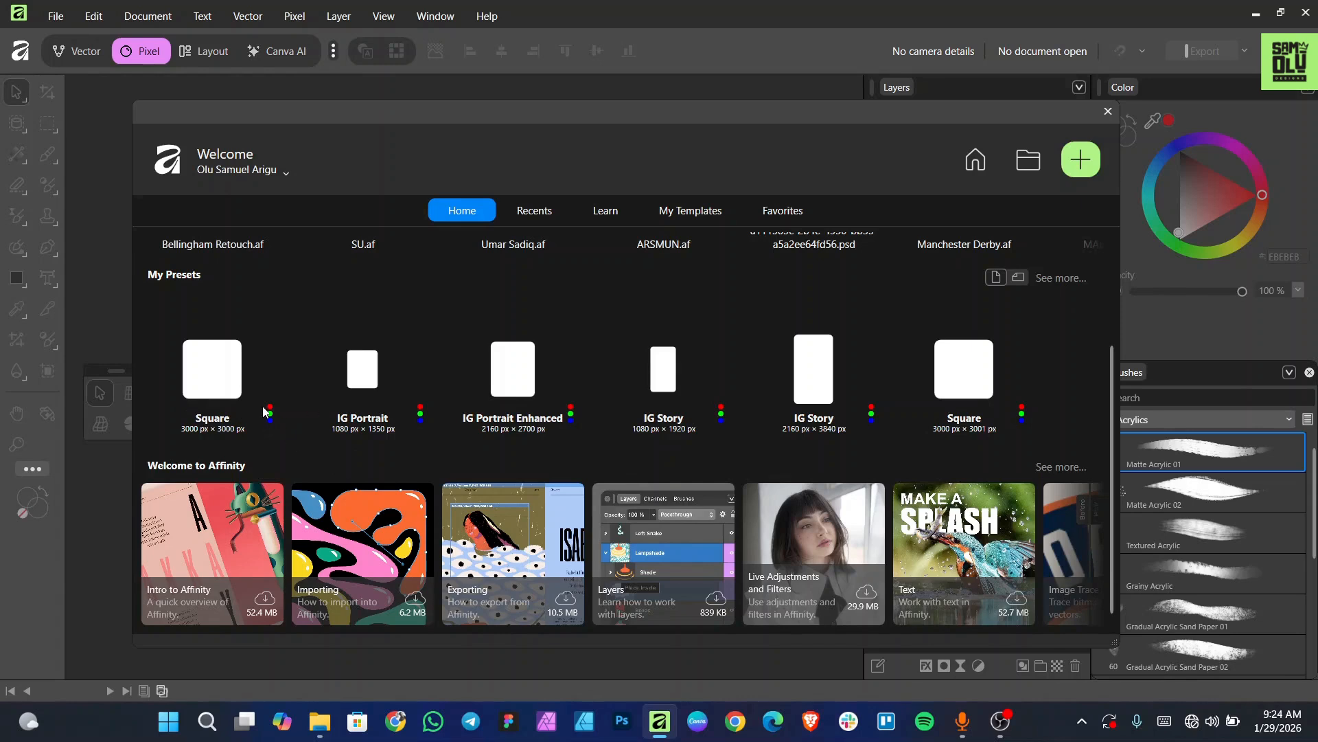
Open the settings for a new document and set the page width and height to 3000 px each.
{"action": "scroll", "coordinate": [288, 419], "scroll_direction": "up", "scroll_amount": 1}
{"action": "scroll", "coordinate": [290, 415], "scroll_direction": "down", "scroll_amount": 1}
{"action": "left_click", "coordinate": [1080, 167]}
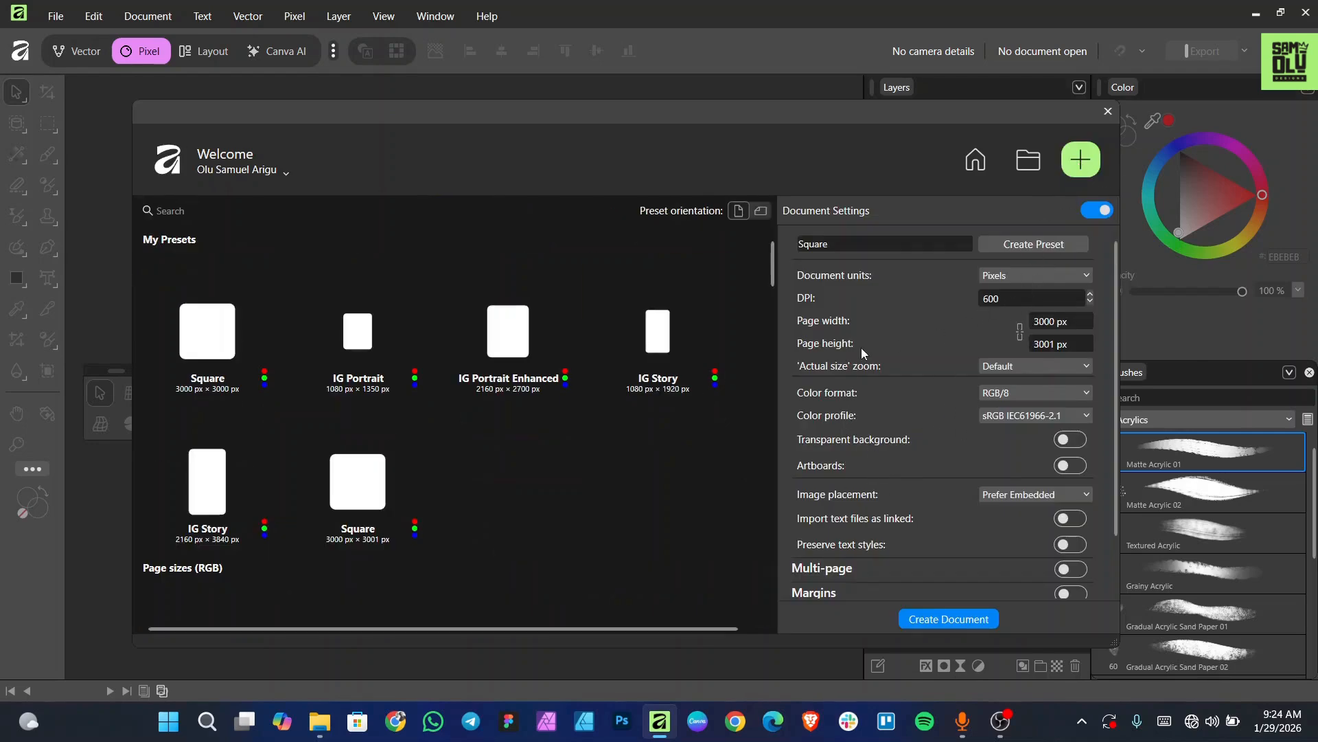
{"action": "scroll", "coordinate": [892, 384], "scroll_direction": "down", "scroll_amount": 2}
{"action": "scroll", "coordinate": [927, 412], "scroll_direction": "up", "scroll_amount": 2}
{"action": "left_click", "coordinate": [1053, 324]}
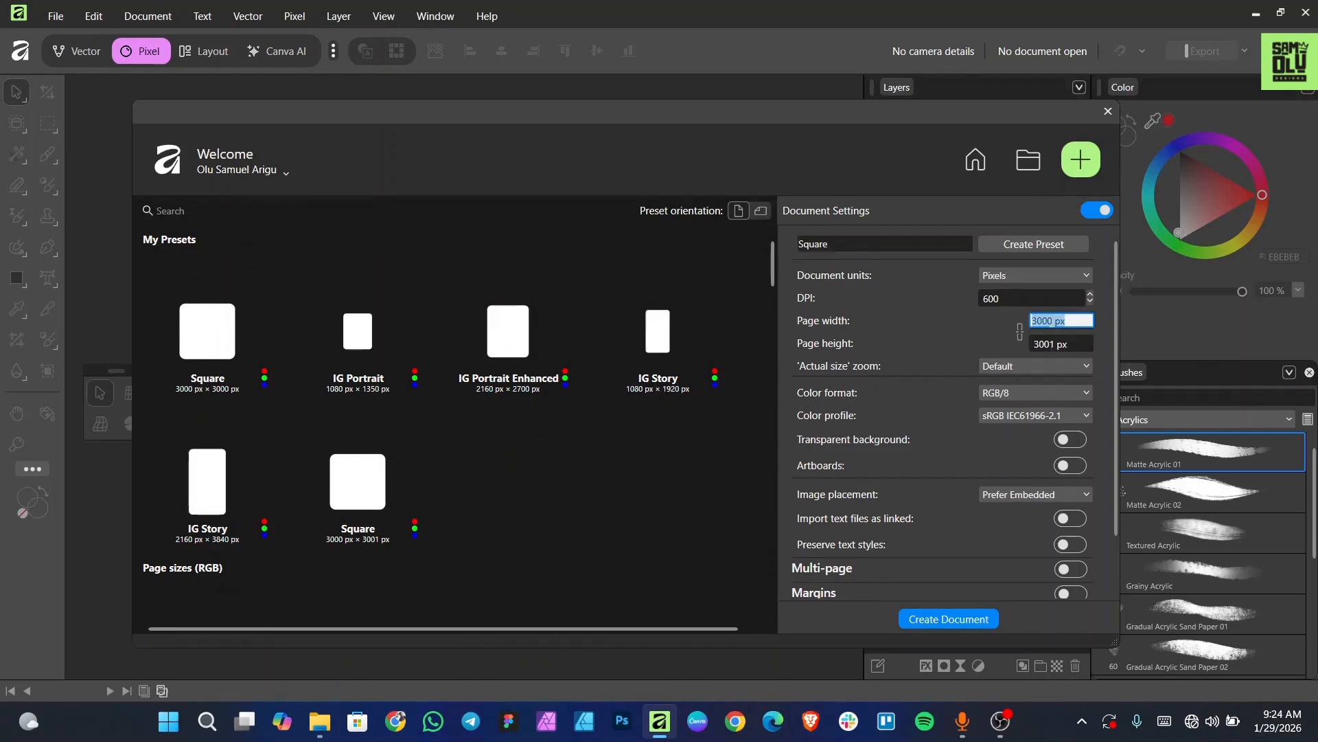
{"action": "type", "text": "3"}
{"action": "key", "text": "Return"}
{"action": "left_click", "coordinate": [1050, 339]}
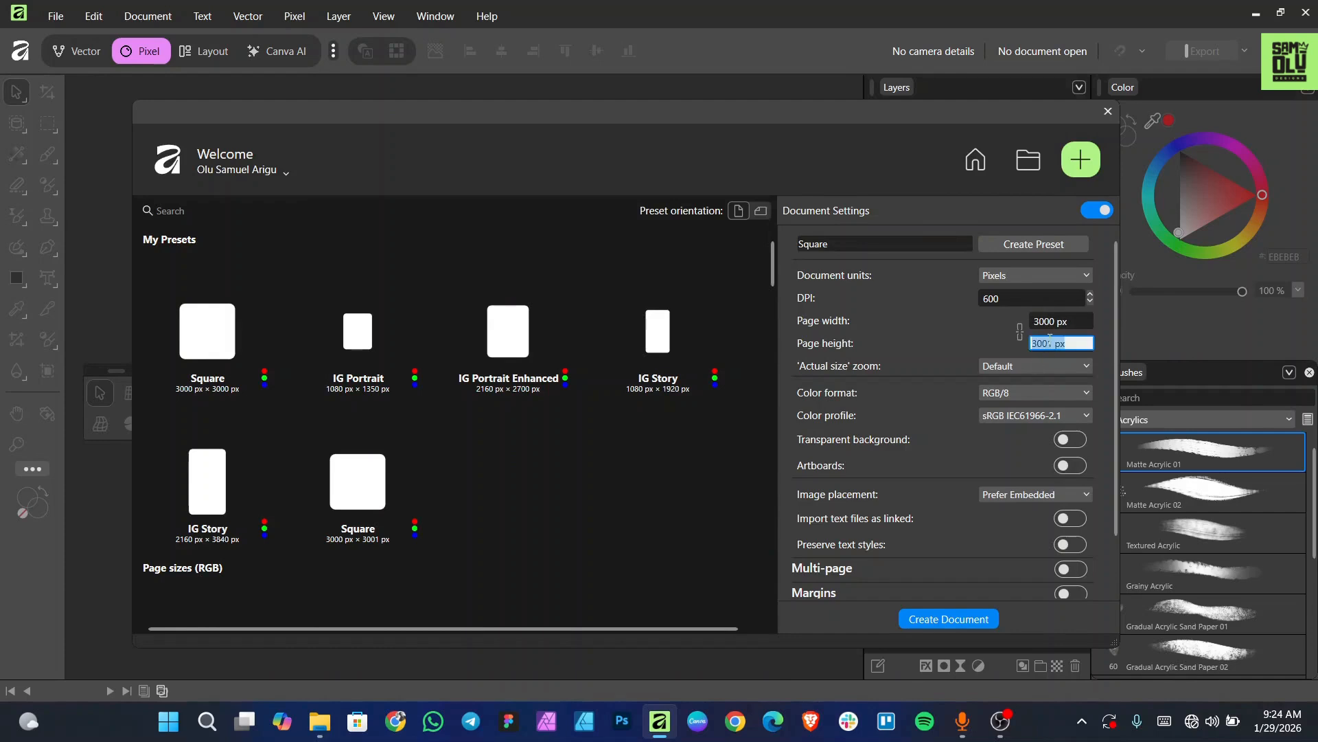
{"action": "type", "text": "3000"}
{"action": "key", "text": "Return"}
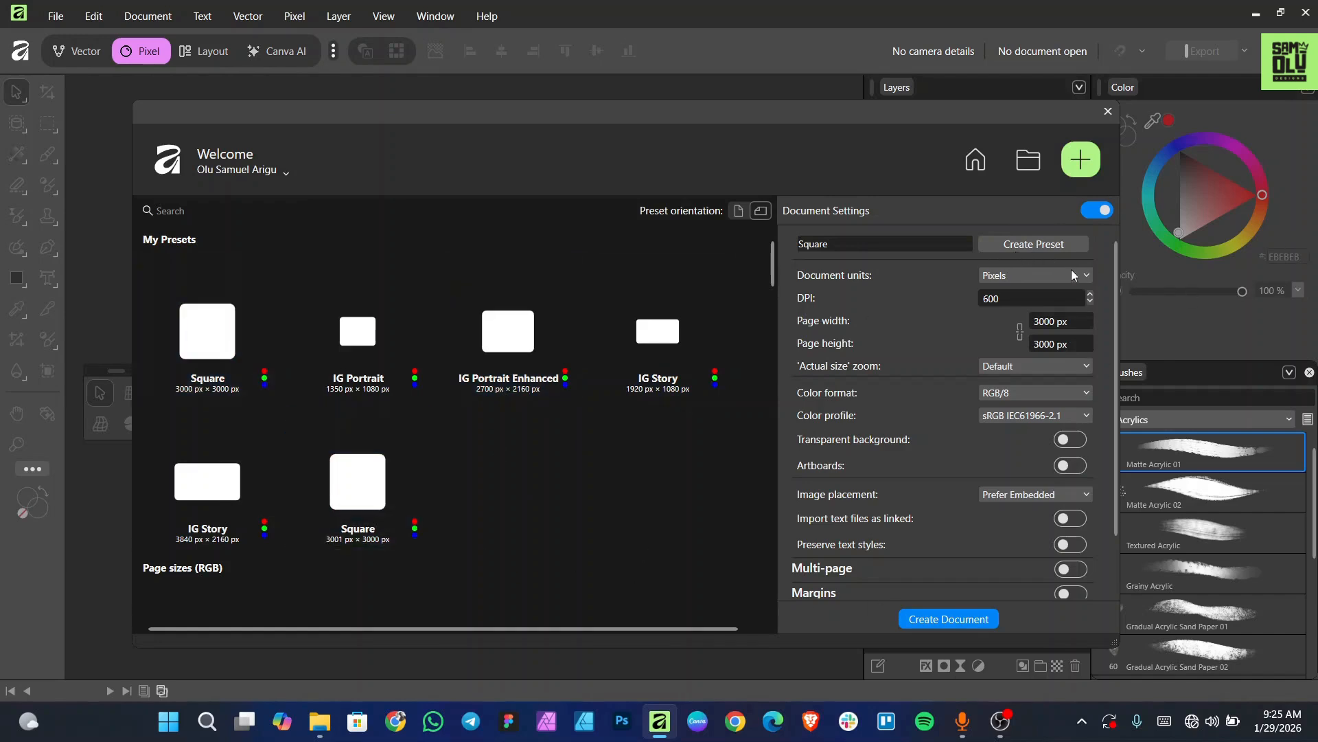
Re-enter 3000 px for both page width and page height, and create the square document.
{"action": "scroll", "coordinate": [1052, 344], "scroll_direction": "down", "scroll_amount": 4}
{"action": "scroll", "coordinate": [1040, 321], "scroll_direction": "up", "scroll_amount": 4}
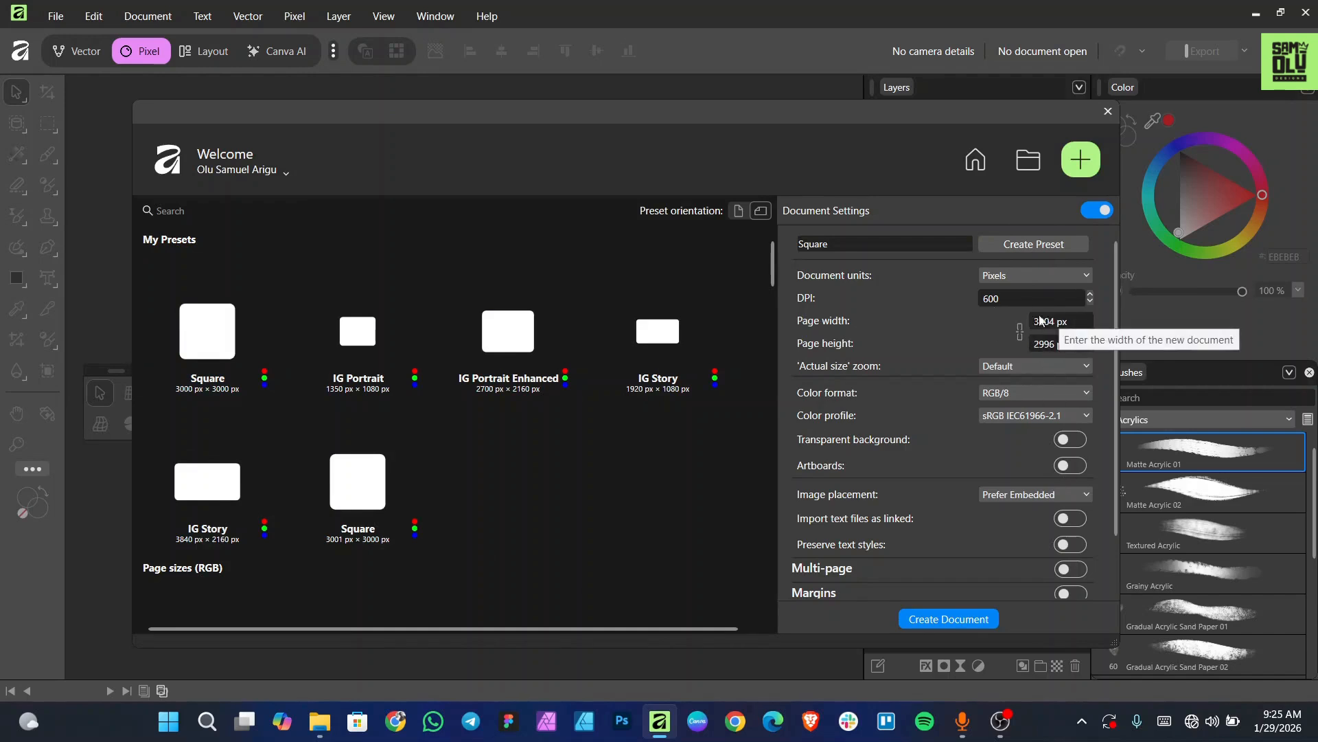
{"action": "left_click", "coordinate": [1052, 322]}
{"action": "type", "text": "3"}
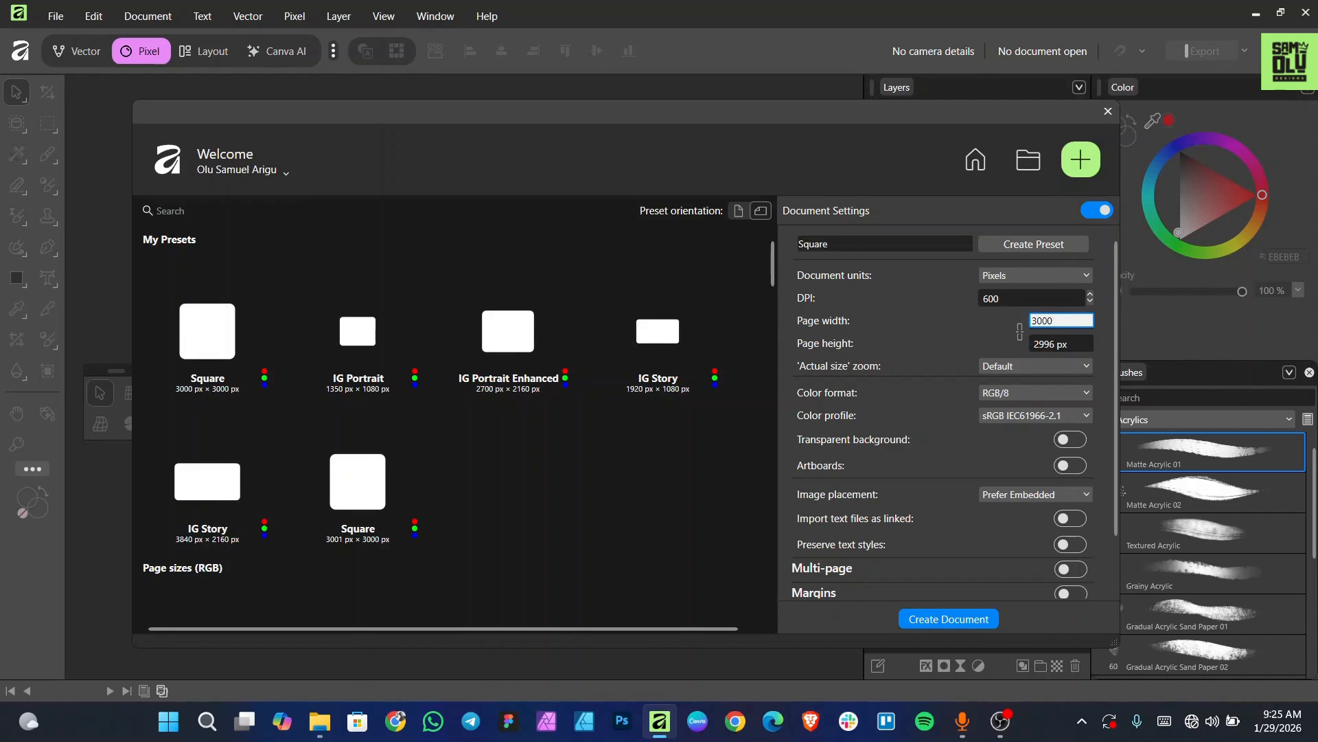
{"action": "type", "text": "000"}
{"action": "key", "text": "Return"}
{"action": "left_click", "coordinate": [1048, 347]}
{"action": "type", "text": "3000"}
{"action": "key", "text": "Return"}
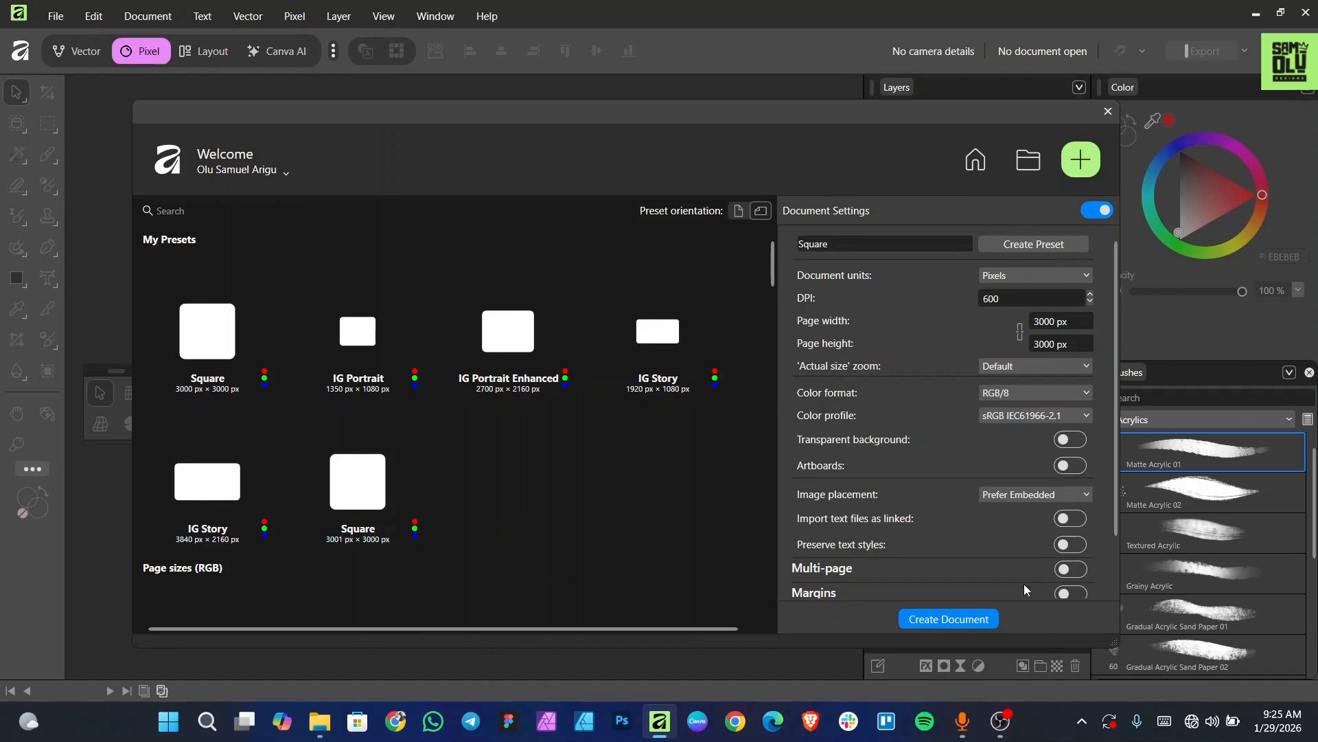
{"action": "scroll", "coordinate": [975, 559], "scroll_direction": "down", "scroll_amount": 1}
{"action": "scroll", "coordinate": [946, 543], "scroll_direction": "up", "scroll_amount": 1}
{"action": "left_click", "coordinate": [954, 619]}
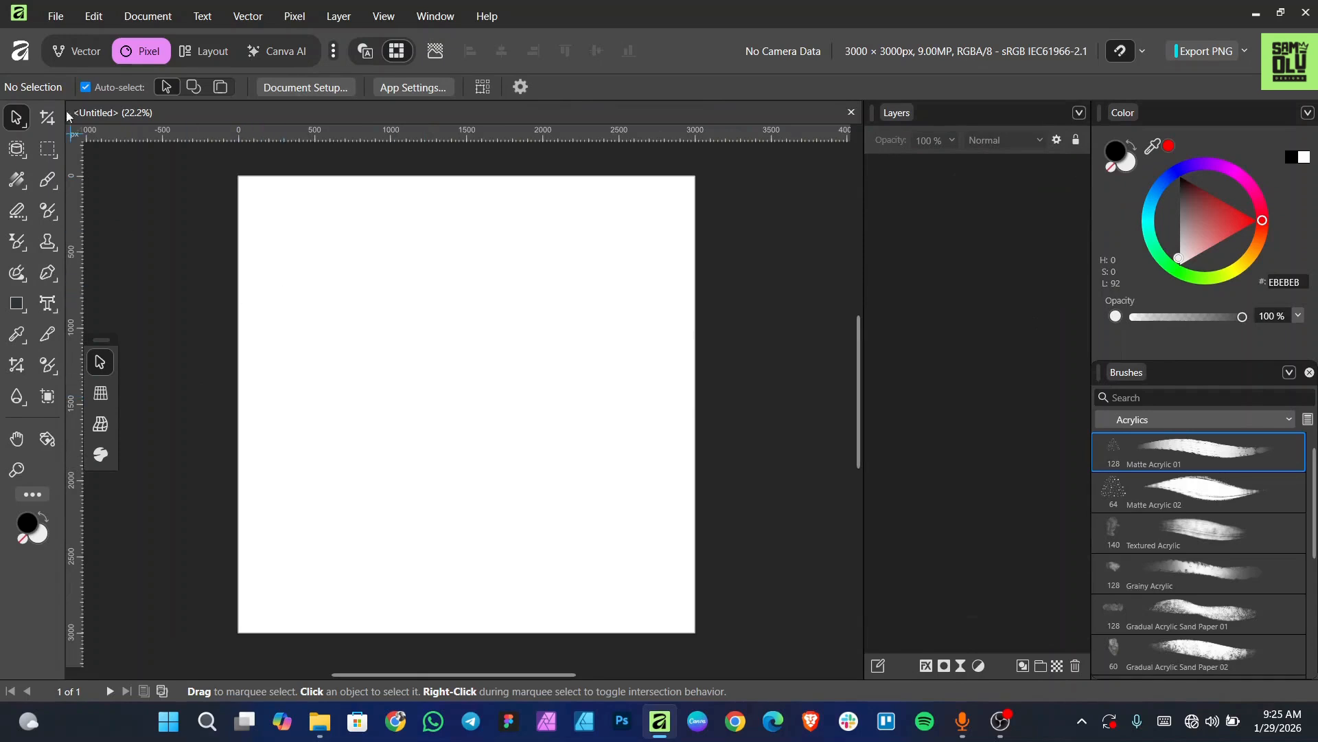
Place the Bellingham image from the Retouching Tutorials folder onto the blank canvas.
{"action": "left_click", "coordinate": [57, 17]}
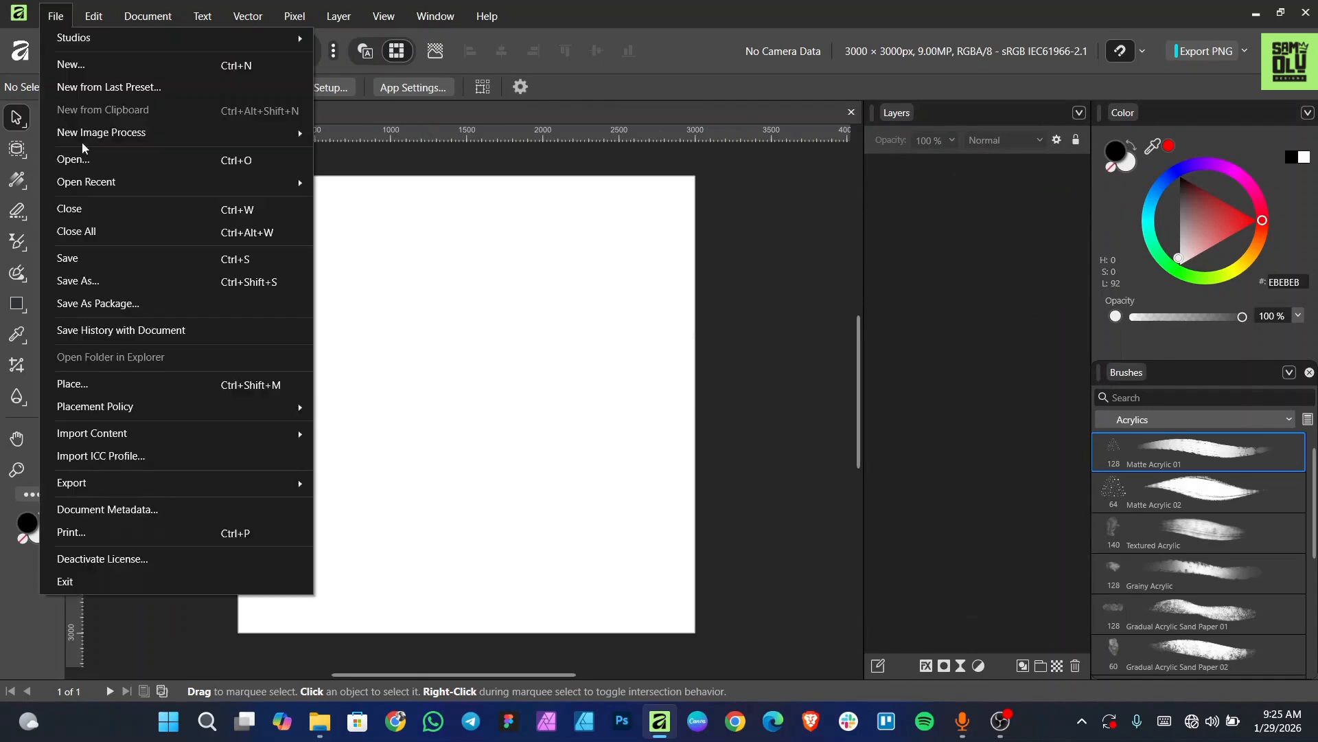
{"action": "left_click", "coordinate": [150, 388]}
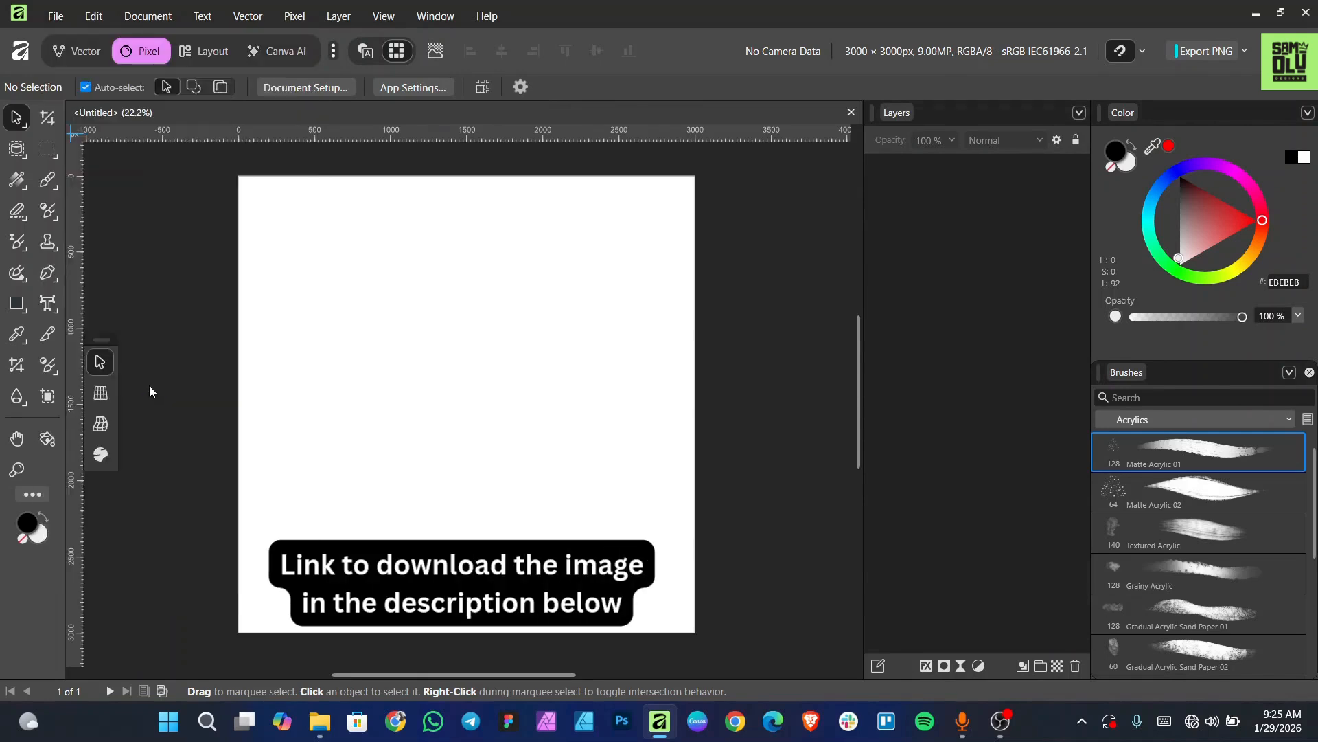
{"action": "left_click", "coordinate": [227, 259]}
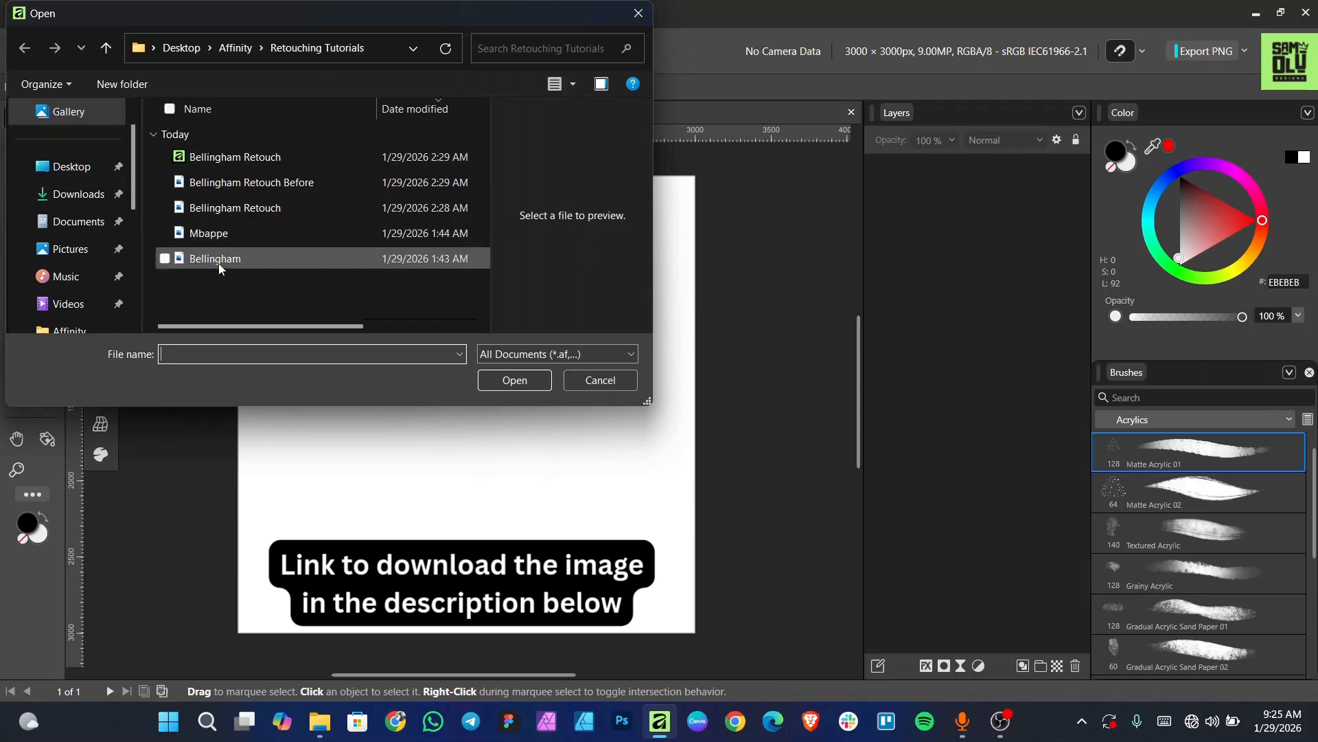
{"action": "left_click", "coordinate": [516, 381]}
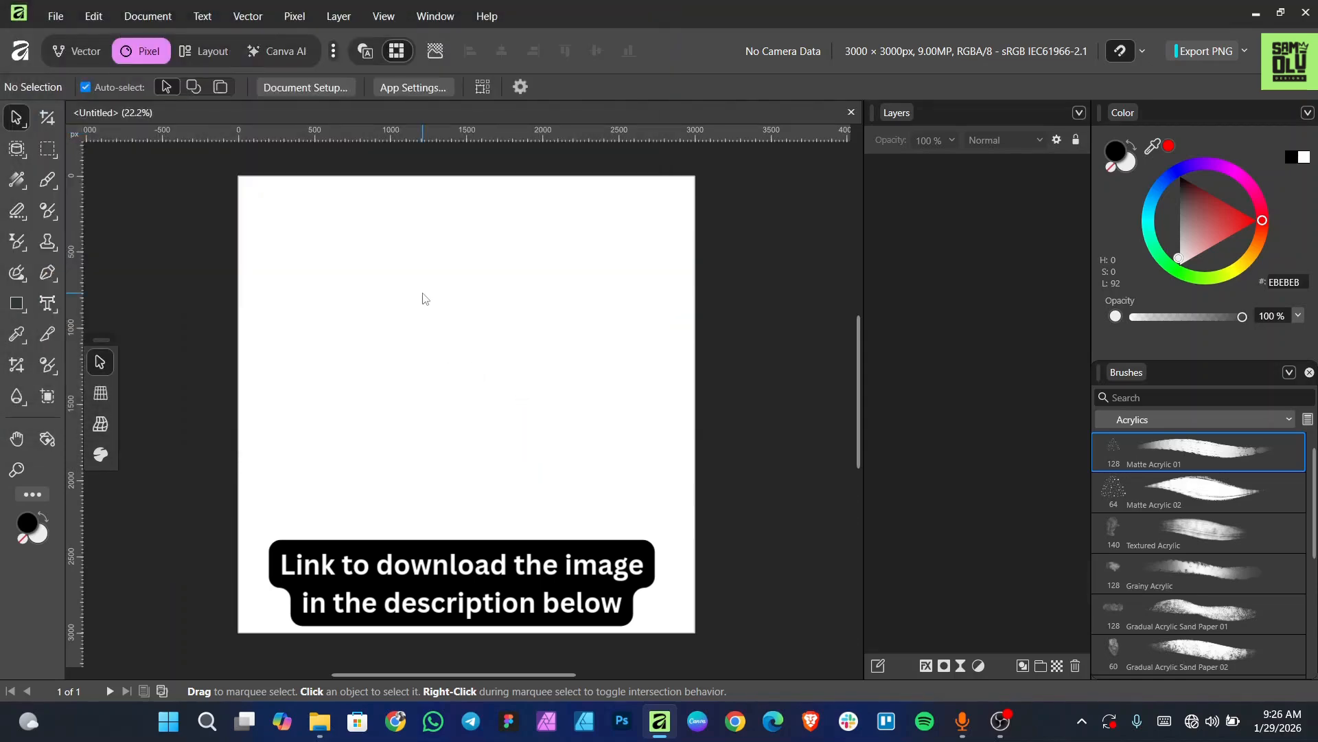
{"action": "left_click_drag", "start_coordinate": [368, 294], "coordinate": [629, 641]}
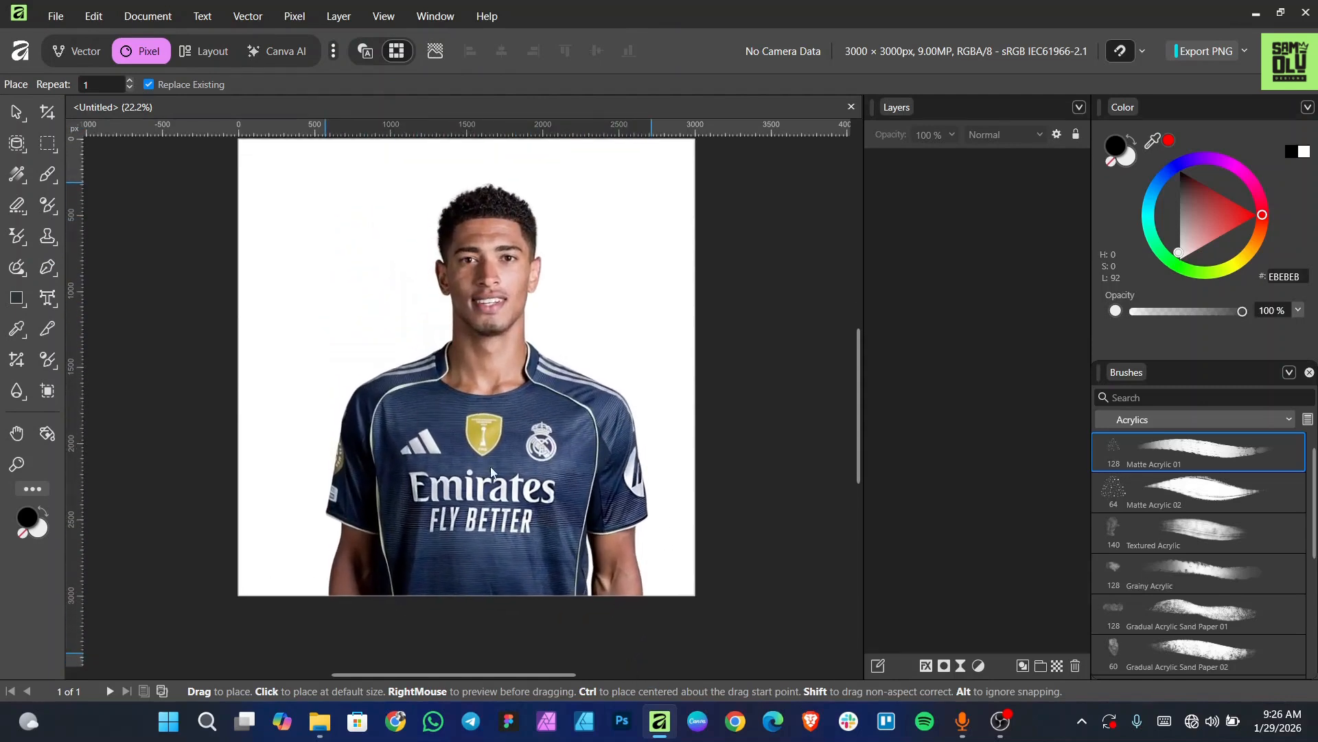
{"action": "scroll", "coordinate": [533, 357], "scroll_direction": "up", "scroll_amount": 5}
{"action": "left_click", "coordinate": [534, 360]}
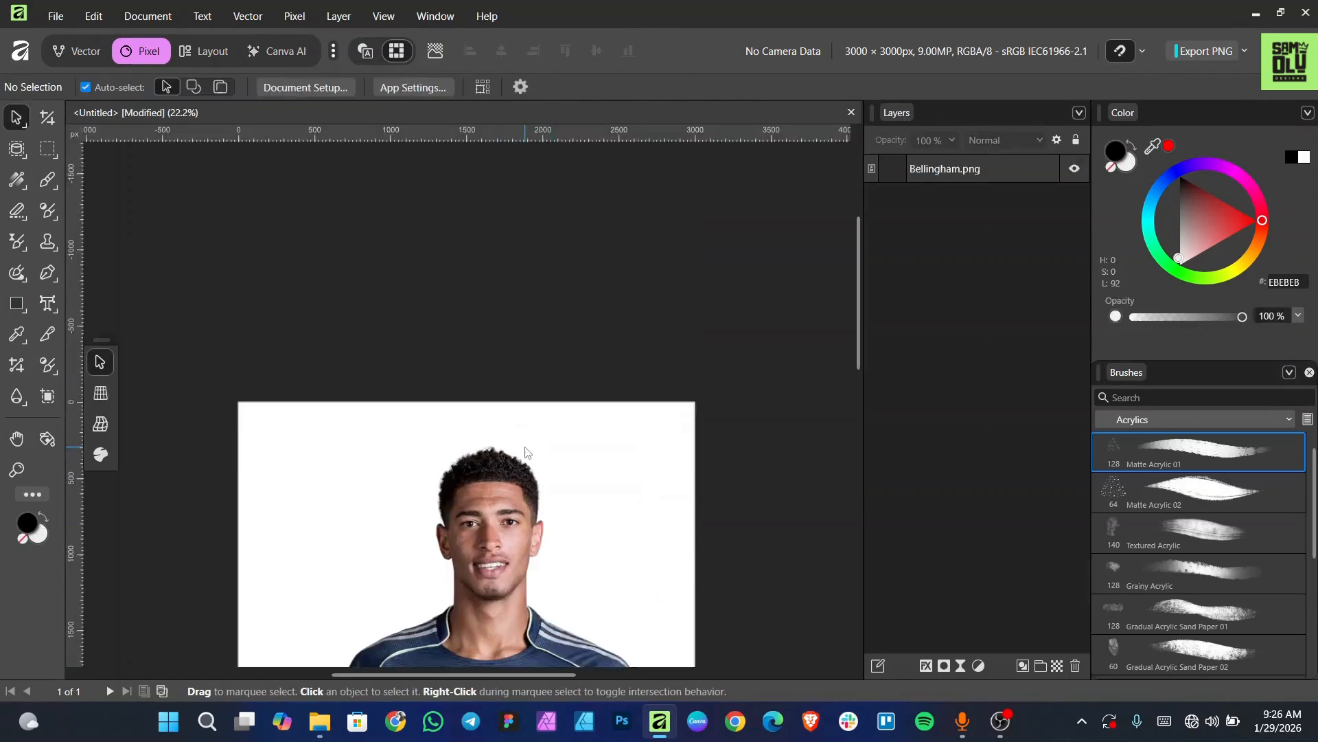
Enlarge the placed portrait proportionally to about 139% scale so it fills most of the canvas width.
{"action": "scroll", "coordinate": [525, 446], "scroll_direction": "down", "scroll_amount": 3}
{"action": "left_click", "coordinate": [477, 486]}
{"action": "scroll", "coordinate": [476, 486], "scroll_direction": "down", "scroll_amount": 3}
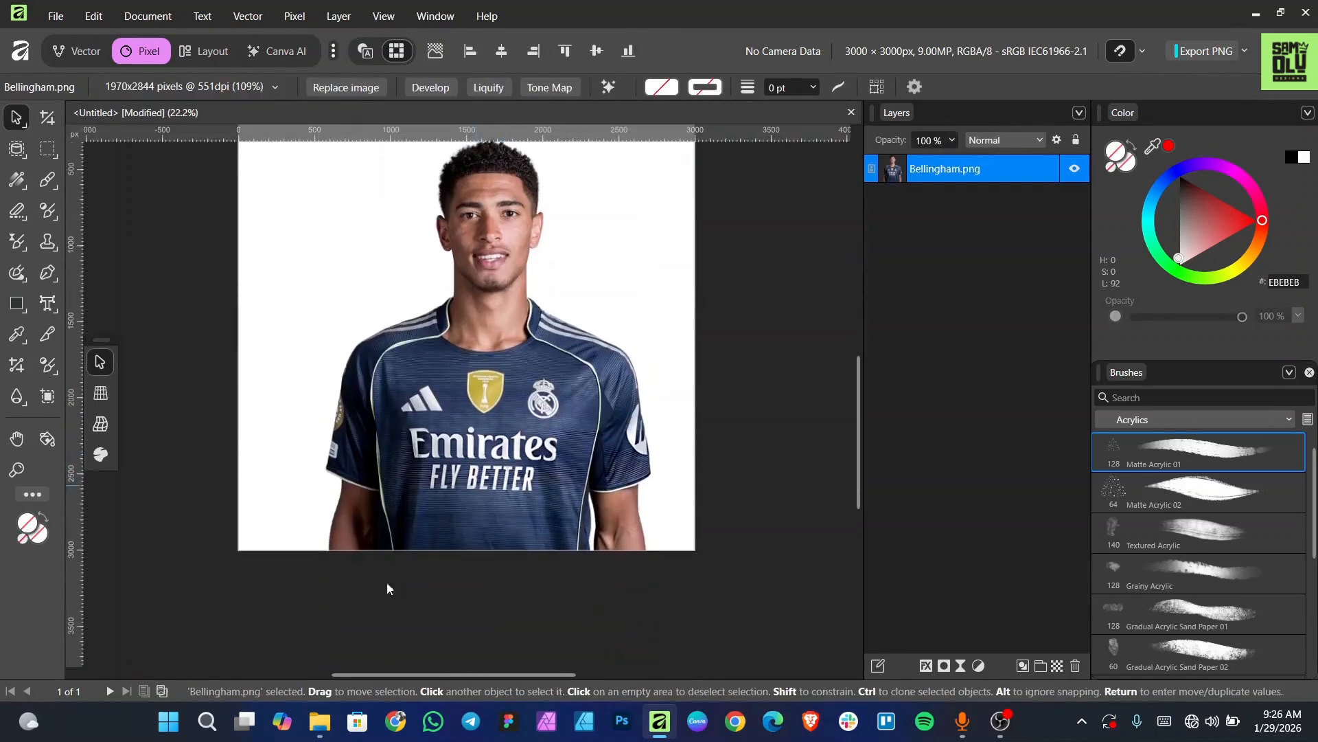
{"action": "left_click_drag", "start_coordinate": [324, 606], "coordinate": [271, 621]}
{"action": "scroll", "coordinate": [275, 618], "scroll_direction": "up", "scroll_amount": 3}
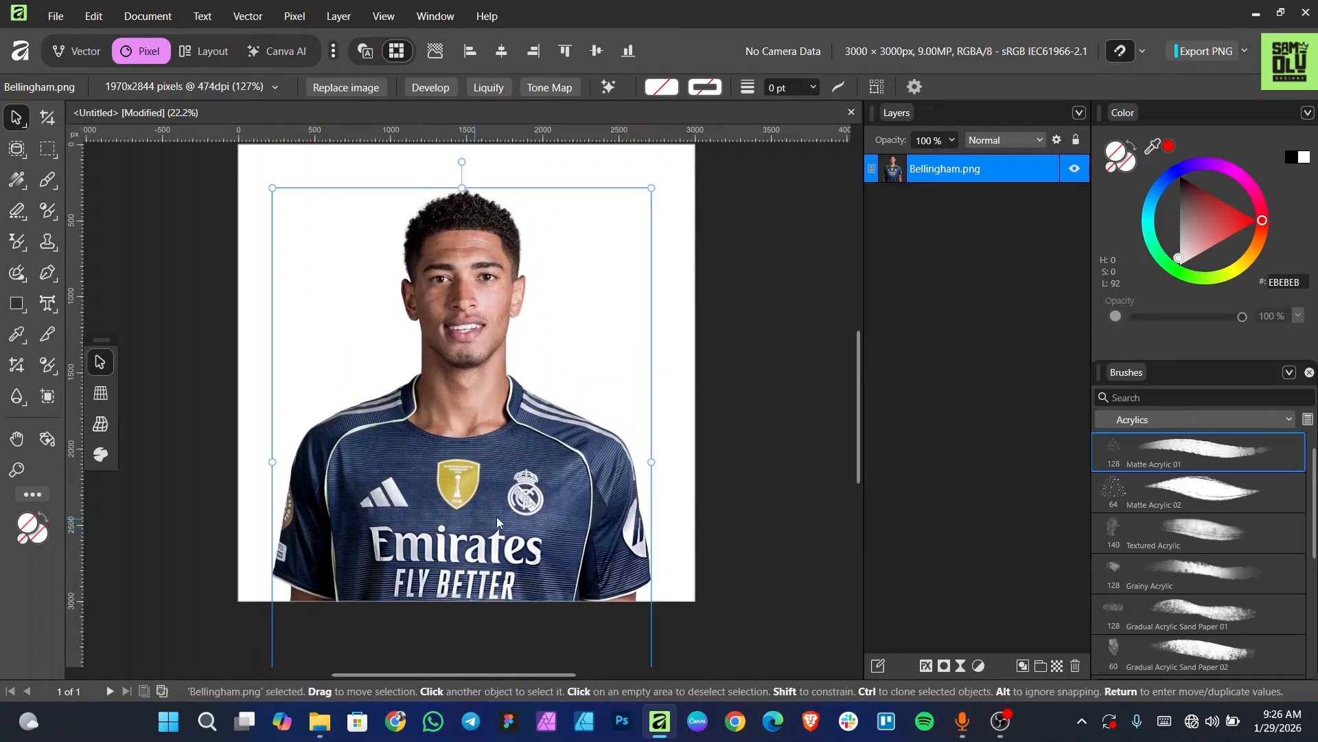
{"action": "left_click_drag", "start_coordinate": [652, 268], "coordinate": [692, 206]}
{"action": "scroll", "coordinate": [474, 340], "scroll_direction": "down", "scroll_amount": 3}
Move the portrait so it is centred horizontally with the head just below the canvas's upper edge, and deselect it.
{"action": "left_click_drag", "start_coordinate": [505, 305], "coordinate": [490, 386]}
{"action": "scroll", "coordinate": [489, 412], "scroll_direction": "up", "scroll_amount": 3}
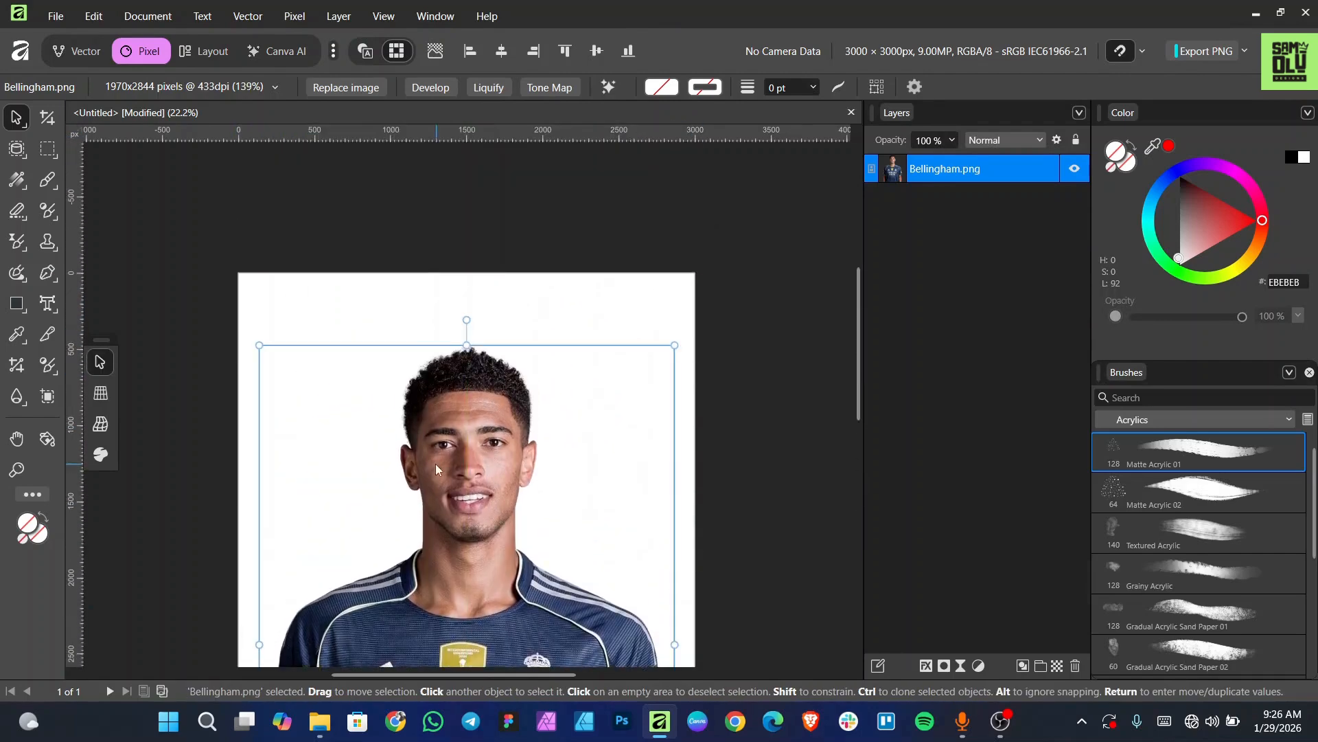
{"action": "scroll", "coordinate": [487, 441], "scroll_direction": "down", "scroll_amount": 2}
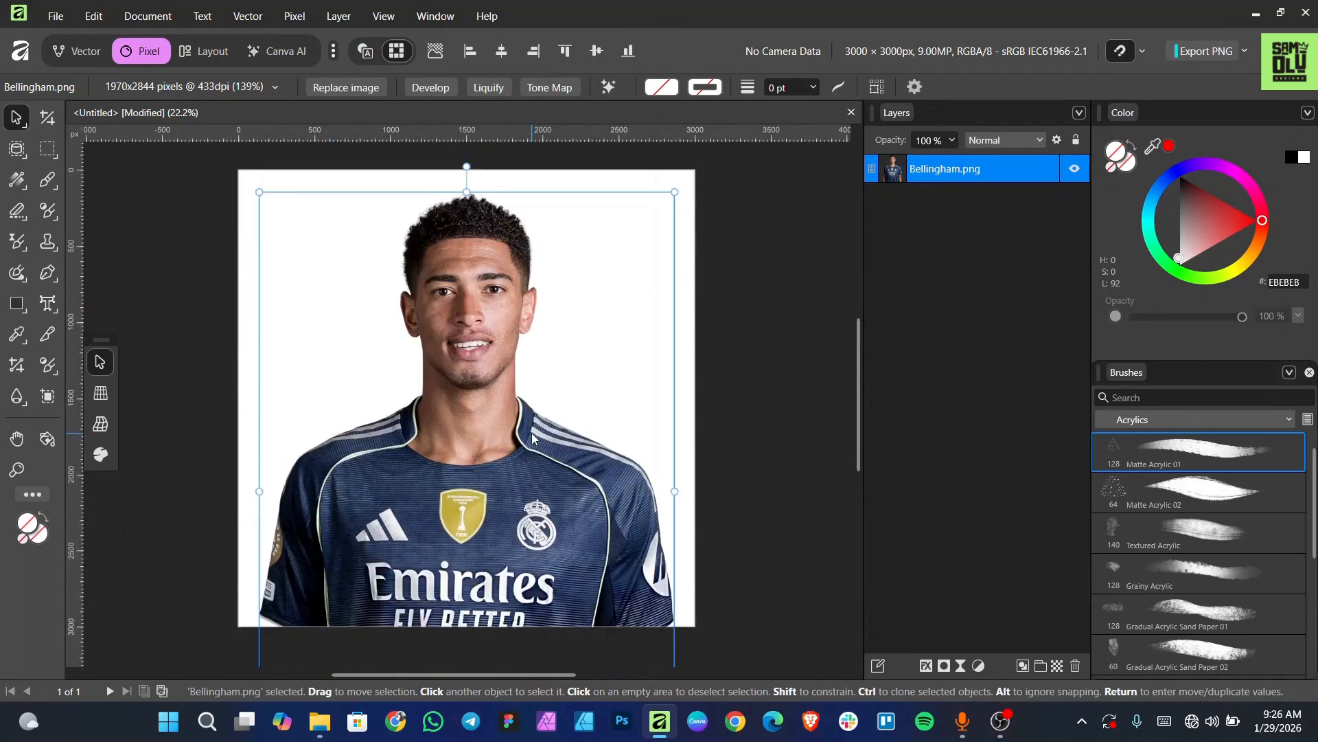
{"action": "left_click_drag", "start_coordinate": [458, 379], "coordinate": [459, 390]}
{"action": "scroll", "coordinate": [459, 389], "scroll_direction": "down", "scroll_amount": 2}
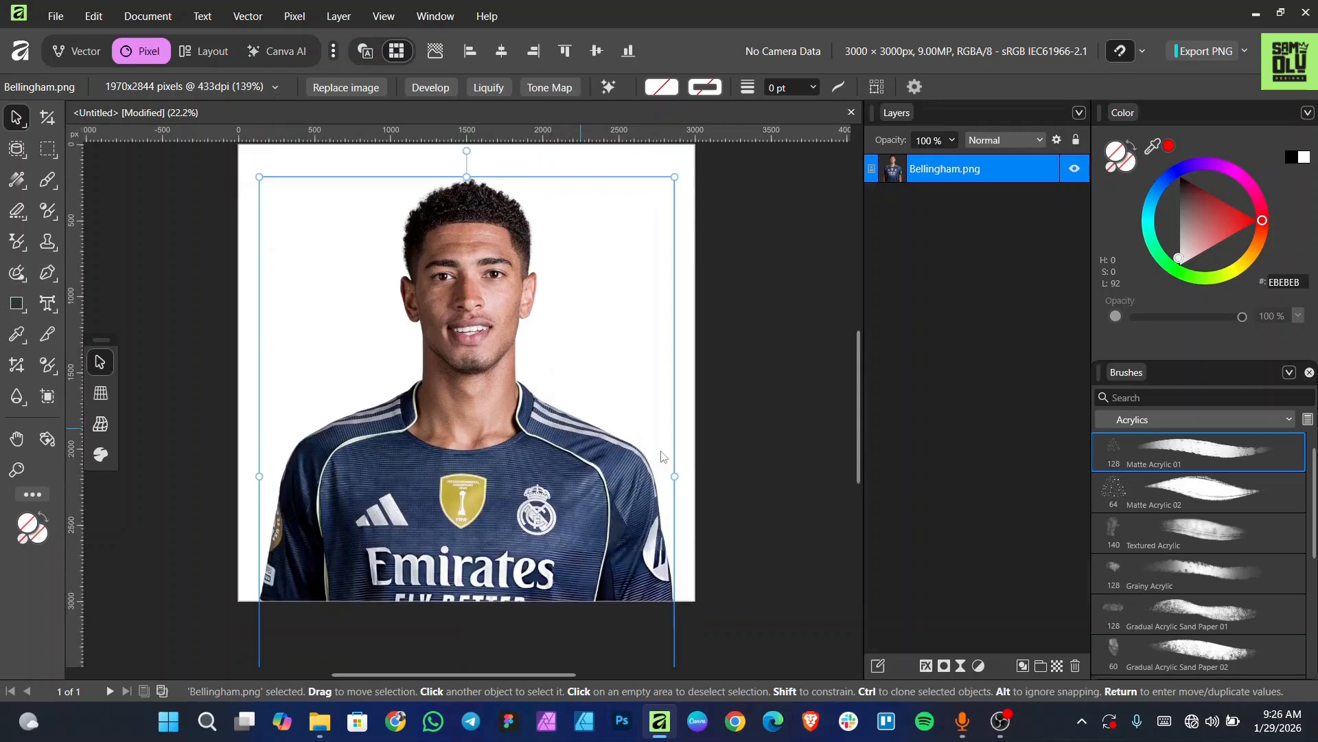
{"action": "left_click", "coordinate": [723, 421]}
{"action": "scroll", "coordinate": [722, 425], "scroll_direction": "up", "scroll_amount": 1}
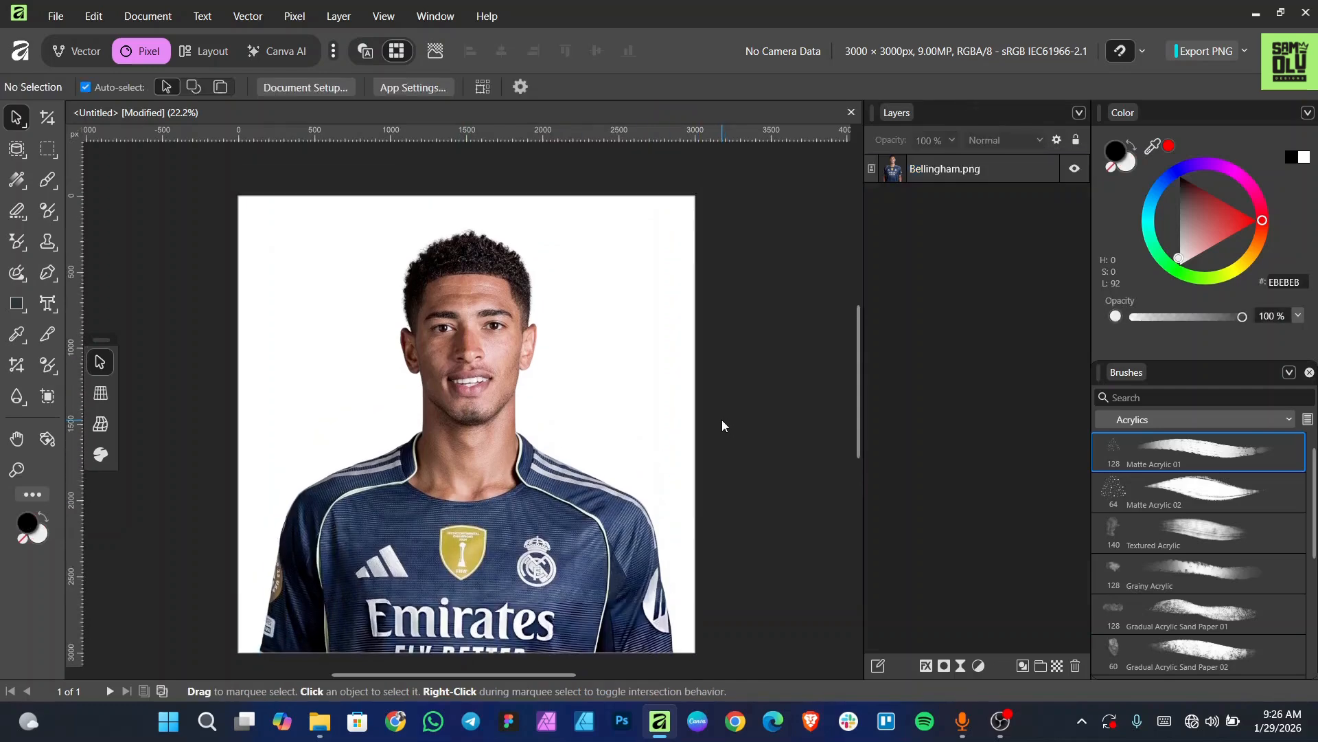
{"action": "scroll", "coordinate": [723, 421], "scroll_direction": "down", "scroll_amount": 1}
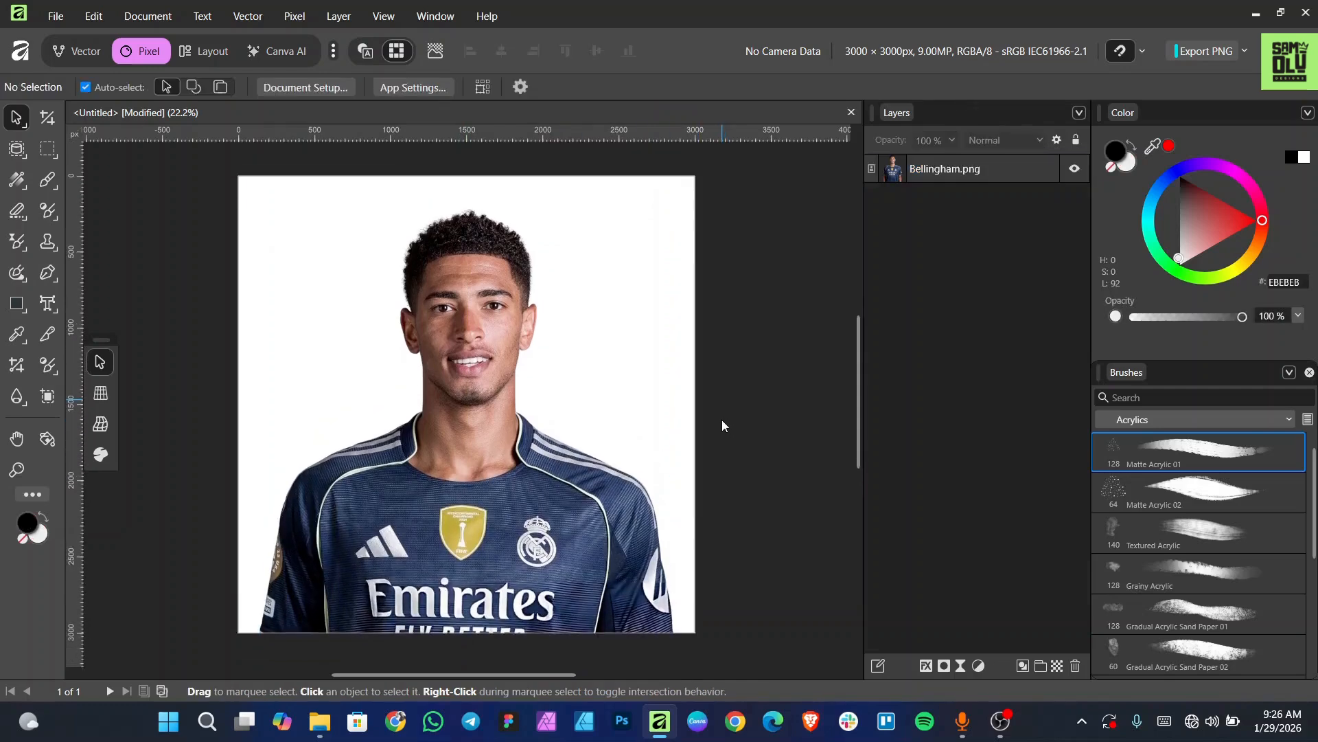
Duplicate the Bellingham.png layer and deselect the copy.
{"action": "left_click", "coordinate": [960, 176]}
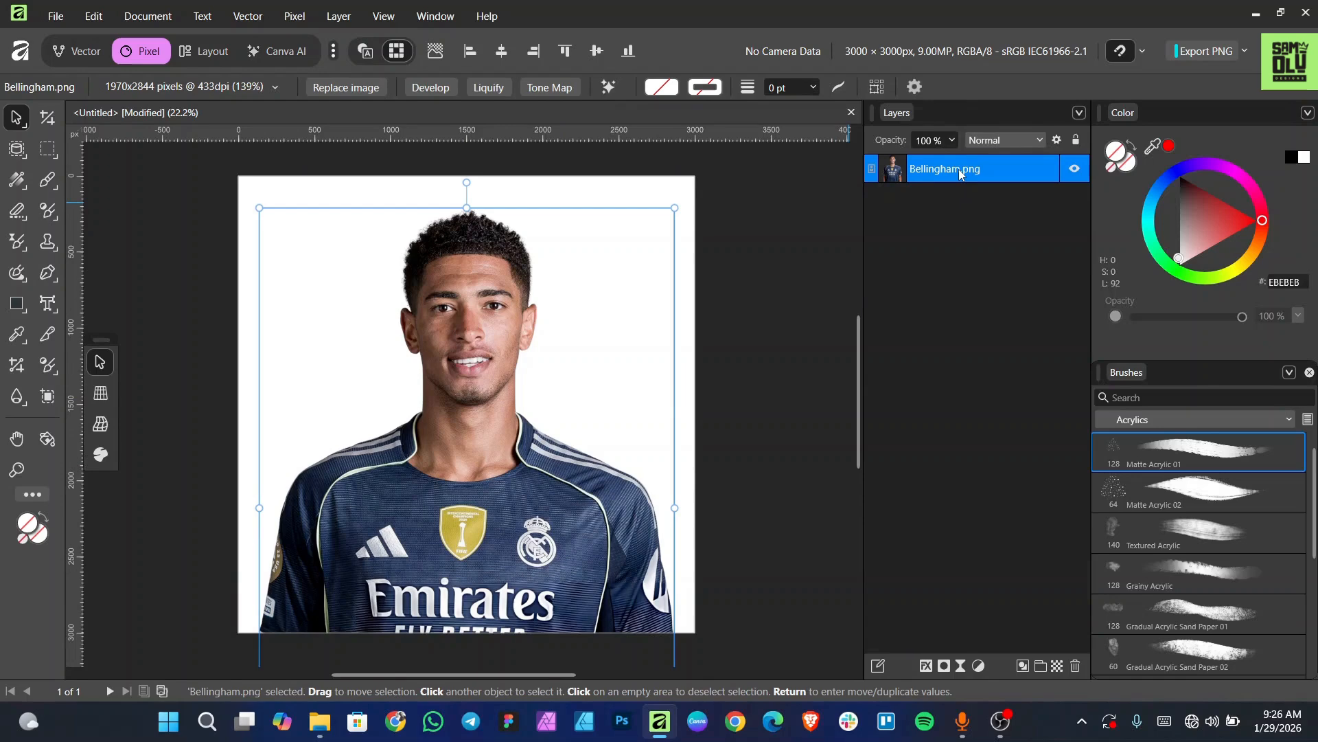
{"action": "key", "text": "ctrl+j"}
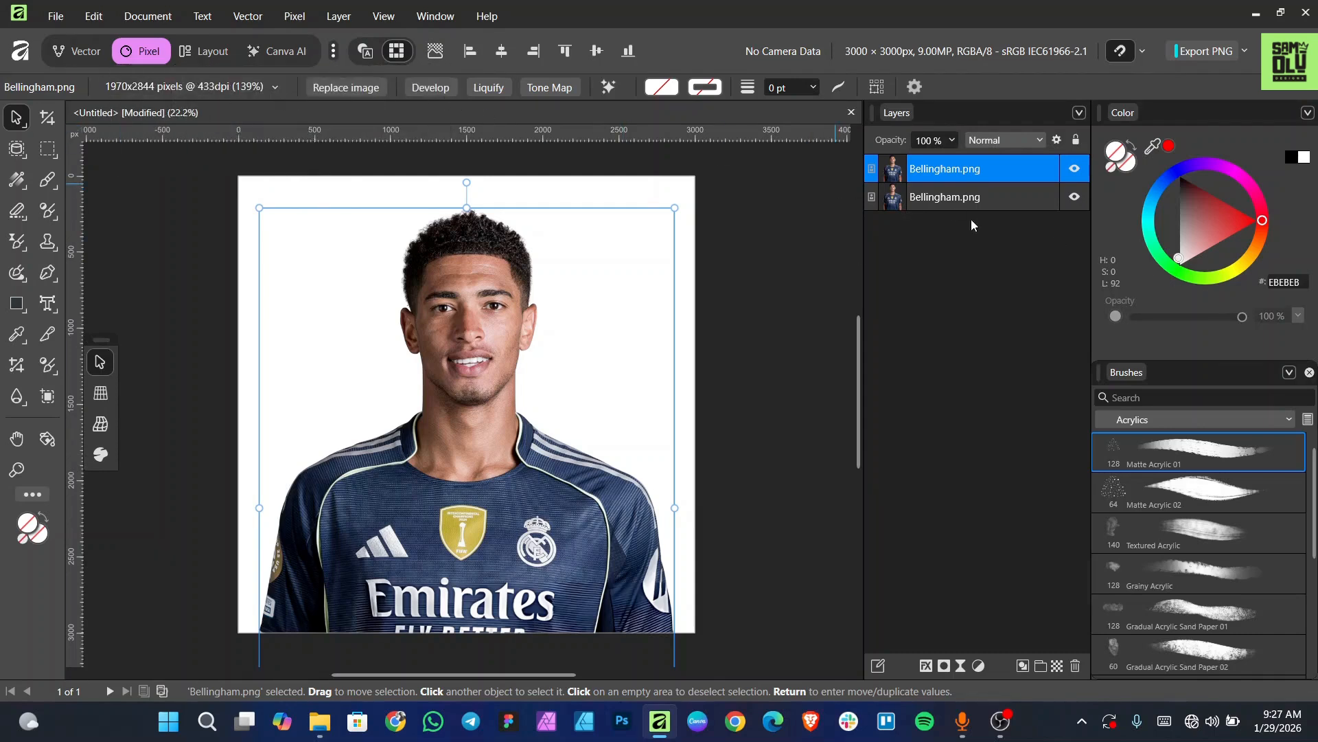
{"action": "left_click", "coordinate": [820, 317]}
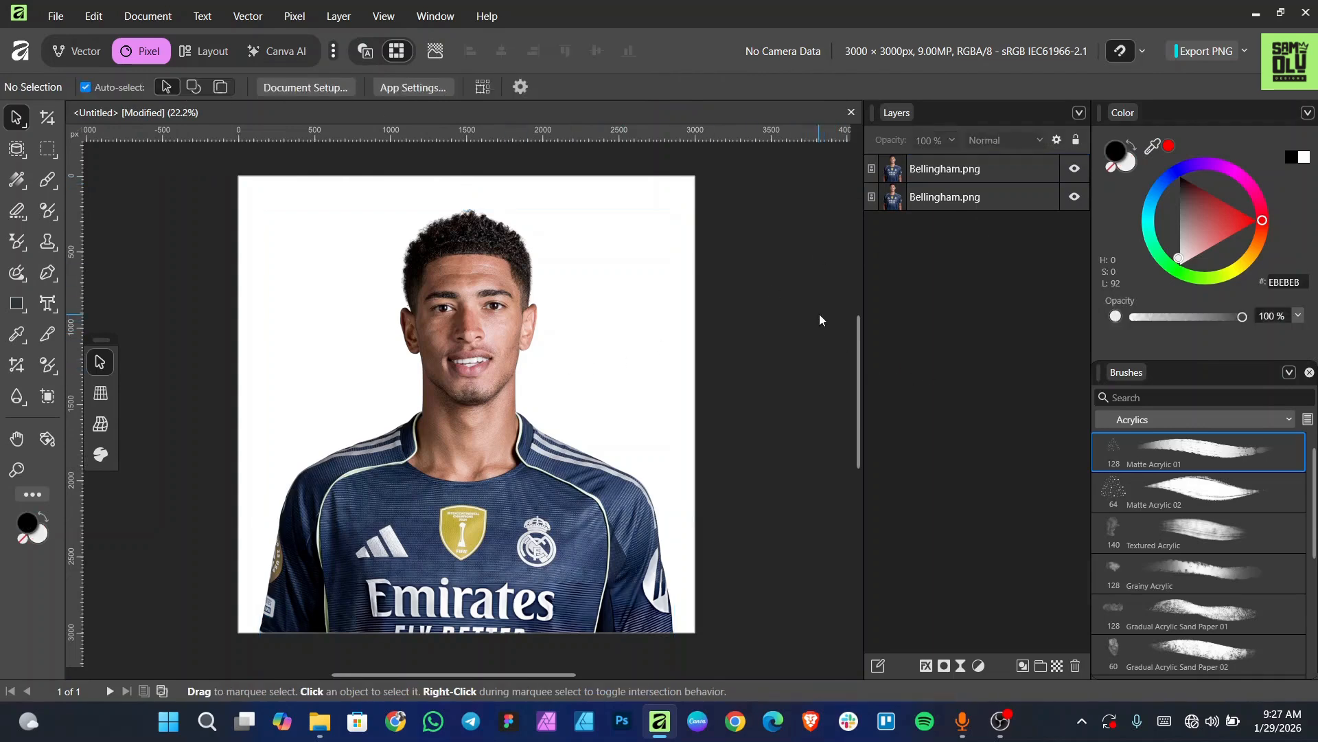
Open the upper portrait layer for Develop adjustments and dismiss the assistant notice.
{"action": "left_click", "coordinate": [506, 322]}
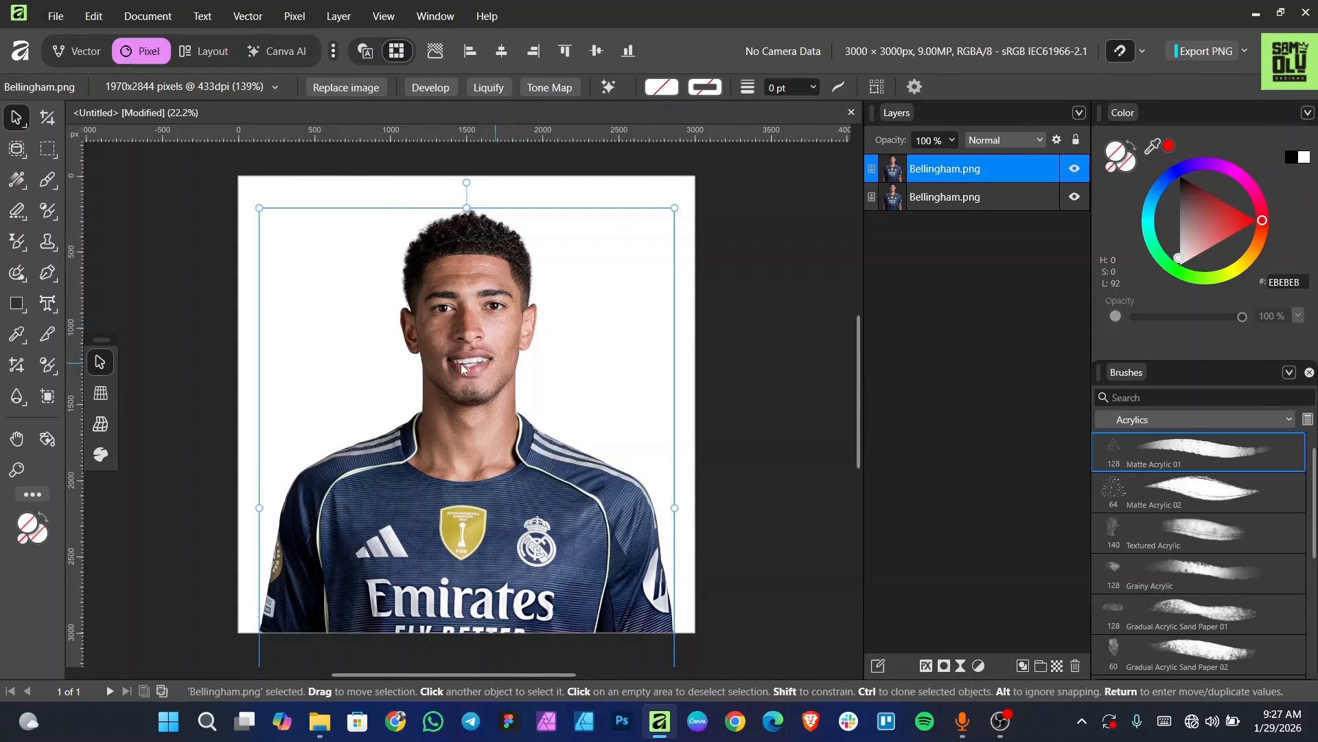
{"action": "left_click", "coordinate": [431, 89]}
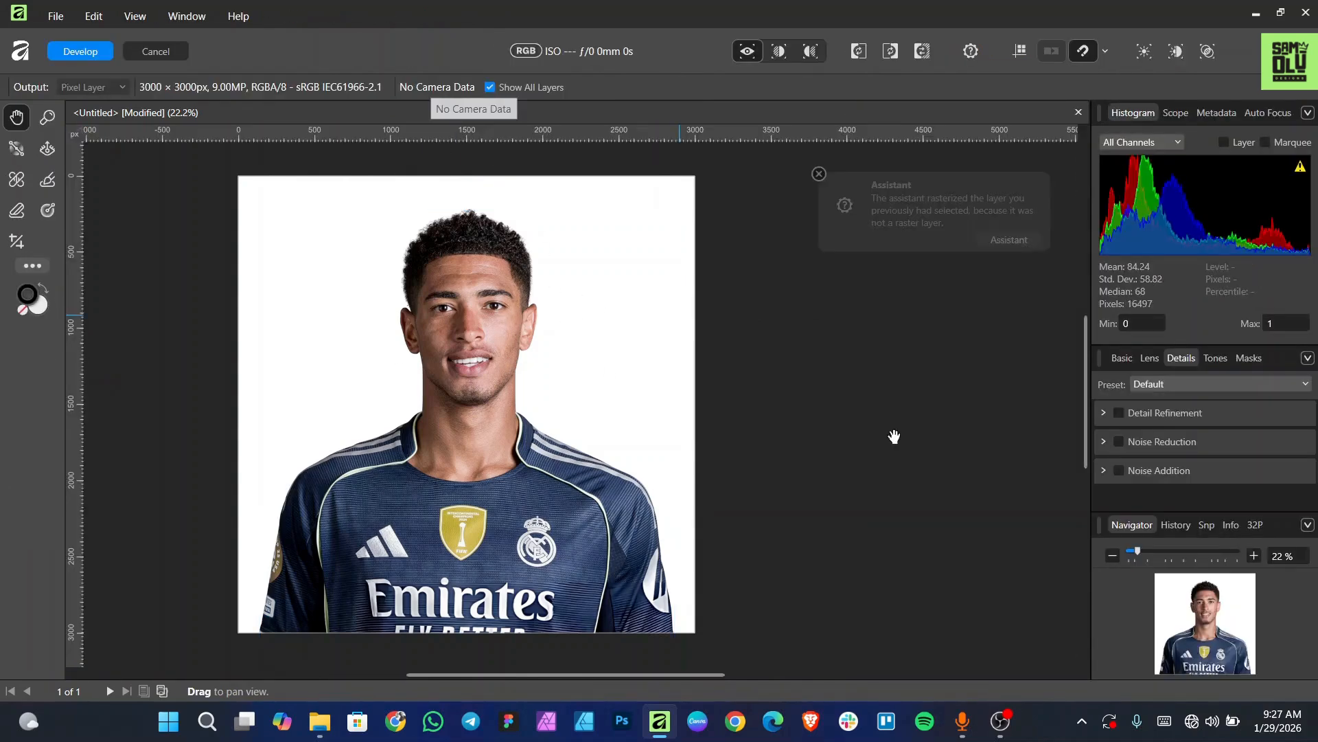
{"action": "left_click", "coordinate": [819, 175]}
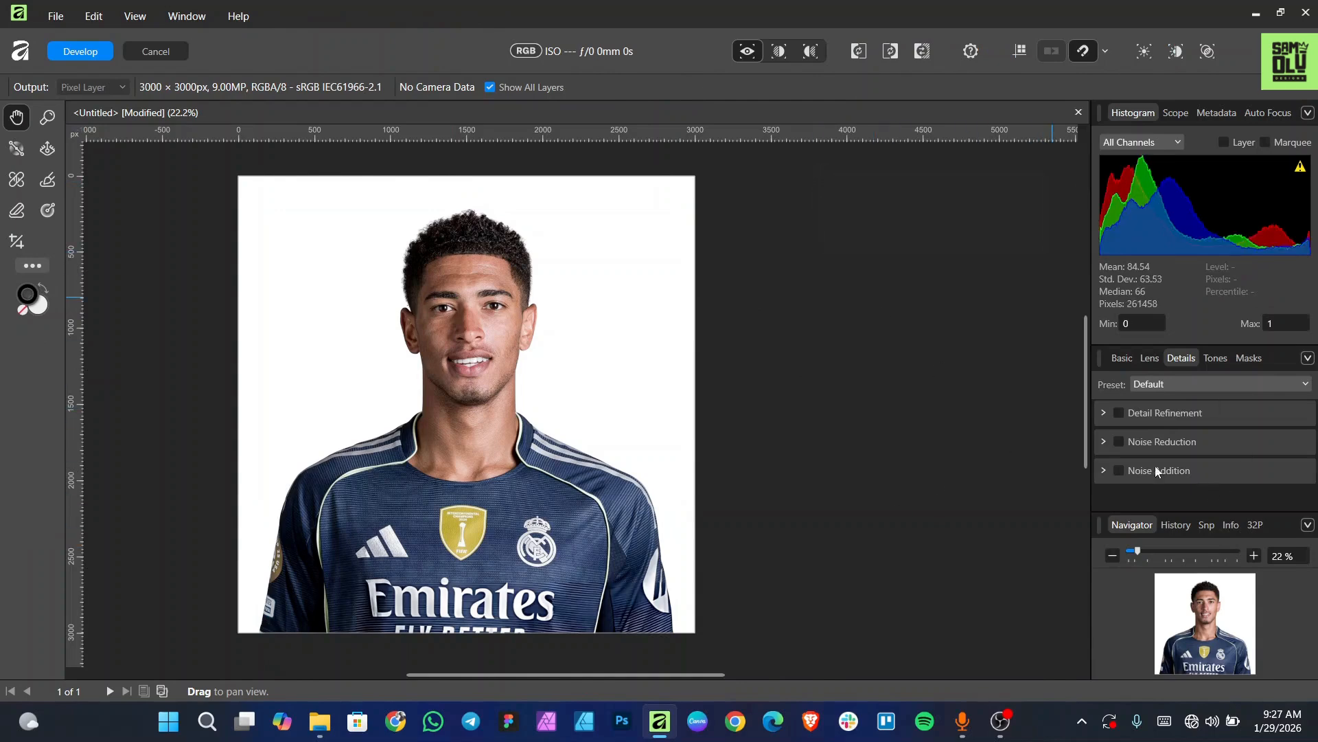
Set the Clarity of the portrait to 100% in the basic Enhance adjustments.
{"action": "left_click", "coordinate": [1119, 357]}
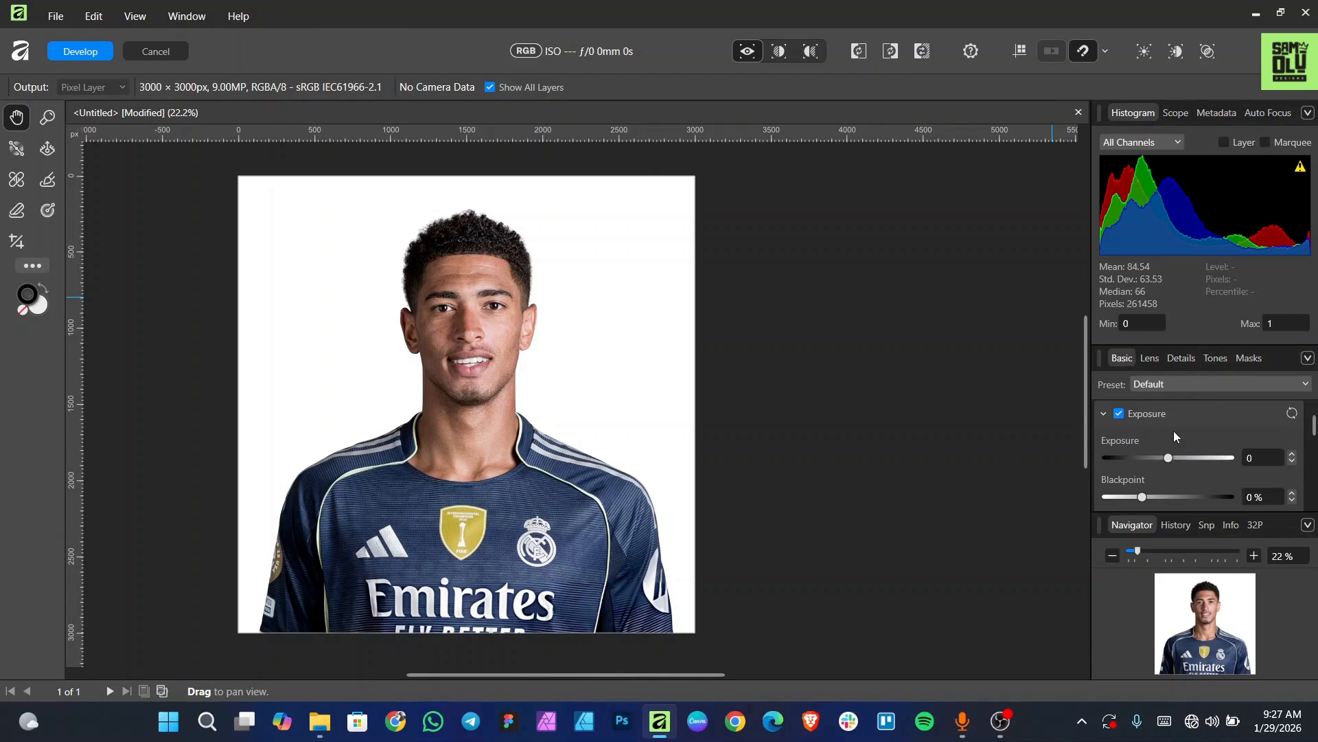
{"action": "scroll", "coordinate": [1184, 463], "scroll_direction": "down", "scroll_amount": 3}
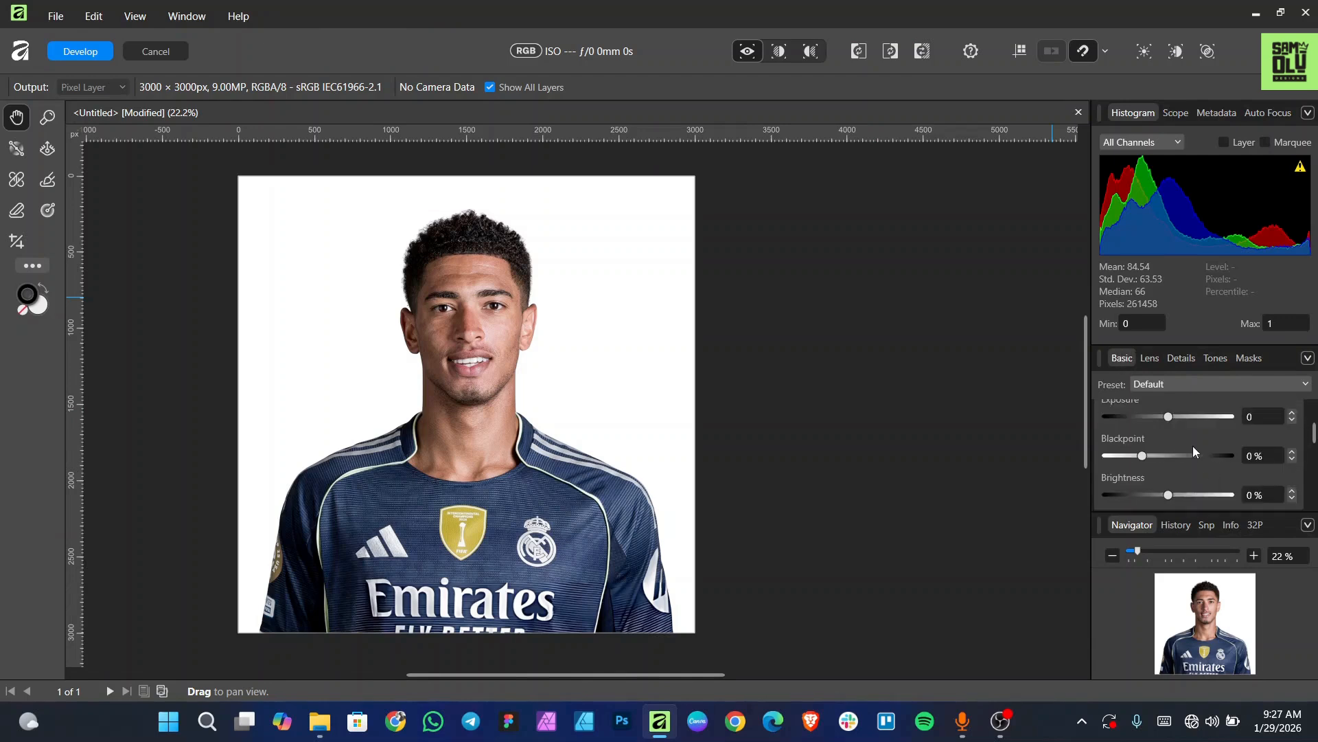
{"action": "scroll", "coordinate": [1188, 466], "scroll_direction": "down", "scroll_amount": 3}
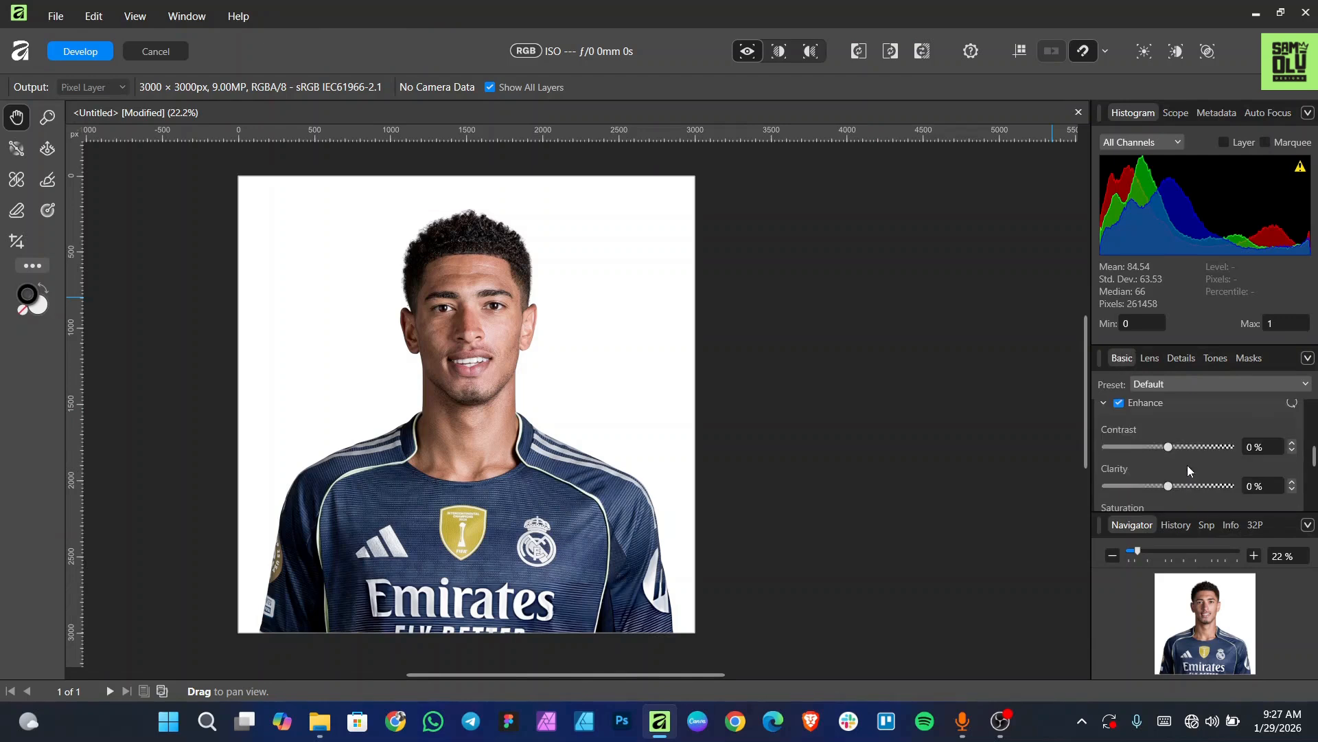
{"action": "left_click_drag", "start_coordinate": [1168, 447], "coordinate": [1254, 448]}
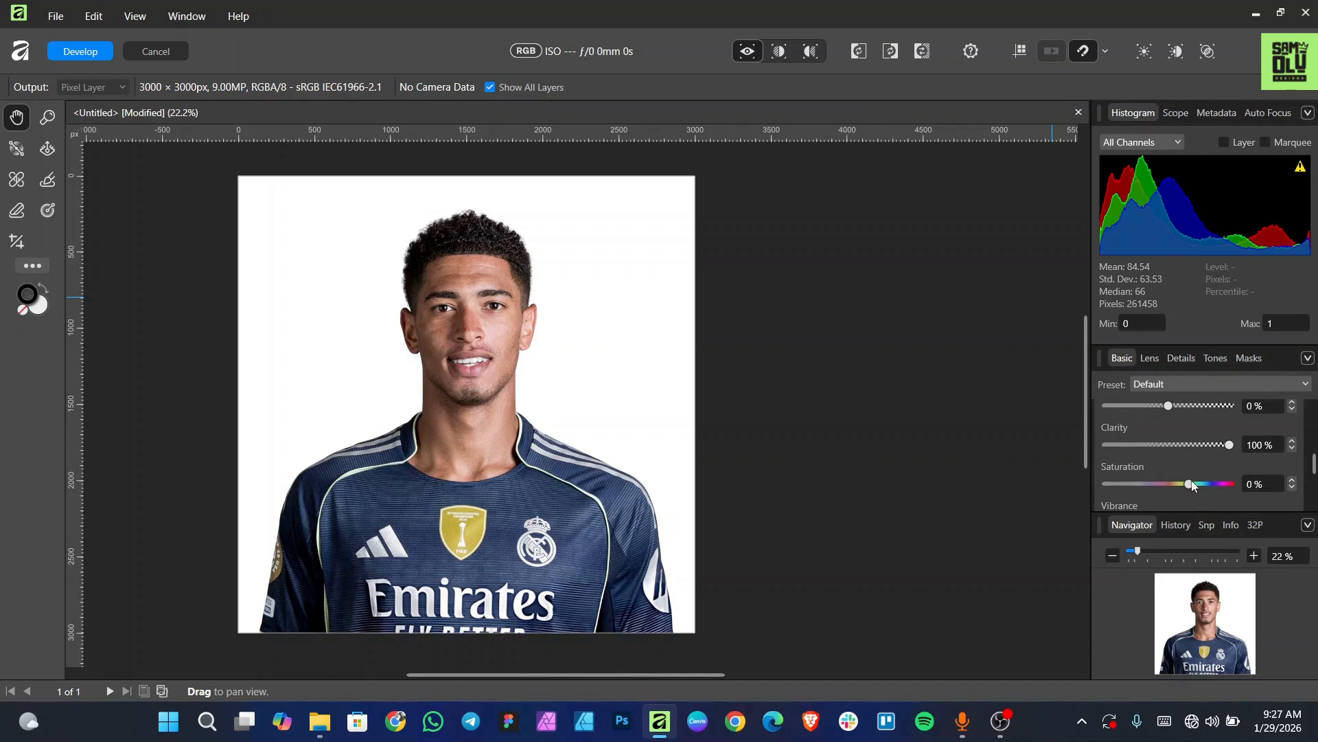
Set the portrait's Vibrance to 30% and Saturation to 15%.
{"action": "scroll", "coordinate": [1191, 481], "scroll_direction": "down", "scroll_amount": 1}
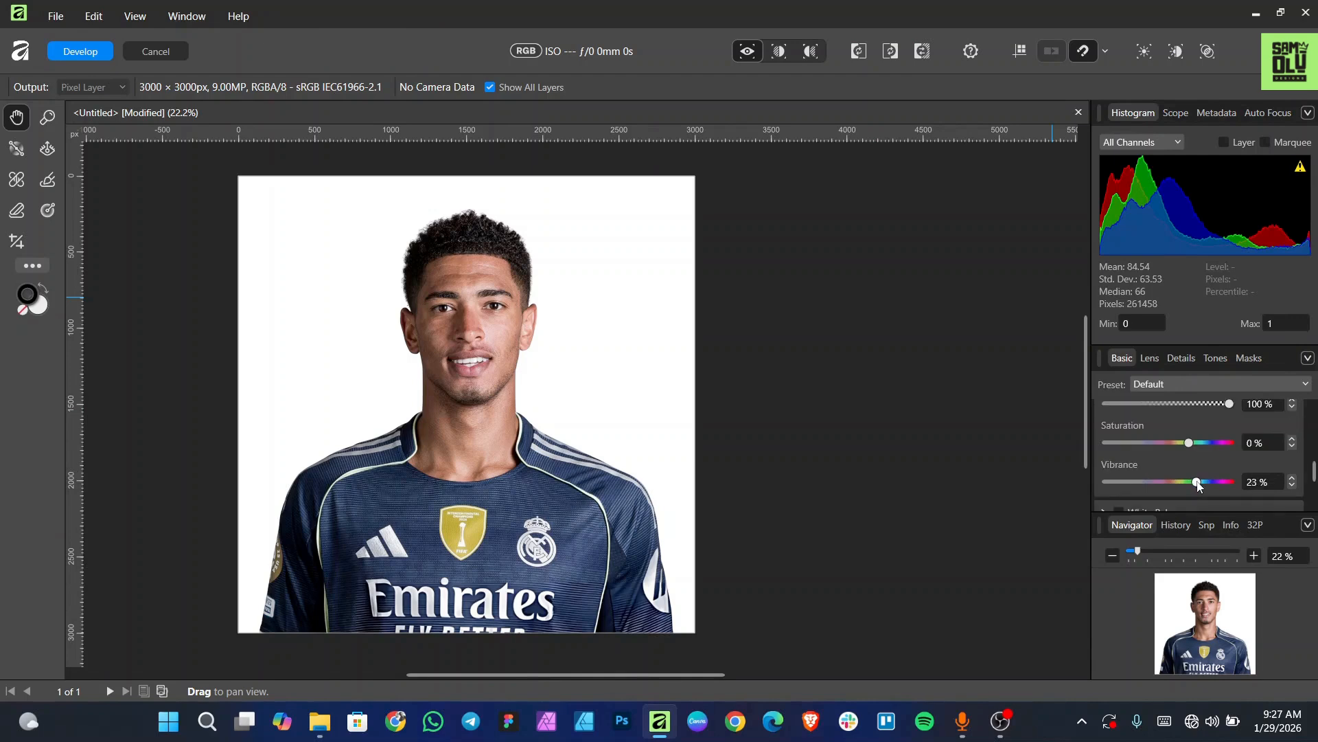
{"action": "left_click_drag", "start_coordinate": [1197, 485], "coordinate": [1203, 485]}
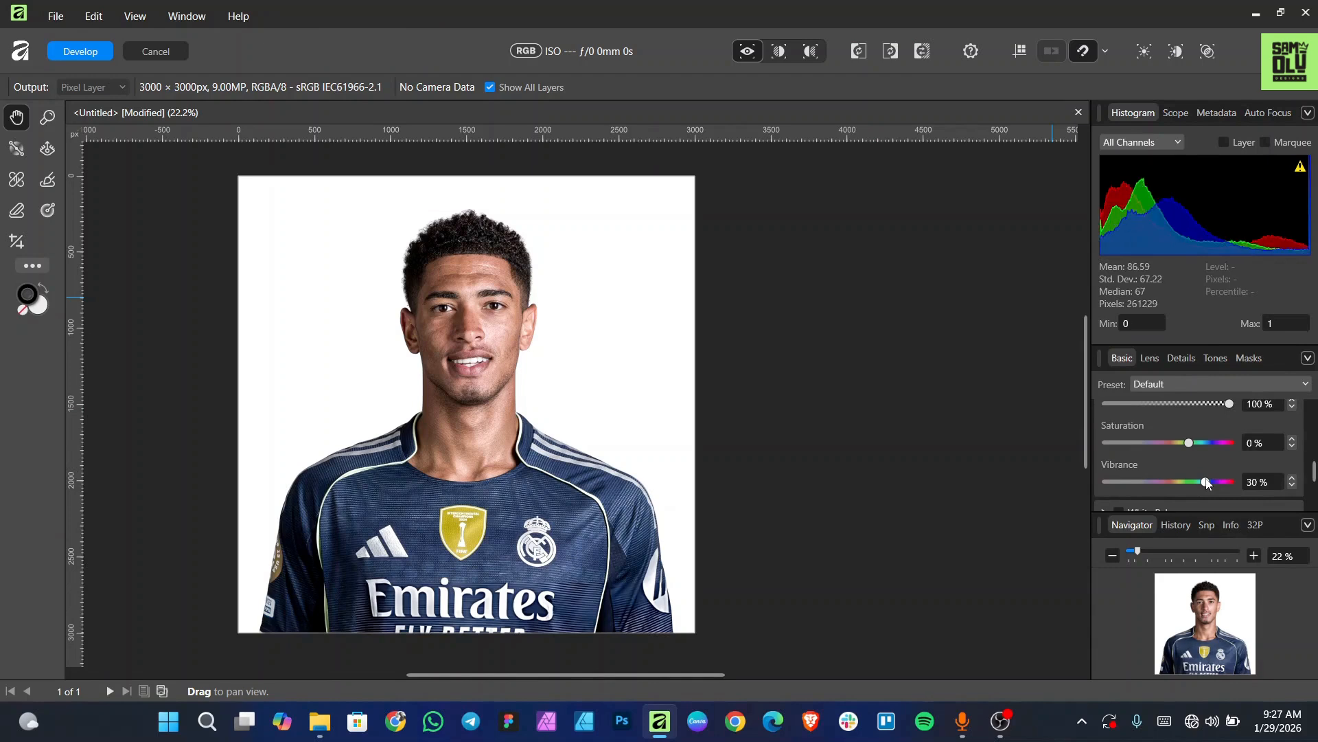
{"action": "scroll", "coordinate": [1205, 457], "scroll_direction": "down", "scroll_amount": 2}
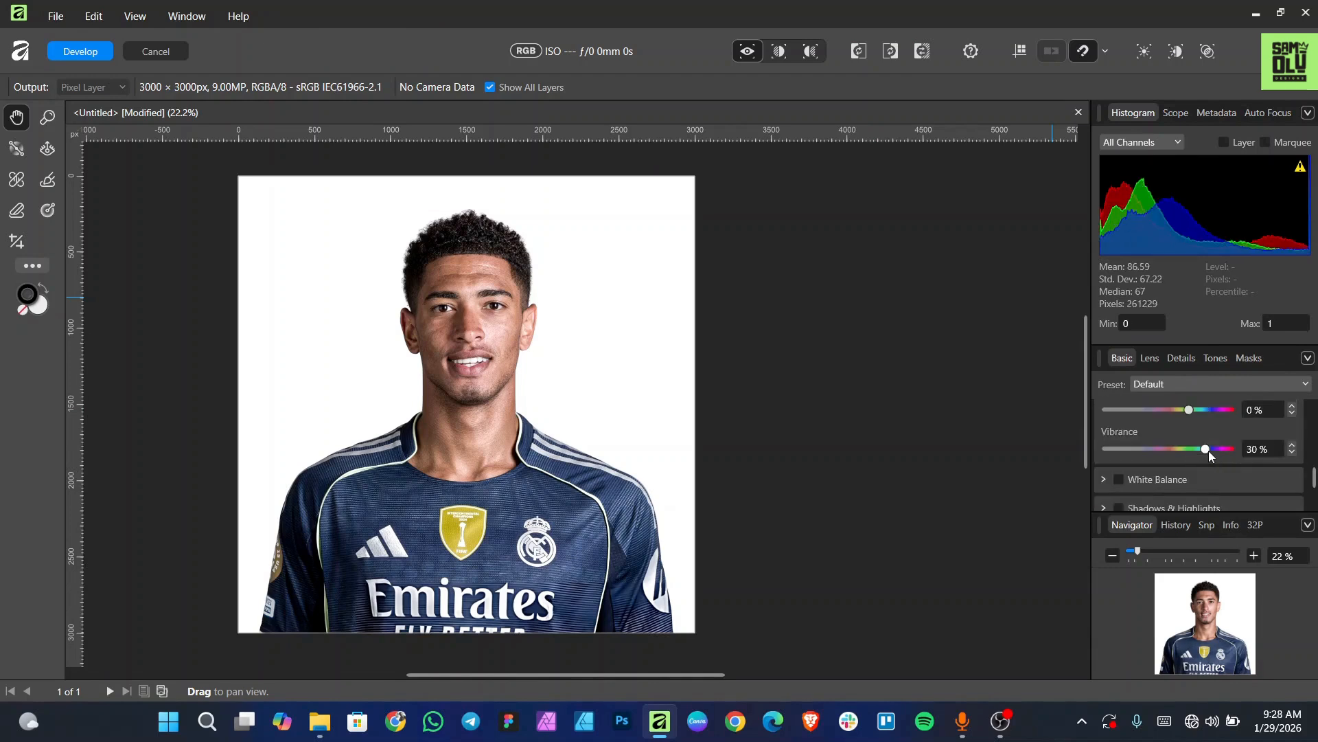
{"action": "scroll", "coordinate": [1203, 449], "scroll_direction": "up", "scroll_amount": 1}
{"action": "left_click_drag", "start_coordinate": [1191, 455], "coordinate": [1202, 454]}
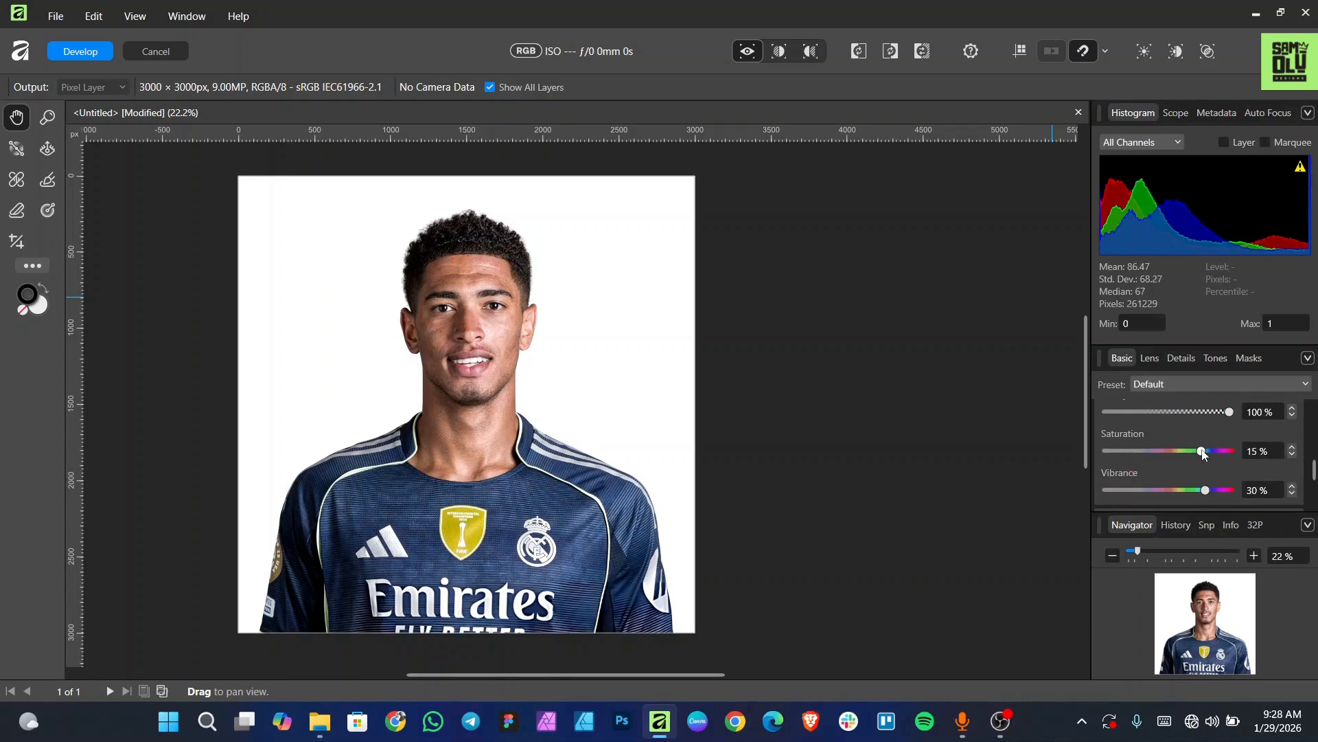
Fine-tune the portrait's Vibrance and apply the Develop adjustments to the upper layer.
{"action": "left_click_drag", "start_coordinate": [1205, 490], "coordinate": [1207, 489]}
{"action": "scroll", "coordinate": [1161, 435], "scroll_direction": "up", "scroll_amount": 1}
{"action": "scroll", "coordinate": [1167, 434], "scroll_direction": "down", "scroll_amount": 1}
{"action": "left_click", "coordinate": [83, 51]}
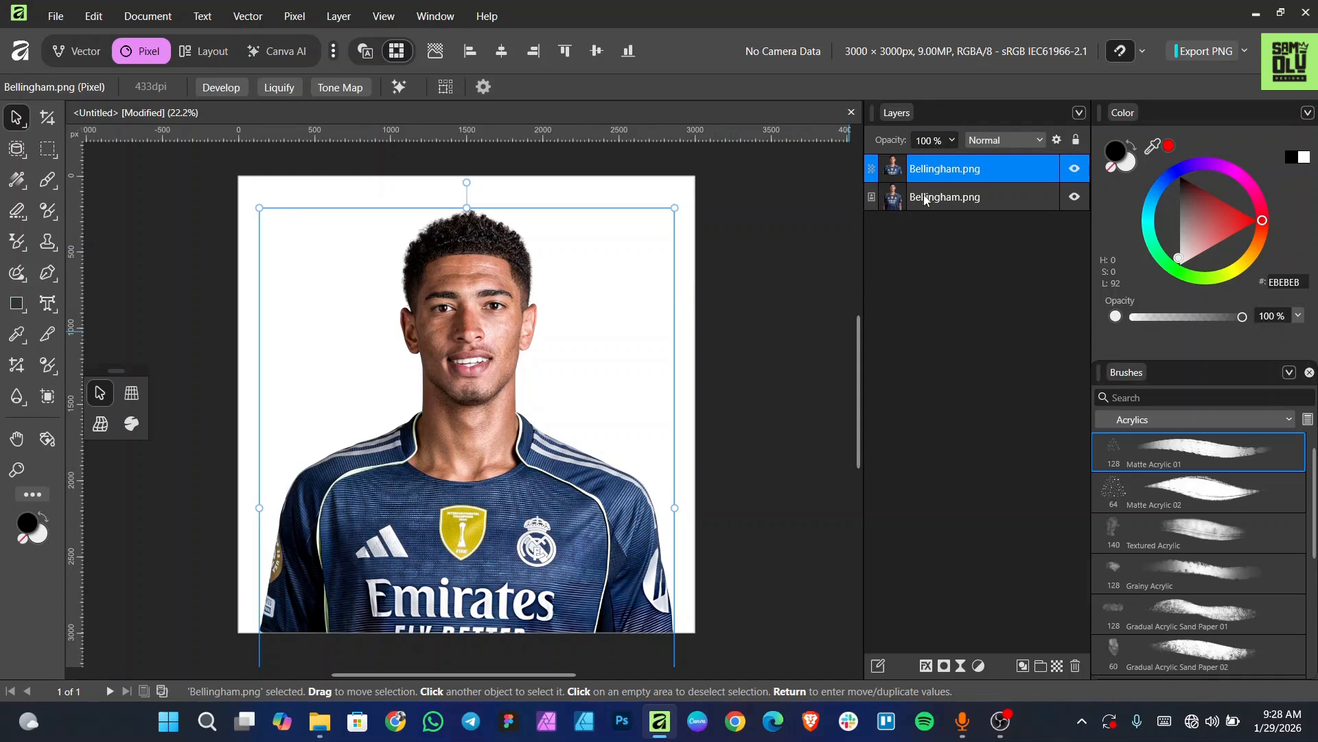
Add a Curves adjustment above the portrait layers and raise the master curve's midpoint to X 0.438, Y 0.66.
{"action": "left_click", "coordinate": [980, 665]}
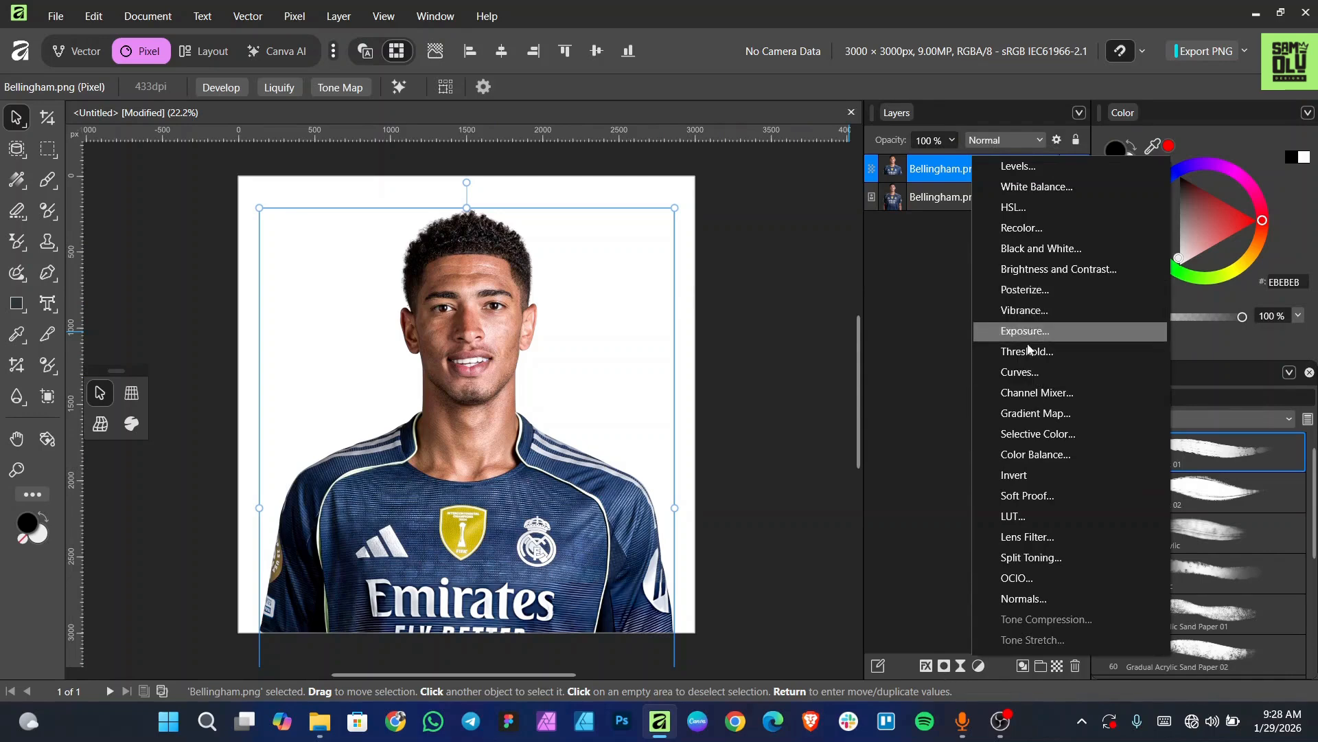
{"action": "left_click", "coordinate": [1028, 372]}
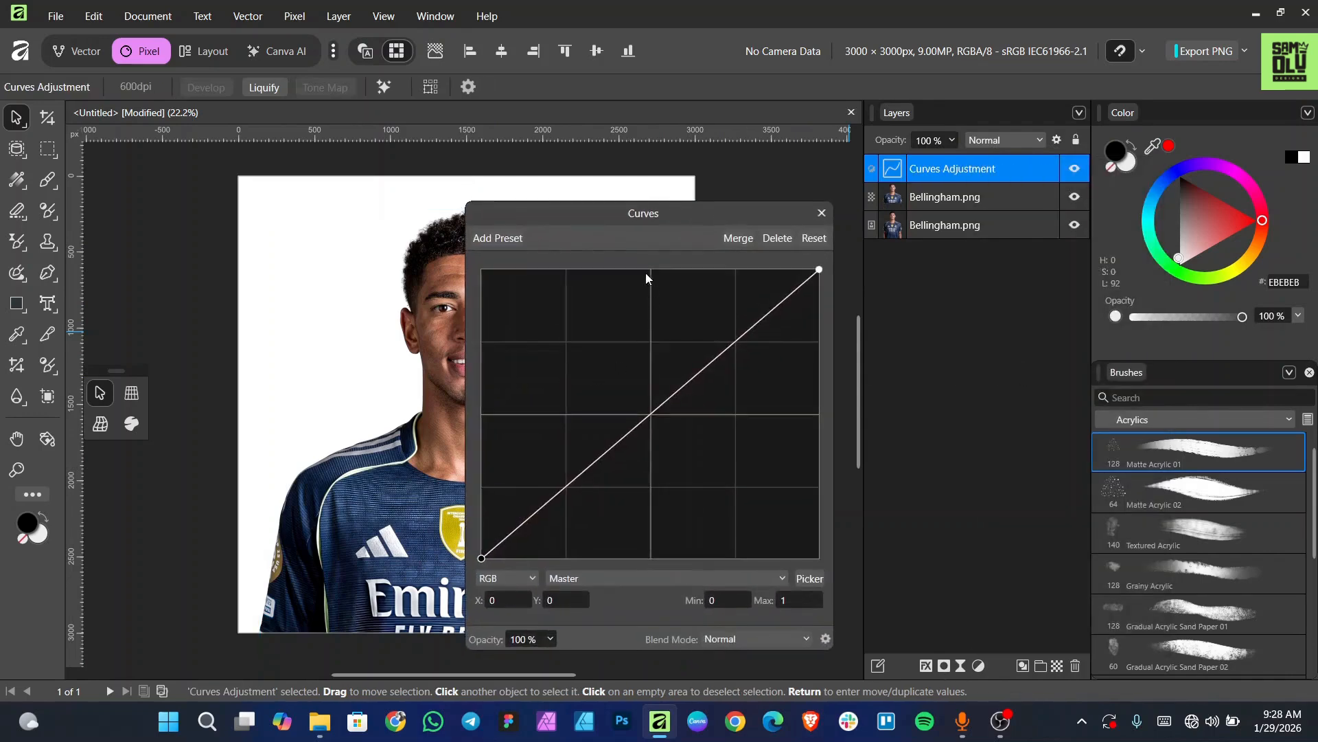
{"action": "left_click_drag", "start_coordinate": [636, 214], "coordinate": [999, 198]}
{"action": "scroll", "coordinate": [457, 428], "scroll_direction": "up", "scroll_amount": 1}
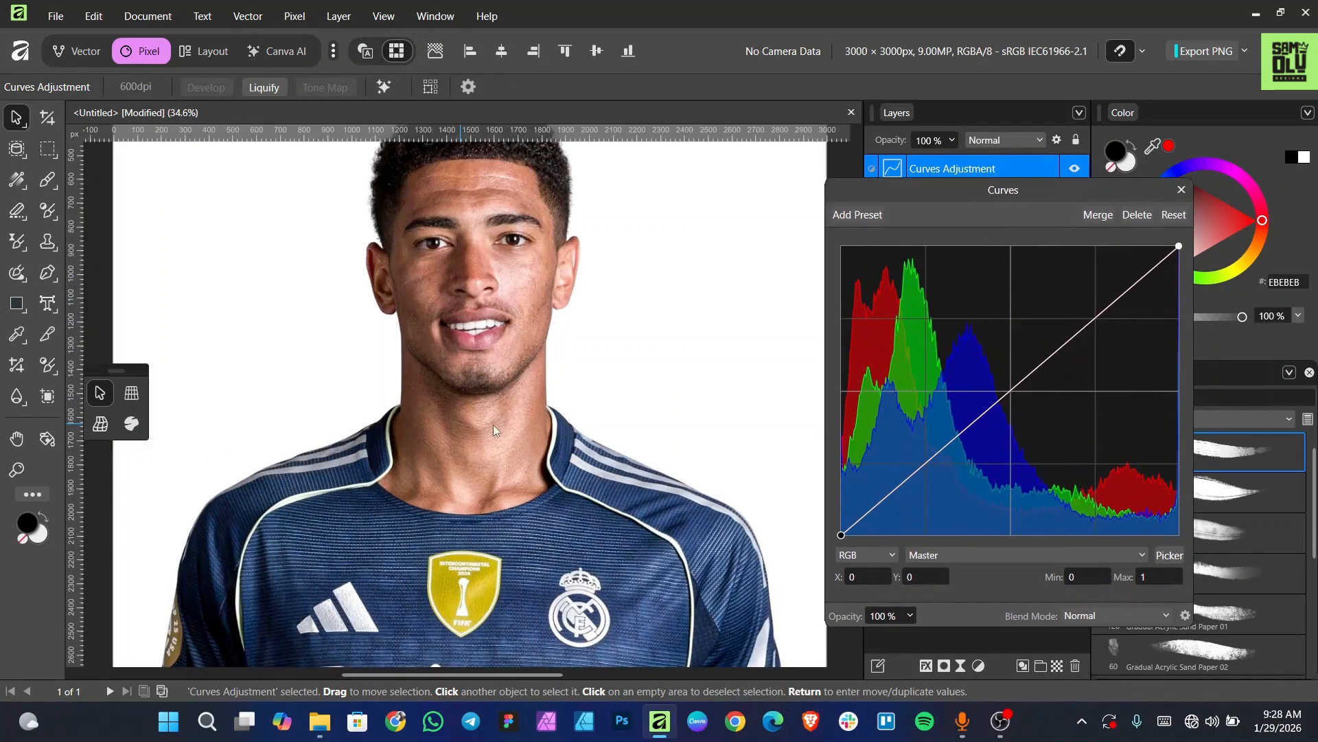
{"action": "scroll", "coordinate": [498, 393], "scroll_direction": "up", "scroll_amount": 1}
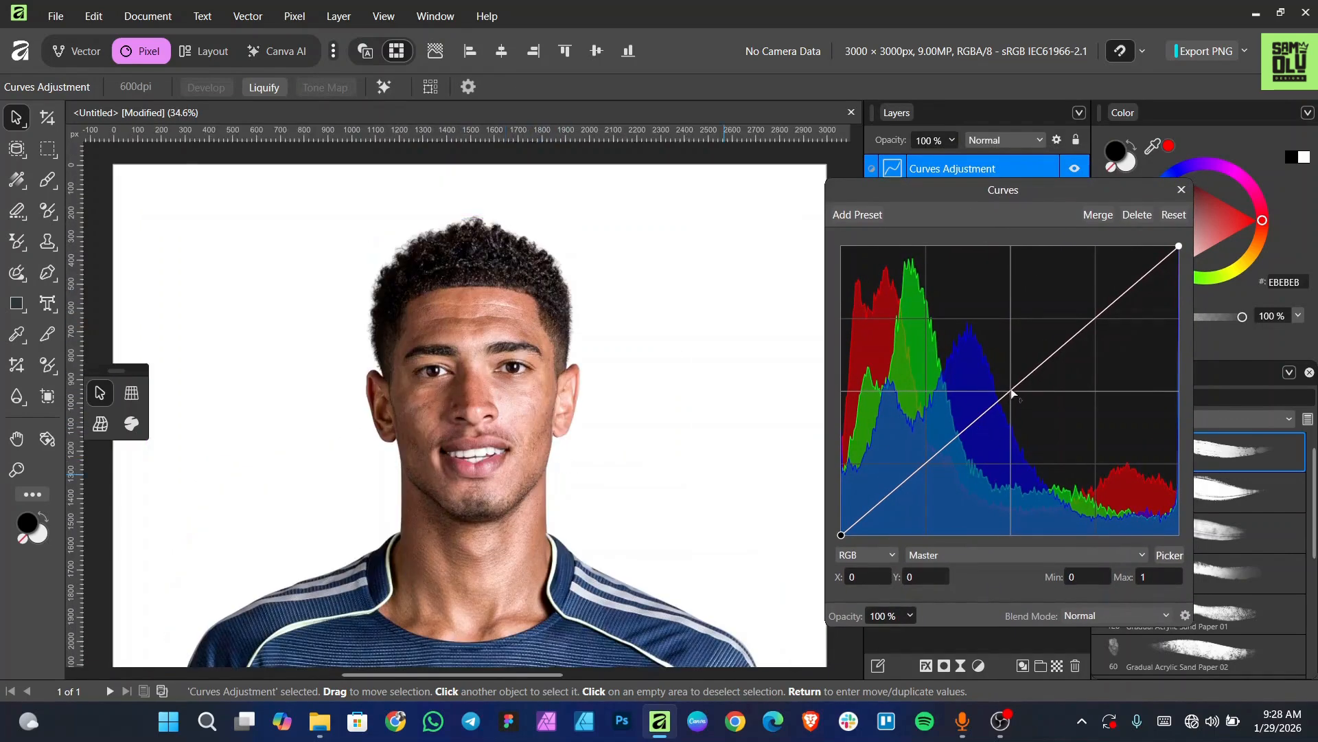
{"action": "left_click_drag", "start_coordinate": [1010, 390], "coordinate": [989, 344]}
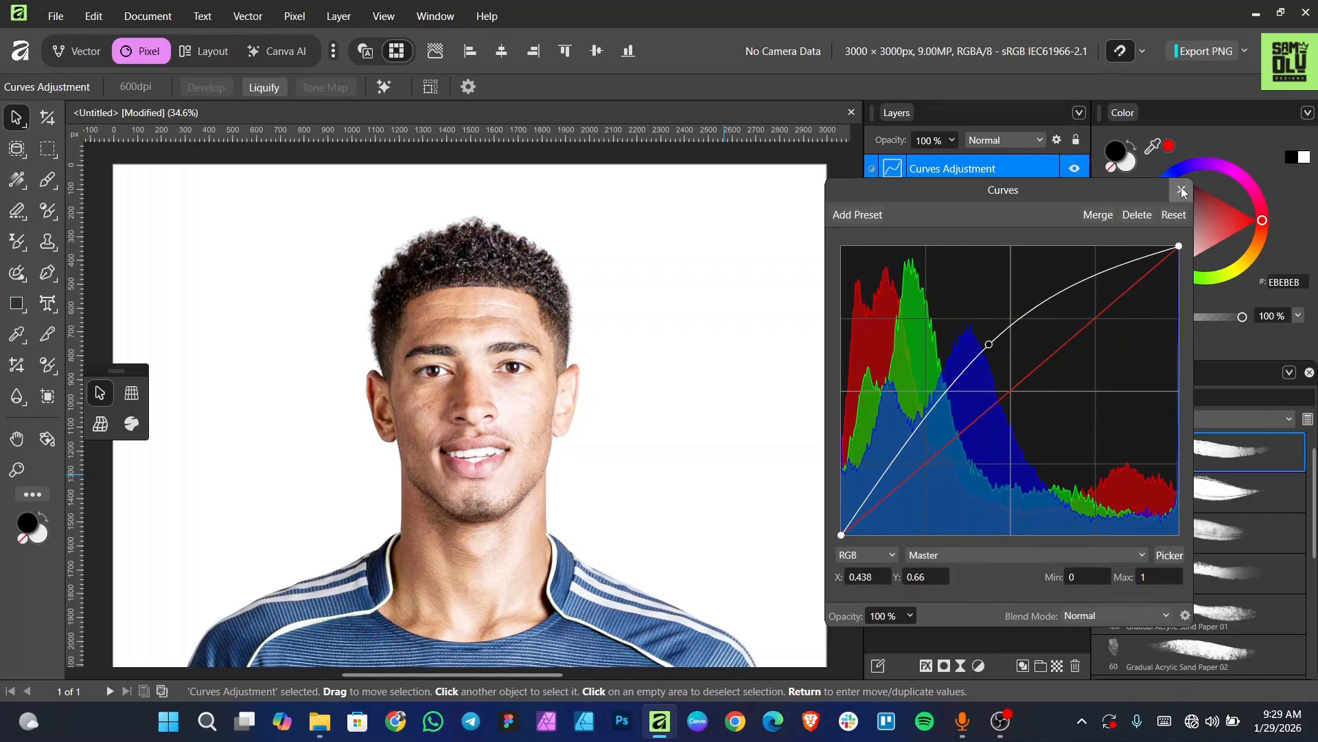
{"action": "left_click", "coordinate": [1182, 190]}
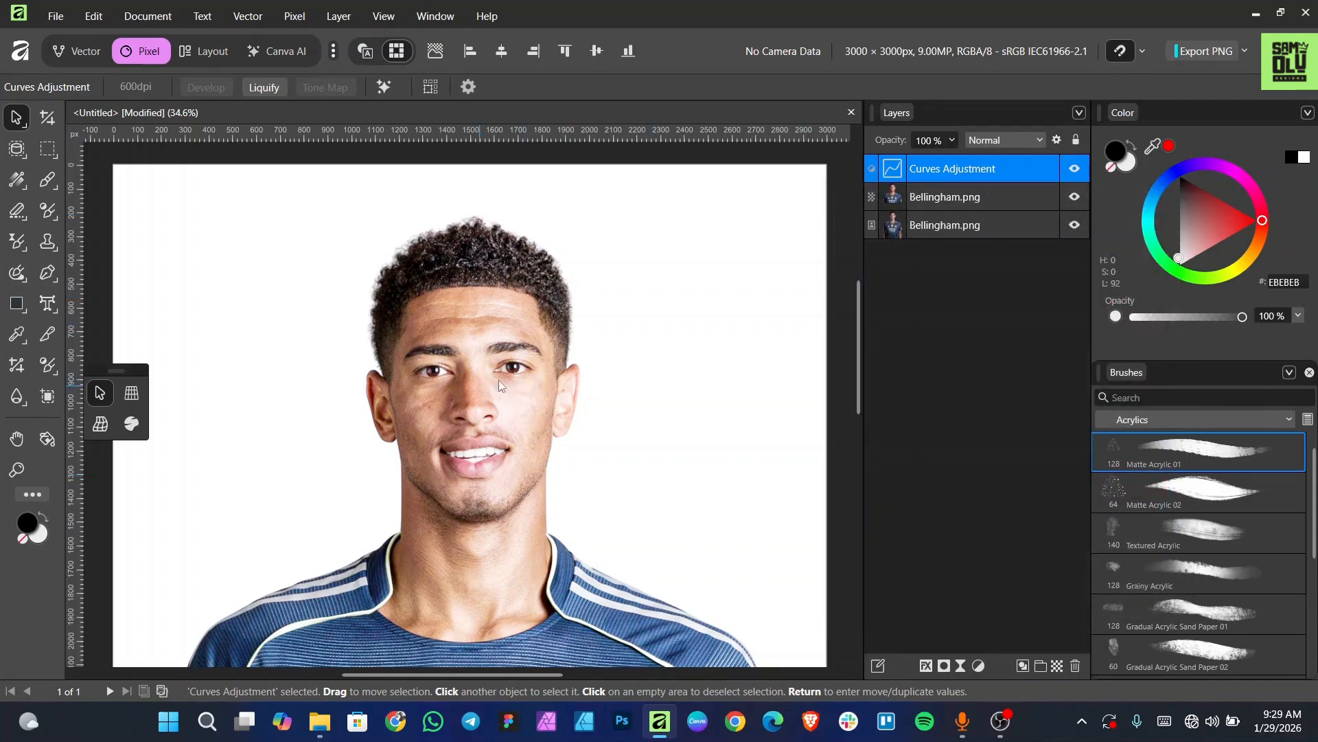
{"action": "scroll", "coordinate": [618, 402], "scroll_direction": "down", "scroll_amount": 2}
{"action": "scroll", "coordinate": [581, 425], "scroll_direction": "up", "scroll_amount": 3}
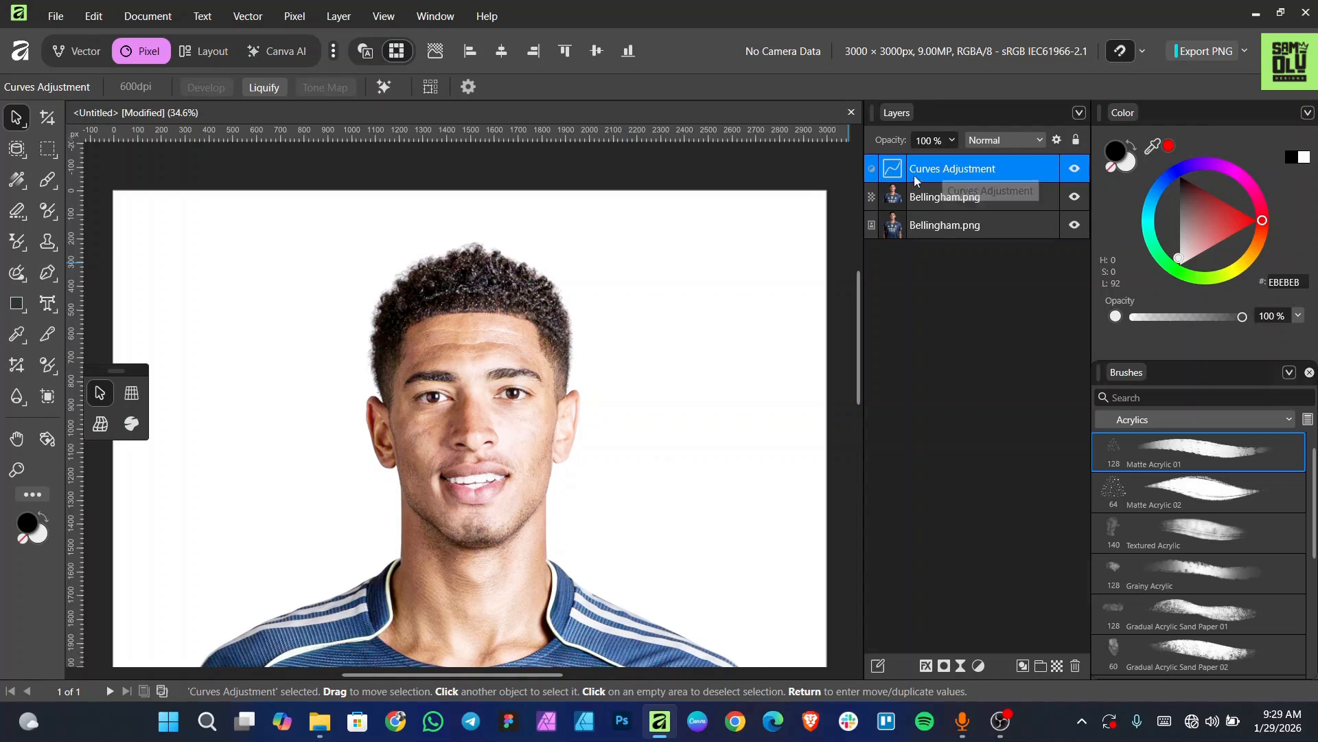
Nest the Curves adjustment inside the upper Bellingham.png layer and expand that layer to show it.
{"action": "left_click", "coordinate": [951, 201]}
{"action": "left_click", "coordinate": [951, 172]}
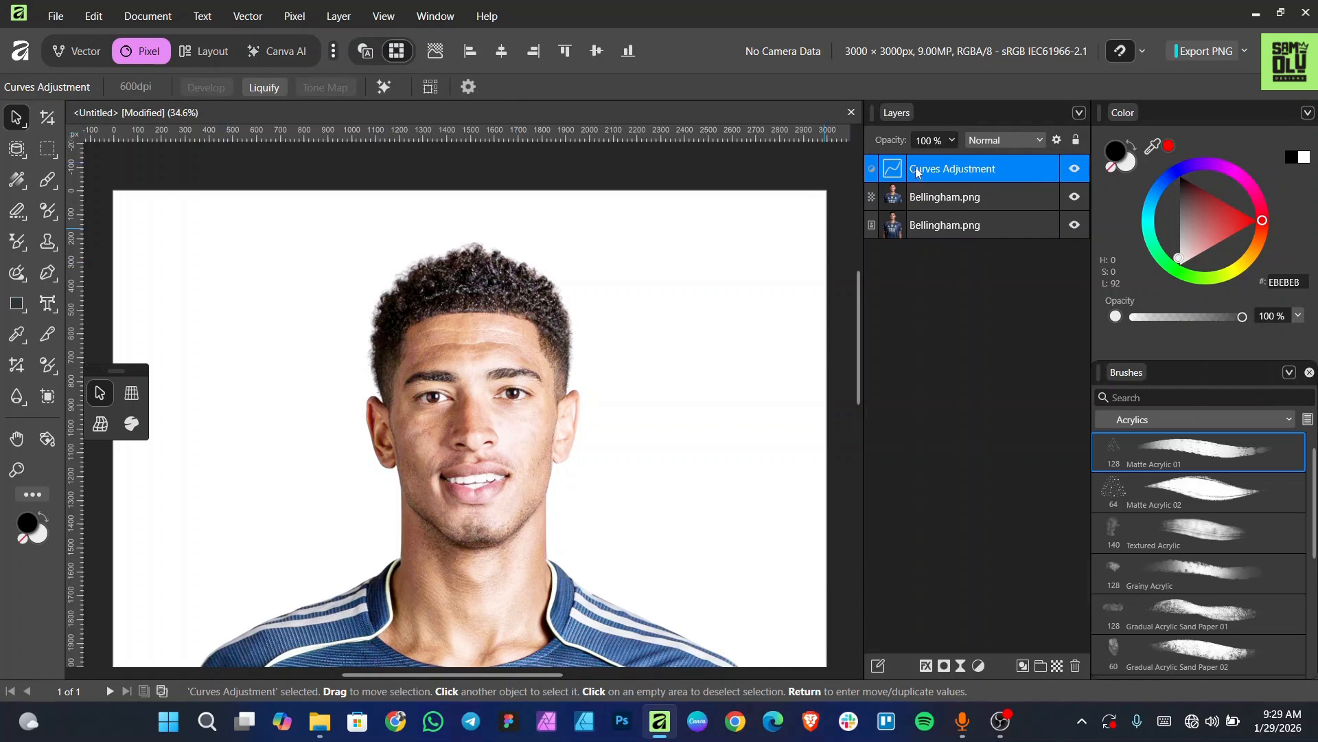
{"action": "left_click_drag", "start_coordinate": [943, 172], "coordinate": [939, 199]}
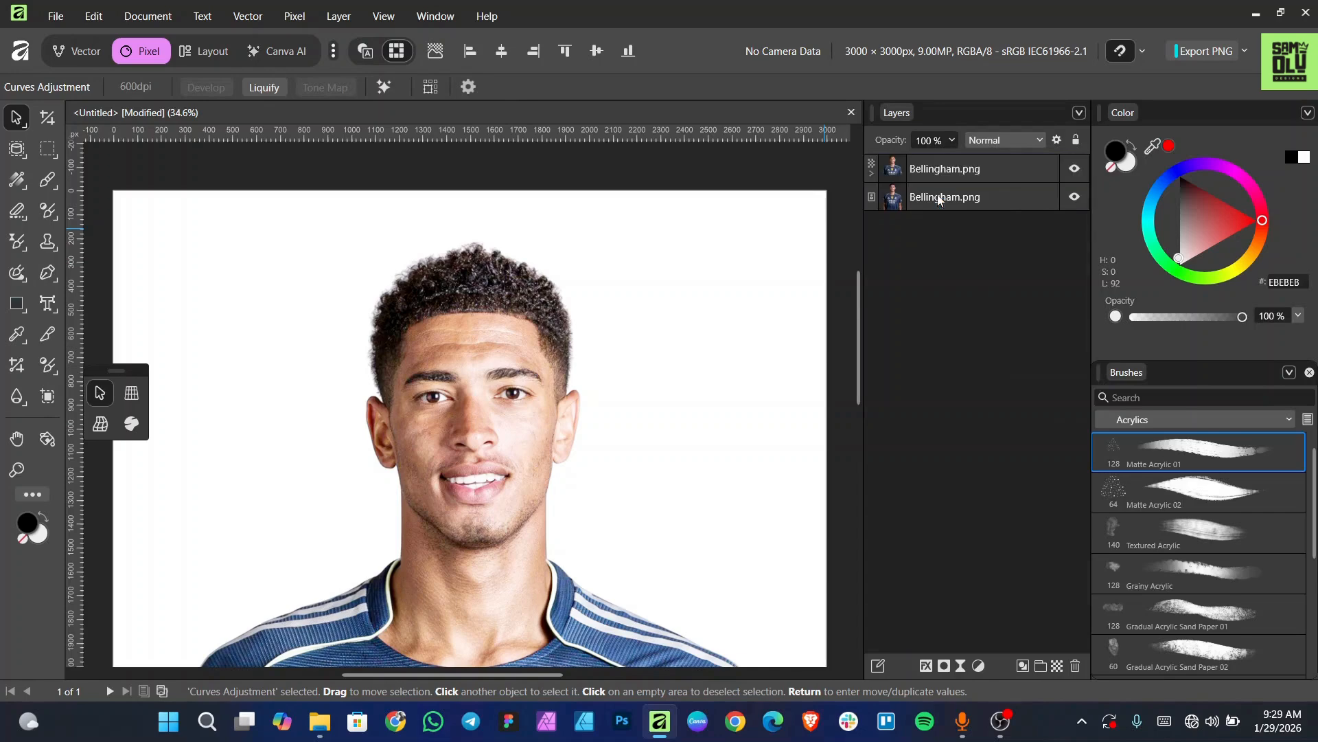
{"action": "left_click", "coordinate": [871, 173]}
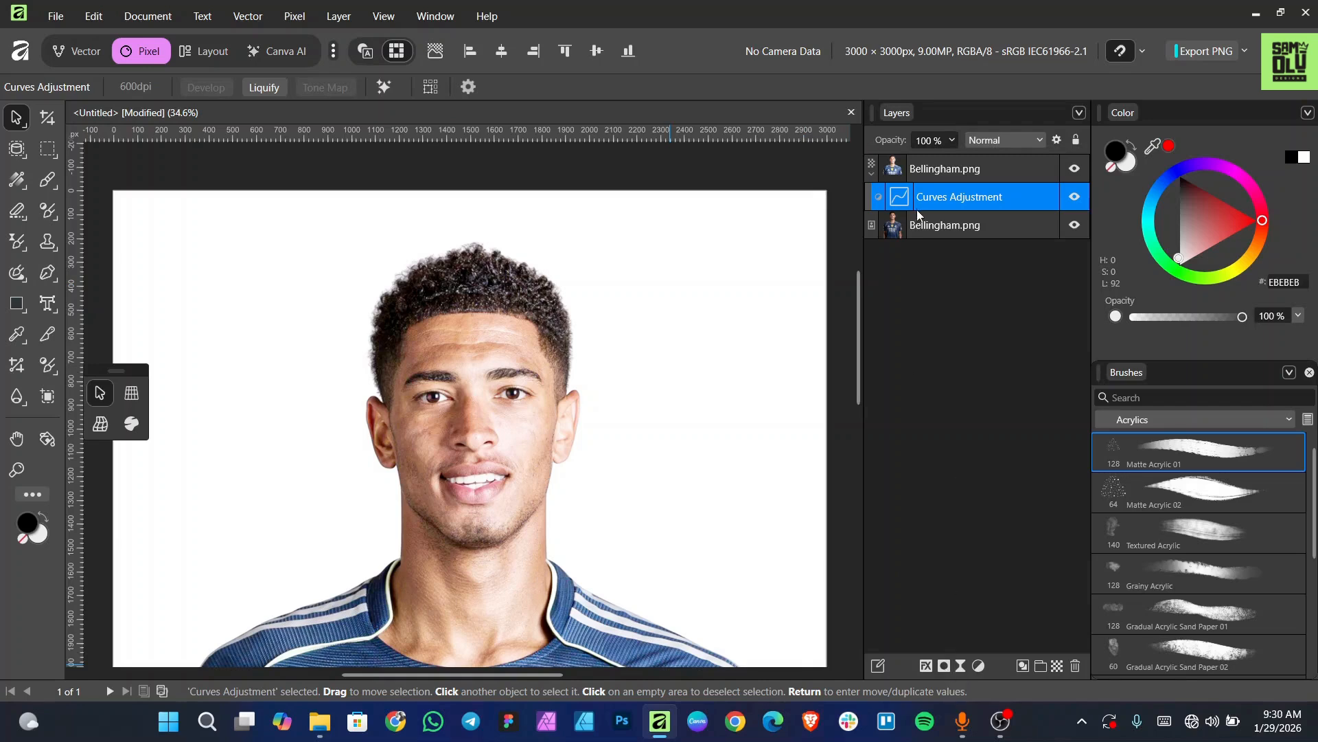
Add a mask to the Curves adjustment and invert it to hide the brightening.
{"action": "left_click", "coordinate": [945, 664]}
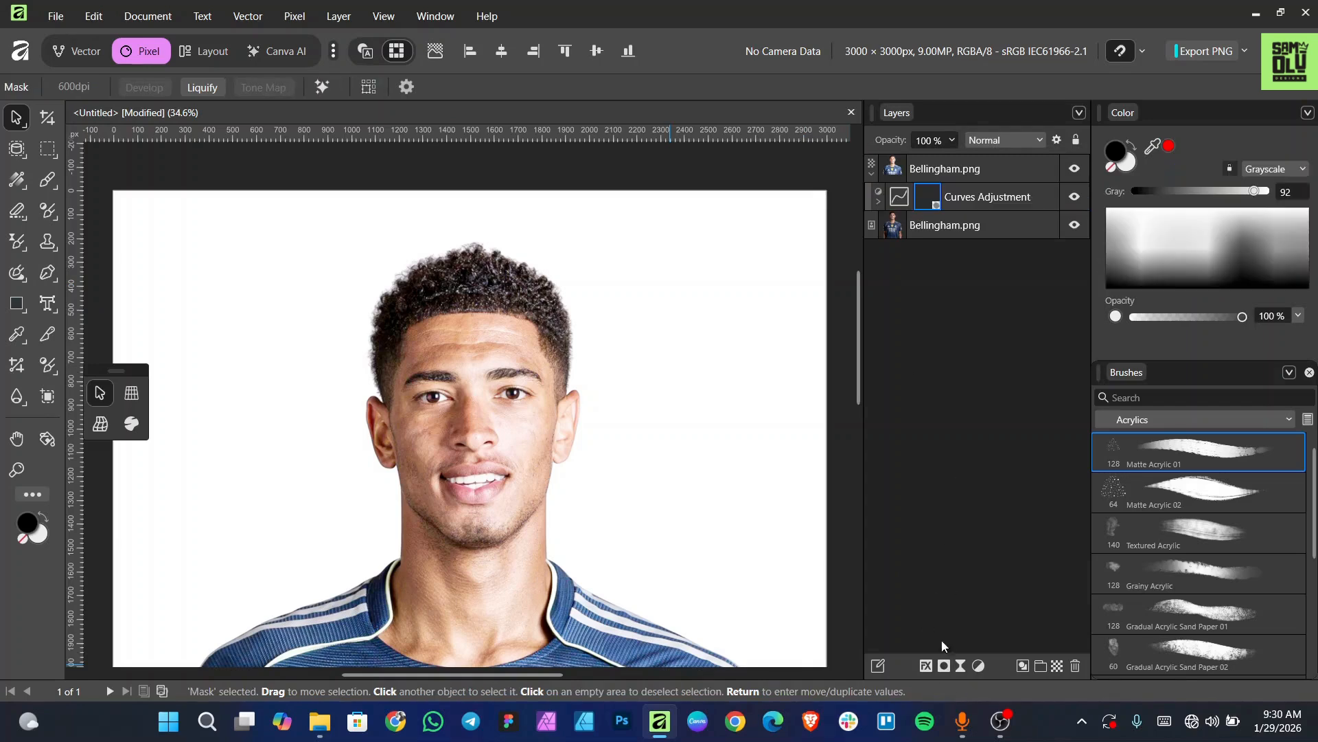
{"action": "right_click", "coordinate": [922, 206]}
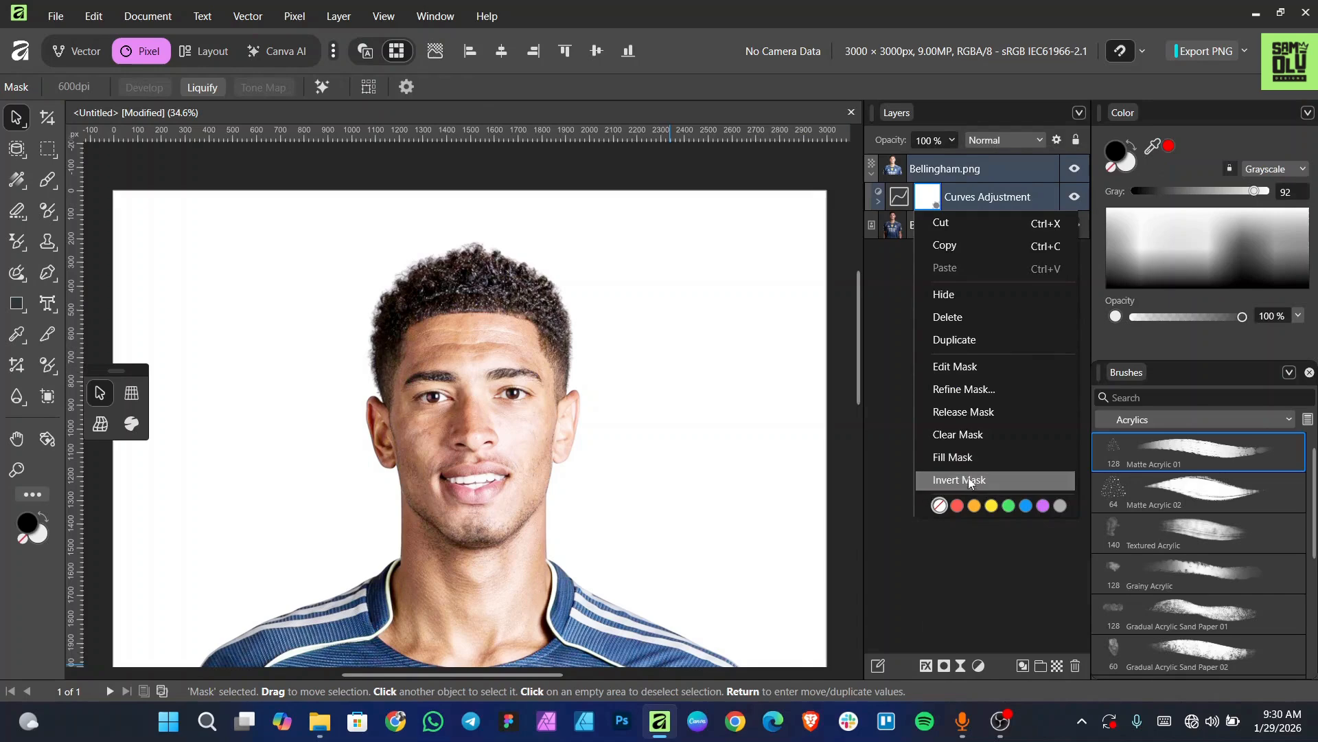
{"action": "left_click", "coordinate": [944, 480]}
Activate the Paint Brush and choose the 512 px Round Light Brush from the Basic brush category.
{"action": "left_click", "coordinate": [48, 180]}
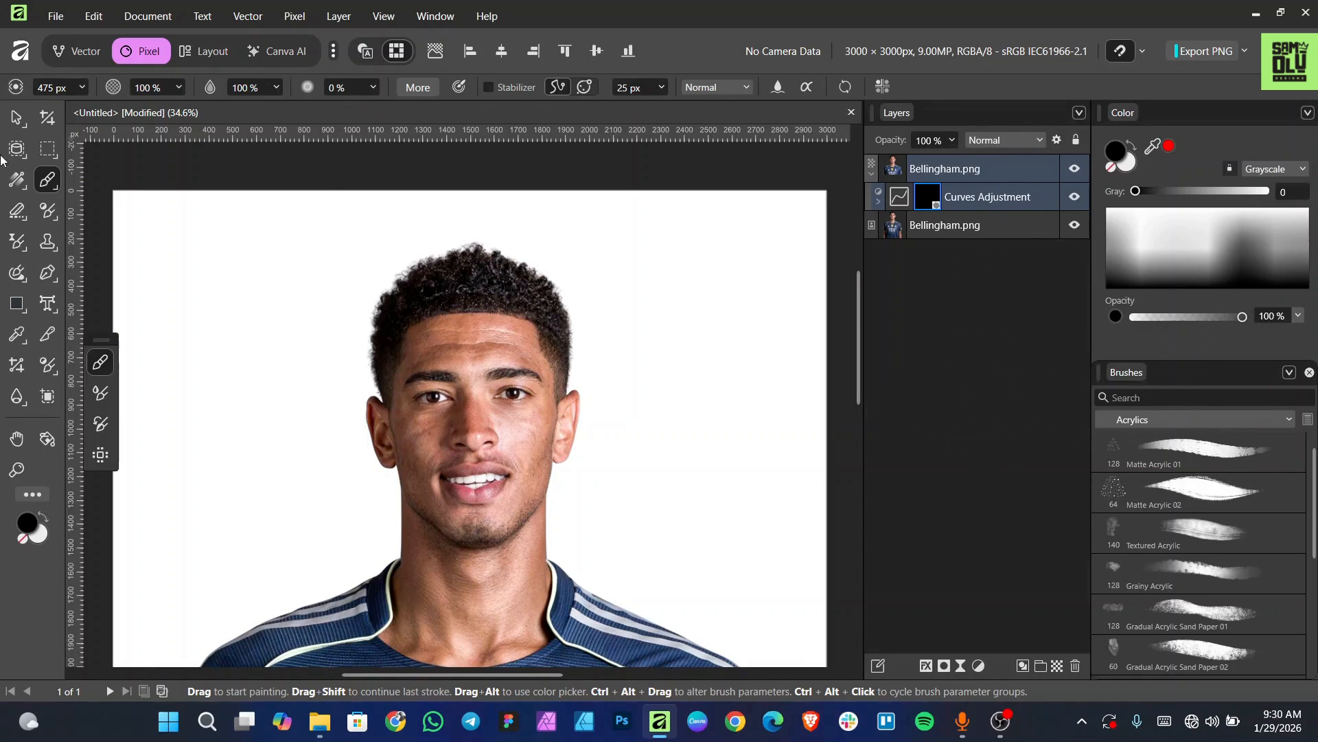
{"action": "left_click", "coordinate": [1185, 416]}
{"action": "left_click", "coordinate": [1030, 396]}
{"action": "left_click", "coordinate": [1171, 417]}
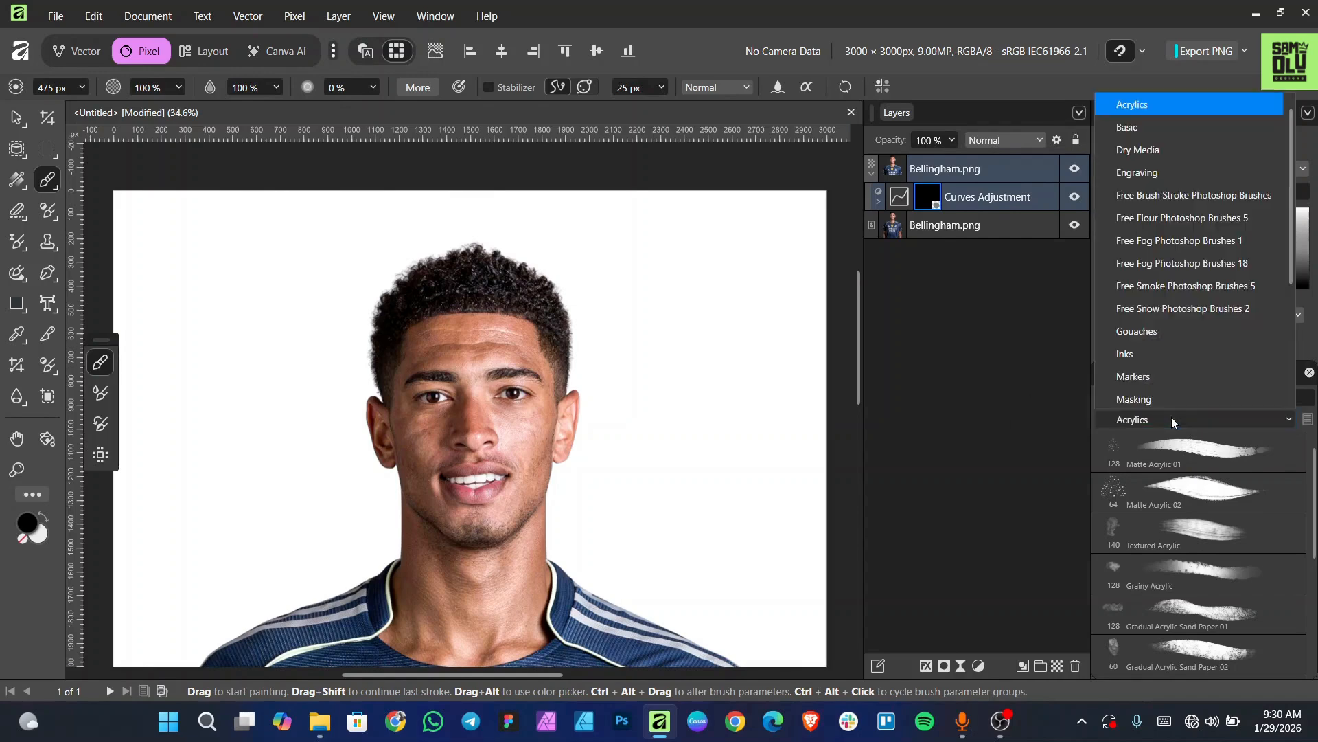
{"action": "left_click", "coordinate": [1148, 127]}
{"action": "scroll", "coordinate": [1208, 473], "scroll_direction": "down", "scroll_amount": 2}
{"action": "scroll", "coordinate": [1201, 484], "scroll_direction": "down", "scroll_amount": 1}
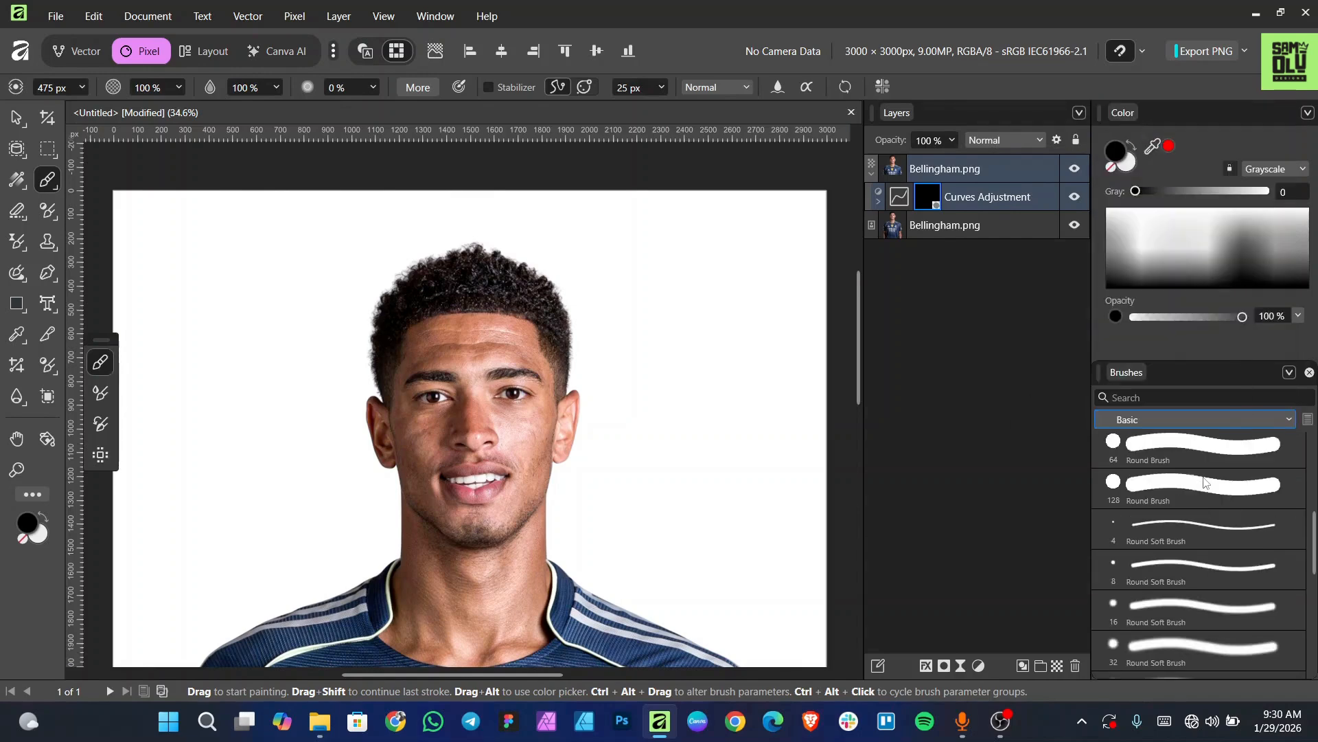
{"action": "scroll", "coordinate": [1218, 552], "scroll_direction": "down", "scroll_amount": 6}
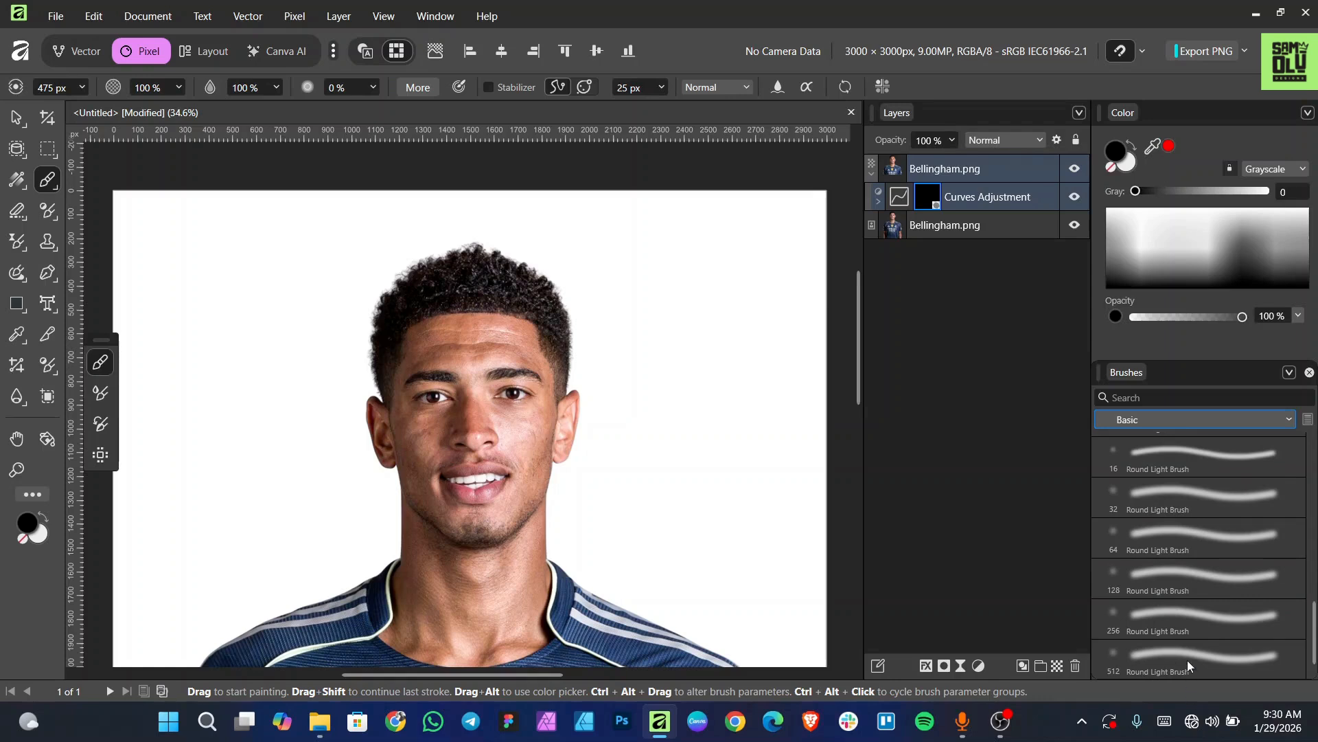
{"action": "left_click", "coordinate": [1188, 663]}
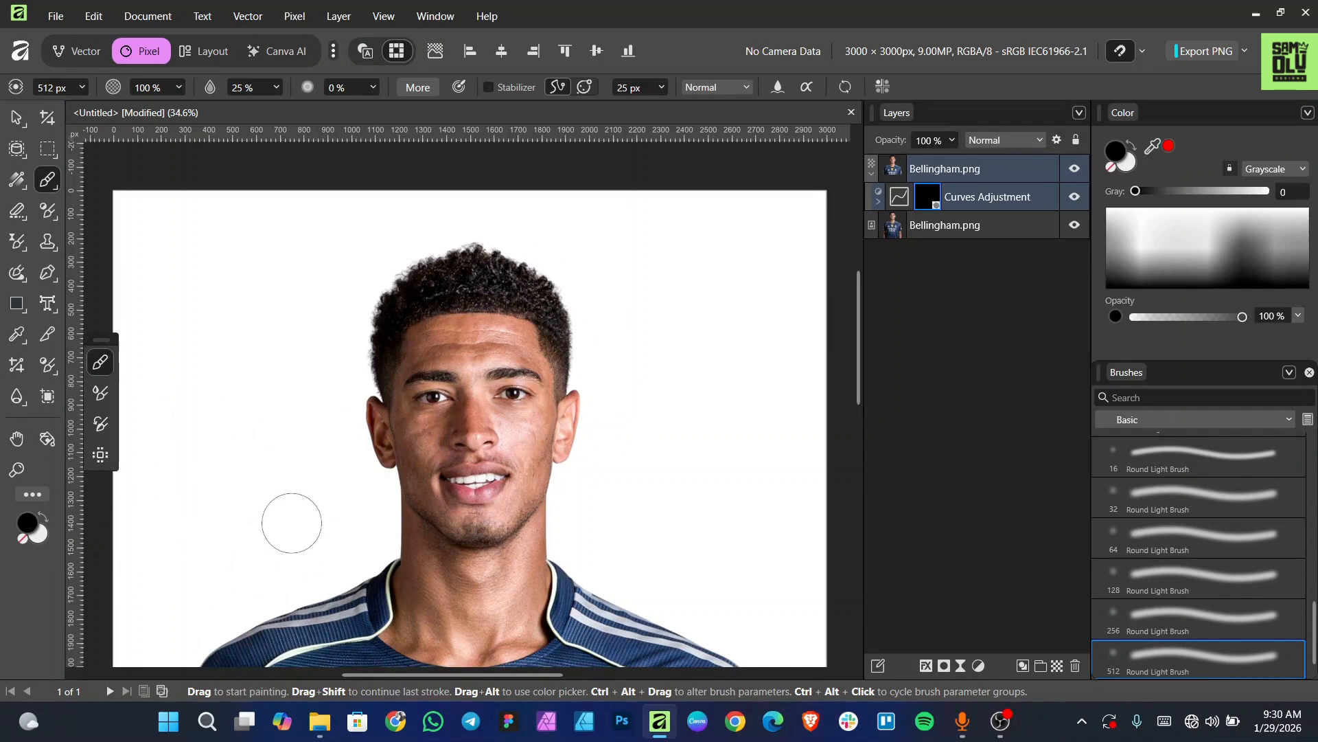
Swap the painting colours to make the light gray active and set the brush flow to 80%.
{"action": "left_click", "coordinate": [42, 517]}
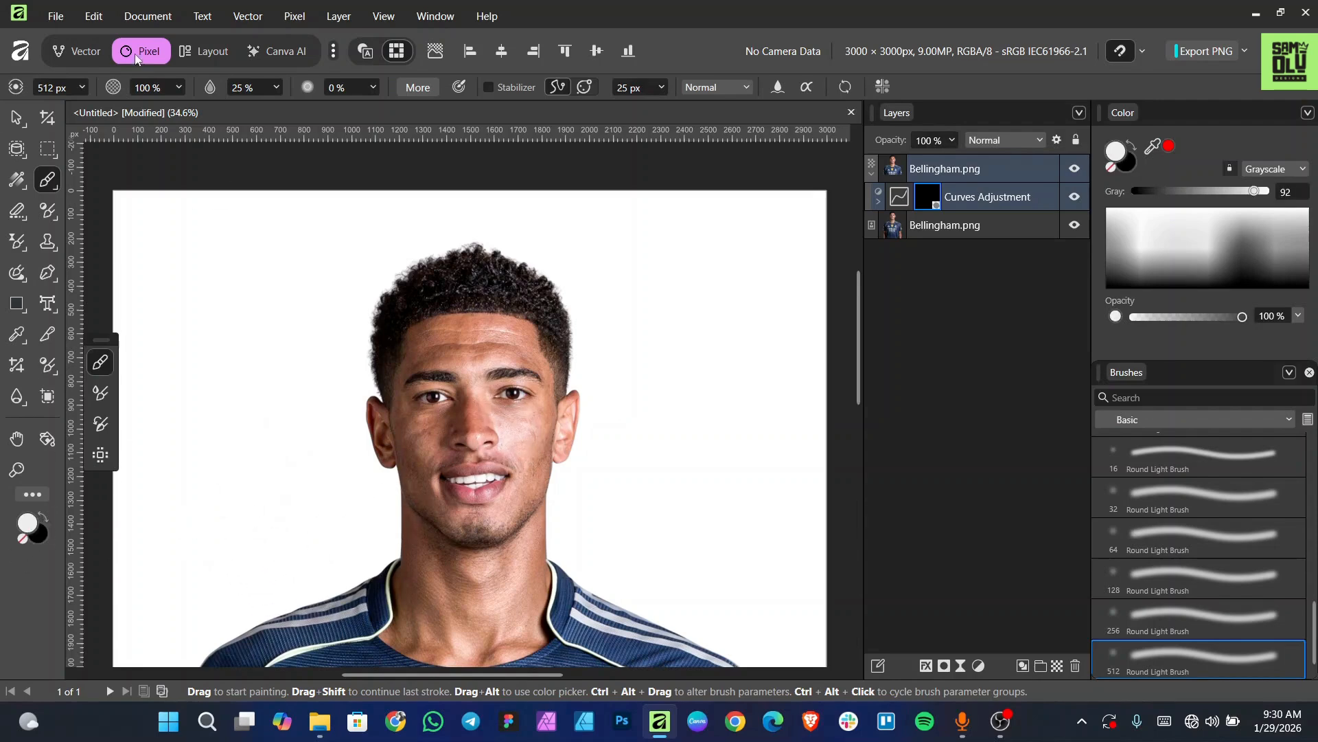
{"action": "left_click", "coordinate": [276, 87]}
{"action": "left_click_drag", "start_coordinate": [280, 107], "coordinate": [347, 113]}
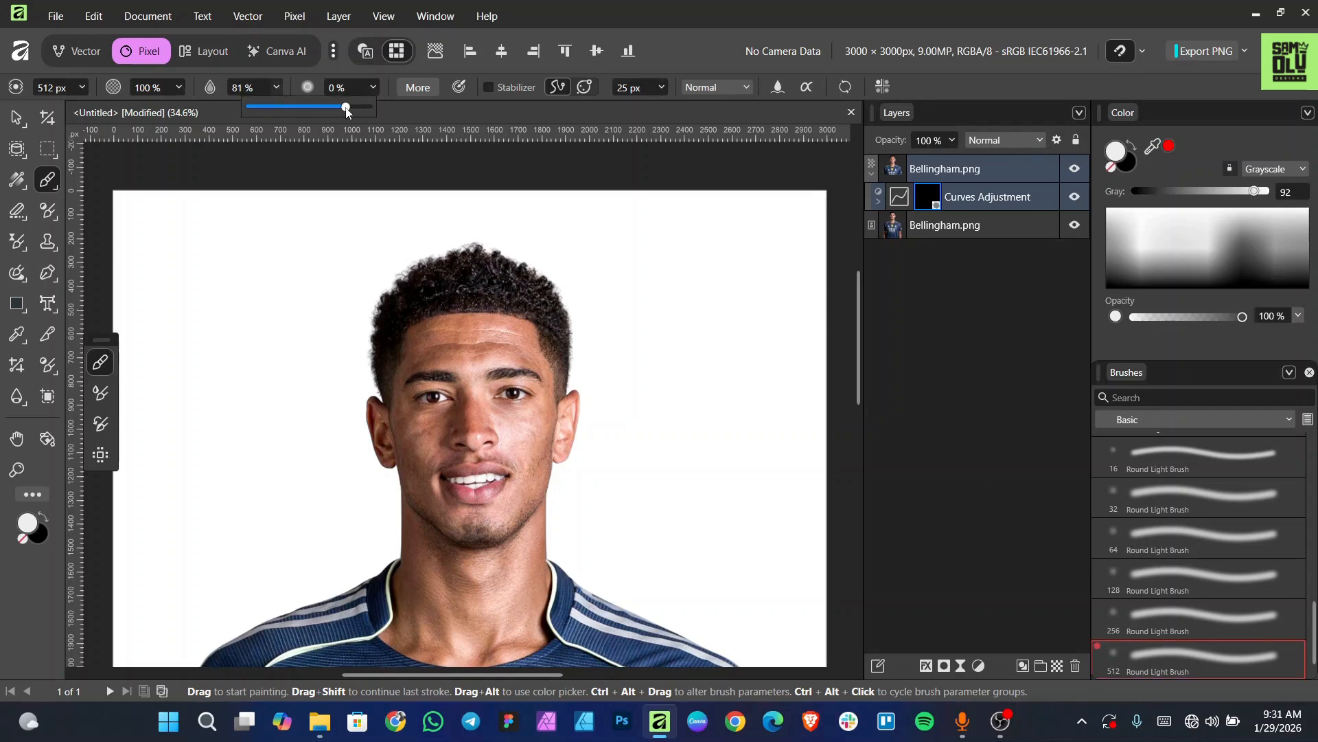
{"action": "left_click", "coordinate": [482, 110]}
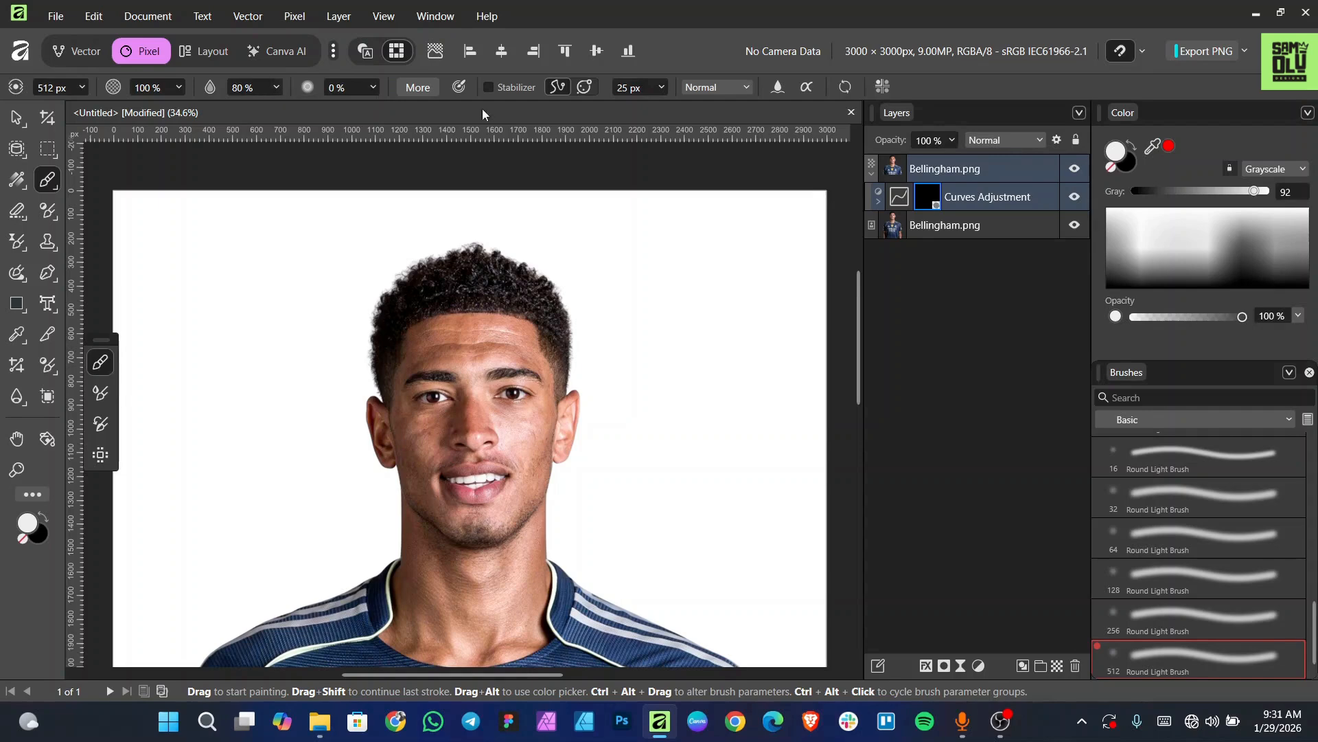
Frame the face closely and reduce the brush width to 193 px for painting the Curves mask.
{"action": "scroll", "coordinate": [530, 538], "scroll_direction": "up", "scroll_amount": 2}
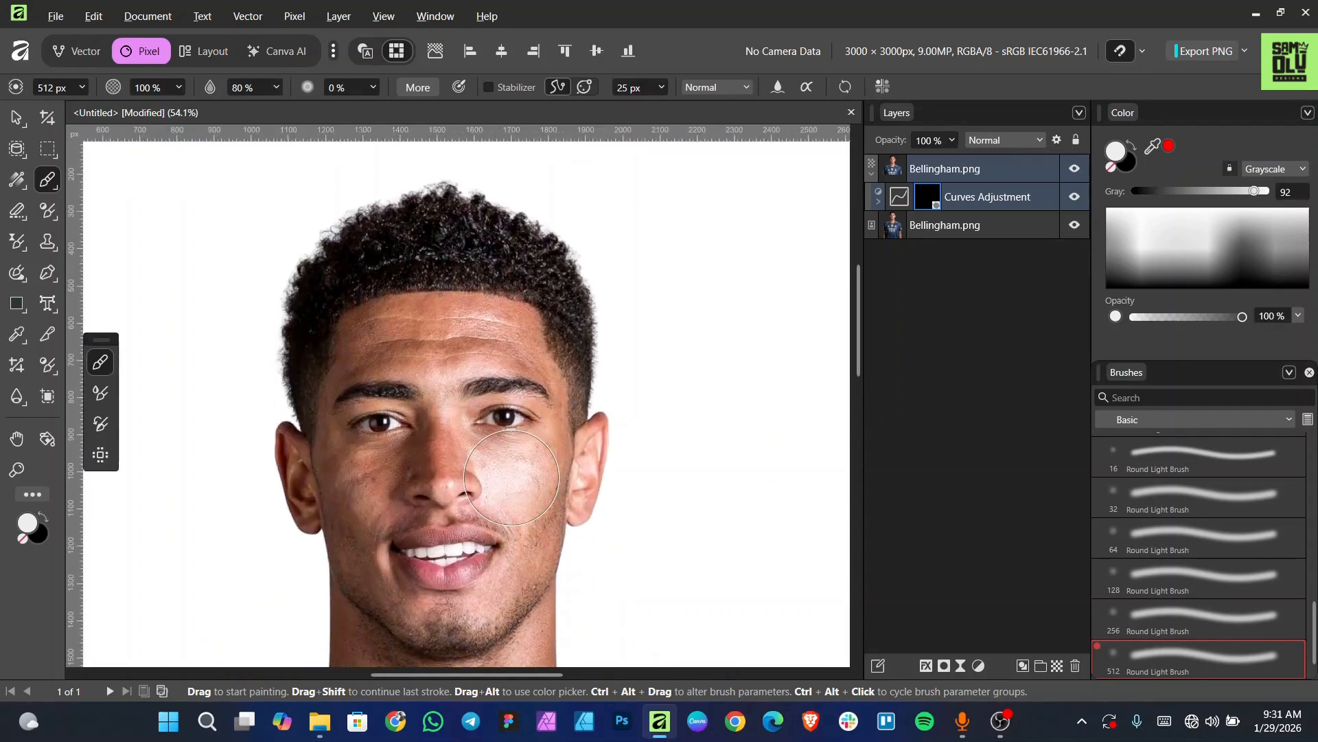
{"action": "key", "text": "bracketleft"}
{"action": "key", "text": "bracketleft"}
{"action": "key", "text": "bracketleft"}
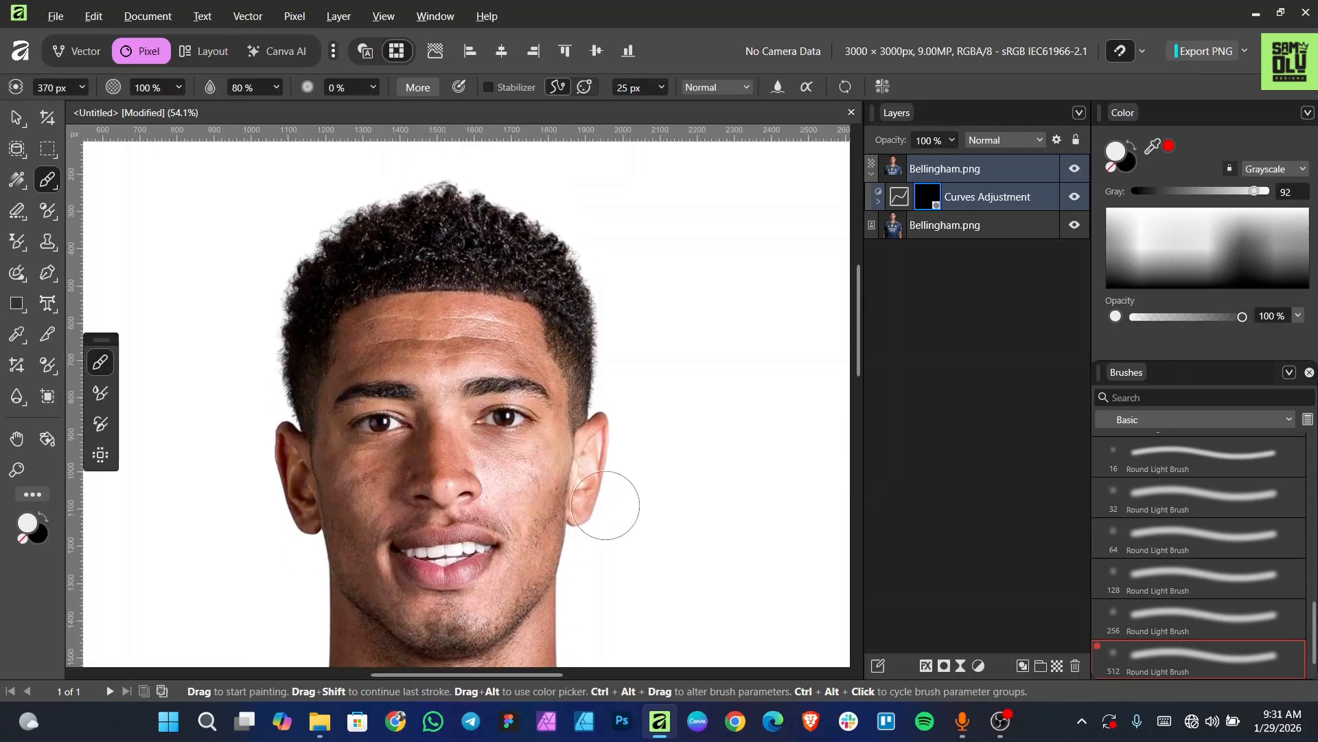
{"action": "scroll", "coordinate": [550, 502], "scroll_direction": "down", "scroll_amount": 1}
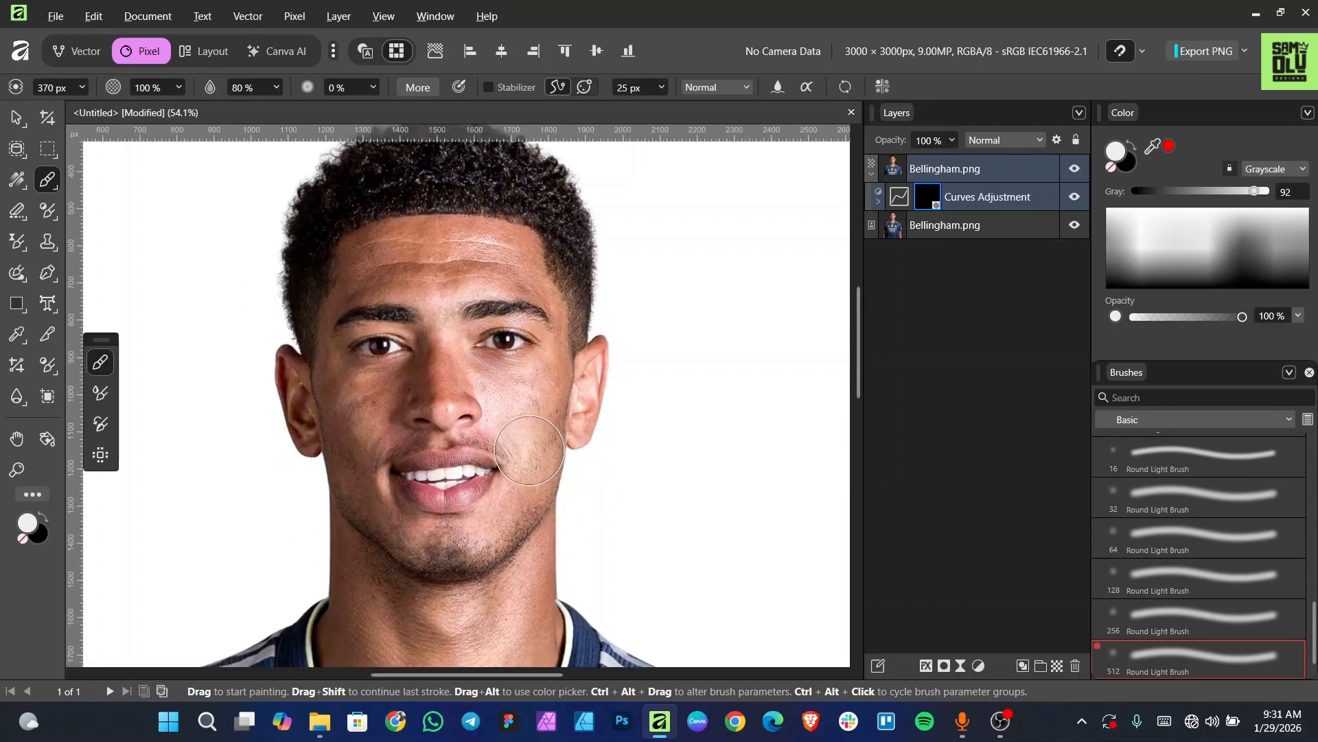
{"action": "scroll", "coordinate": [560, 504], "scroll_direction": "up", "scroll_amount": 3}
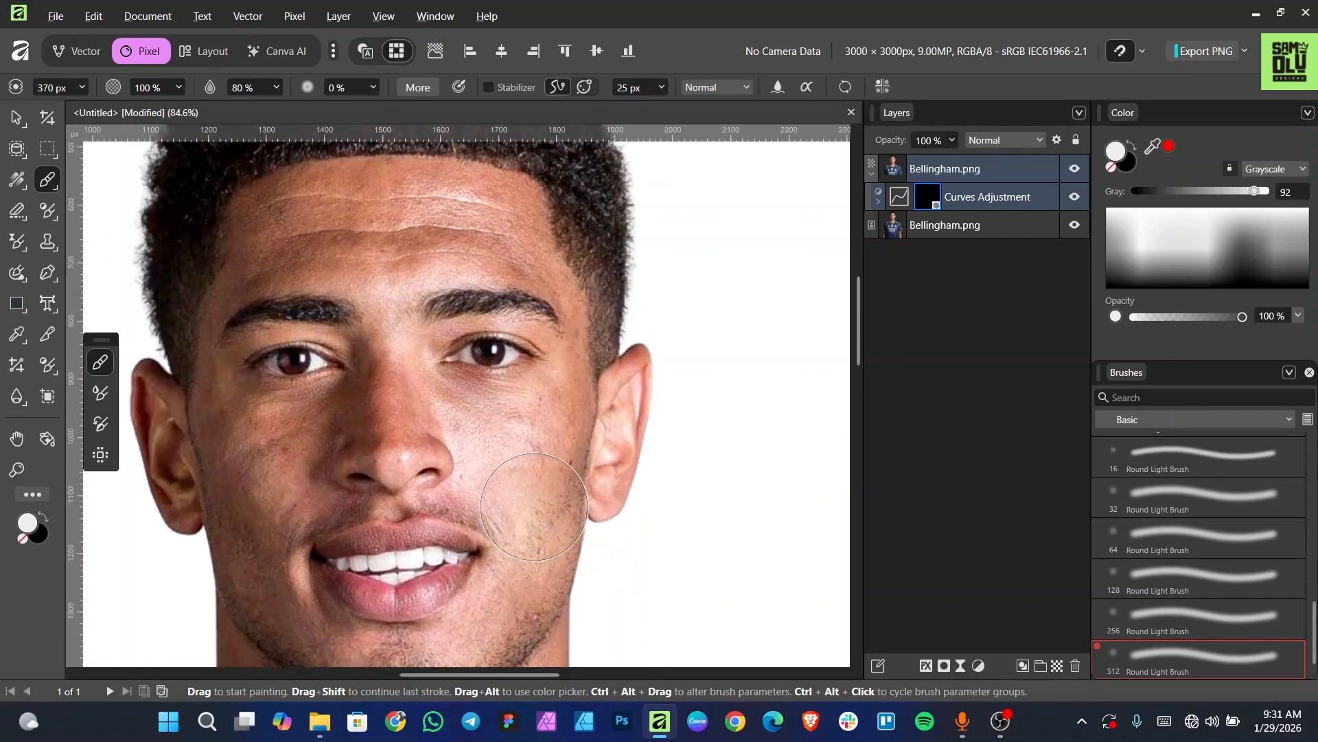
{"action": "scroll", "coordinate": [544, 515], "scroll_direction": "down", "scroll_amount": 3}
{"action": "scroll", "coordinate": [536, 529], "scroll_direction": "down", "scroll_amount": 2}
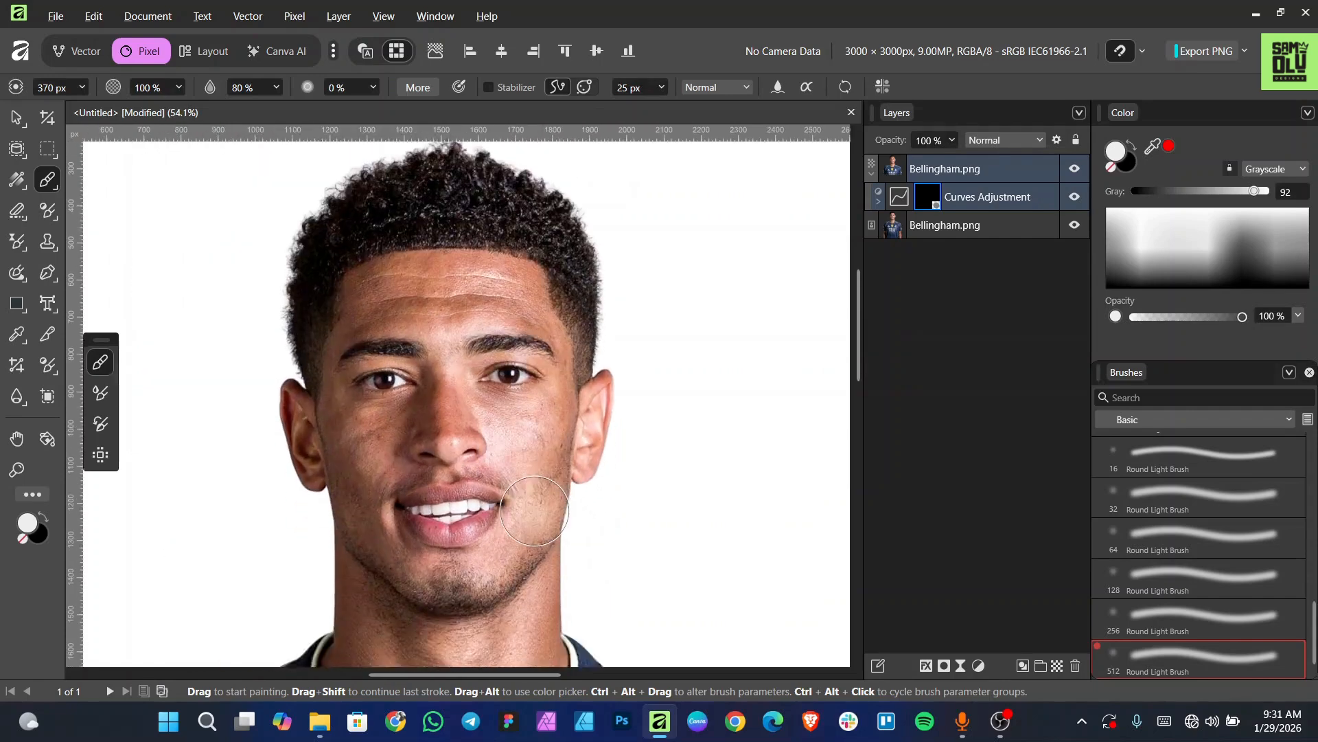
{"action": "scroll", "coordinate": [529, 539], "scroll_direction": "up", "scroll_amount": 1}
{"action": "key", "text": "bracketleft"}
{"action": "key", "text": "bracketleft"}
{"action": "key", "text": "bracketleft"}
{"action": "key", "text": "bracketleft"}
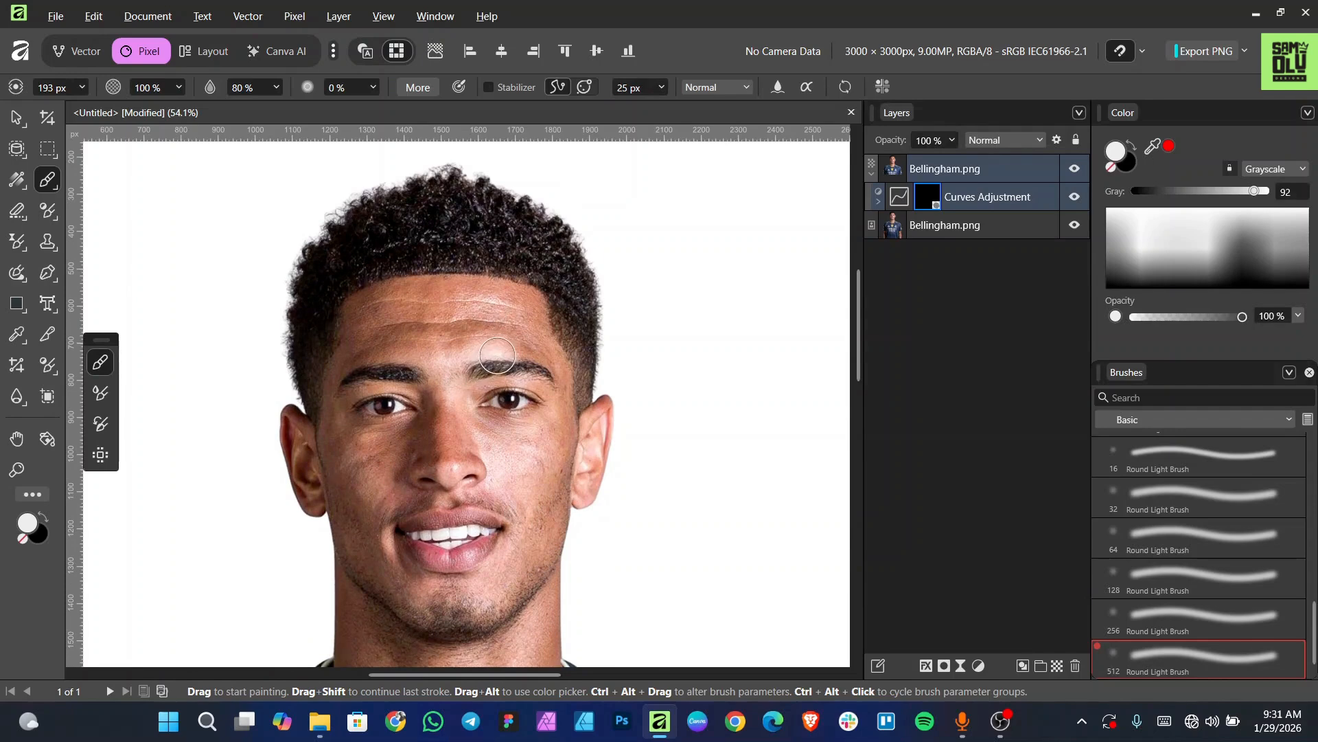
Paint the Curves mask beside the nose and over the image-right cheek with a 217 px brush to brighten them.
{"action": "scroll", "coordinate": [526, 501], "scroll_direction": "down", "scroll_amount": 2}
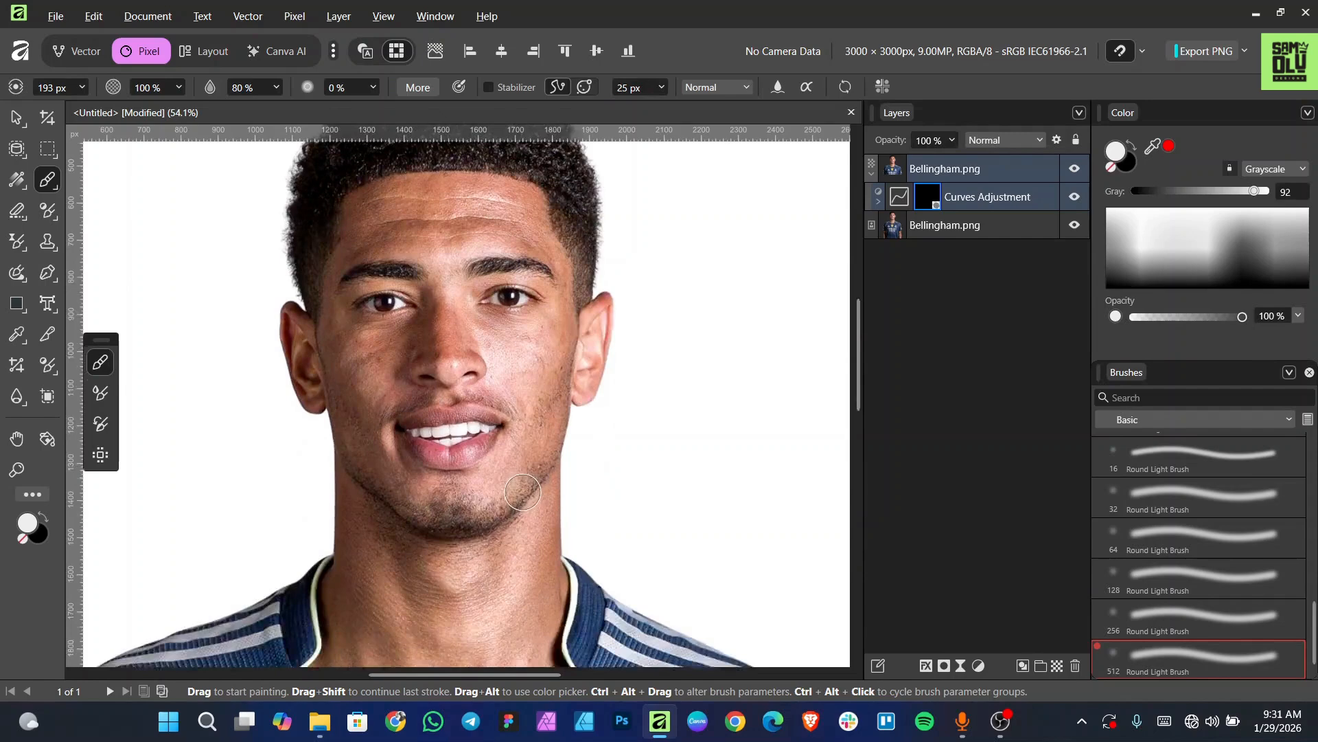
{"action": "scroll", "coordinate": [522, 467], "scroll_direction": "up", "scroll_amount": 3}
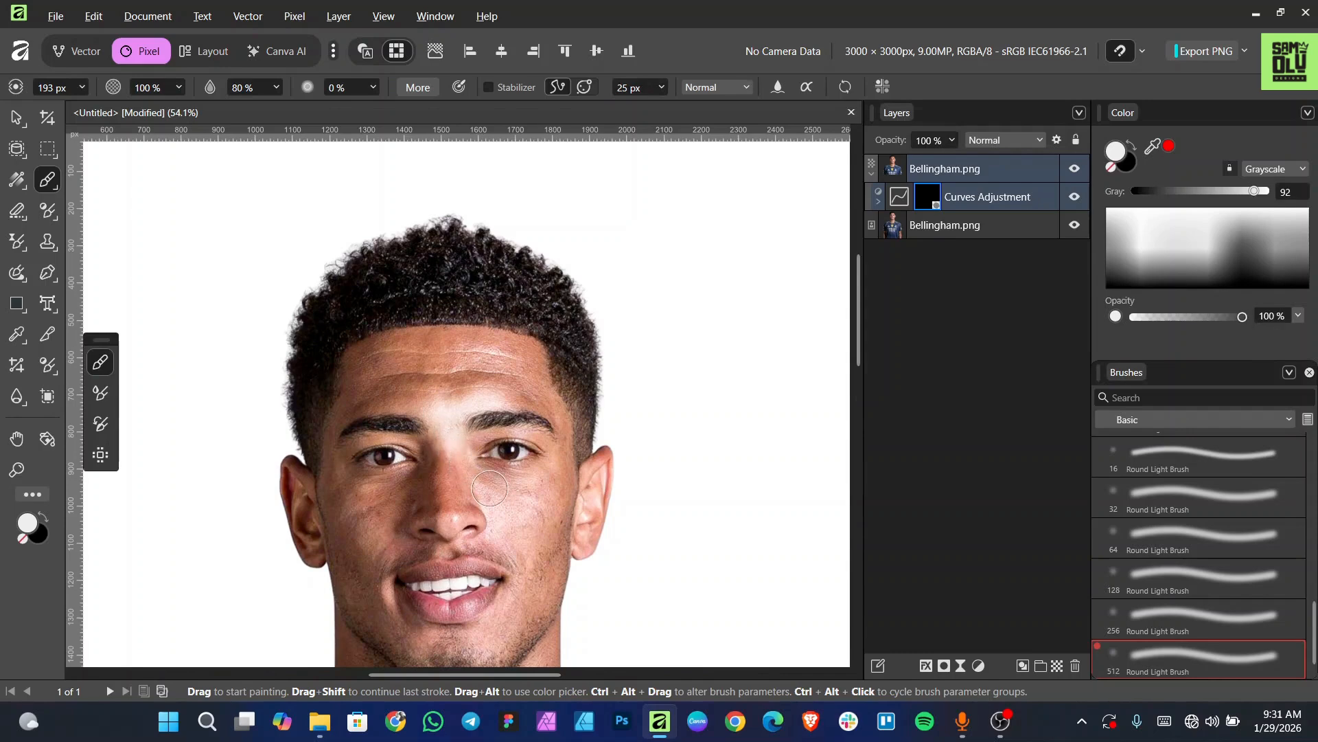
{"action": "key", "text": "bracketleft"}
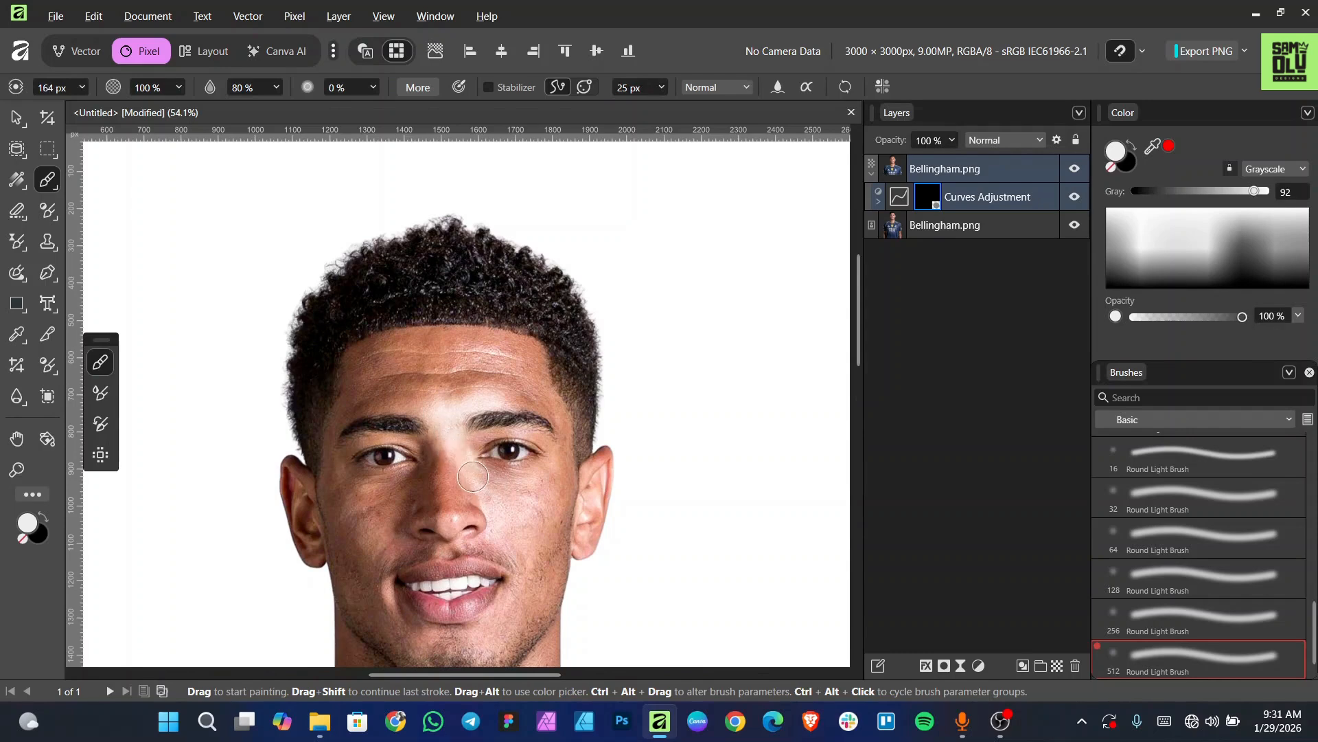
{"action": "key", "text": "bracketright"}
{"action": "key", "text": "bracketright"}
{"action": "left_click", "coordinate": [473, 475]}
{"action": "mouse_move", "coordinate": [488, 491]}
{"action": "left_mouse_down"}
{"action": "mouse_move", "coordinate": [543, 497]}
{"action": "mouse_move", "coordinate": [507, 518]}
{"action": "mouse_move", "coordinate": [527, 539]}
{"action": "mouse_move", "coordinate": [536, 528]}
{"action": "mouse_move", "coordinate": [534, 546]}
{"action": "mouse_move", "coordinate": [508, 525]}
{"action": "left_mouse_up"}
{"action": "scroll", "coordinate": [508, 525], "scroll_direction": "down", "scroll_amount": 1}
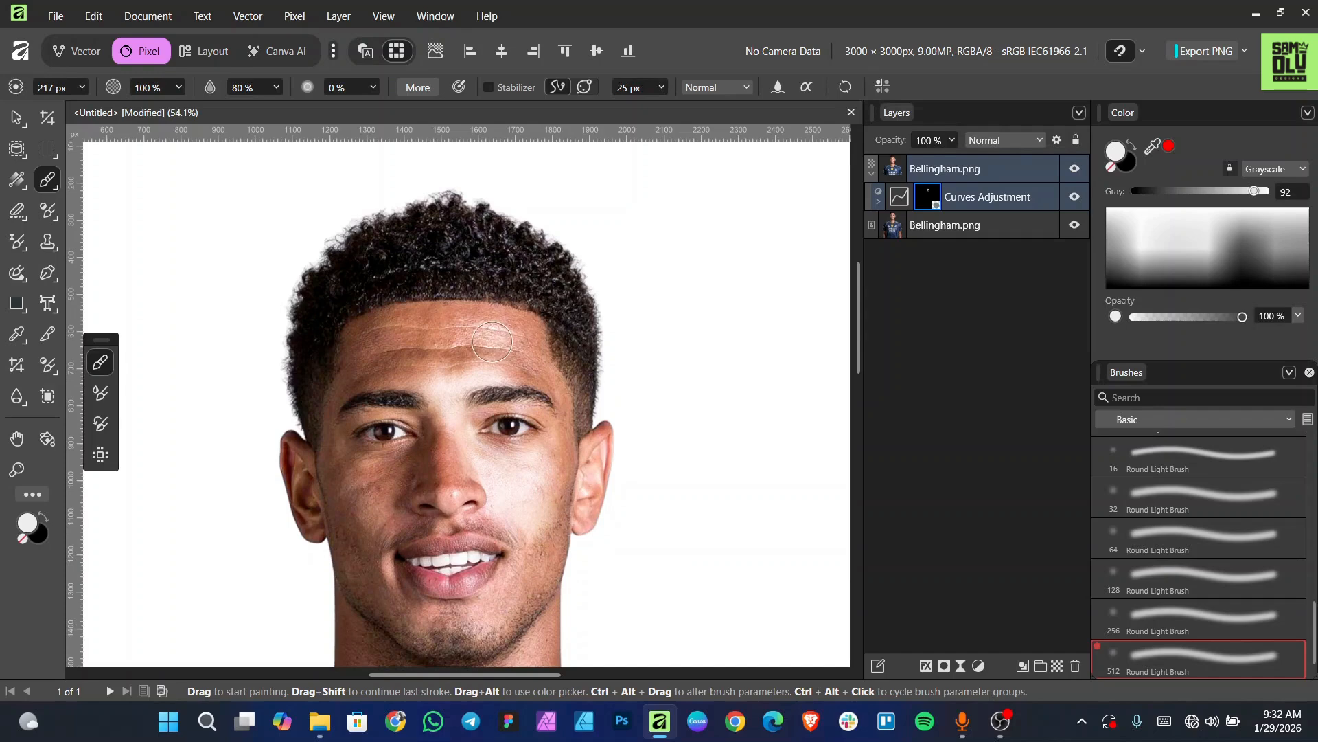
Brighten the forehead and the image-left cheek through the Curves mask, using a smaller brush between about 113 and 172 px.
{"action": "key", "text": "["}
{"action": "key", "text": "["}
{"action": "key", "text": "["}
{"action": "key", "text": "["}
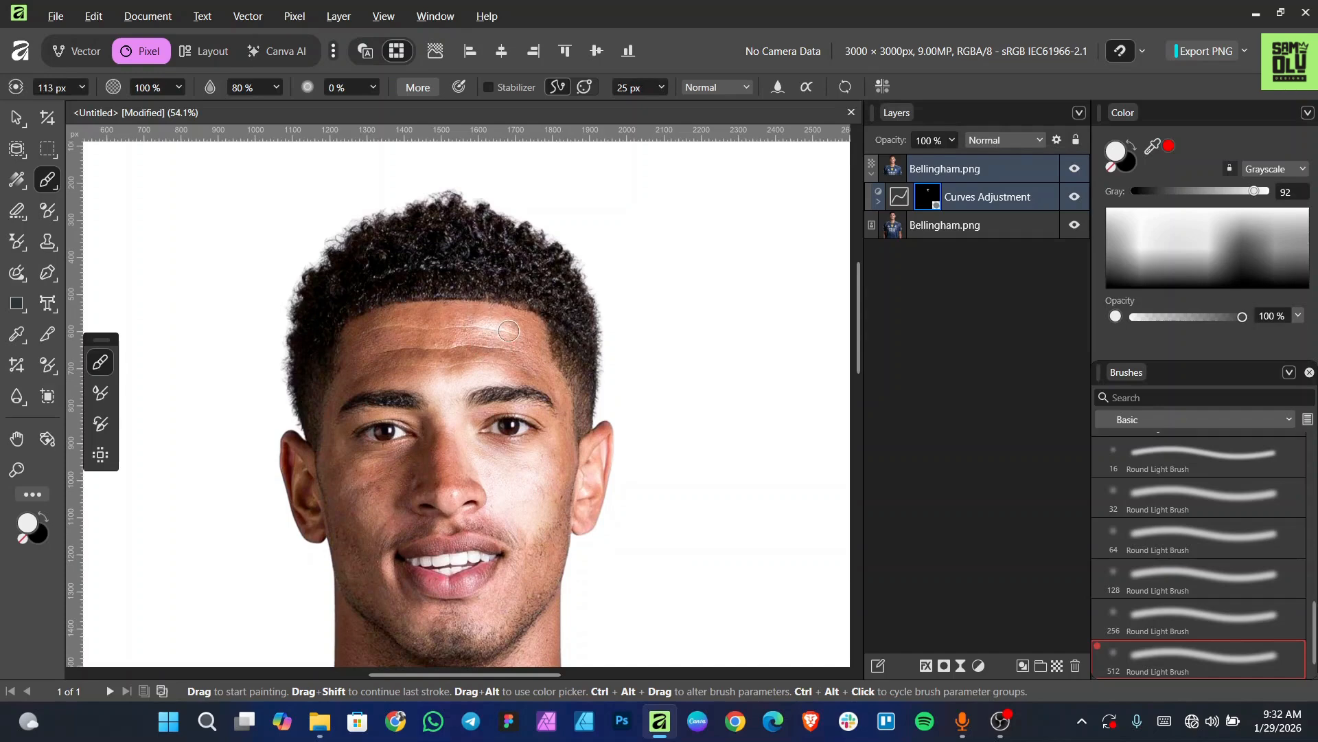
{"action": "key", "text": "]"}
{"action": "key", "text": "]"}
{"action": "mouse_move", "coordinate": [376, 484]}
{"action": "left_mouse_down"}
{"action": "mouse_move", "coordinate": [401, 495]}
{"action": "mouse_move", "coordinate": [350, 498]}
{"action": "mouse_move", "coordinate": [403, 488]}
{"action": "mouse_move", "coordinate": [407, 464]}
{"action": "mouse_move", "coordinate": [349, 506]}
{"action": "mouse_move", "coordinate": [382, 515]}
{"action": "left_mouse_up"}
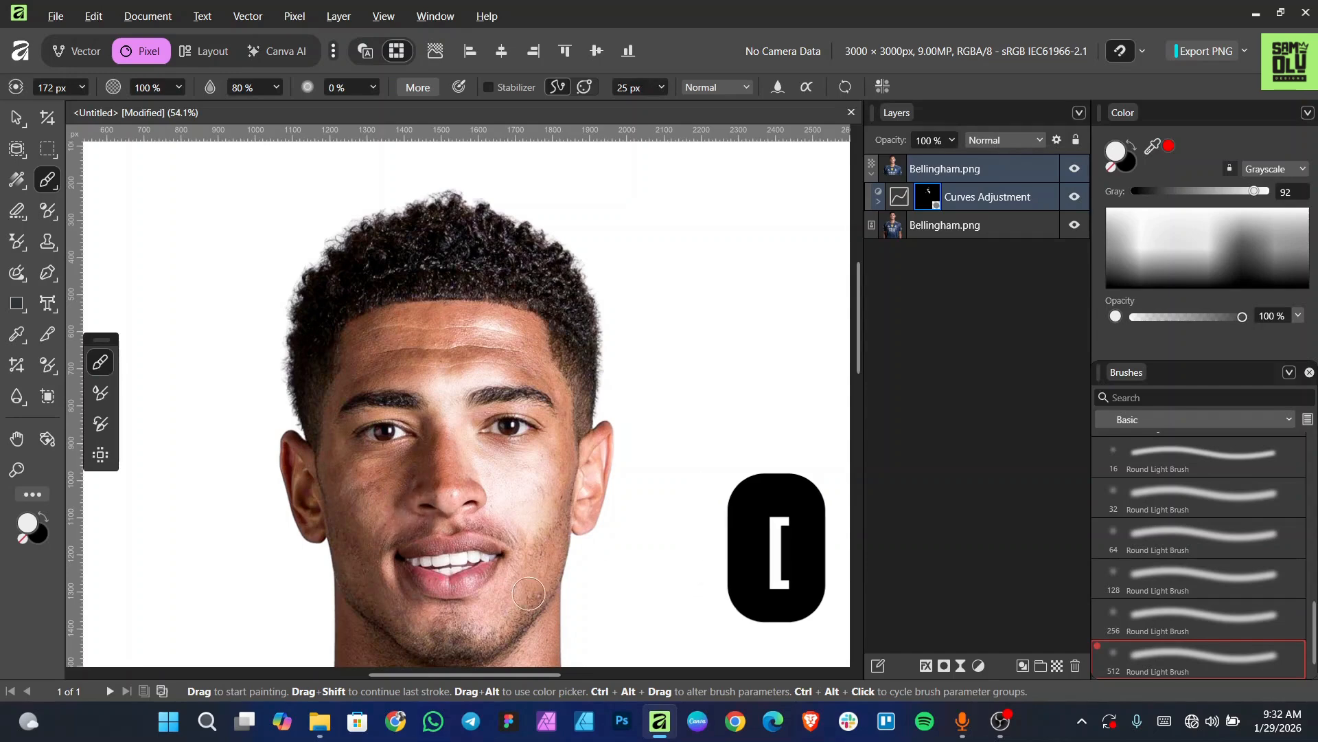
Enlarge the mask brush to 262 px and check the painted highlights around the mouth and chin.
{"action": "scroll", "coordinate": [367, 488], "scroll_direction": "down", "scroll_amount": 1}
{"action": "key", "text": "bracketright"}
{"action": "key", "text": "bracketright"}
{"action": "key", "text": "bracketright"}
{"action": "key", "text": "bracketright"}
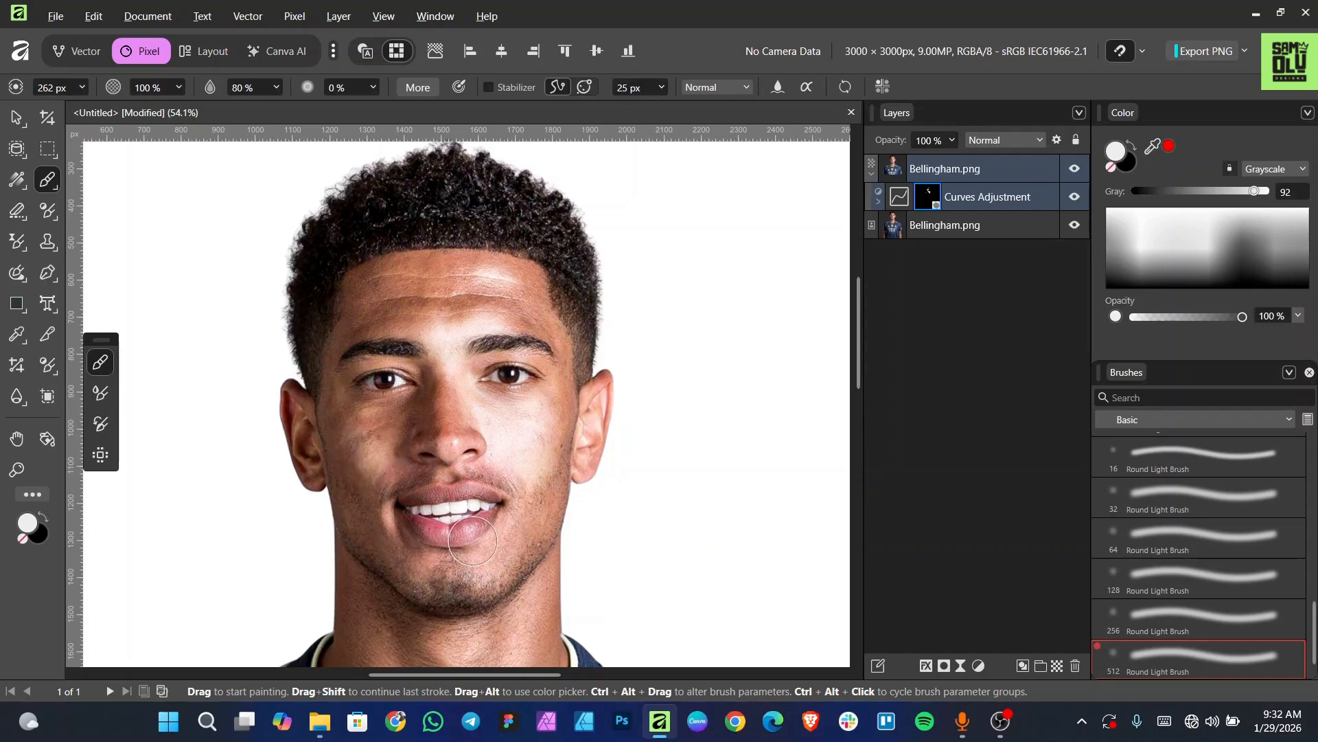
{"action": "scroll", "coordinate": [563, 514], "scroll_direction": "down", "scroll_amount": 1}
{"action": "scroll", "coordinate": [562, 513], "scroll_direction": "down", "scroll_amount": 1}
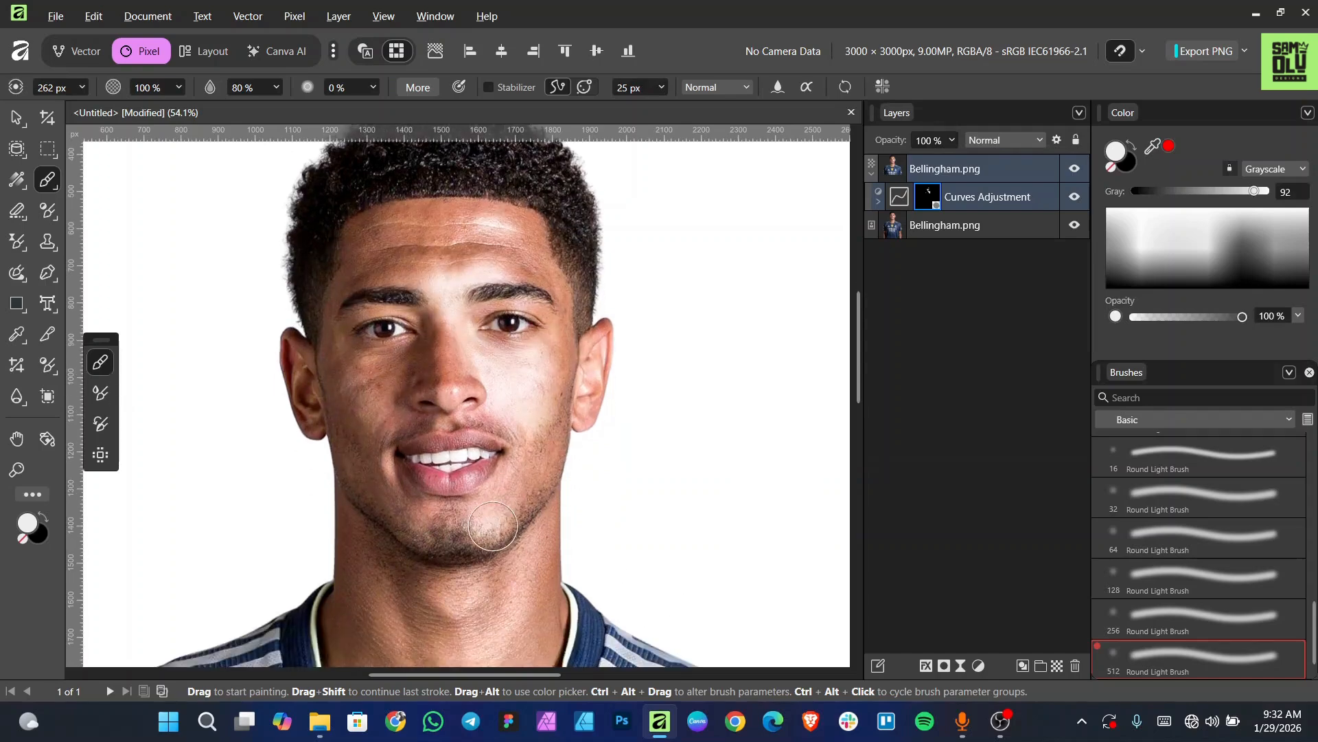
{"action": "scroll", "coordinate": [531, 597], "scroll_direction": "down", "scroll_amount": 2}
{"action": "scroll", "coordinate": [526, 442], "scroll_direction": "up", "scroll_amount": 2}
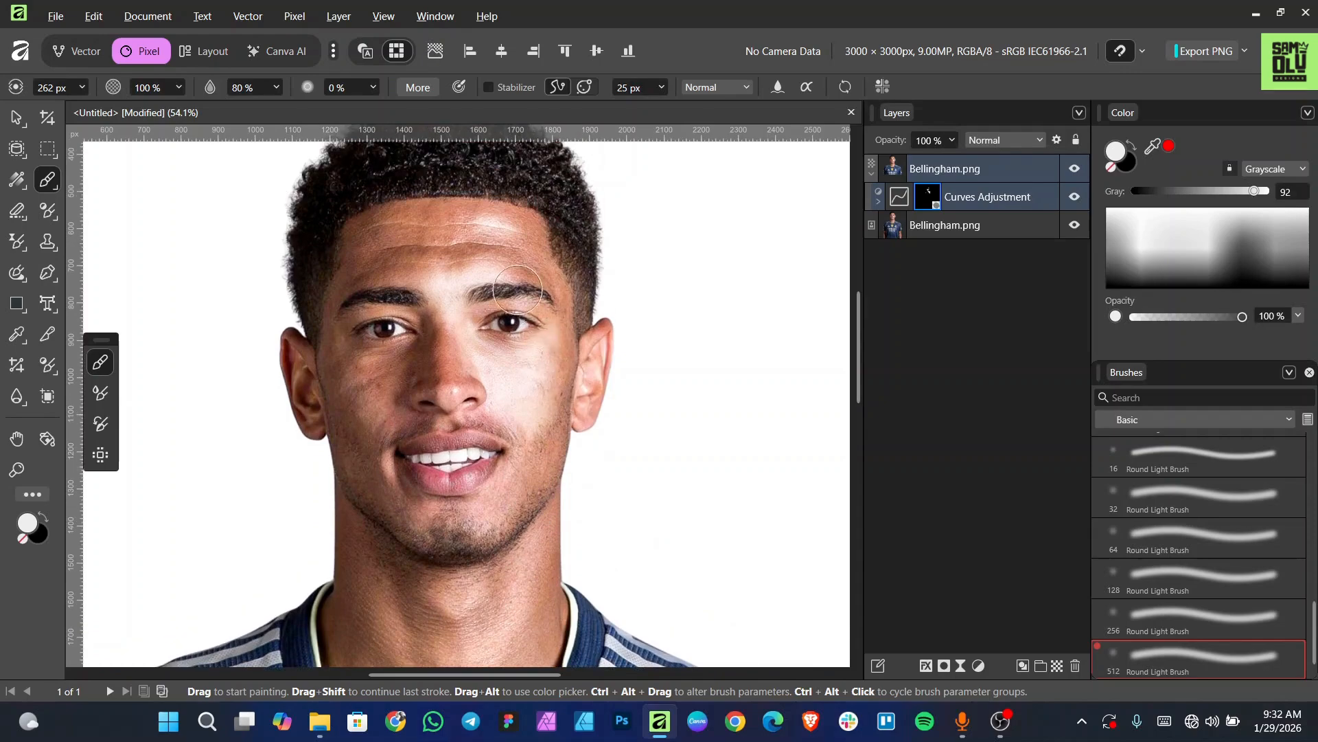
{"action": "scroll", "coordinate": [448, 421], "scroll_direction": "up", "scroll_amount": 3}
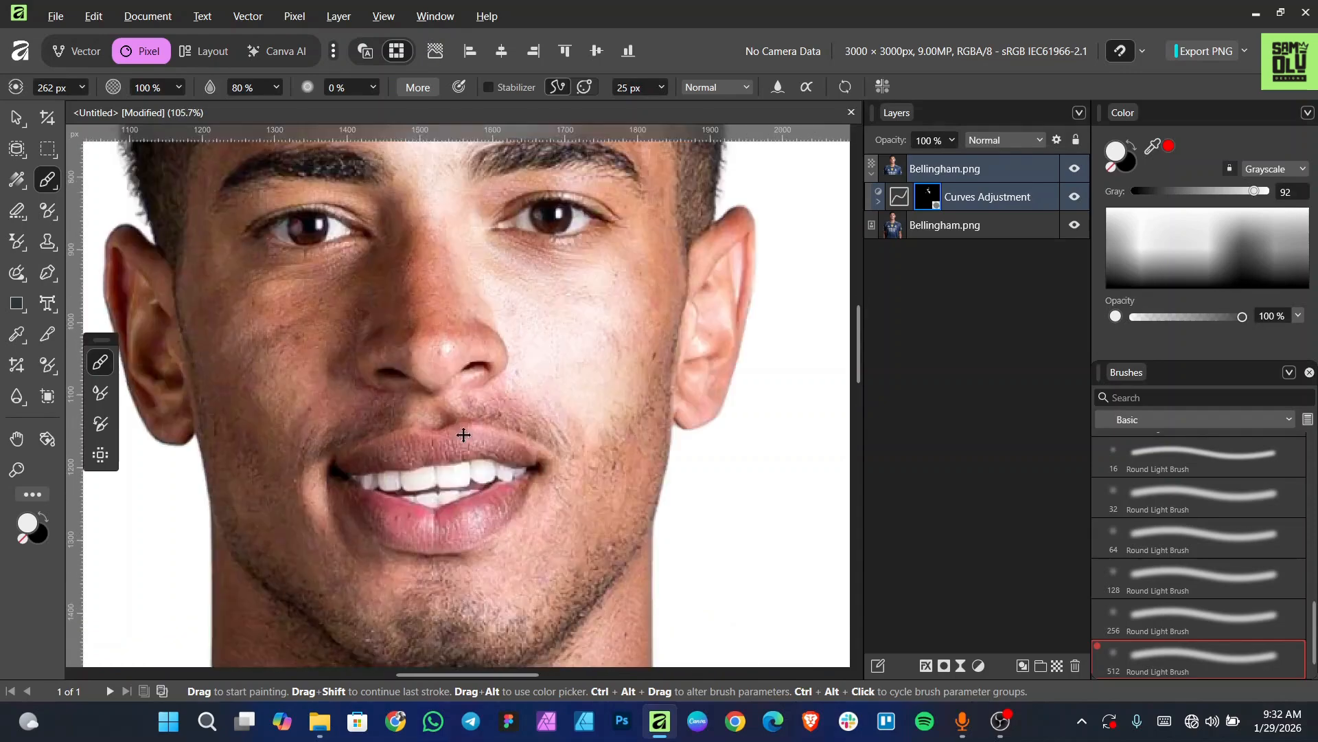
Brighten the nose tip and the image-right nostril through the Curves mask with a 116 px brush.
{"action": "key", "text": "bracketleft"}
{"action": "key", "text": "bracketleft"}
{"action": "key", "text": "bracketleft"}
{"action": "key", "text": "bracketleft"}
{"action": "key", "text": "bracketleft"}
{"action": "key", "text": "bracketleft"}
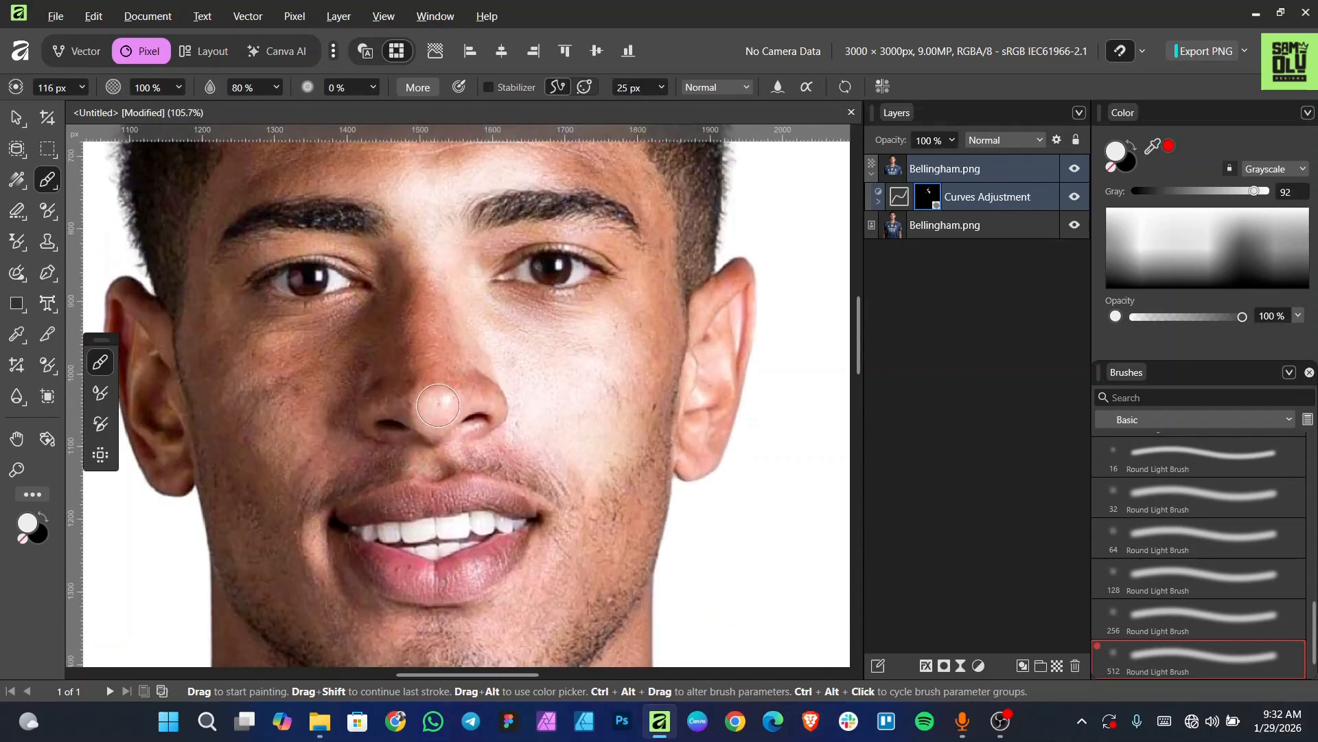
{"action": "left_click_drag", "start_coordinate": [473, 403], "coordinate": [500, 421]}
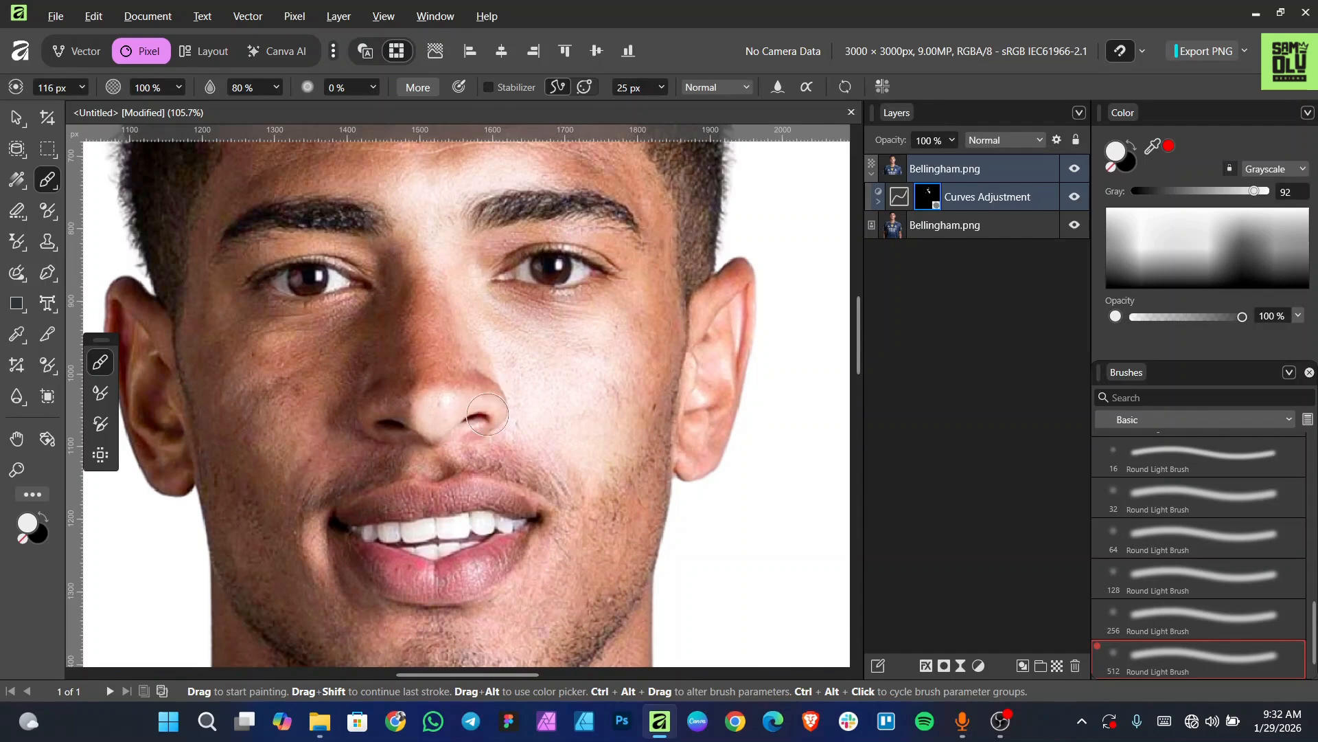
Paint a narrow highlight beside the image-left corner of the mouth, reducing the brush to 84 px.
{"action": "scroll", "coordinate": [426, 475], "scroll_direction": "down", "scroll_amount": 1}
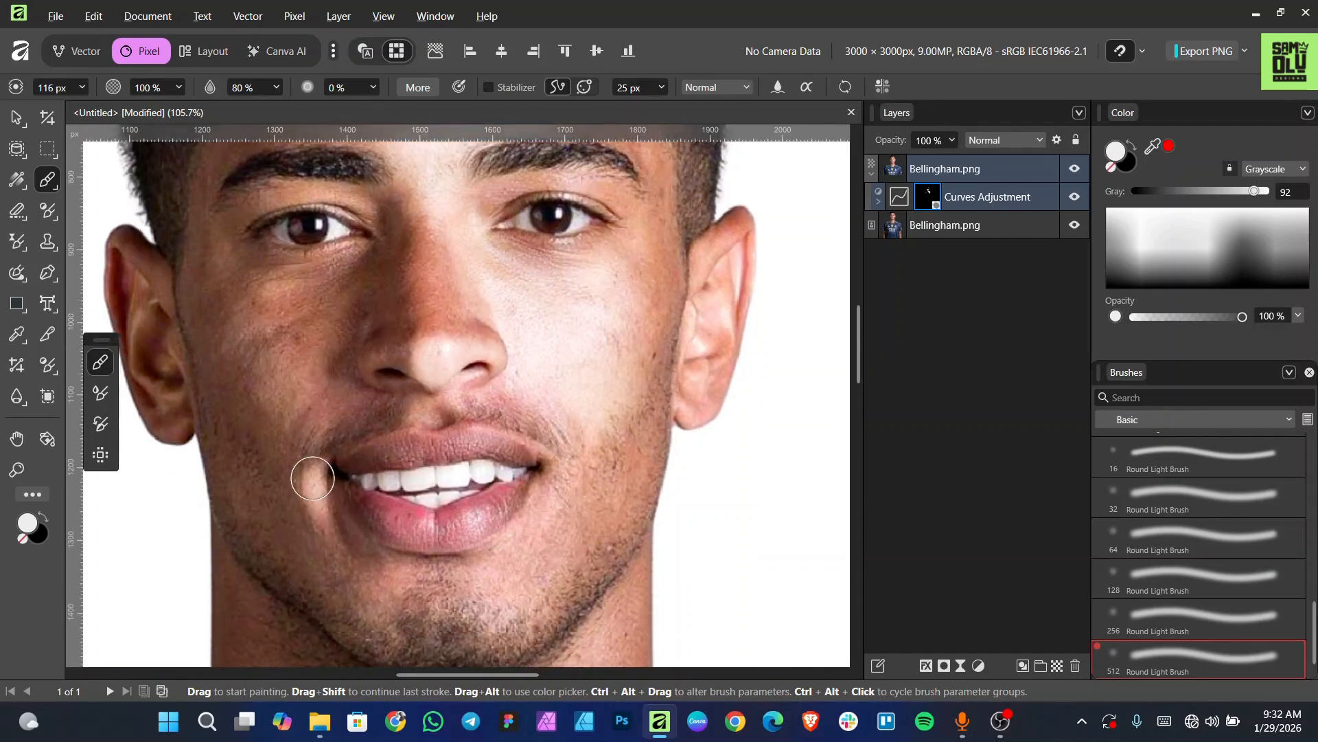
{"action": "key", "text": "bracketleft"}
{"action": "key", "text": "bracketleft"}
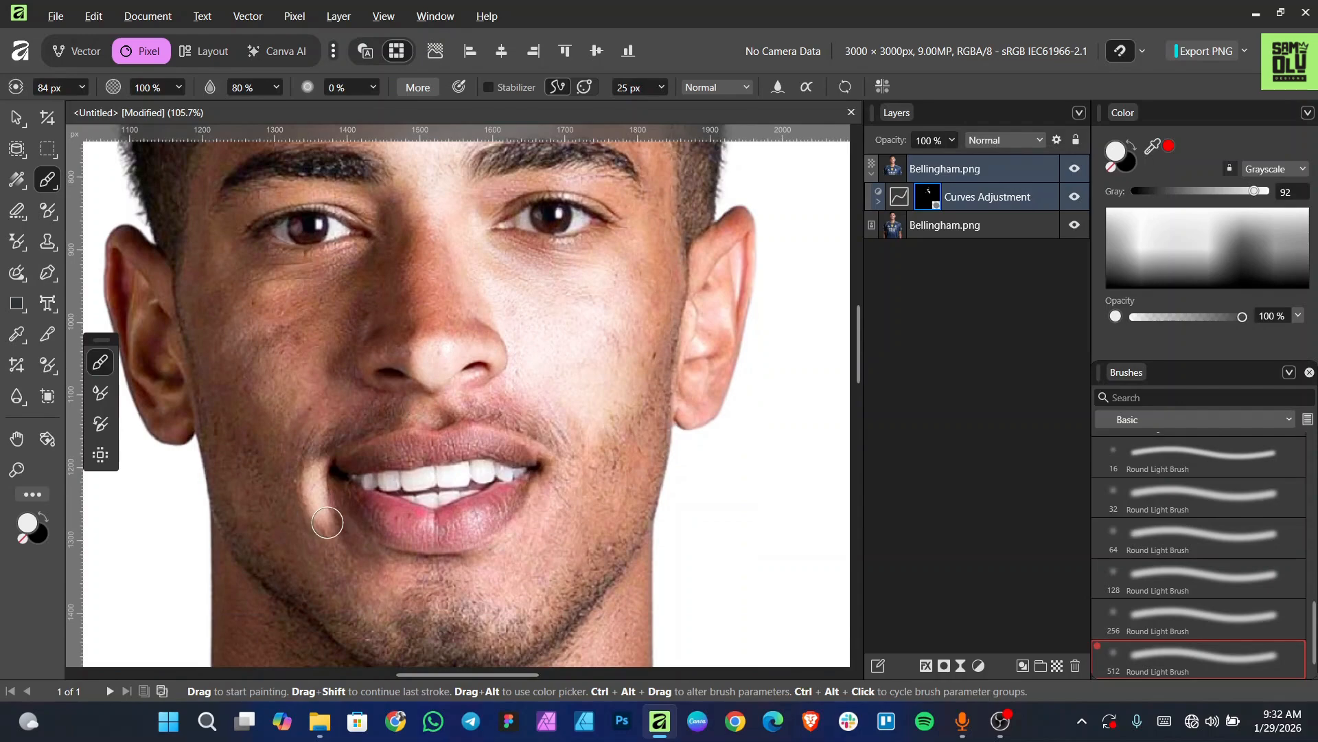
Enlarge the brush to 340 px and brighten the image-right lower cheek and jaw towards the chin.
{"action": "scroll", "coordinate": [543, 646], "scroll_direction": "down", "scroll_amount": 2}
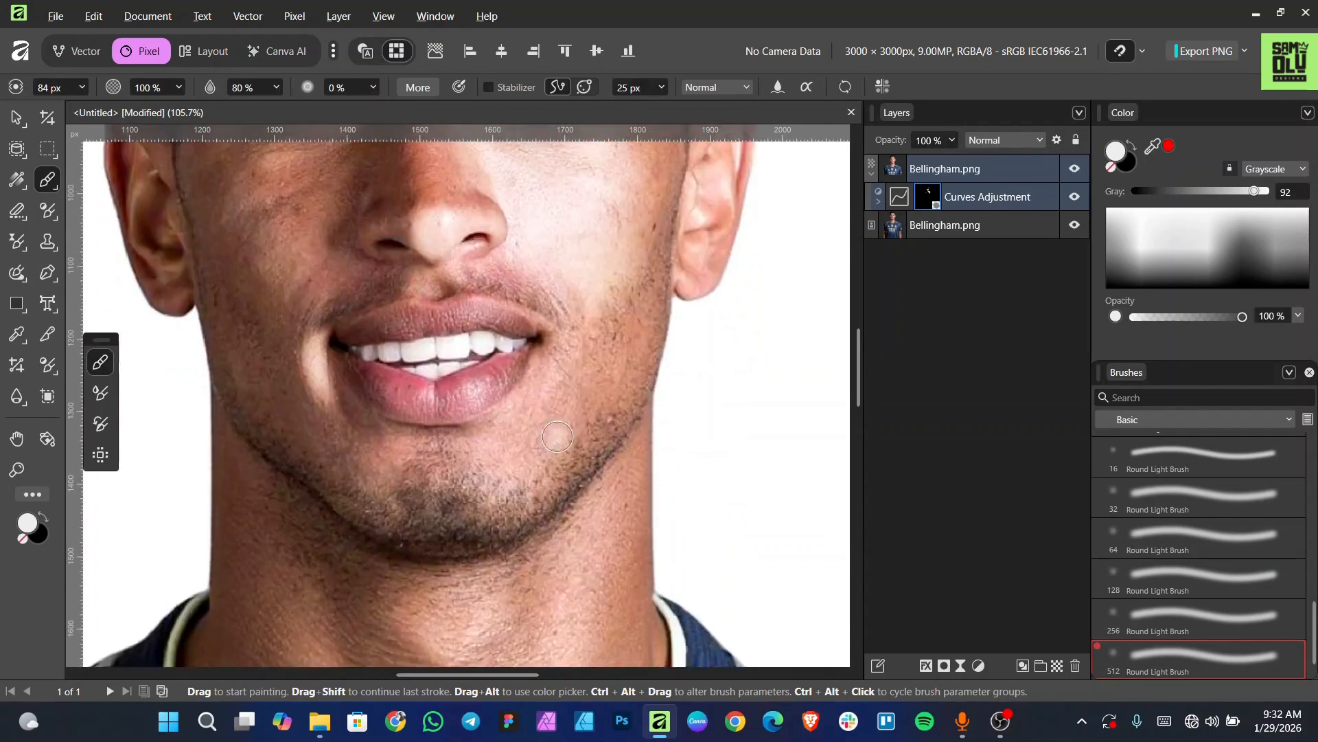
{"action": "key", "text": "bracketright"}
{"action": "key", "text": "bracketright"}
{"action": "key", "text": "bracketright"}
{"action": "key", "text": "bracketright"}
{"action": "key", "text": "bracketright"}
{"action": "key", "text": "bracketright"}
{"action": "key", "text": "bracketright"}
{"action": "key", "text": "bracketright"}
{"action": "mouse_move", "coordinate": [599, 350]}
{"action": "left_mouse_down"}
{"action": "mouse_move", "coordinate": [583, 403]}
{"action": "mouse_move", "coordinate": [458, 476]}
{"action": "mouse_move", "coordinate": [417, 473]}
{"action": "mouse_move", "coordinate": [523, 474]}
{"action": "left_mouse_up"}
Brighten the throat and the image-right side of the neck down to the collar, using a 177 to 235 px brush.
{"action": "scroll", "coordinate": [604, 507], "scroll_direction": "down", "scroll_amount": 2}
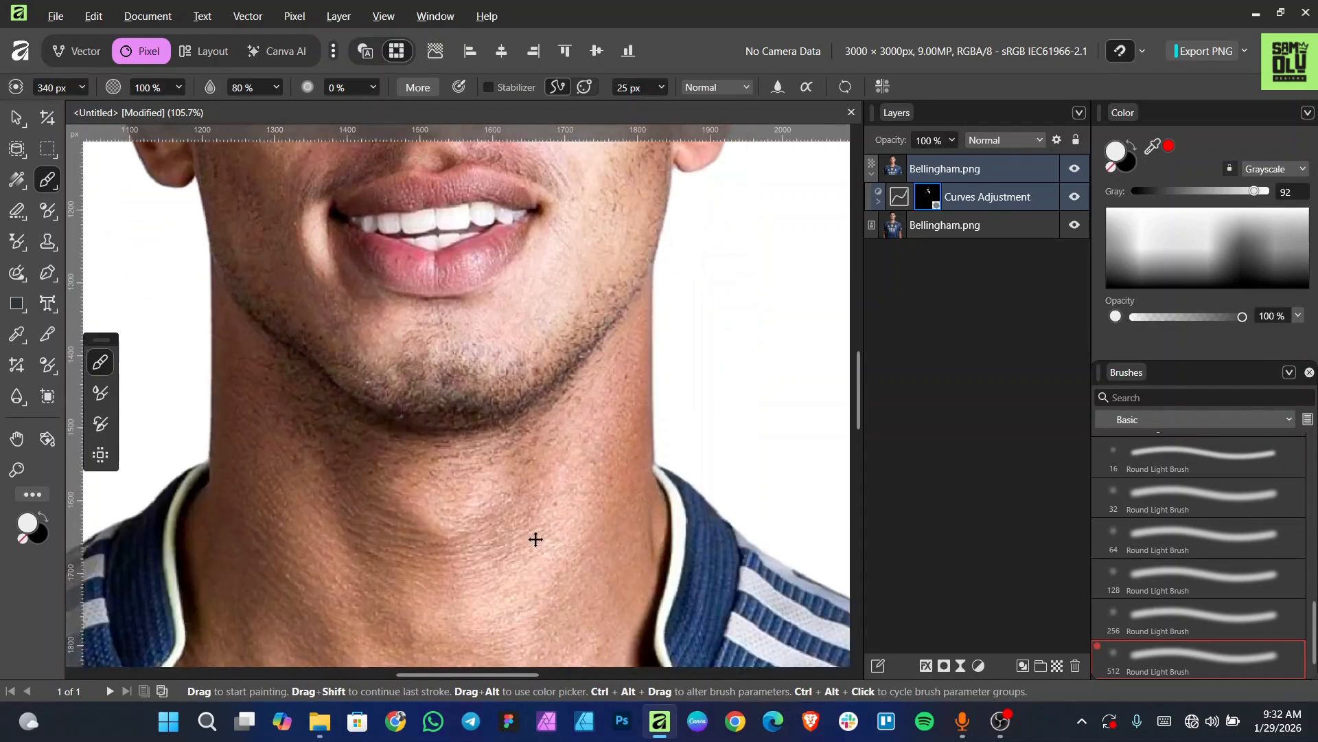
{"action": "scroll", "coordinate": [535, 541], "scroll_direction": "down", "scroll_amount": 2}
{"action": "scroll", "coordinate": [539, 526], "scroll_direction": "down", "scroll_amount": 1}
{"action": "key", "text": "bracketleft"}
{"action": "key", "text": "bracketleft"}
{"action": "key", "text": "bracketleft"}
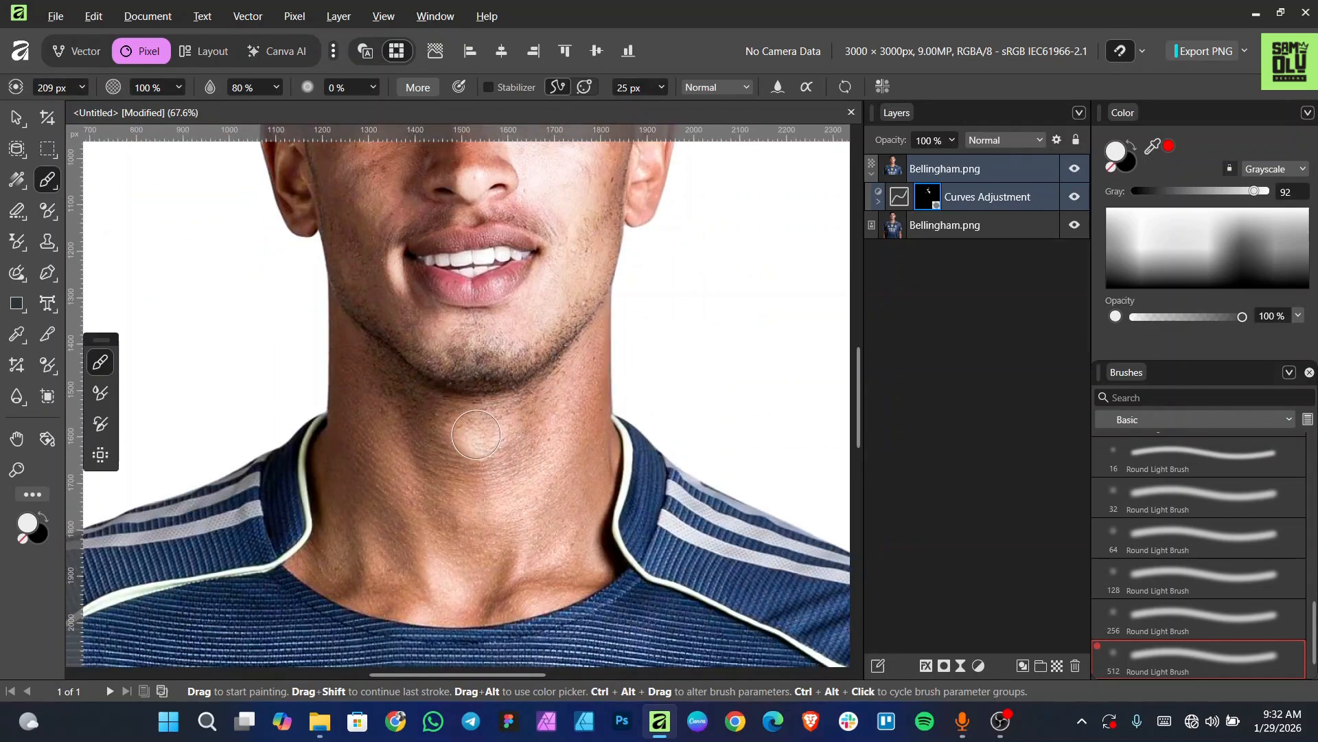
{"action": "key", "text": "bracketleft"}
{"action": "left_click_drag", "start_coordinate": [467, 432], "coordinate": [512, 436]}
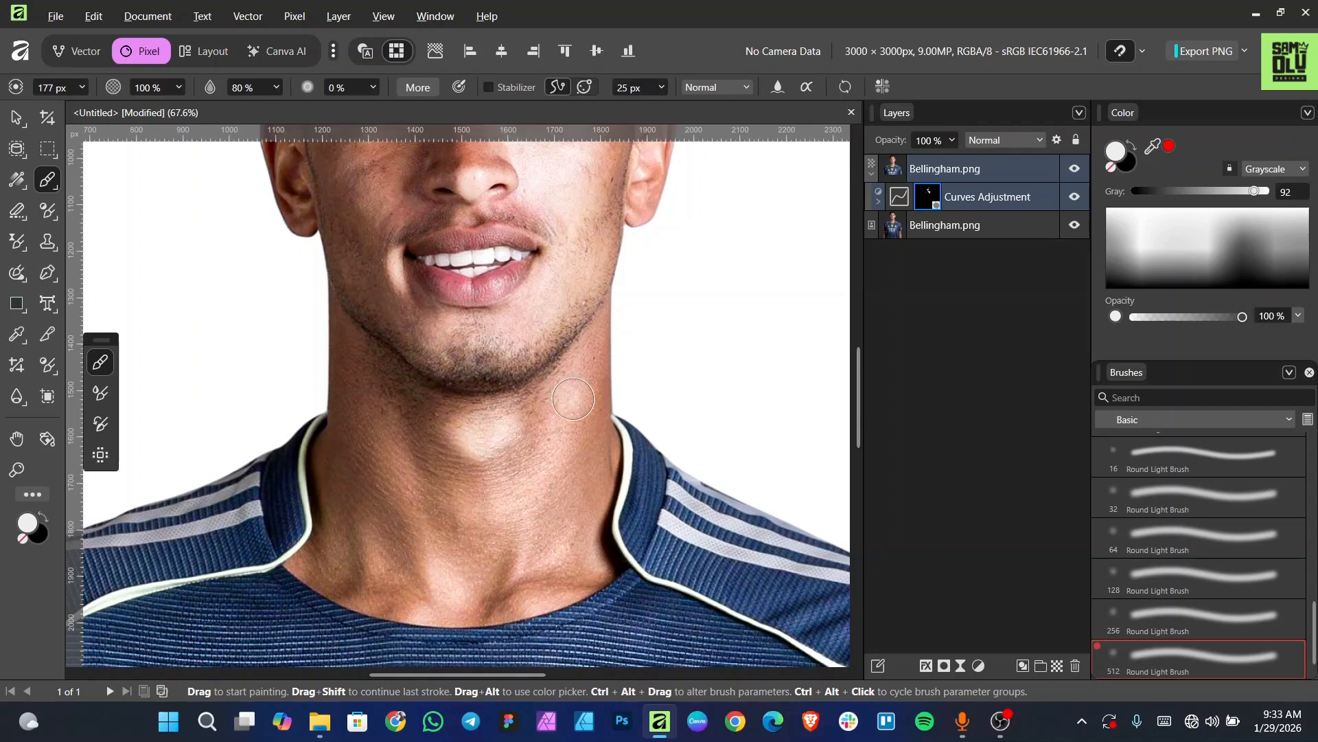
{"action": "mouse_move", "coordinate": [572, 394]}
{"action": "left_mouse_down"}
{"action": "mouse_move", "coordinate": [532, 482]}
{"action": "mouse_move", "coordinate": [496, 497]}
{"action": "mouse_move", "coordinate": [548, 436]}
{"action": "mouse_move", "coordinate": [515, 540]}
{"action": "mouse_move", "coordinate": [554, 561]}
{"action": "mouse_move", "coordinate": [555, 548]}
{"action": "mouse_move", "coordinate": [426, 595]}
{"action": "mouse_move", "coordinate": [434, 568]}
{"action": "mouse_move", "coordinate": [469, 609]}
{"action": "left_mouse_up"}
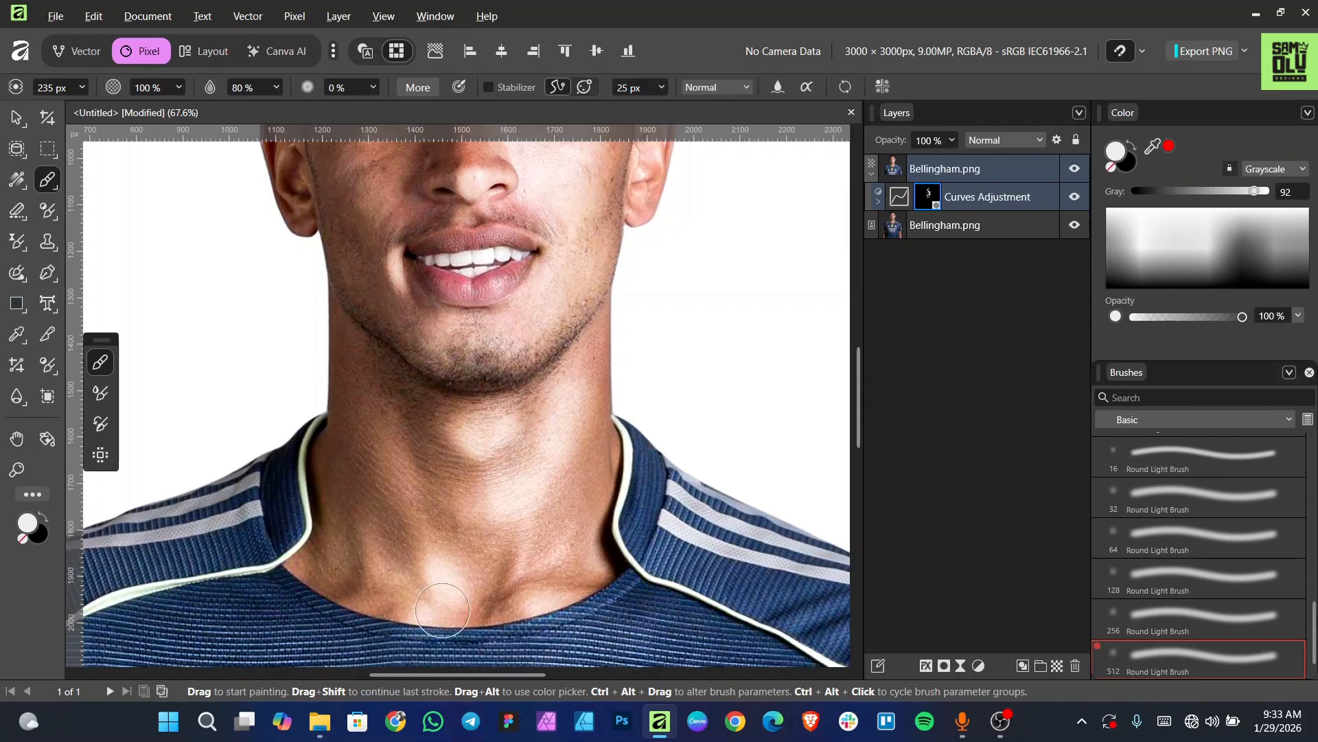
Brighten the neck base above the shirt collar on both sides, reducing the brush to 162 px and finally 85 px.
{"action": "key", "text": "bracketleft"}
{"action": "key", "text": "bracketleft"}
{"action": "key", "text": "bracketleft"}
{"action": "key", "text": "bracketleft"}
{"action": "key", "text": "bracketleft"}
{"action": "key", "text": "bracketleft"}
{"action": "left_click_drag", "start_coordinate": [375, 546], "coordinate": [378, 561]}
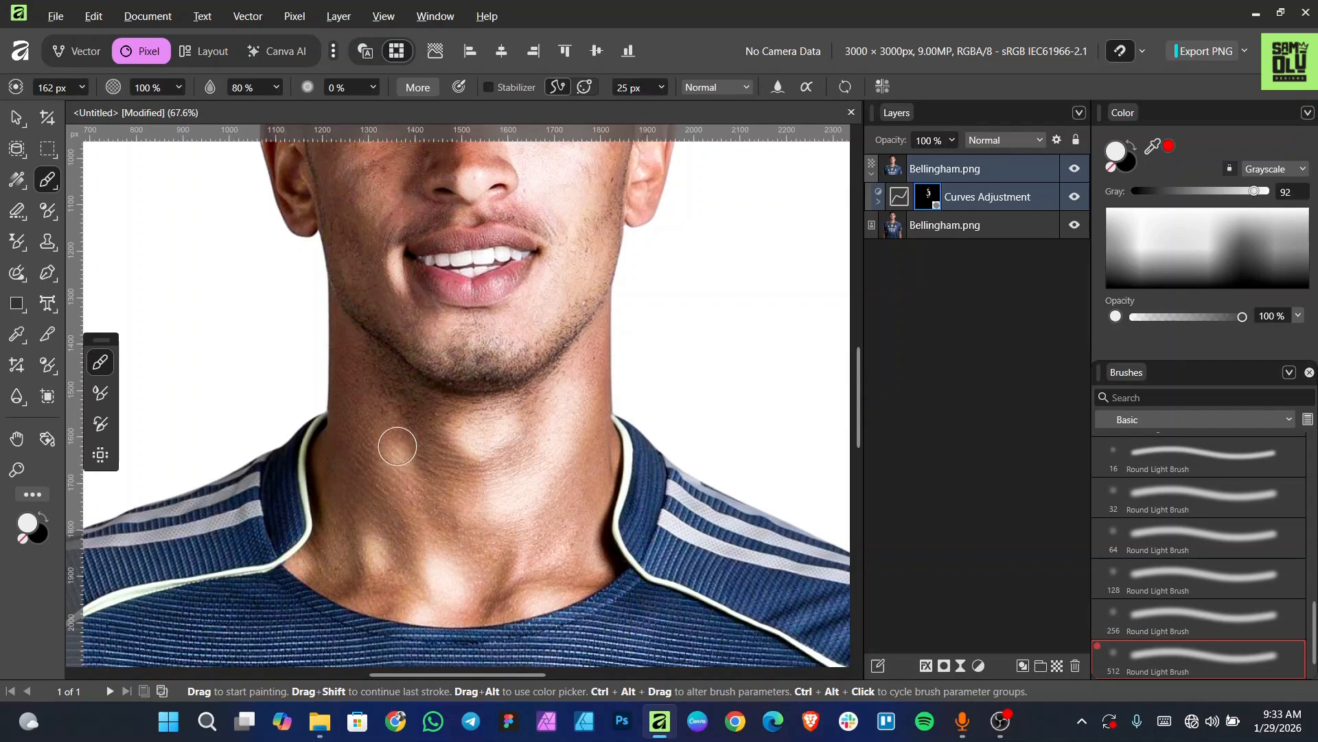
{"action": "scroll", "coordinate": [624, 517], "scroll_direction": "up", "scroll_amount": 1}
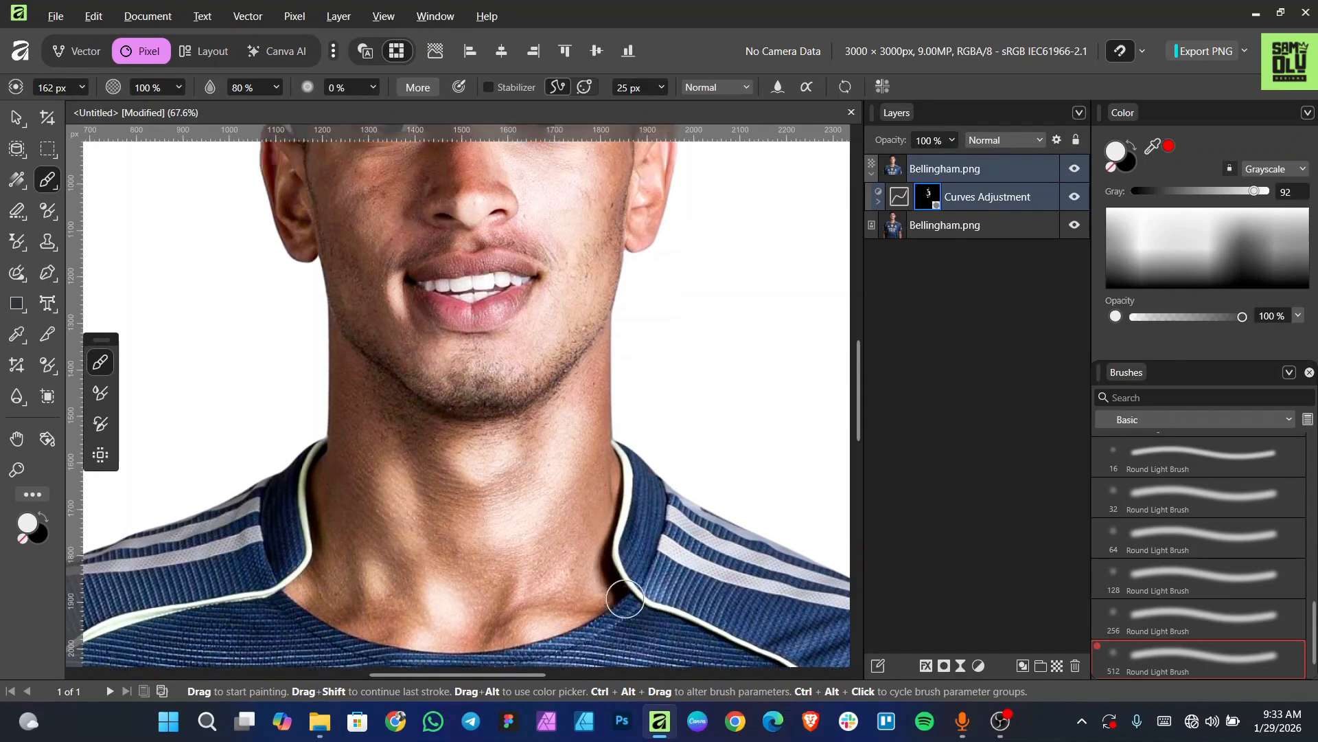
{"action": "key", "text": "bracketleft"}
{"action": "key", "text": "bracketleft"}
{"action": "key", "text": "bracketleft"}
{"action": "key", "text": "bracketleft"}
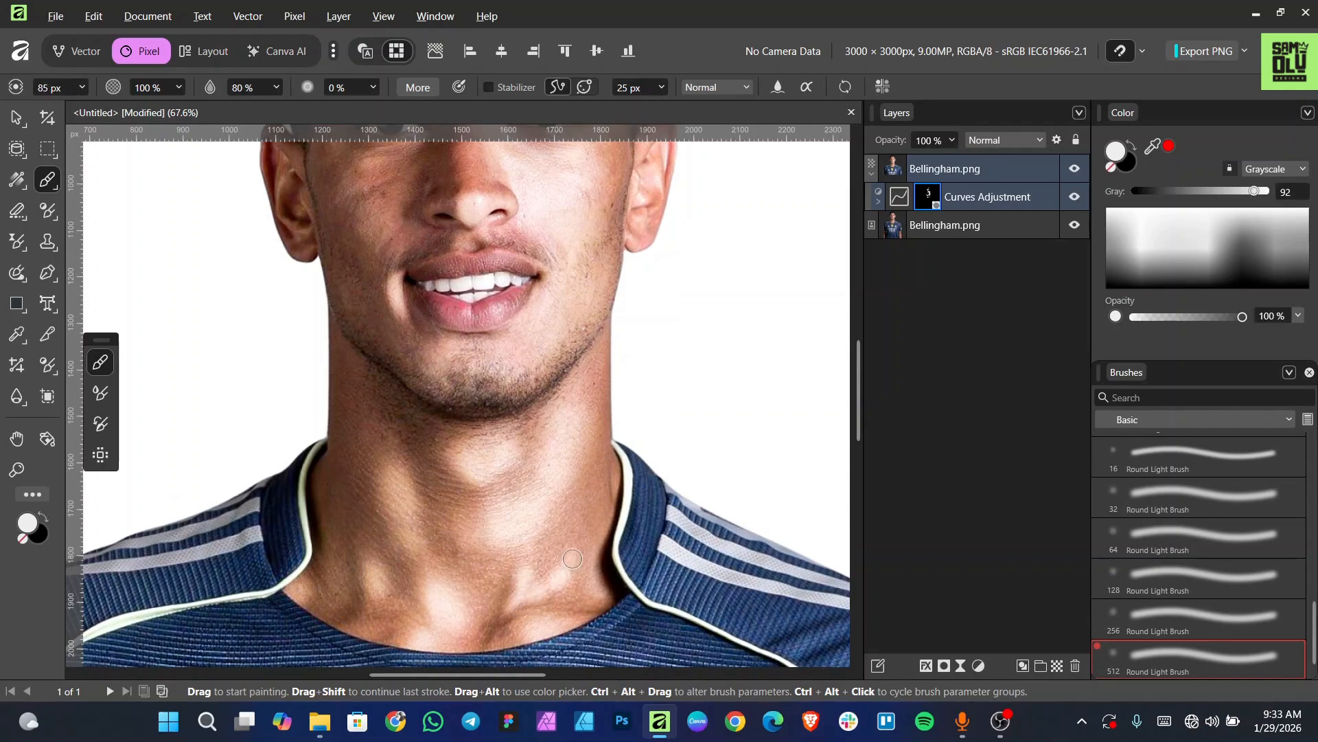
Enlarge the brush to 393 px and broaden the soft highlights over the face through the Curves mask.
{"action": "scroll", "coordinate": [594, 564], "scroll_direction": "up", "scroll_amount": 10}
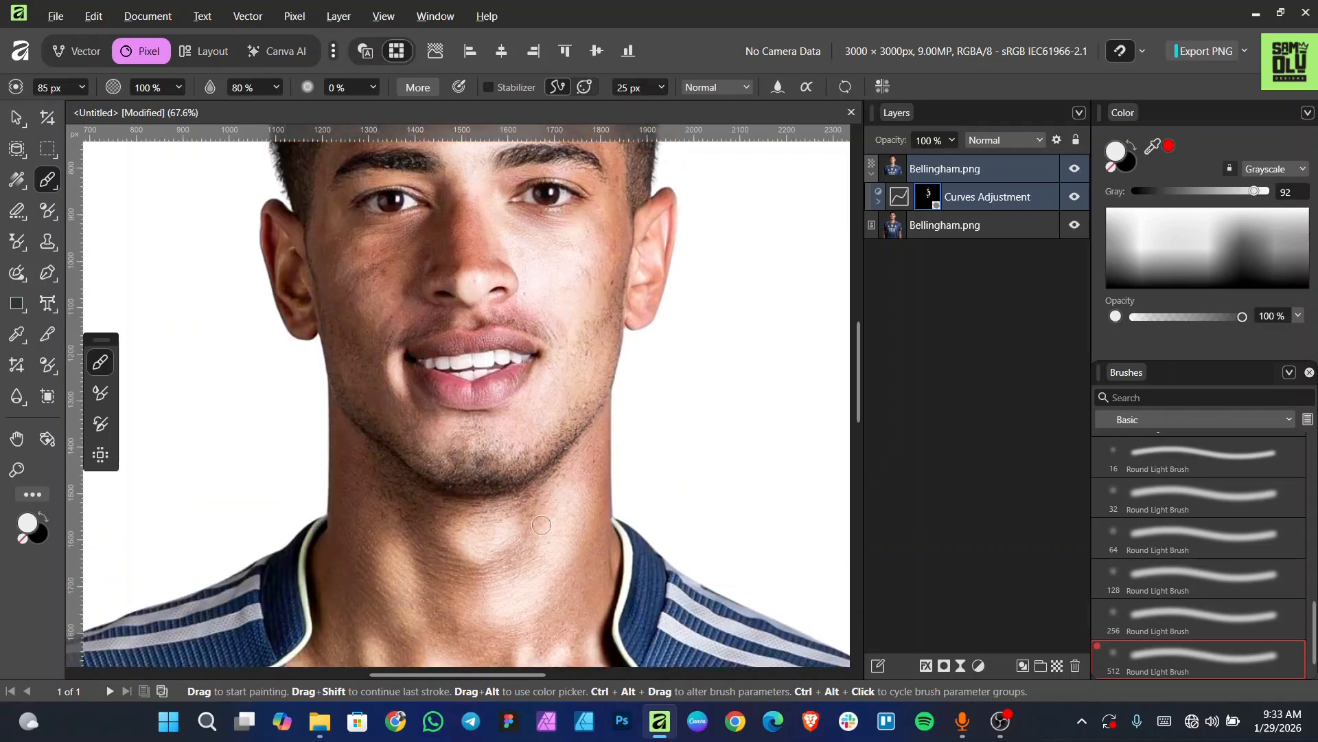
{"action": "key", "text": "bracketright"}
{"action": "key", "text": "bracketright"}
{"action": "key", "text": "bracketright"}
{"action": "key", "text": "bracketright"}
{"action": "key", "text": "bracketright"}
{"action": "key", "text": "bracketright"}
{"action": "key", "text": "bracketright"}
{"action": "key", "text": "bracketright"}
{"action": "key", "text": "bracketright"}
{"action": "key", "text": "bracketright"}
{"action": "key", "text": "bracketright"}
{"action": "key", "text": "bracketright"}
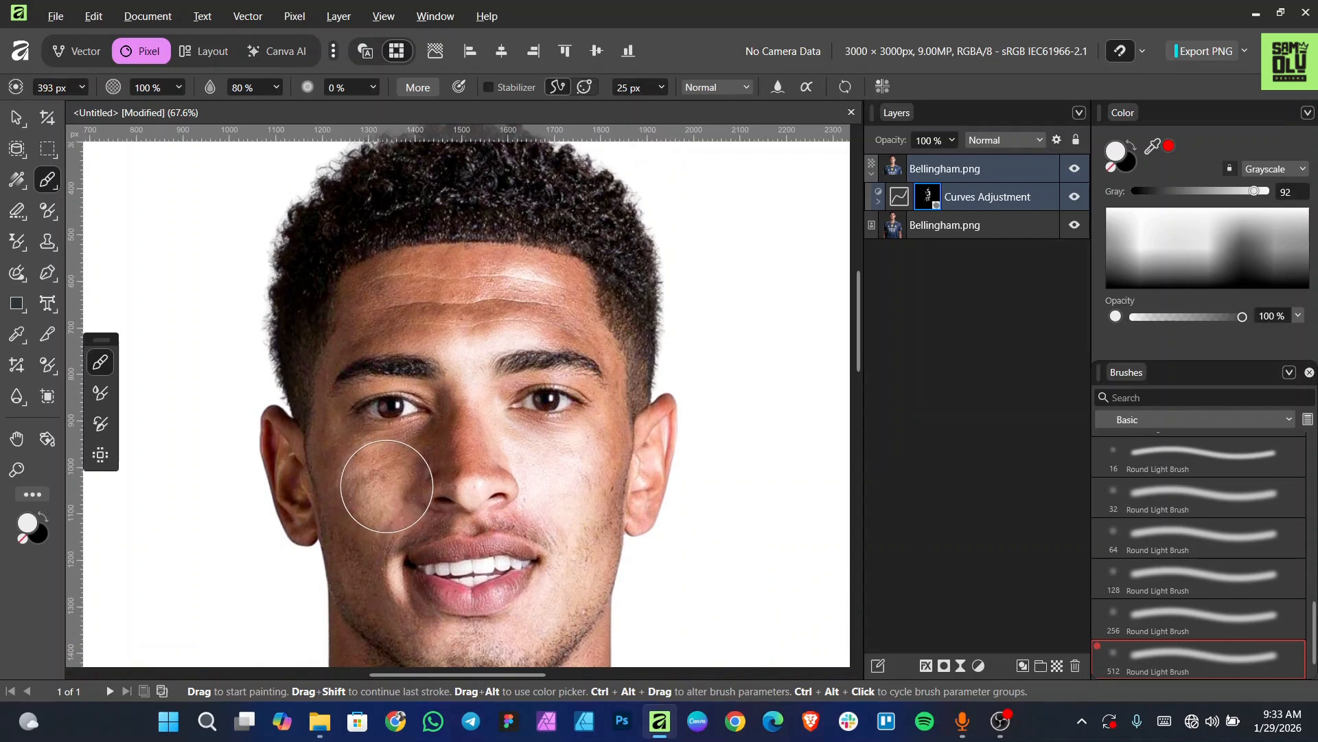
{"action": "scroll", "coordinate": [659, 570], "scroll_direction": "up", "scroll_amount": 3}
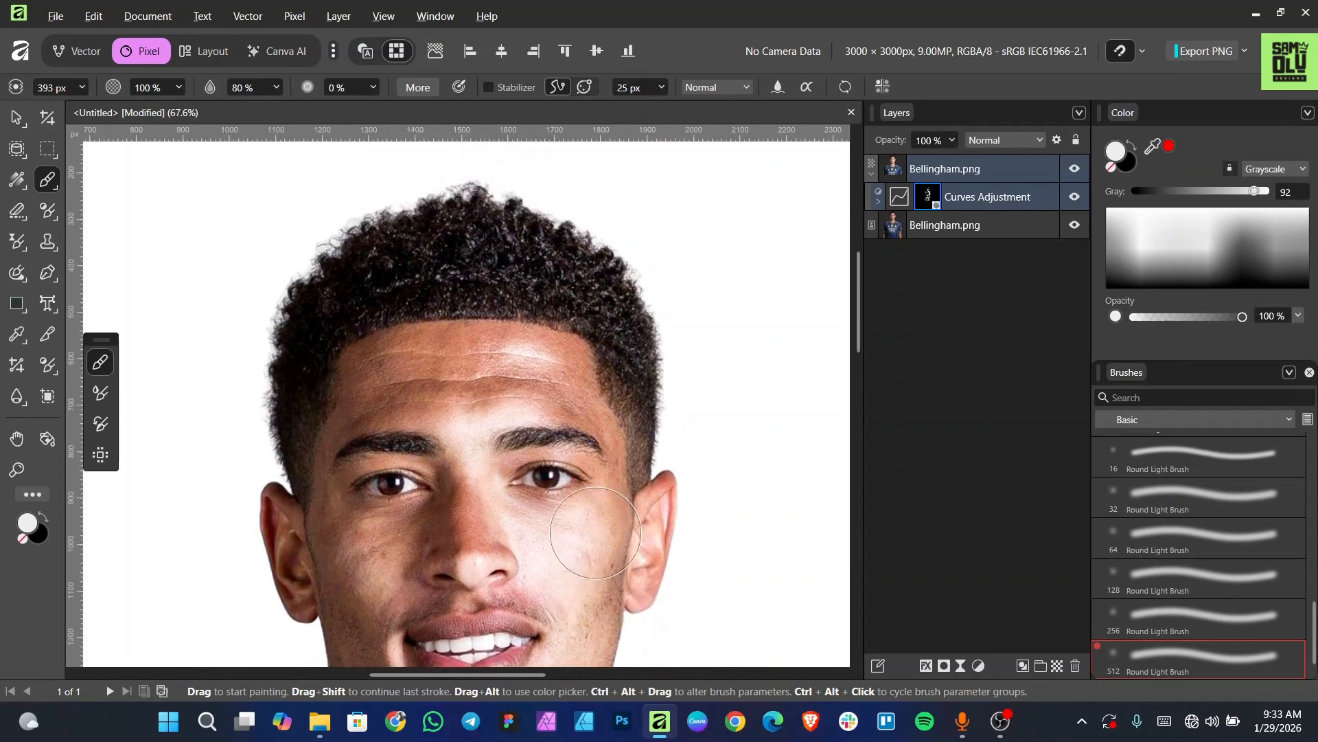
{"action": "scroll", "coordinate": [709, 538], "scroll_direction": "down", "scroll_amount": 4}
Brighten the inside and rim of the image-right ear through the Curves mask with a brush between 77 and 56 px.
{"action": "scroll", "coordinate": [709, 538], "scroll_direction": "up", "scroll_amount": 3}
{"action": "scroll", "coordinate": [671, 523], "scroll_direction": "up", "scroll_amount": 3}
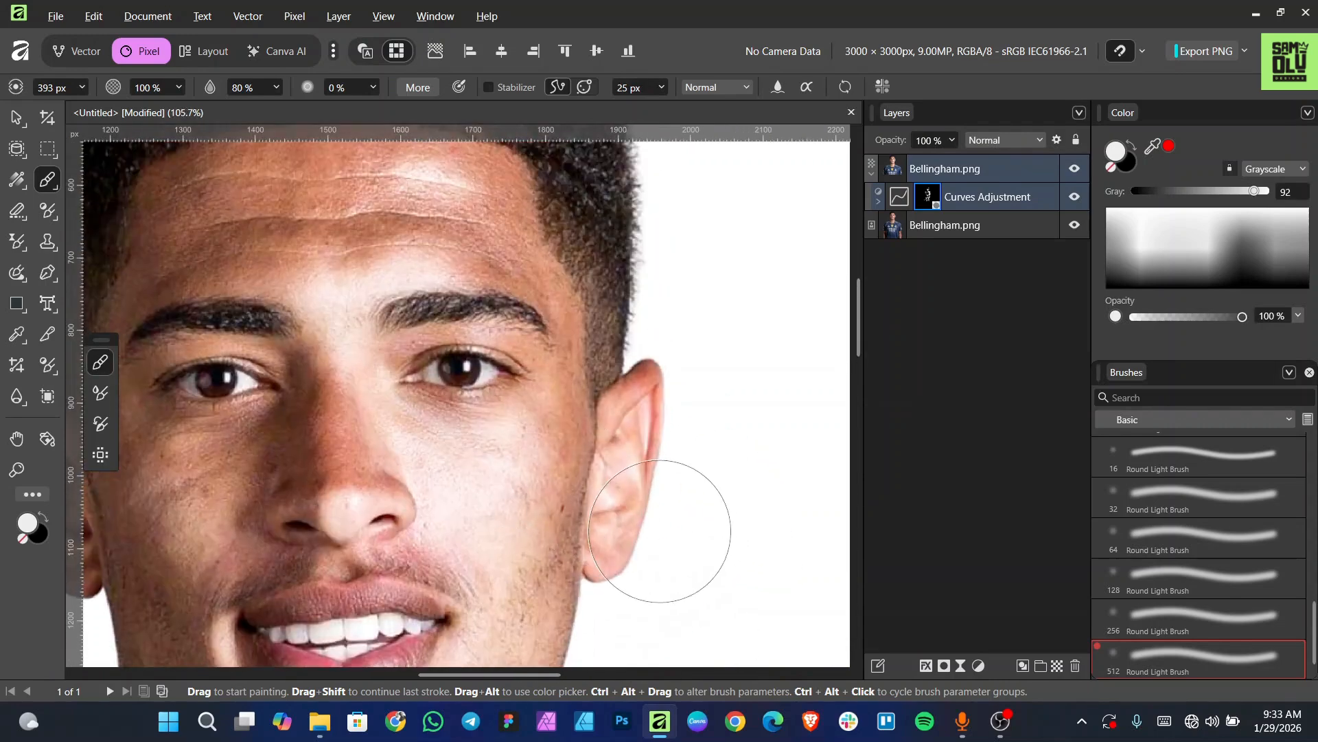
{"action": "key", "text": "bracketleft"}
{"action": "key", "text": "bracketleft"}
{"action": "key", "text": "bracketleft"}
{"action": "key", "text": "bracketleft"}
{"action": "key", "text": "bracketleft"}
{"action": "key", "text": "bracketleft"}
{"action": "key", "text": "bracketleft"}
{"action": "key", "text": "bracketleft"}
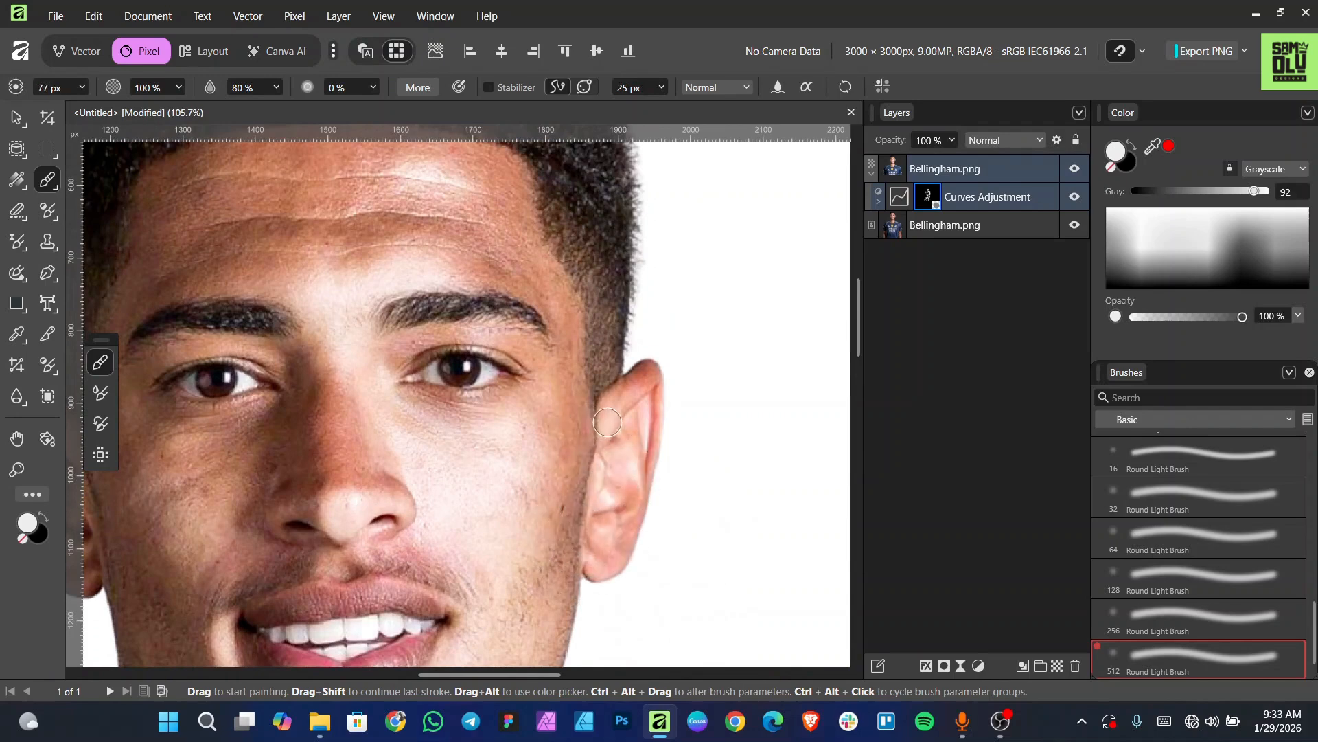
{"action": "left_click_drag", "start_coordinate": [644, 427], "coordinate": [619, 455]}
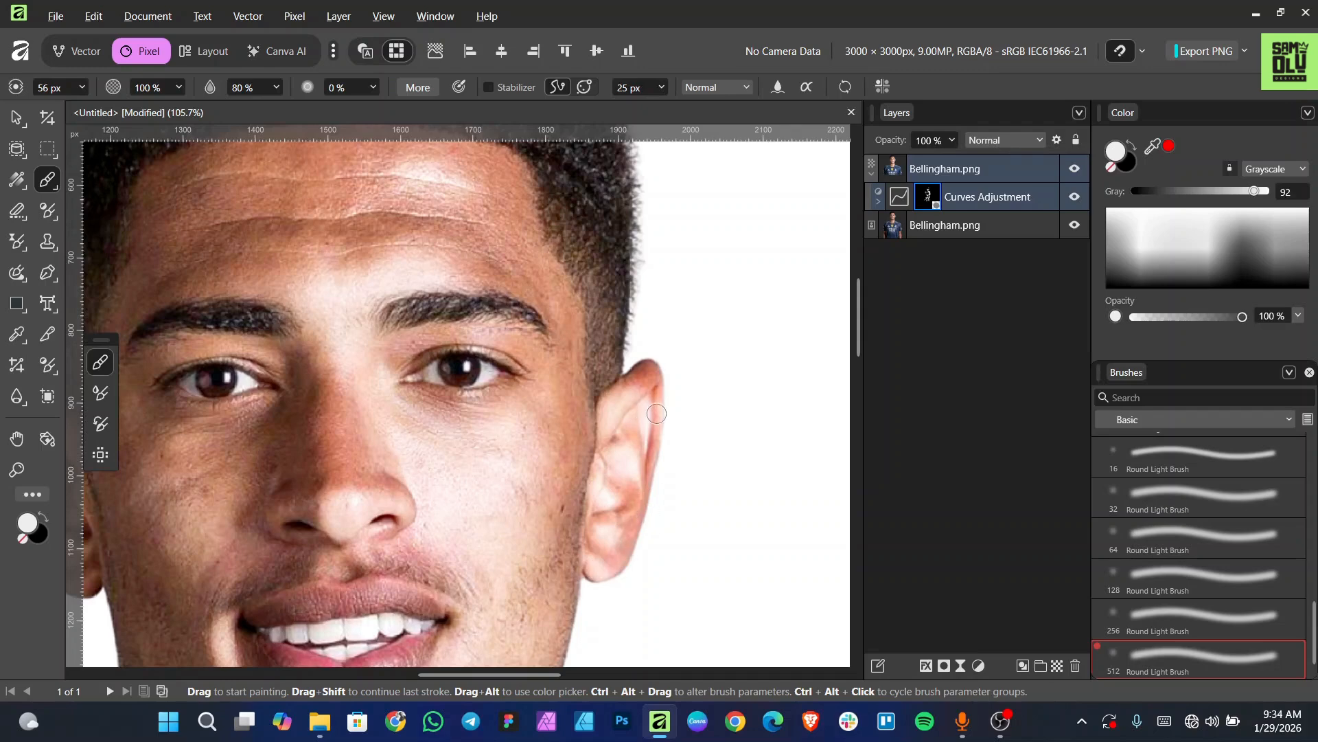
Review the painted highlights on the face, neck and upper shirt at wider zoom levels.
{"action": "scroll", "coordinate": [501, 508], "scroll_direction": "down", "scroll_amount": 3}
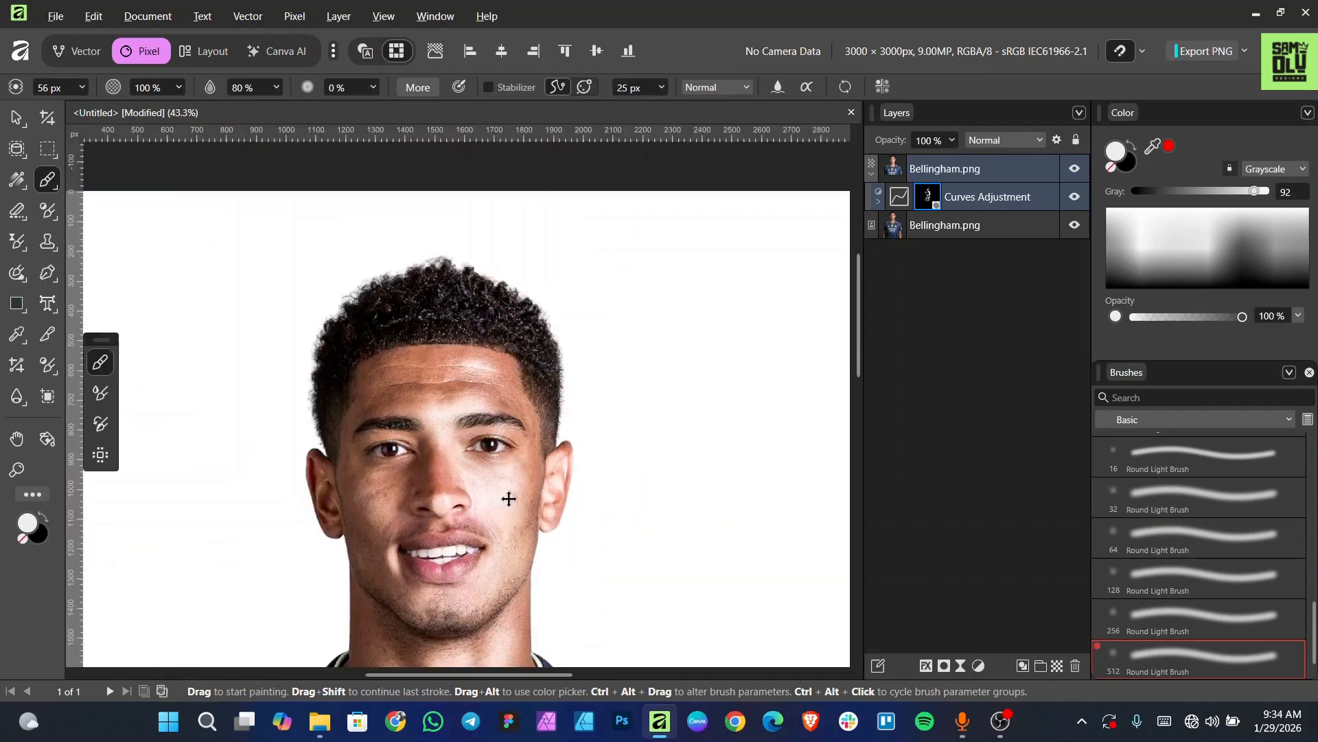
{"action": "scroll", "coordinate": [447, 475], "scroll_direction": "up", "scroll_amount": 2}
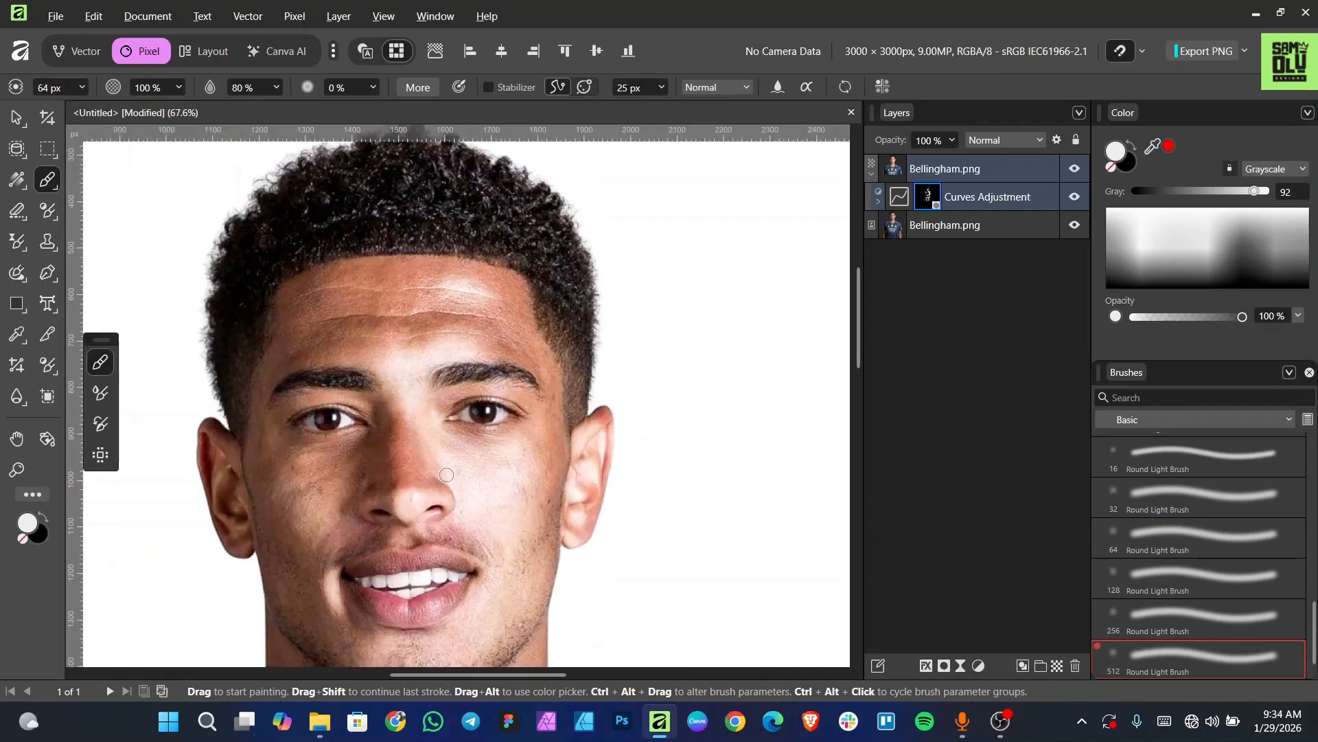
{"action": "scroll", "coordinate": [438, 473], "scroll_direction": "down", "scroll_amount": 2}
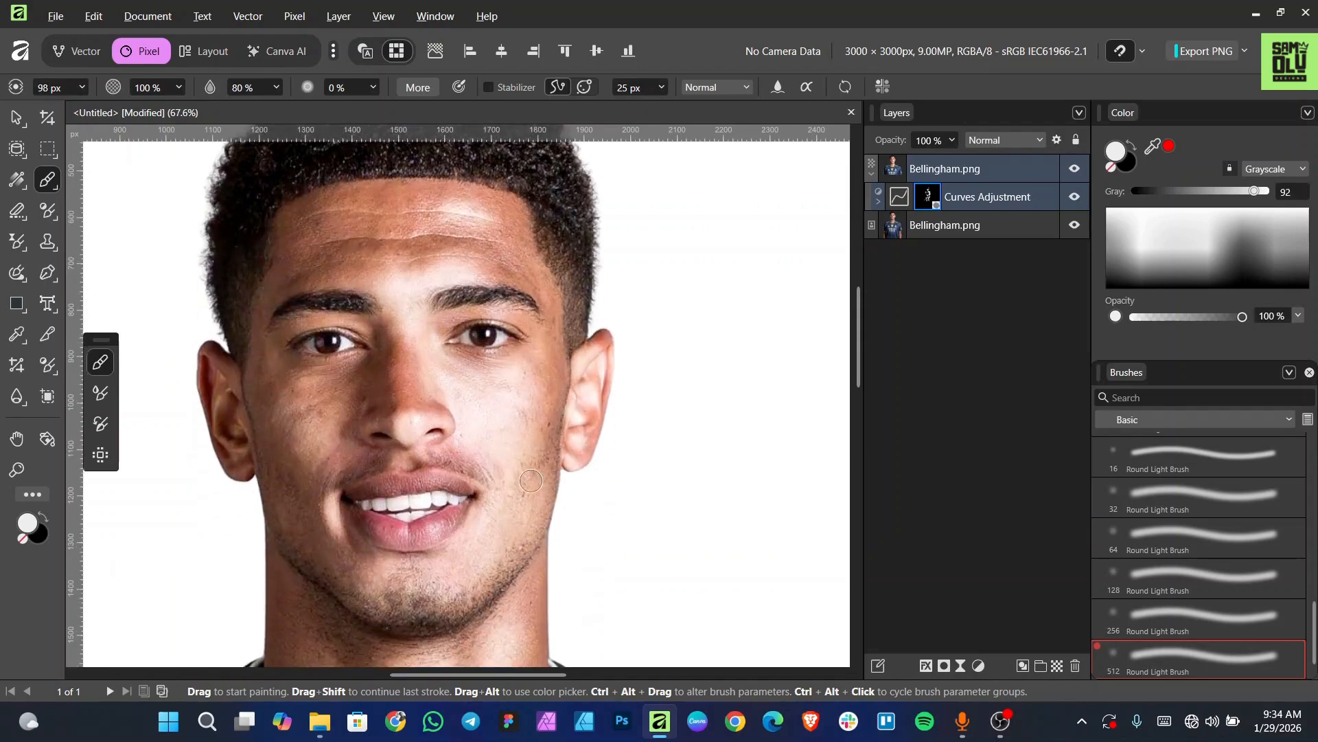
{"action": "scroll", "coordinate": [503, 475], "scroll_direction": "up", "scroll_amount": 2}
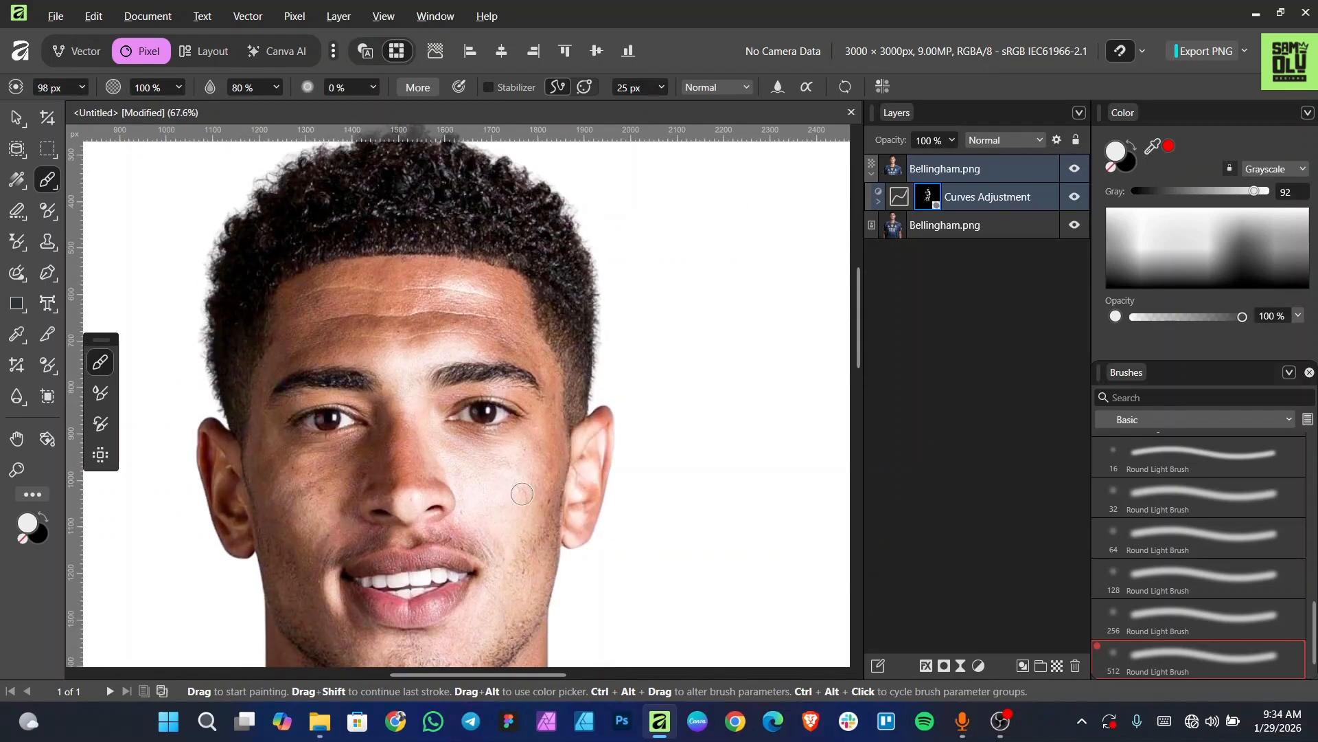
{"action": "scroll", "coordinate": [522, 493], "scroll_direction": "down", "scroll_amount": 4}
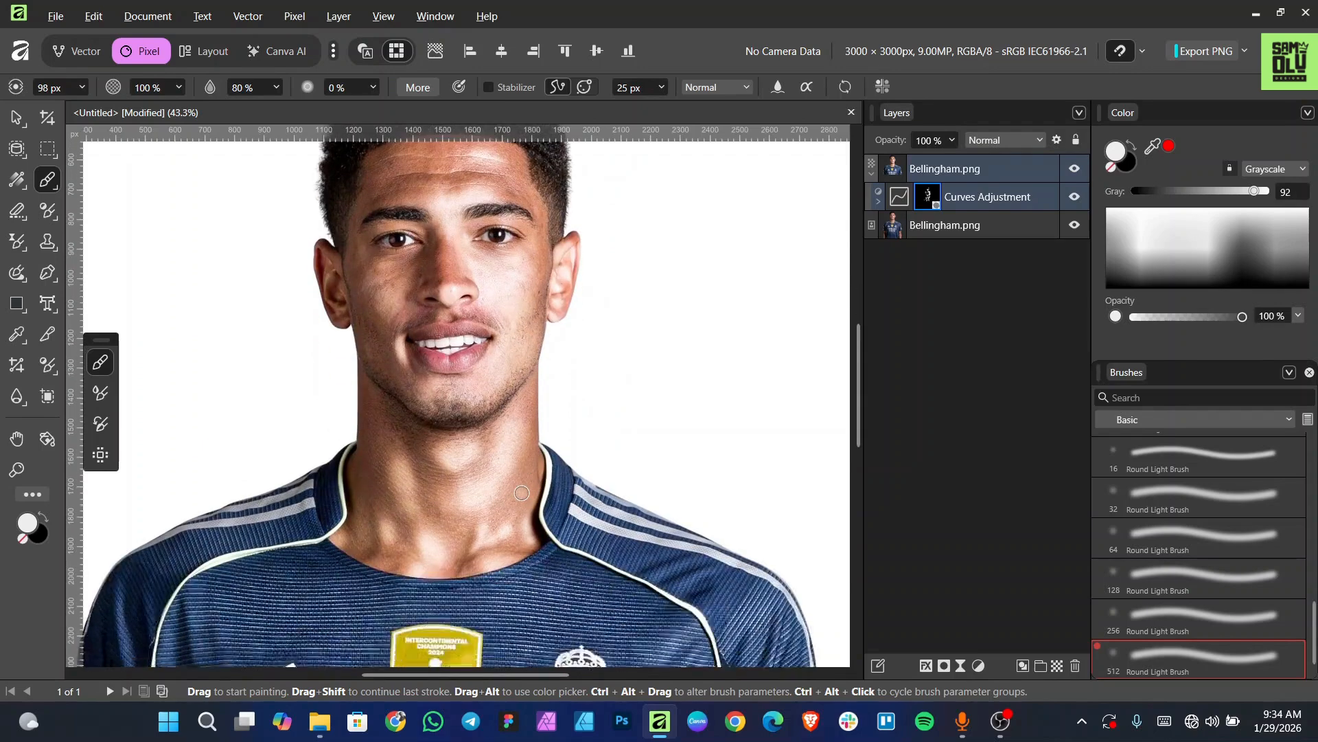
{"action": "scroll", "coordinate": [522, 491], "scroll_direction": "down", "scroll_amount": 1}
{"action": "scroll", "coordinate": [522, 491], "scroll_direction": "up", "scroll_amount": 2}
{"action": "scroll", "coordinate": [527, 497], "scroll_direction": "down", "scroll_amount": 3}
{"action": "scroll", "coordinate": [533, 503], "scroll_direction": "up", "scroll_amount": 3}
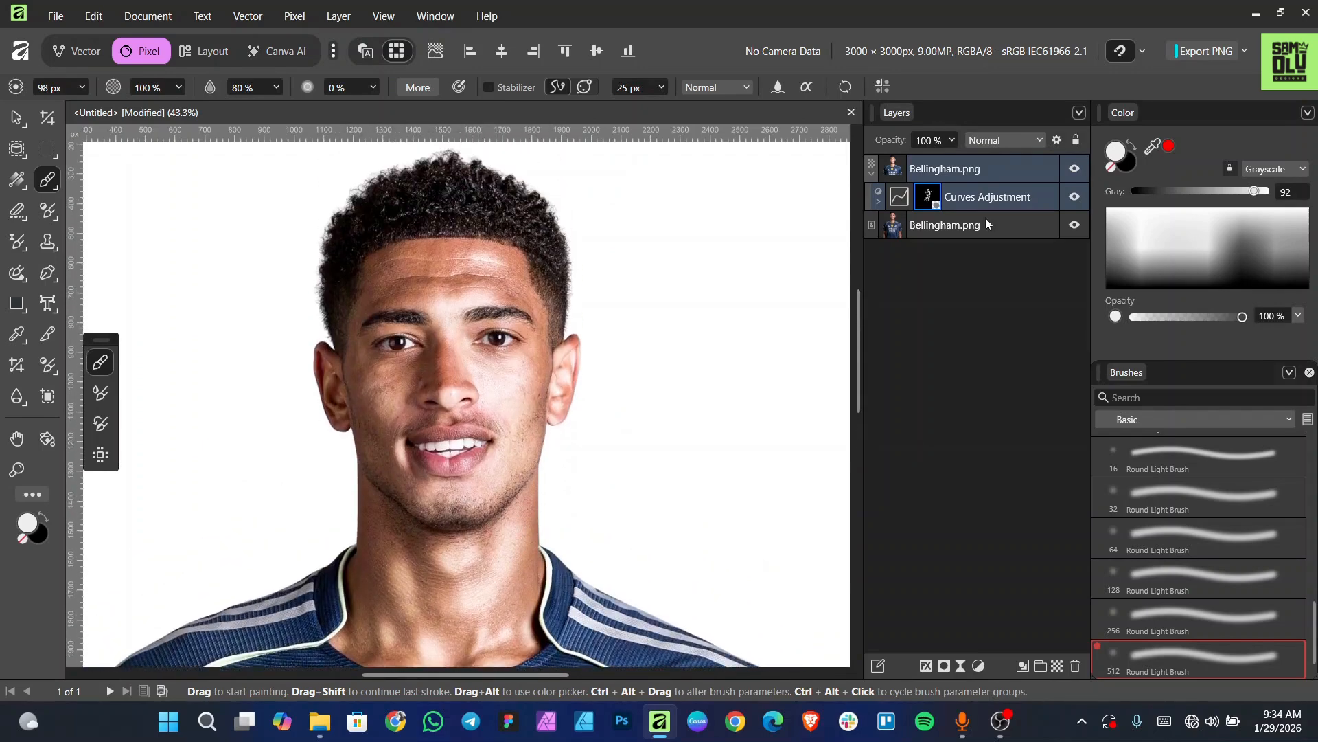
Add an Exposure adjustment above the Curves adjustment and darken the portrait with an exposure of -2.005.
{"action": "left_click", "coordinate": [978, 668]}
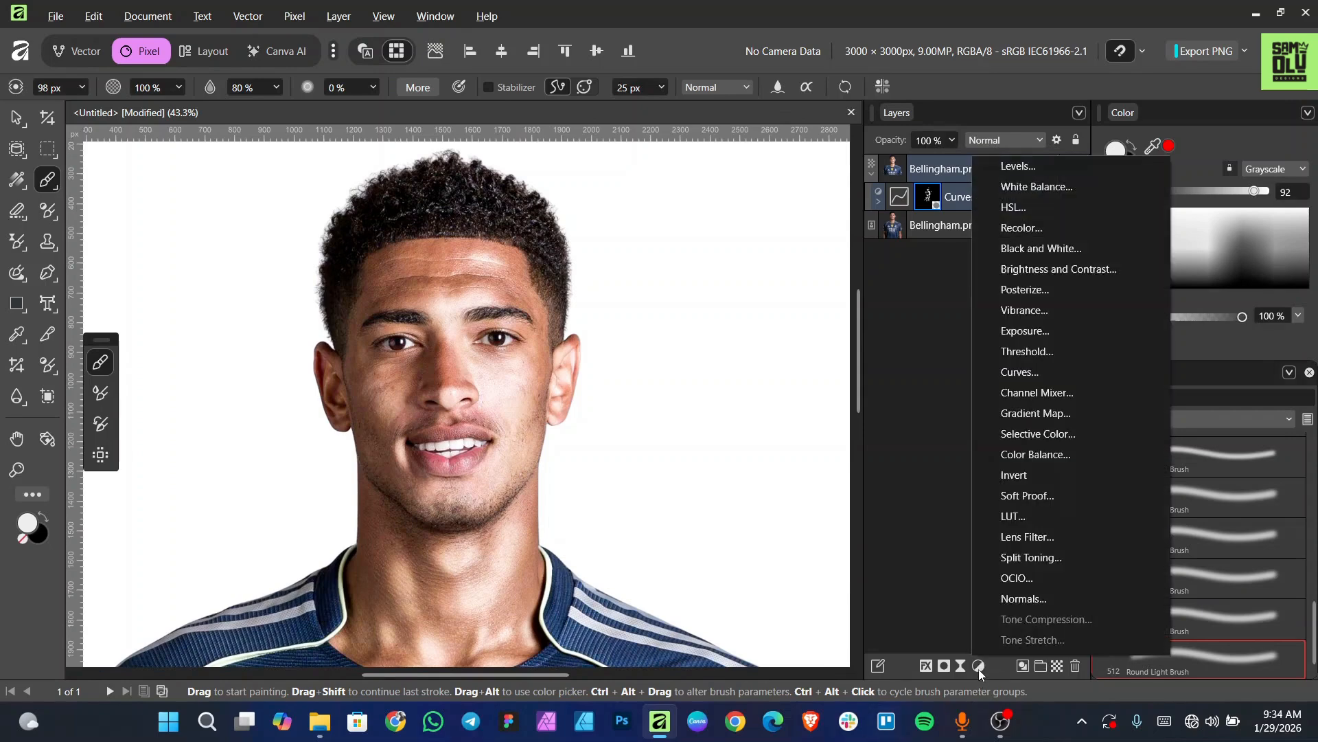
{"action": "left_click", "coordinate": [1037, 331]}
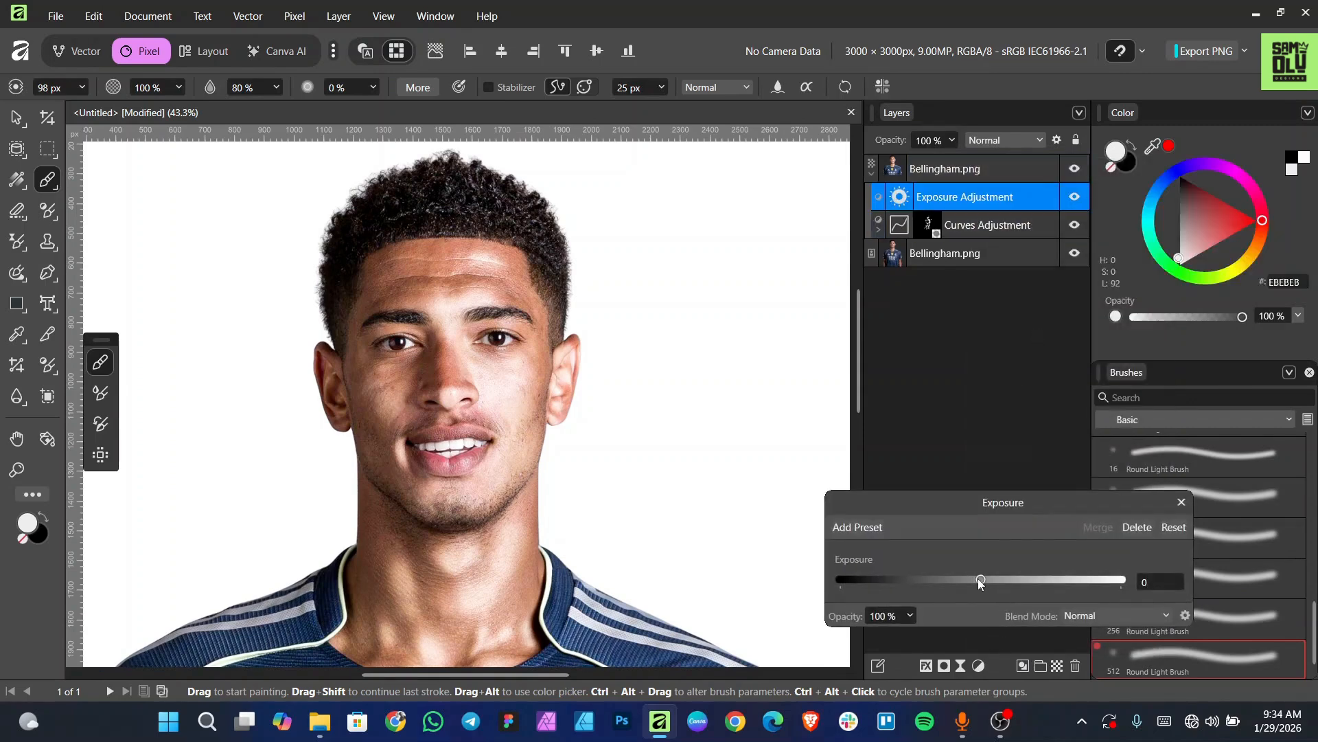
{"action": "left_click_drag", "start_coordinate": [980, 583], "coordinate": [967, 588]}
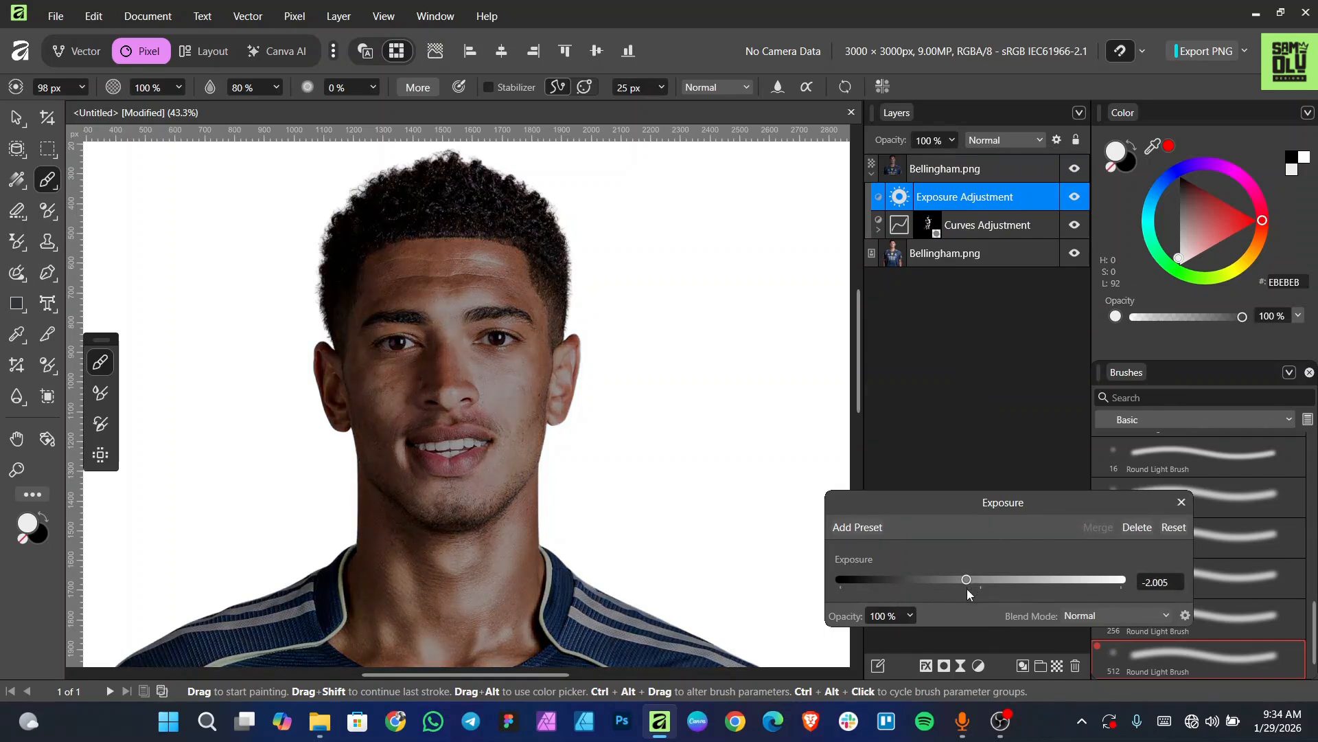
{"action": "left_click", "coordinate": [1181, 503]}
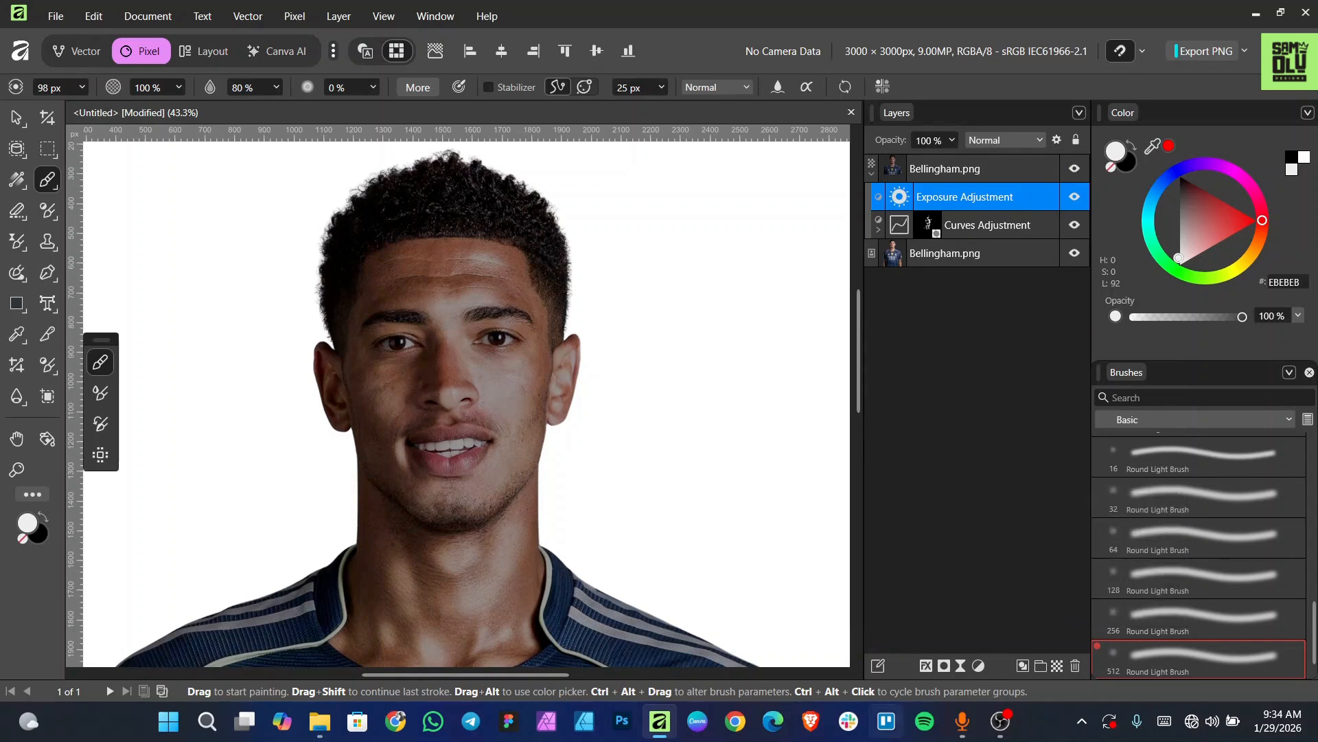
Add a mask to the Exposure adjustment, invert it to black, and lower the brush flow to 8%.
{"action": "left_click", "coordinate": [944, 666]}
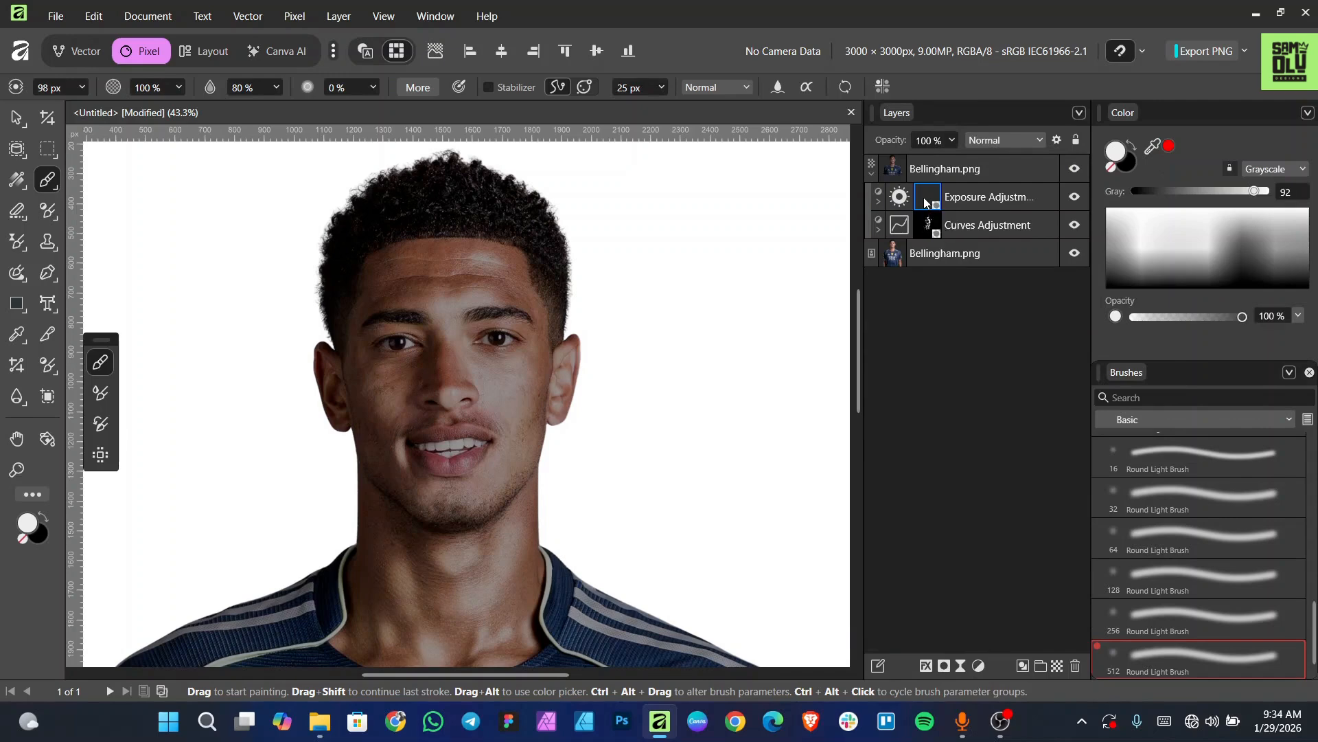
{"action": "right_click", "coordinate": [925, 198]}
{"action": "left_click", "coordinate": [981, 478]}
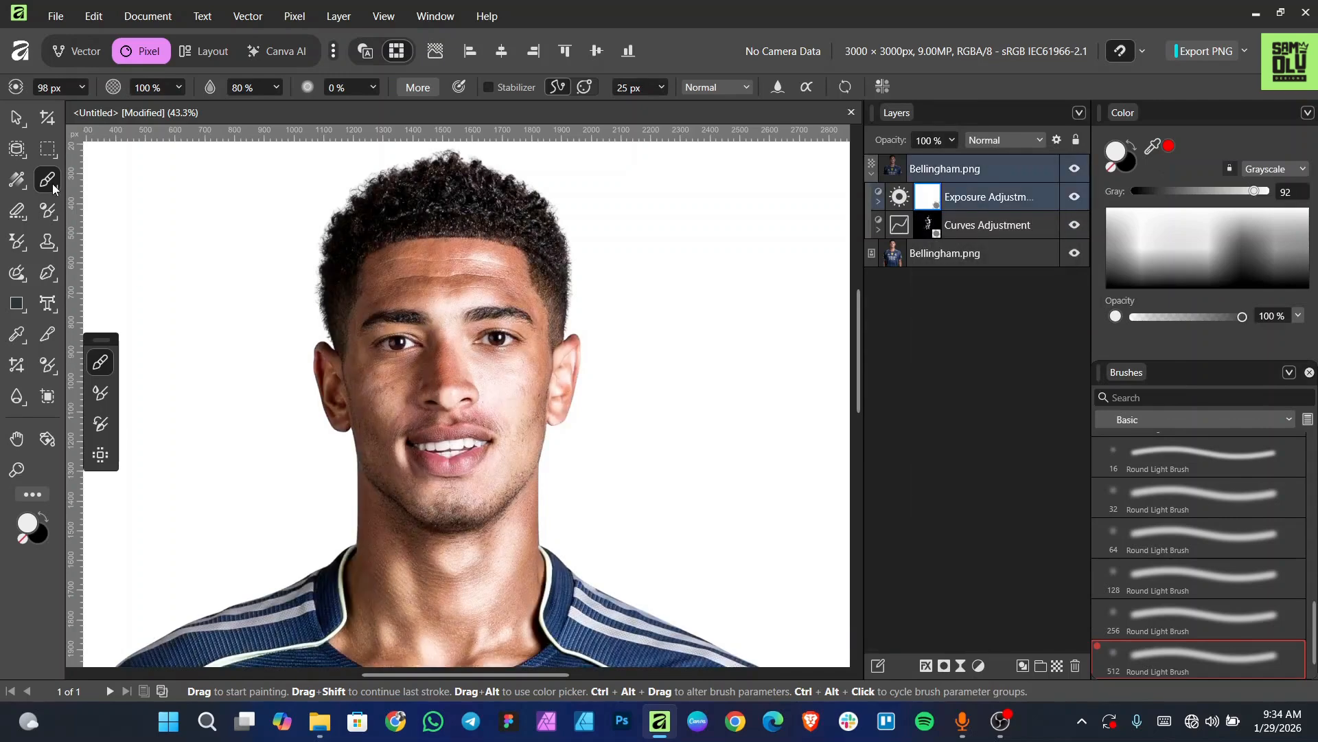
{"action": "left_click", "coordinate": [277, 88]}
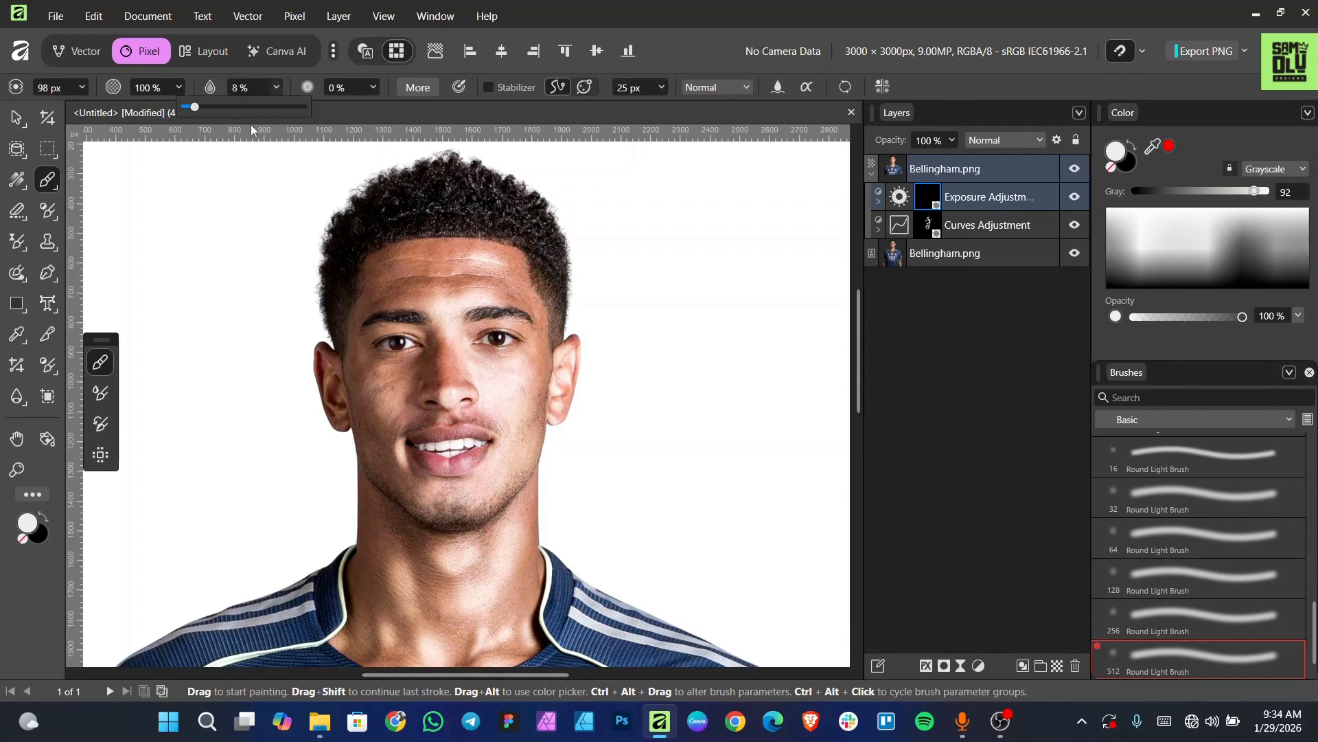
Darken the image-left side of the forehead through the Exposure mask with a soft brush enlarged to 299 px.
{"action": "scroll", "coordinate": [468, 388], "scroll_direction": "up", "scroll_amount": 5}
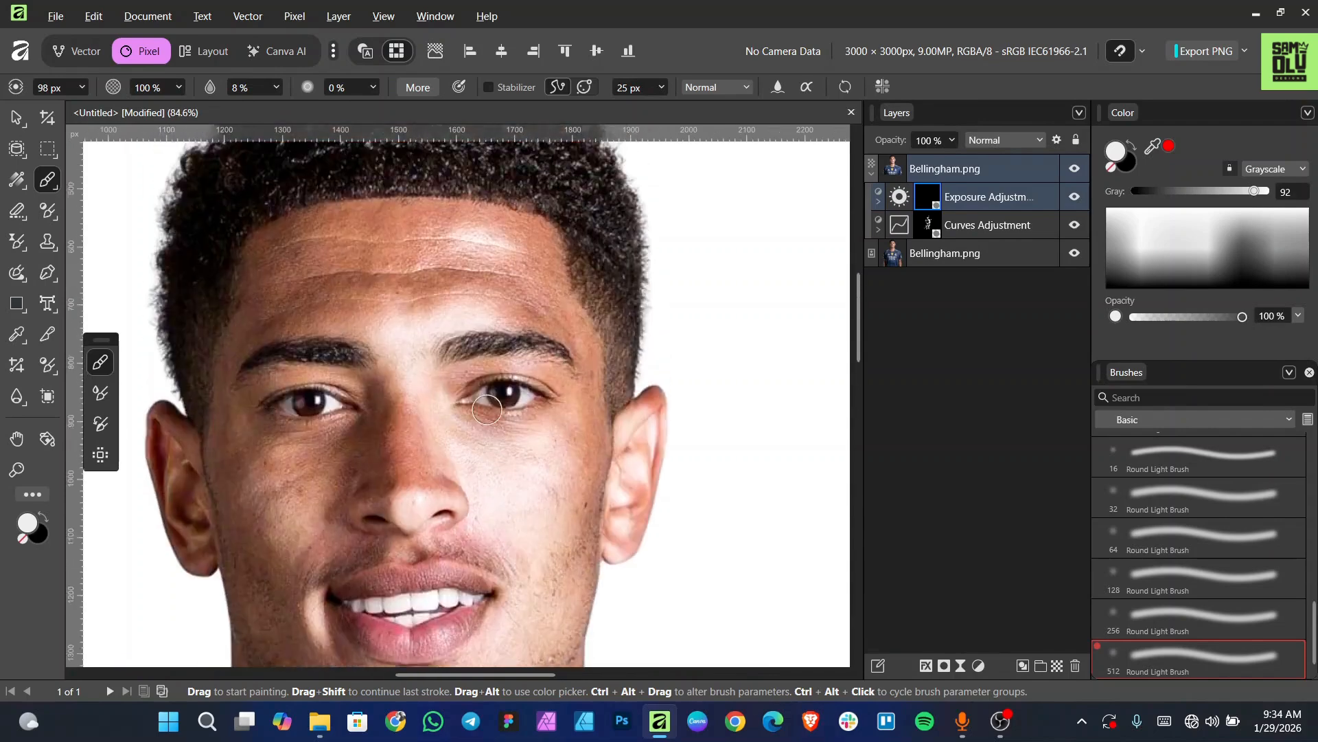
{"action": "key", "text": "bracketright"}
{"action": "key", "text": "bracketright"}
{"action": "key", "text": "bracketright"}
{"action": "key", "text": "bracketright"}
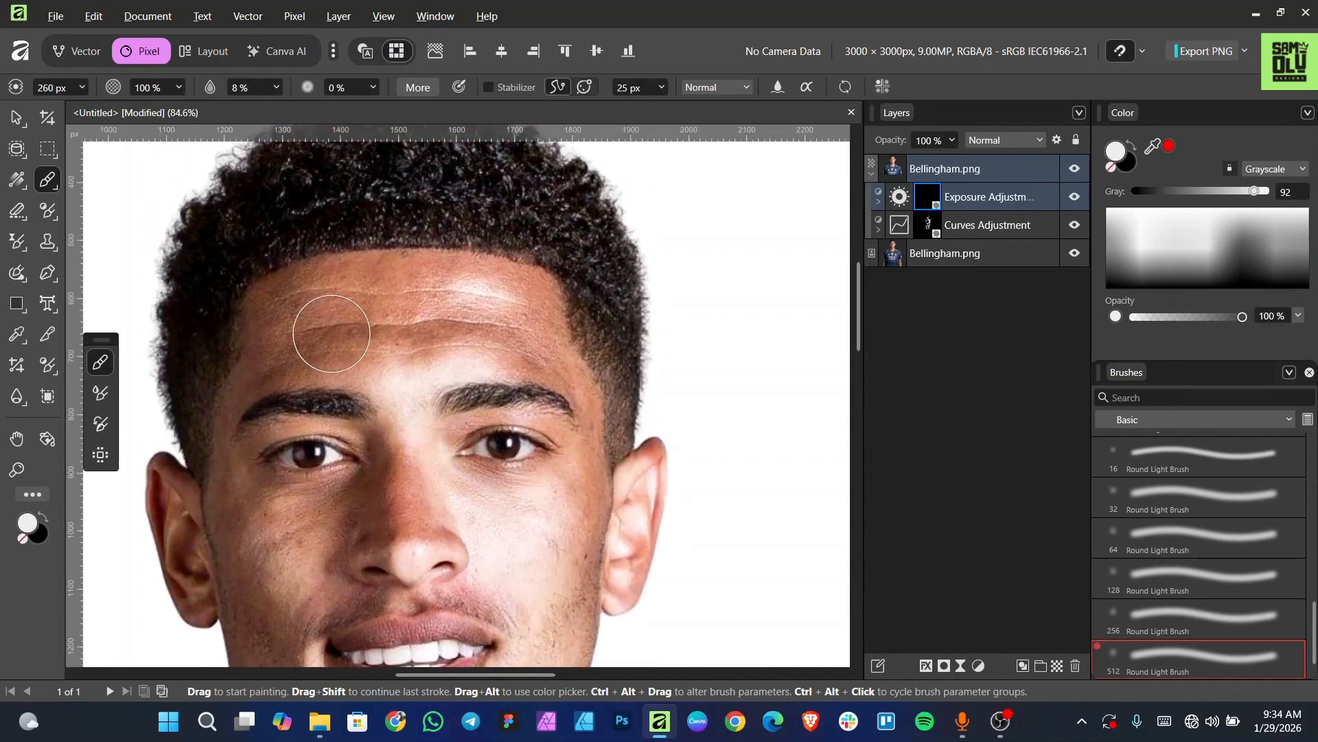
{"action": "scroll", "coordinate": [550, 338], "scroll_direction": "down", "scroll_amount": 2}
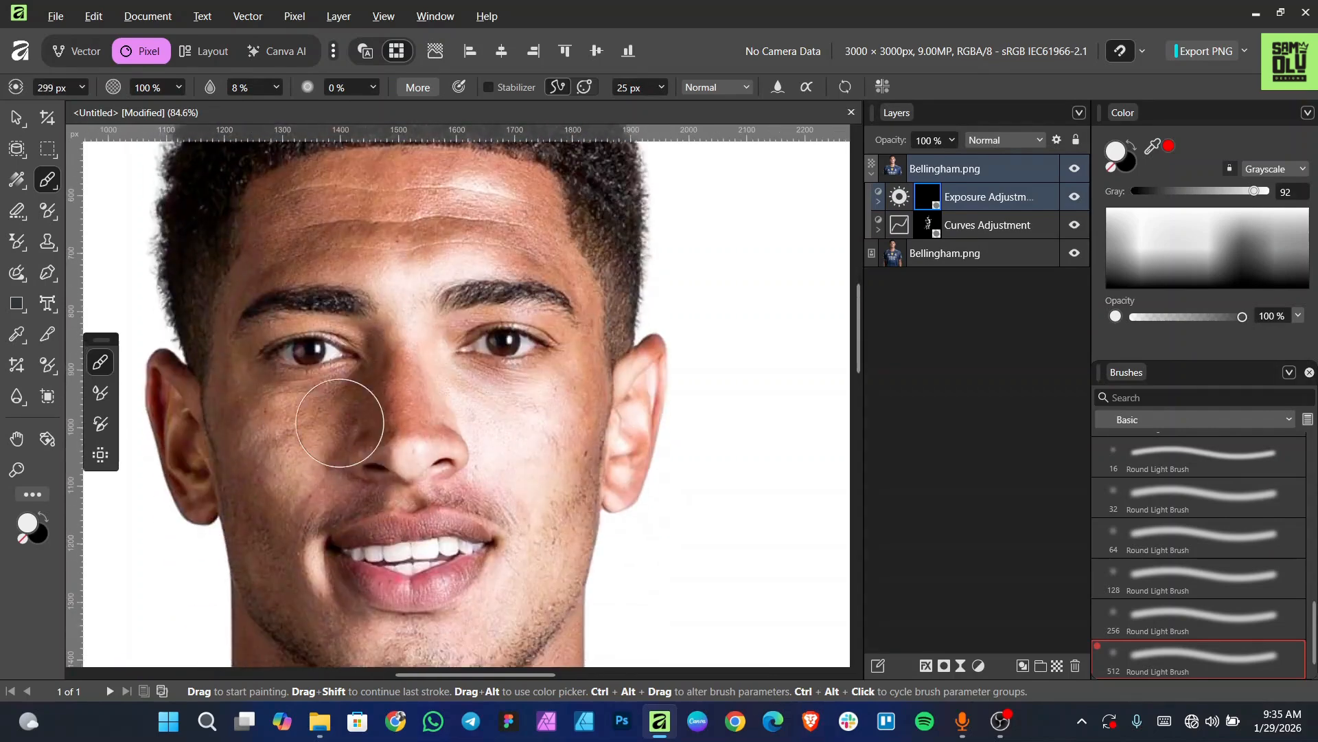
{"action": "scroll", "coordinate": [309, 426], "scroll_direction": "up", "scroll_amount": 1}
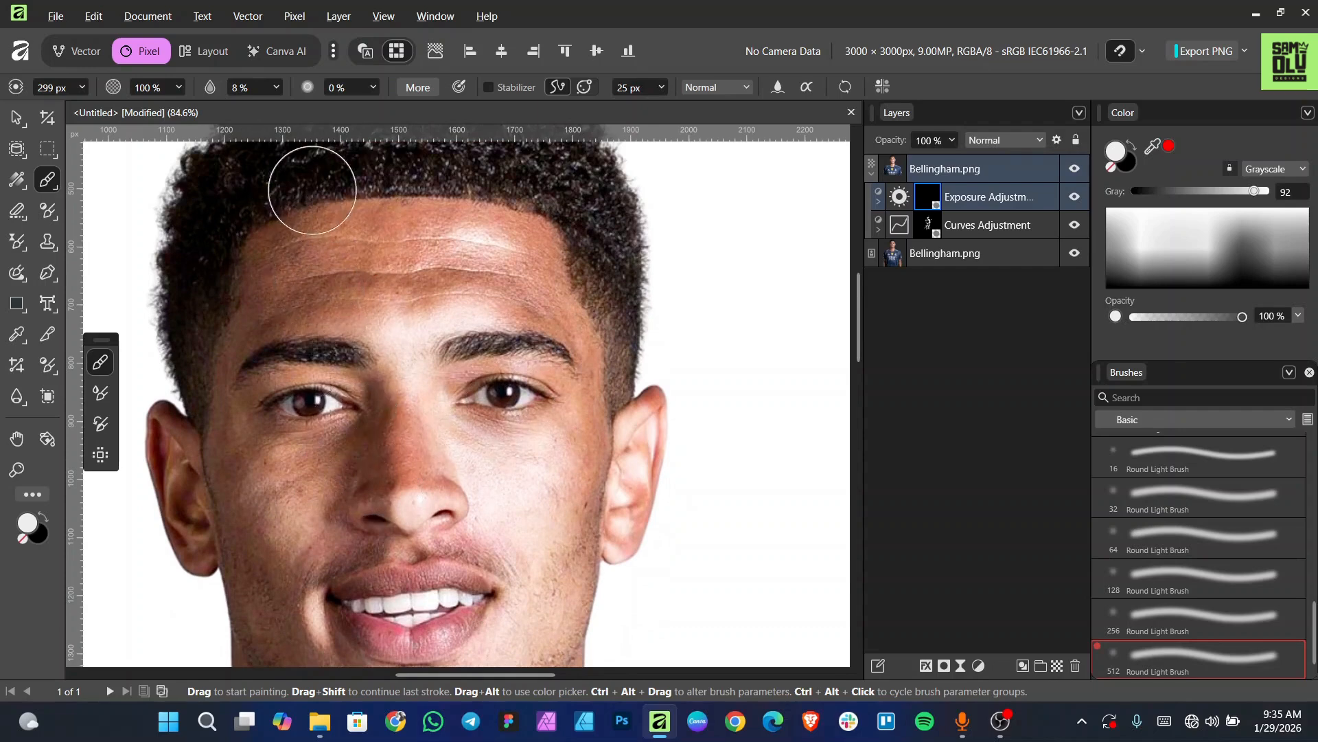
{"action": "mouse_move", "coordinate": [296, 277]}
{"action": "left_mouse_down"}
{"action": "mouse_move", "coordinate": [283, 259]}
{"action": "mouse_move", "coordinate": [373, 241]}
{"action": "mouse_move", "coordinate": [405, 257]}
{"action": "left_mouse_up"}
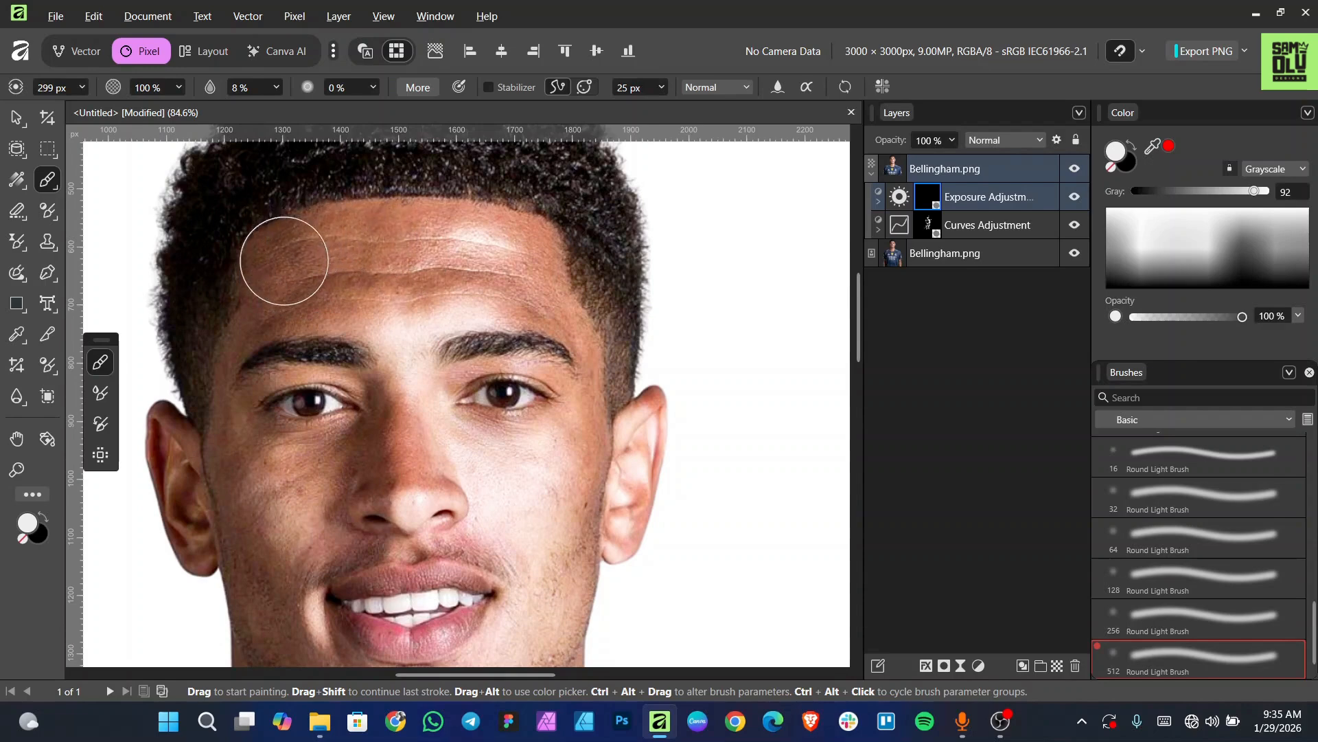
Shade the image-left cheek and jaw through the Exposure mask with a brush between 127 and 193 px.
{"action": "scroll", "coordinate": [274, 303], "scroll_direction": "down", "scroll_amount": 2}
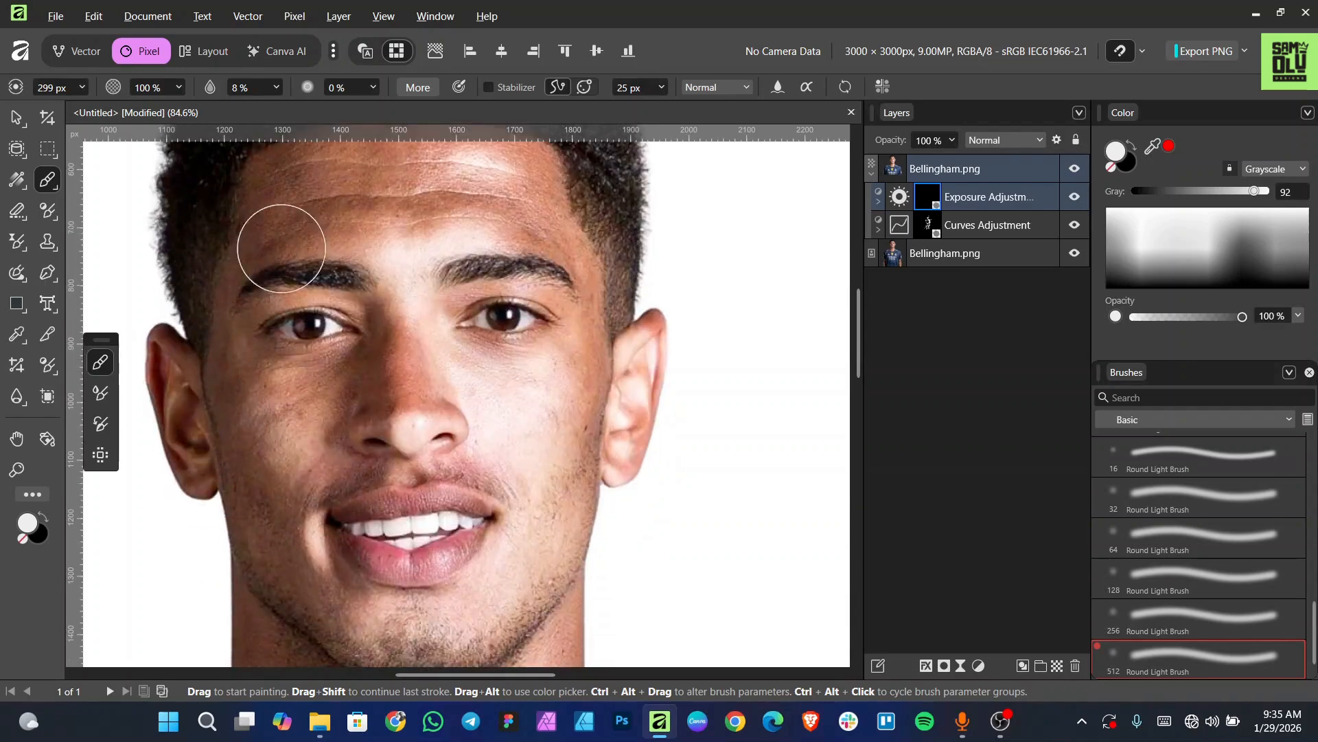
{"action": "key", "text": "bracketleft"}
{"action": "key", "text": "bracketleft"}
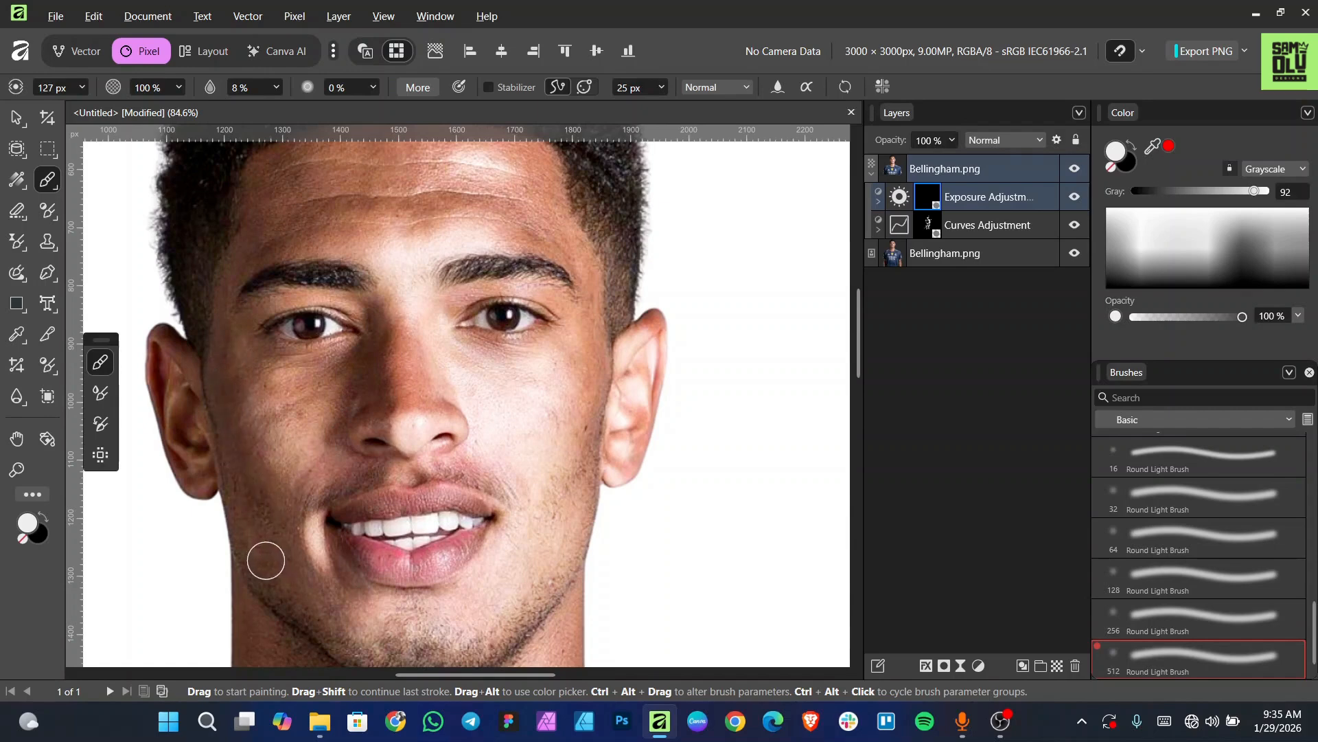
{"action": "key", "text": "]"}
{"action": "key", "text": "]"}
{"action": "key", "text": "]"}
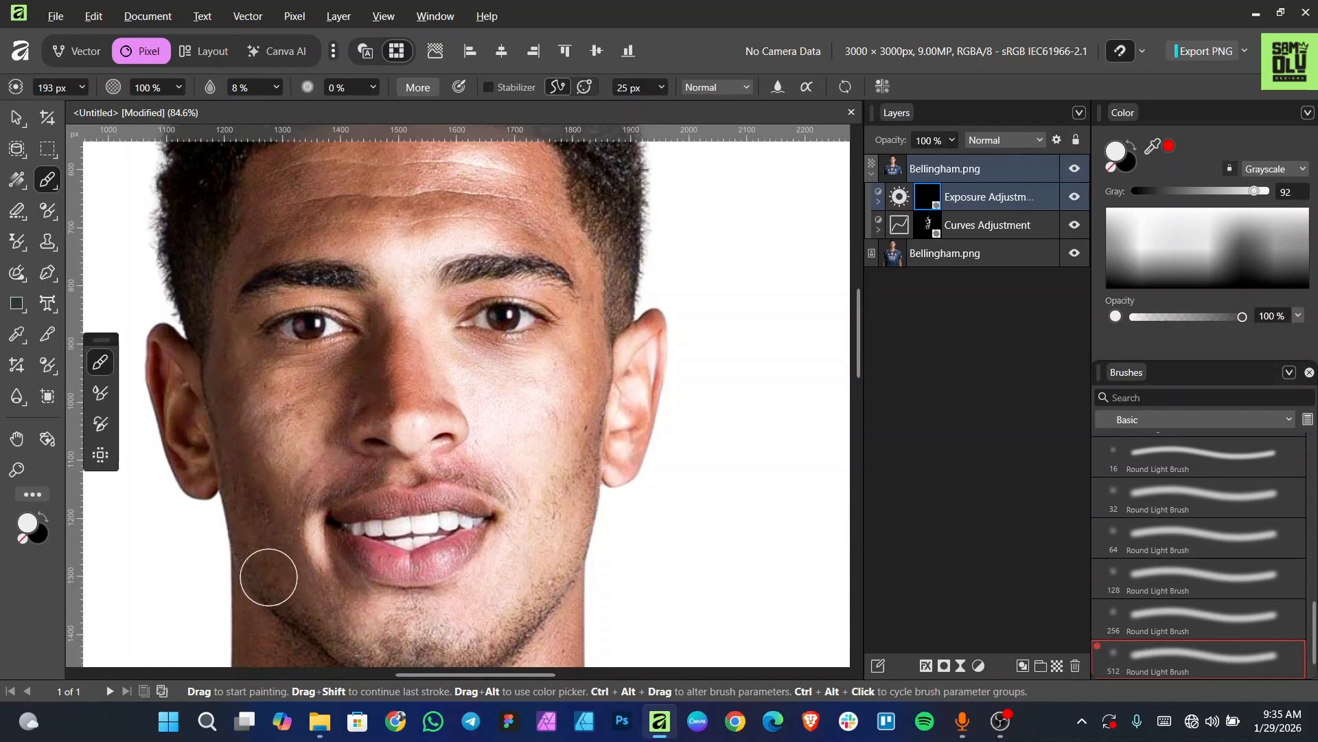
{"action": "scroll", "coordinate": [252, 481], "scroll_direction": "down", "scroll_amount": 2}
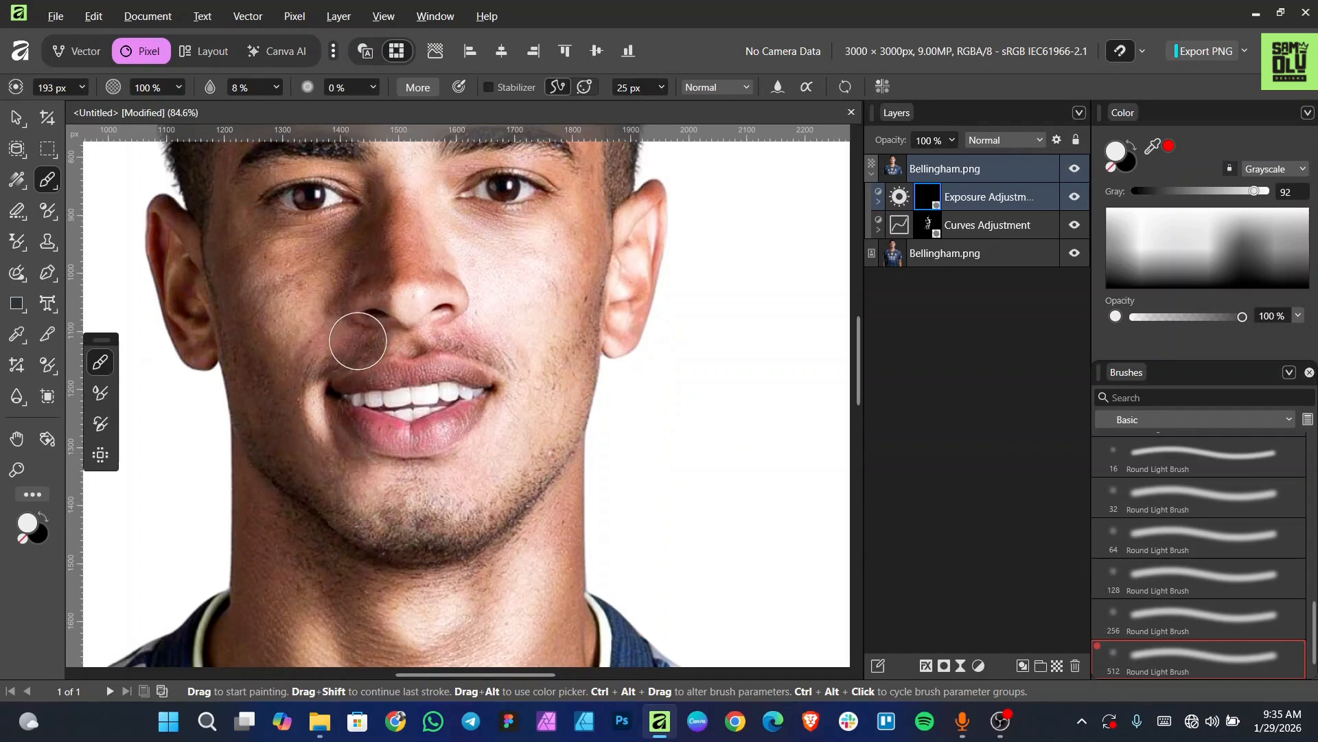
Darken the rim and inside of the image-left ear through the Exposure mask with a brush between 86 and 150 px.
{"action": "scroll", "coordinate": [359, 340], "scroll_direction": "up", "scroll_amount": 4}
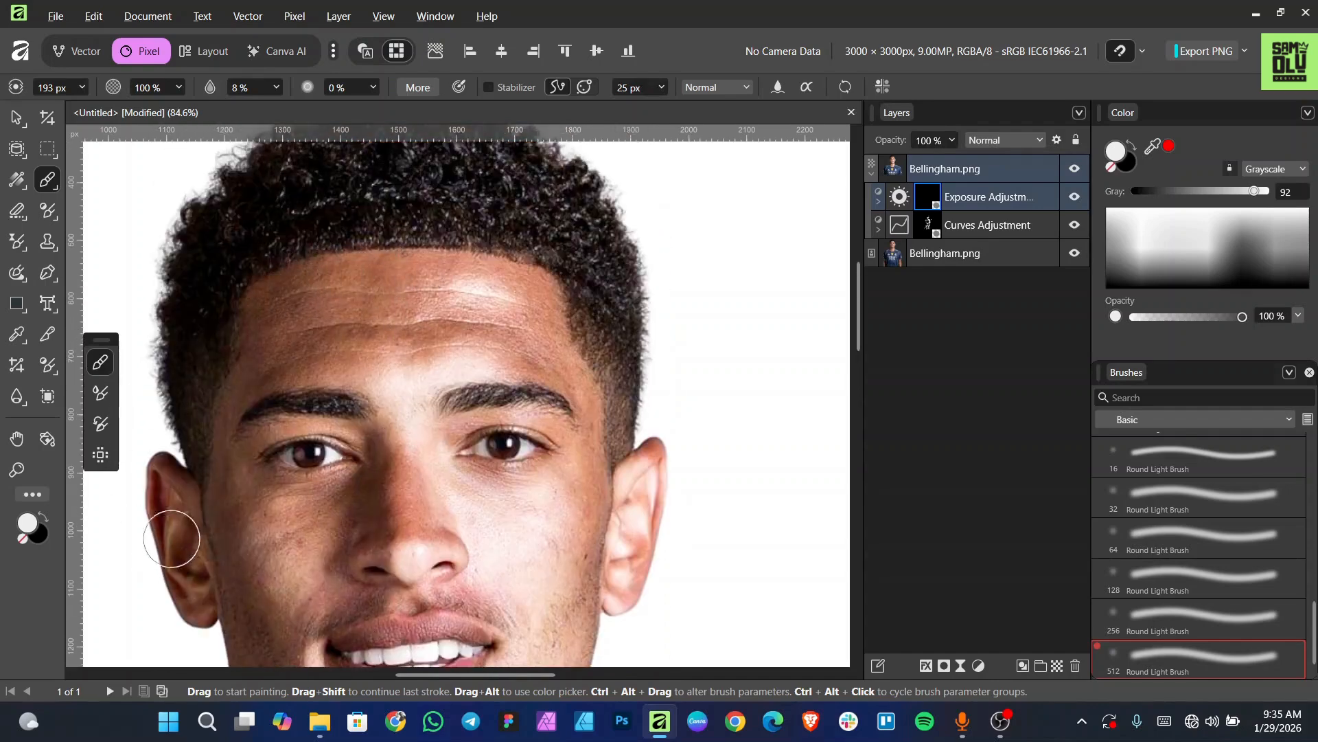
{"action": "key", "text": "bracketleft"}
{"action": "key", "text": "bracketleft"}
{"action": "scroll", "coordinate": [152, 476], "scroll_direction": "down", "scroll_amount": 1}
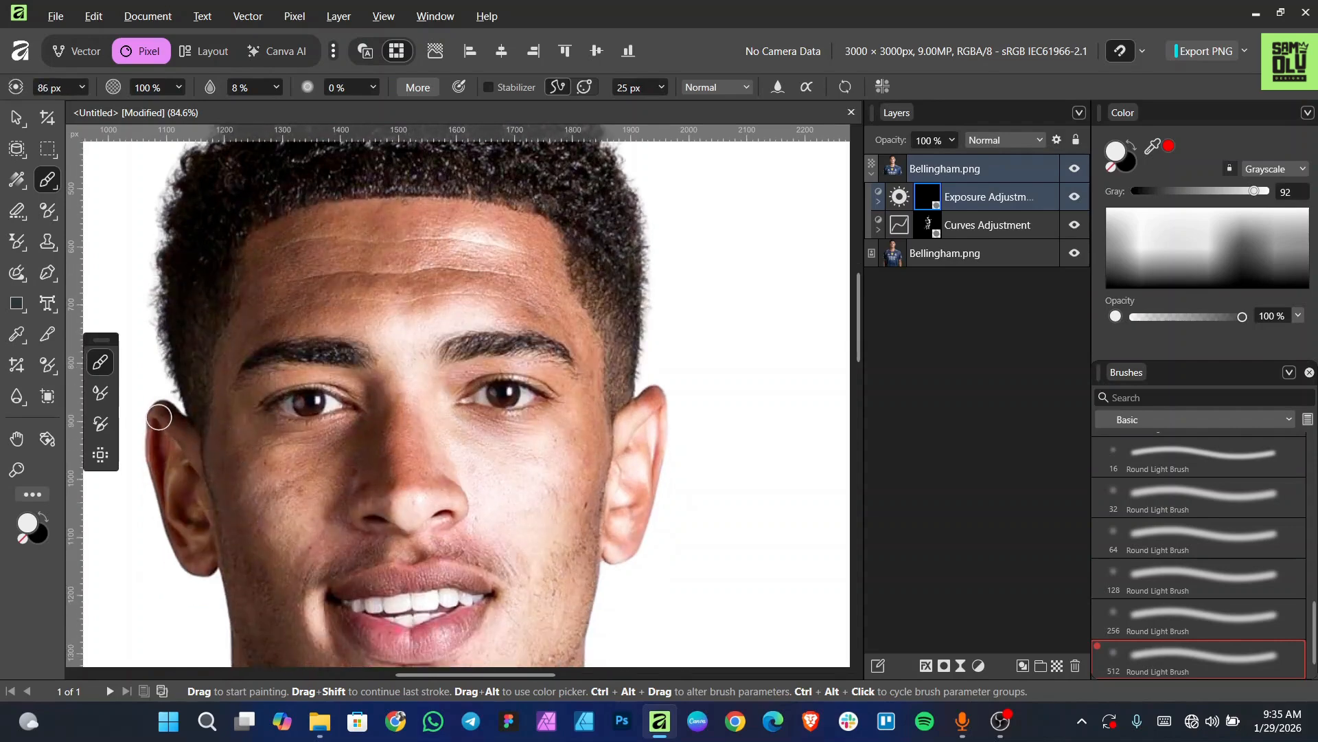
{"action": "scroll", "coordinate": [150, 459], "scroll_direction": "down", "scroll_amount": 1}
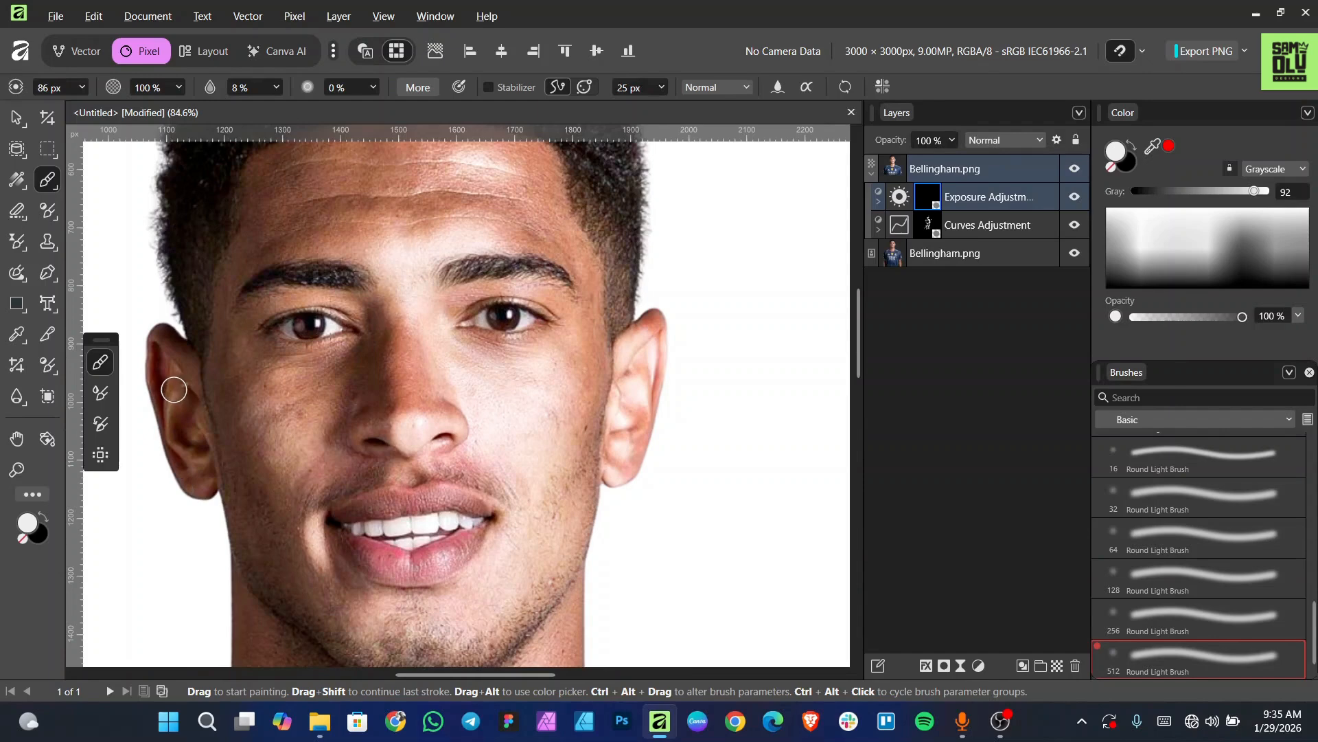
{"action": "key", "text": "bracketright"}
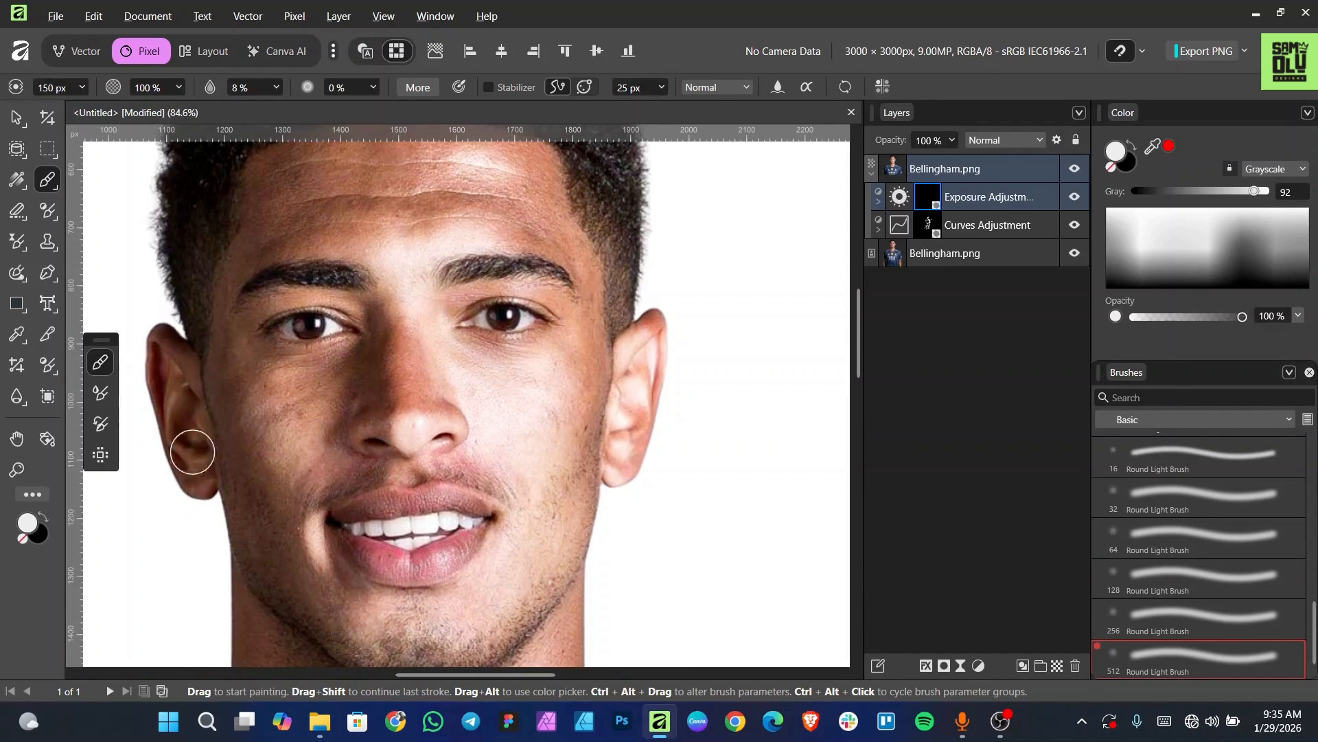
Shade the image-left jawline and side of the neck down to the collar with brush sizes of 150 and 66 px.
{"action": "scroll", "coordinate": [216, 441], "scroll_direction": "down", "scroll_amount": 1}
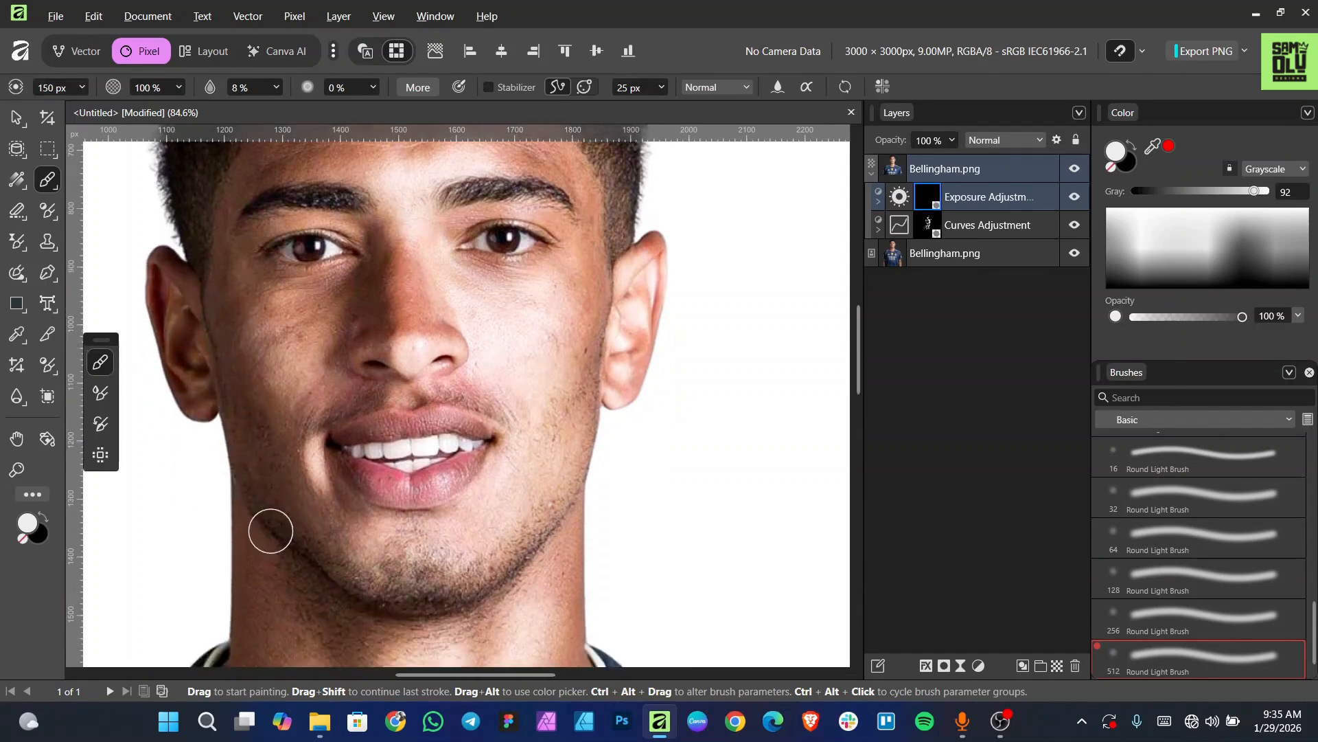
{"action": "scroll", "coordinate": [254, 478], "scroll_direction": "down", "scroll_amount": 2}
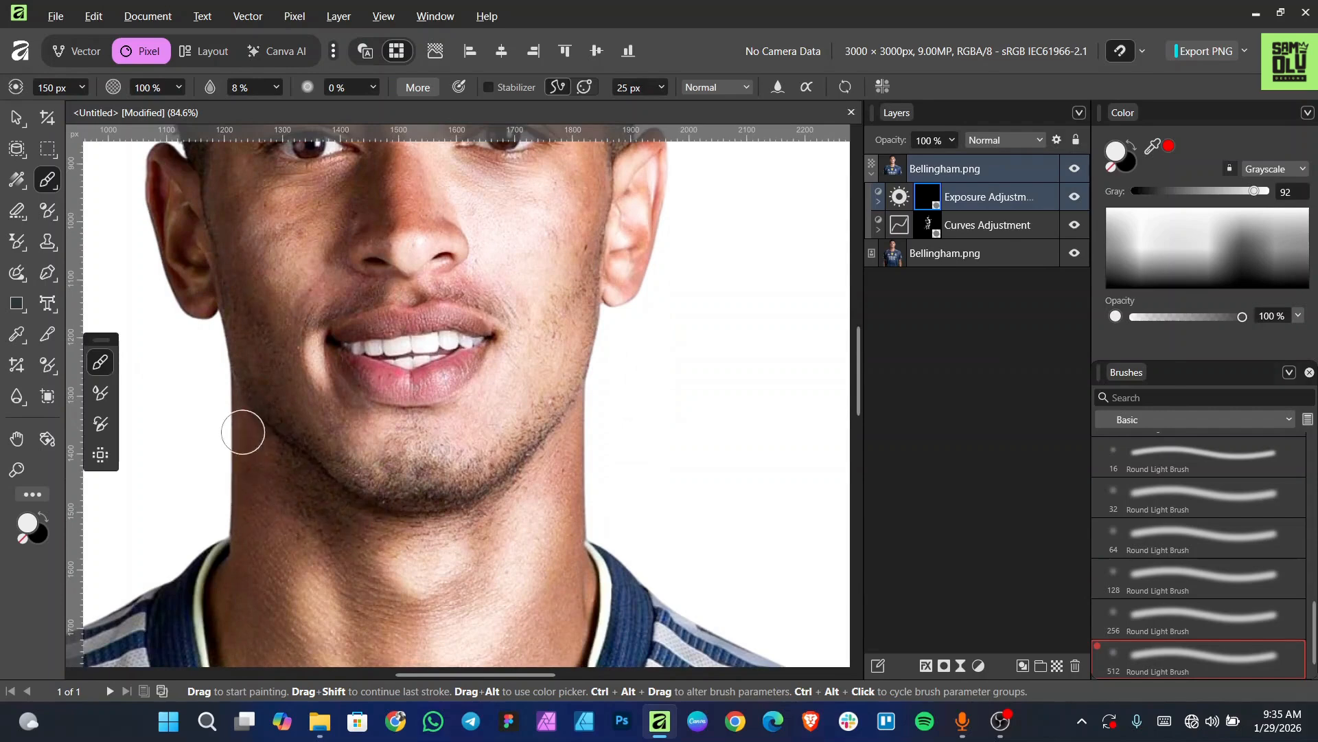
{"action": "scroll", "coordinate": [240, 433], "scroll_direction": "down", "scroll_amount": 2}
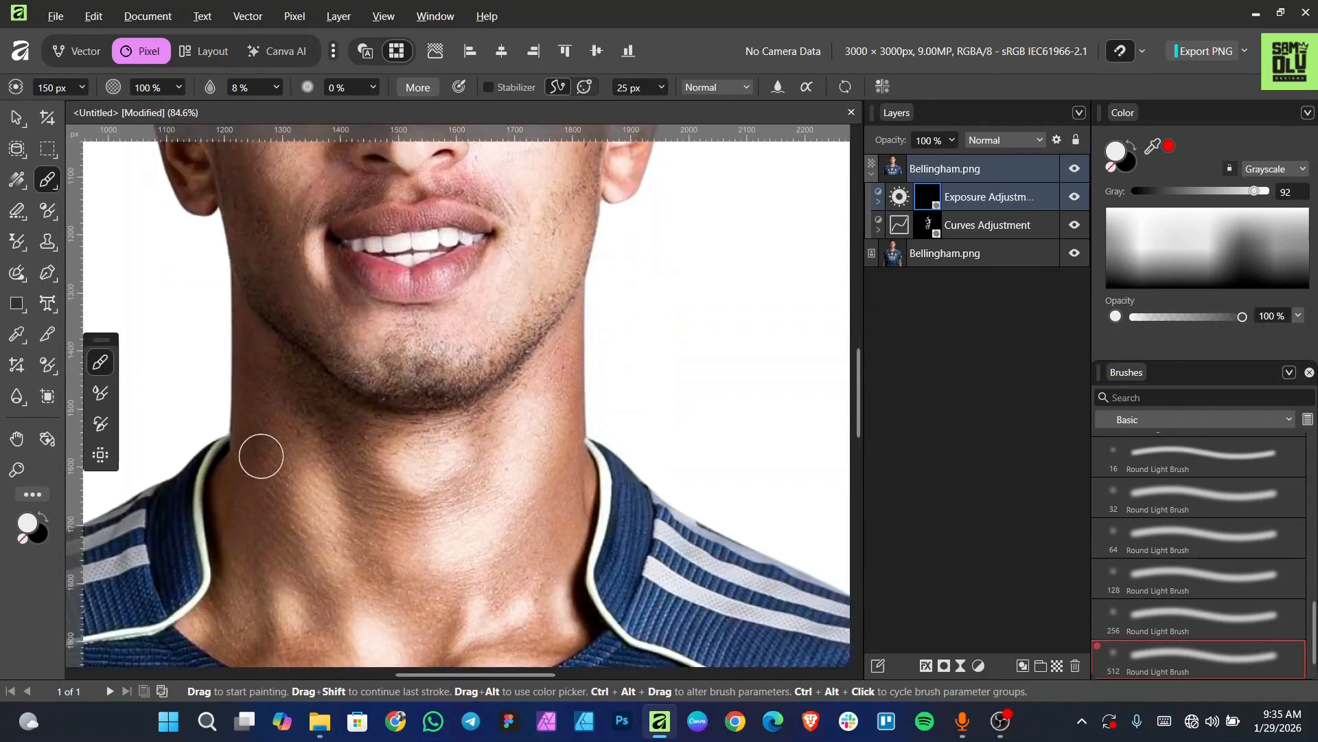
{"action": "scroll", "coordinate": [258, 508], "scroll_direction": "down", "scroll_amount": 1}
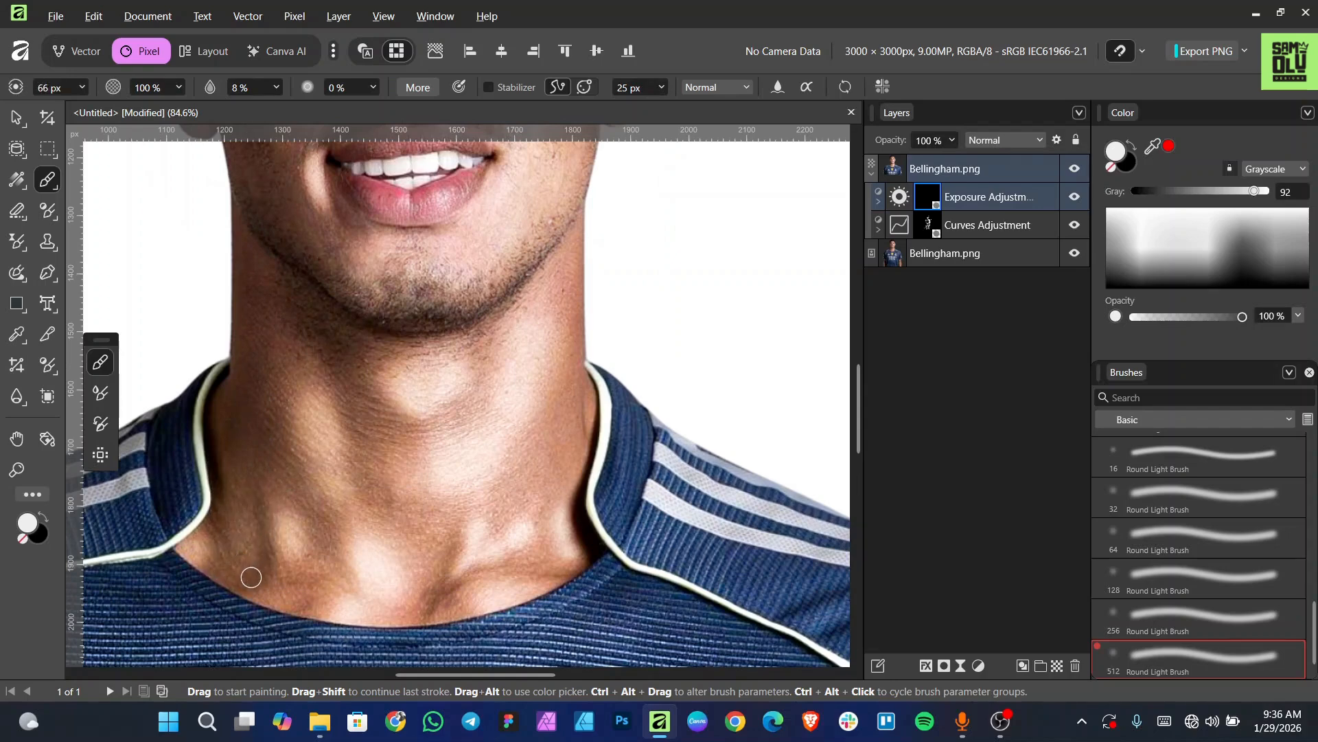
Deepen the shadows across the middle and base of the neck with a brush between 94 and 144 px.
{"action": "key", "text": "bracketright"}
{"action": "key", "text": "bracketright"}
{"action": "key", "text": "bracketright"}
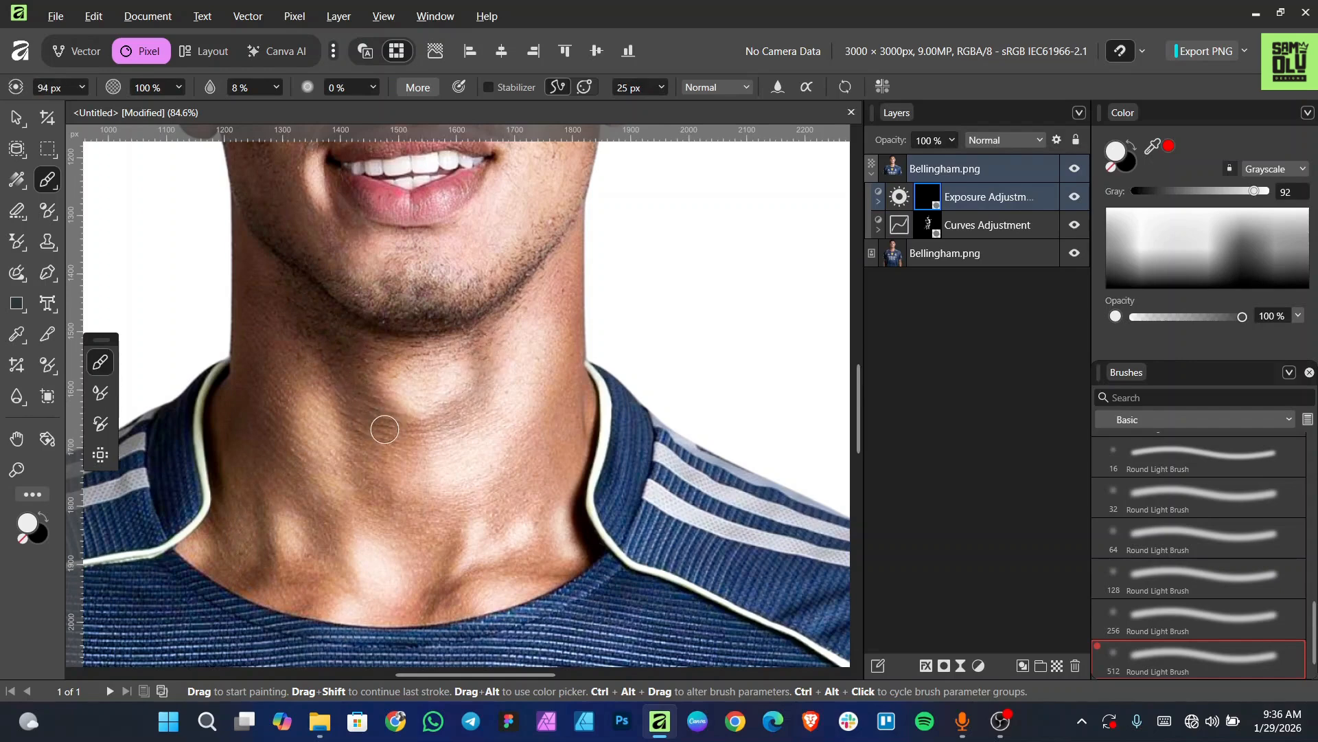
{"action": "key", "text": "bracketright"}
{"action": "key", "text": "bracketright"}
{"action": "key", "text": "bracketright"}
{"action": "key", "text": "bracketright"}
{"action": "key", "text": "bracketright"}
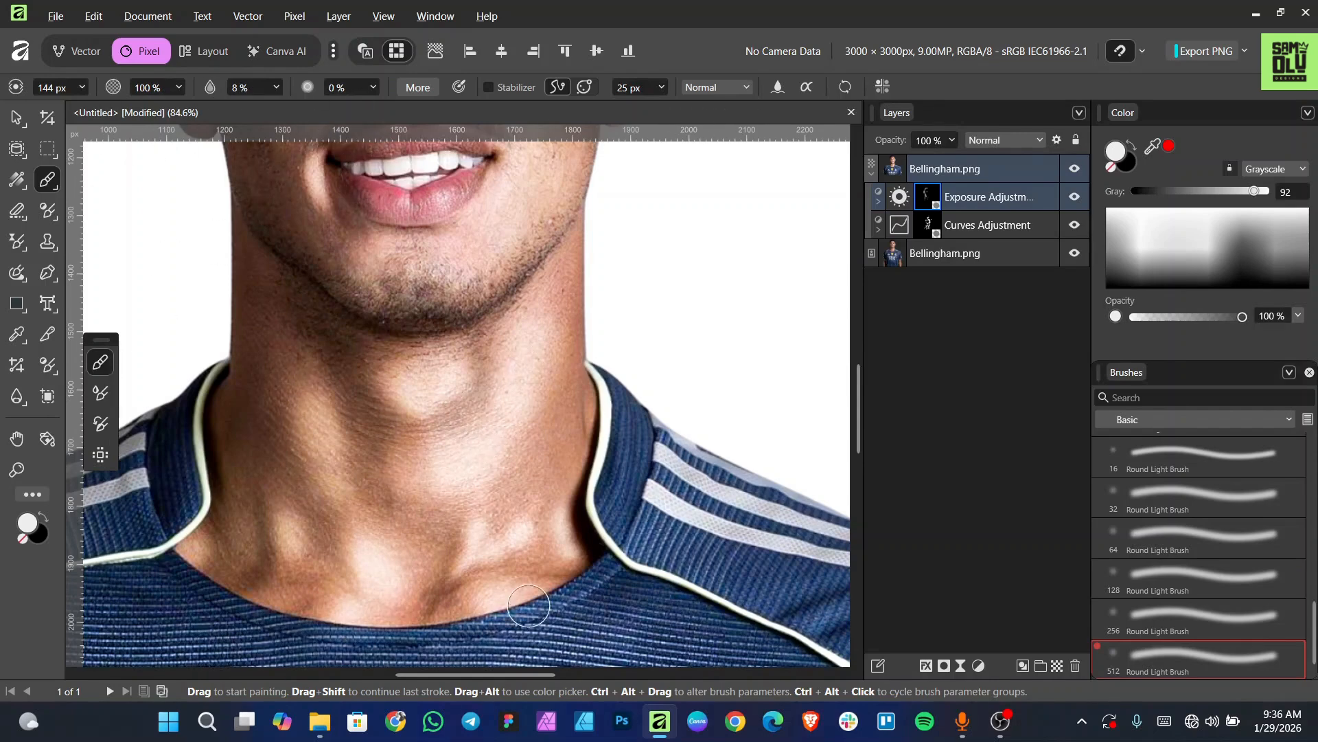
Shade the image-right side of the neck below the jaw with brush sizes of 144 and 75 px.
{"action": "mouse_move", "coordinate": [574, 295]}
{"action": "left_mouse_down"}
{"action": "mouse_move", "coordinate": [564, 431]}
{"action": "mouse_move", "coordinate": [542, 453]}
{"action": "left_mouse_up"}
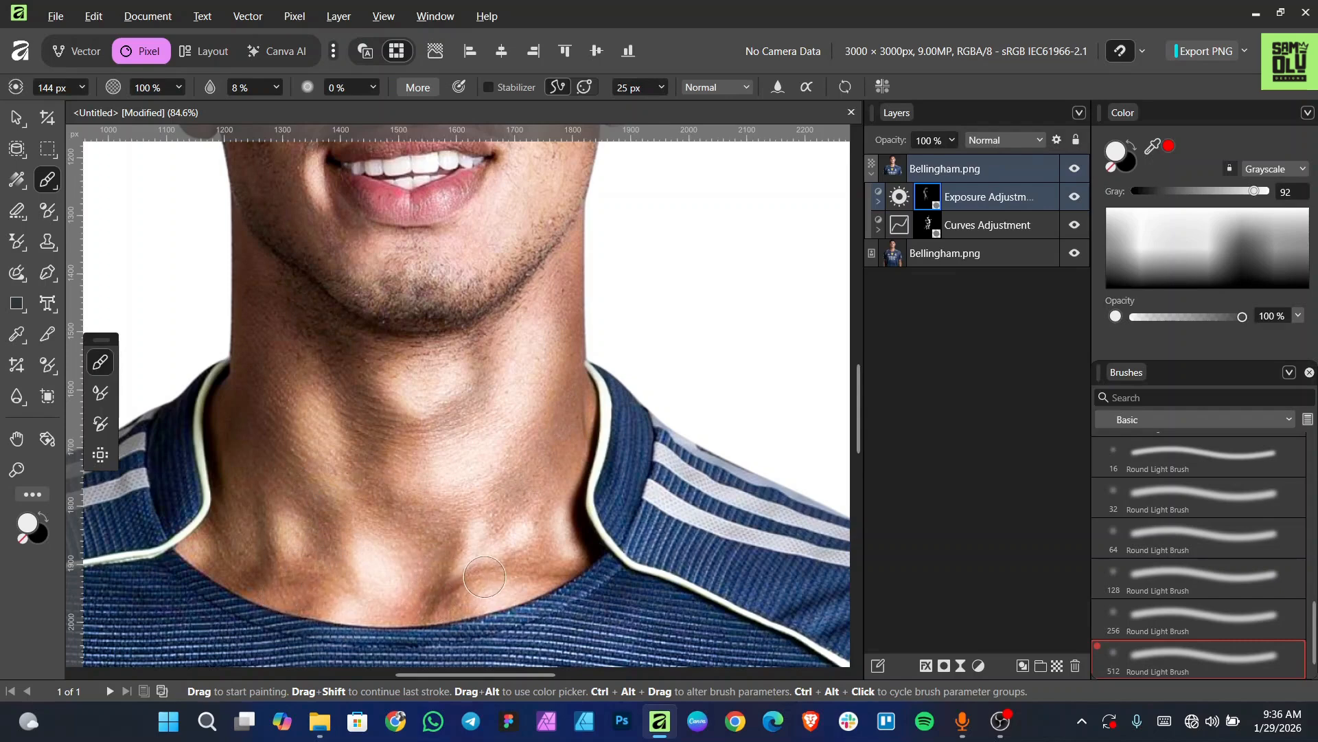
{"action": "key", "text": "["}
{"action": "key", "text": "["}
{"action": "key", "text": "["}
{"action": "key", "text": "["}
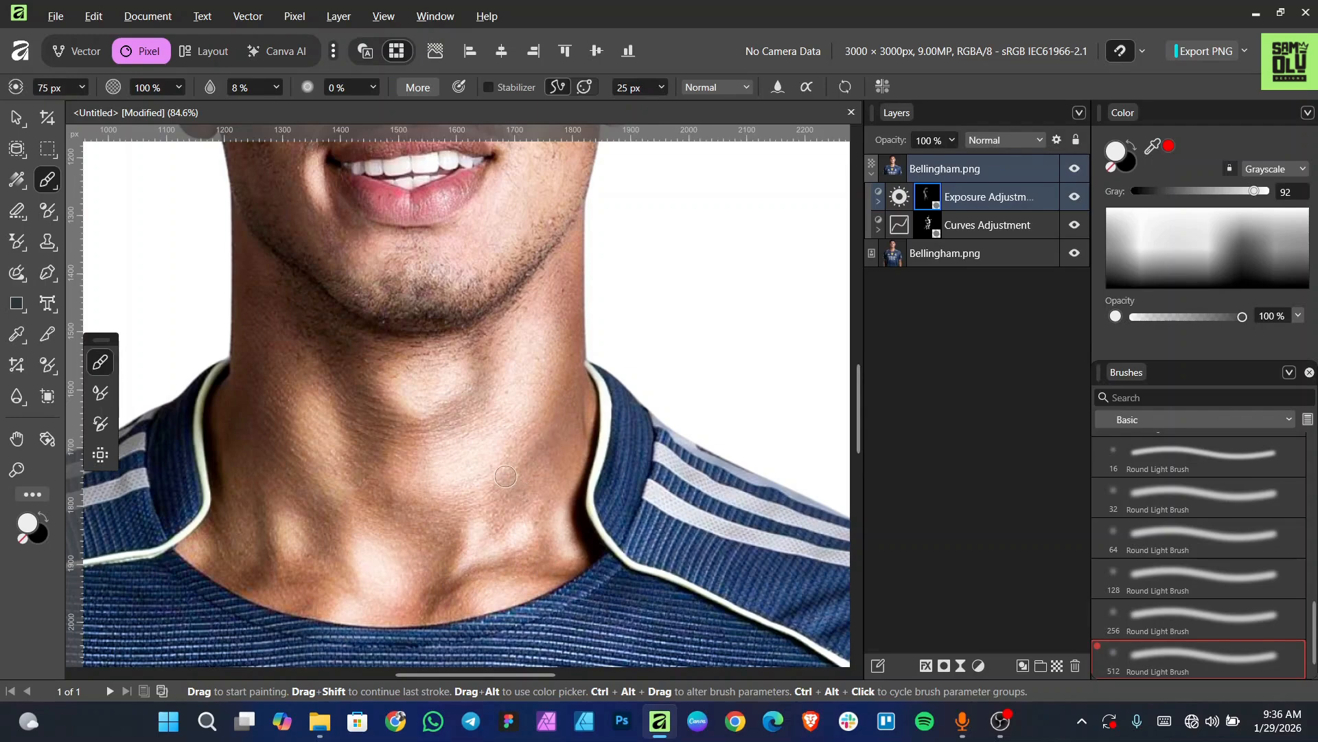
Darken the image-left edge of the face and temple through the Exposure mask with a brush enlarged to 349 px.
{"action": "scroll", "coordinate": [541, 521], "scroll_direction": "down", "scroll_amount": 5}
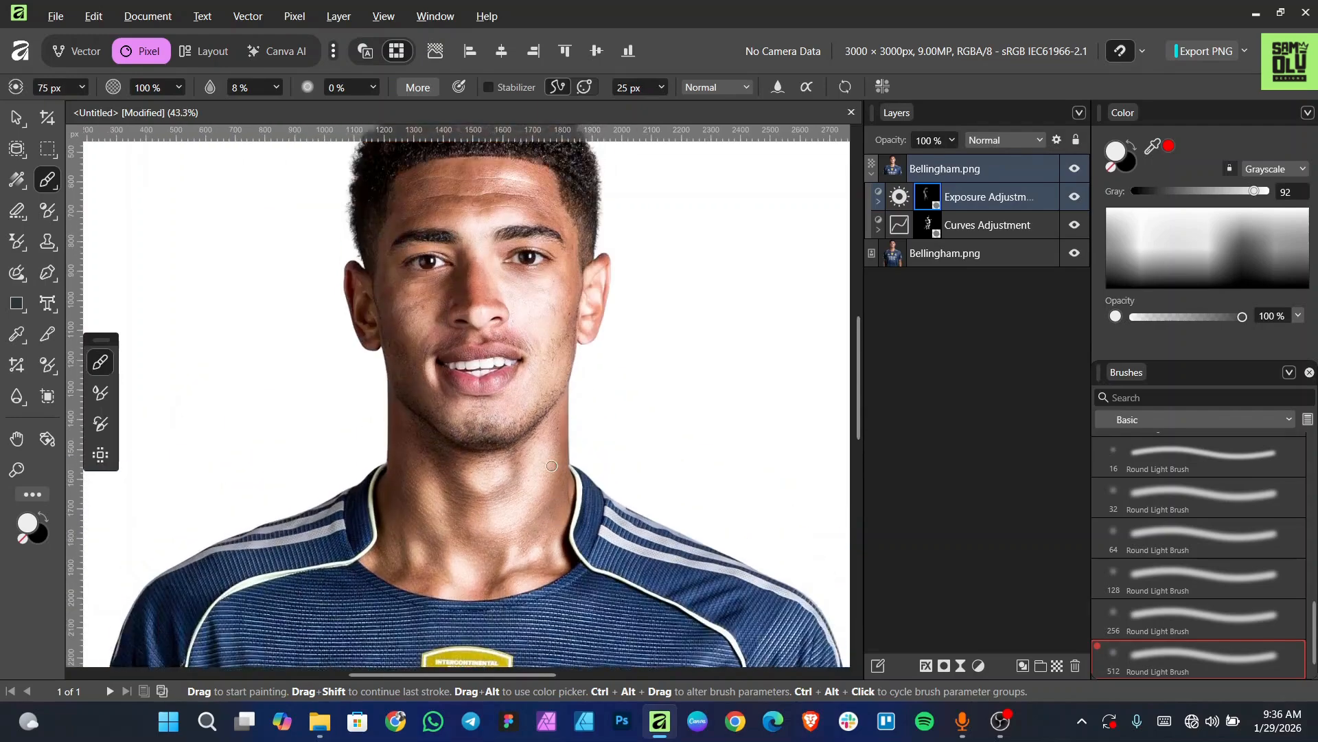
{"action": "scroll", "coordinate": [557, 511], "scroll_direction": "up", "scroll_amount": 1}
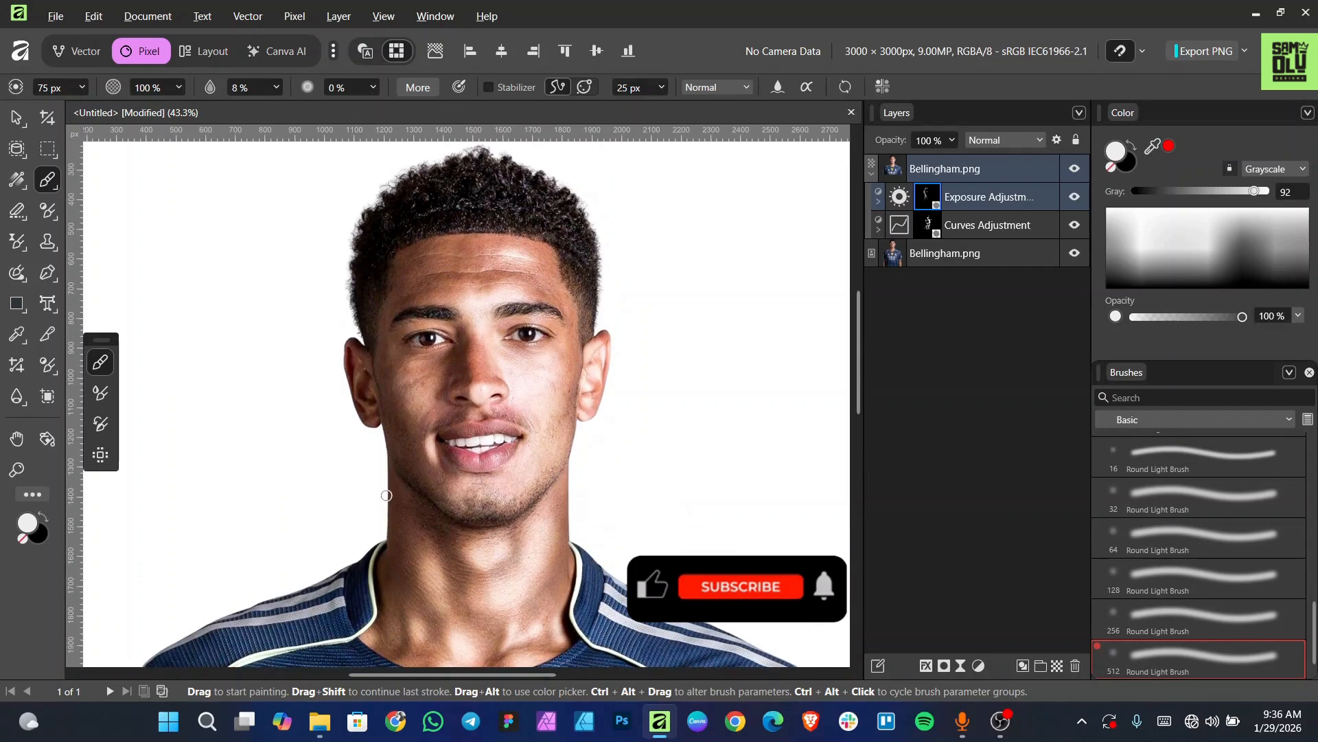
{"action": "key", "text": "bracketright"}
{"action": "key", "text": "bracketright"}
{"action": "key", "text": "bracketright"}
{"action": "key", "text": "bracketright"}
{"action": "key", "text": "bracketright"}
{"action": "key", "text": "bracketright"}
{"action": "key", "text": "bracketright"}
{"action": "key", "text": "bracketright"}
{"action": "key", "text": "bracketright"}
{"action": "key", "text": "bracketright"}
{"action": "key", "text": "bracketright"}
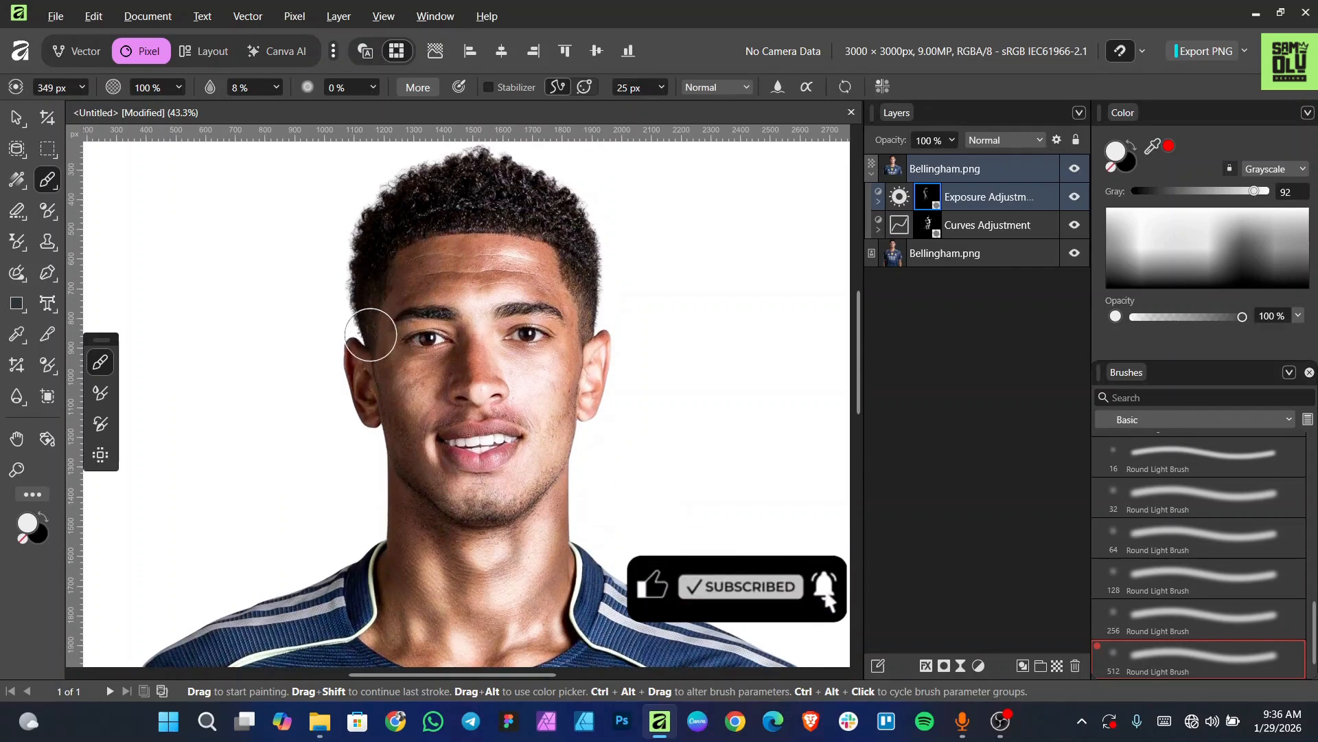
Shade below the image-left eye and along the cheeks through the Exposure mask with a 112 px brush.
{"action": "scroll", "coordinate": [461, 374], "scroll_direction": "up", "scroll_amount": 5}
{"action": "key", "text": "bracketleft"}
{"action": "key", "text": "bracketleft"}
{"action": "key", "text": "bracketleft"}
{"action": "key", "text": "bracketleft"}
{"action": "scroll", "coordinate": [481, 313], "scroll_direction": "up", "scroll_amount": 1}
{"action": "key", "text": "bracketleft"}
{"action": "key", "text": "bracketleft"}
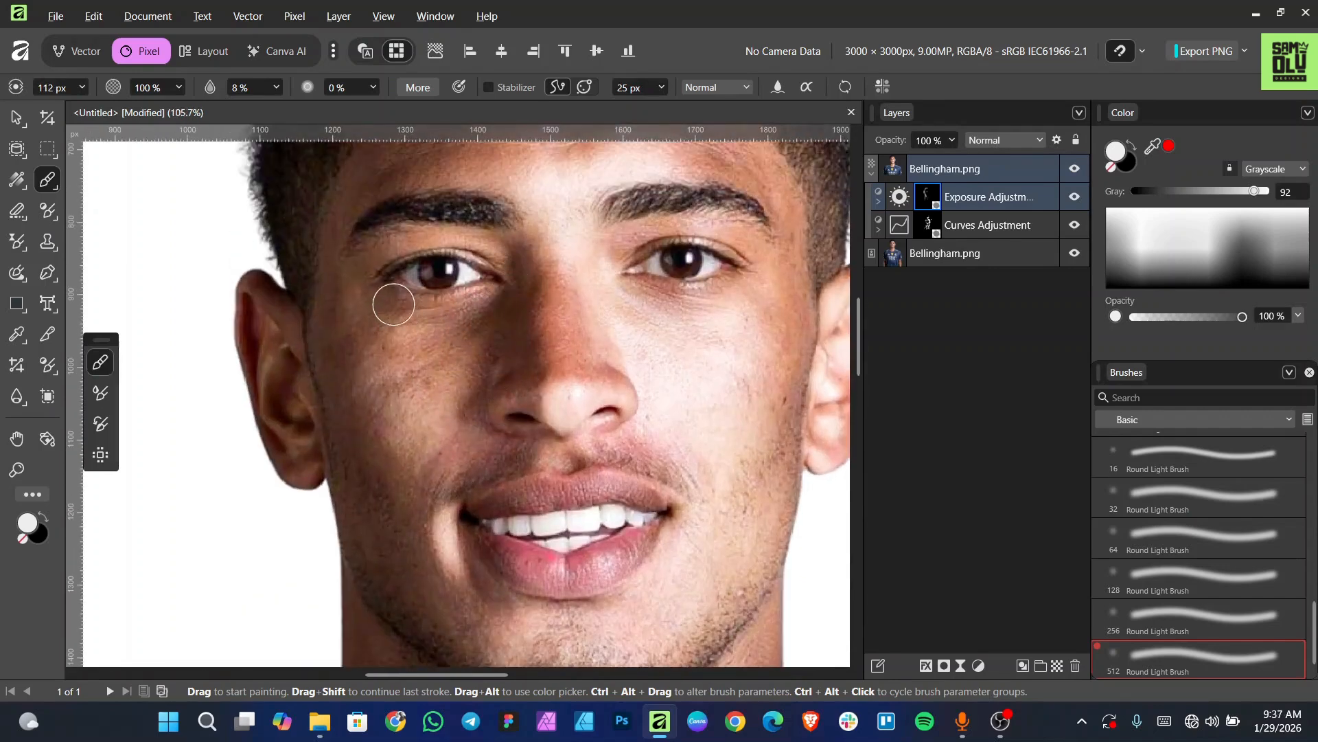
{"action": "scroll", "coordinate": [575, 400], "scroll_direction": "up", "scroll_amount": 2}
{"action": "scroll", "coordinate": [715, 429], "scroll_direction": "down", "scroll_amount": 3}
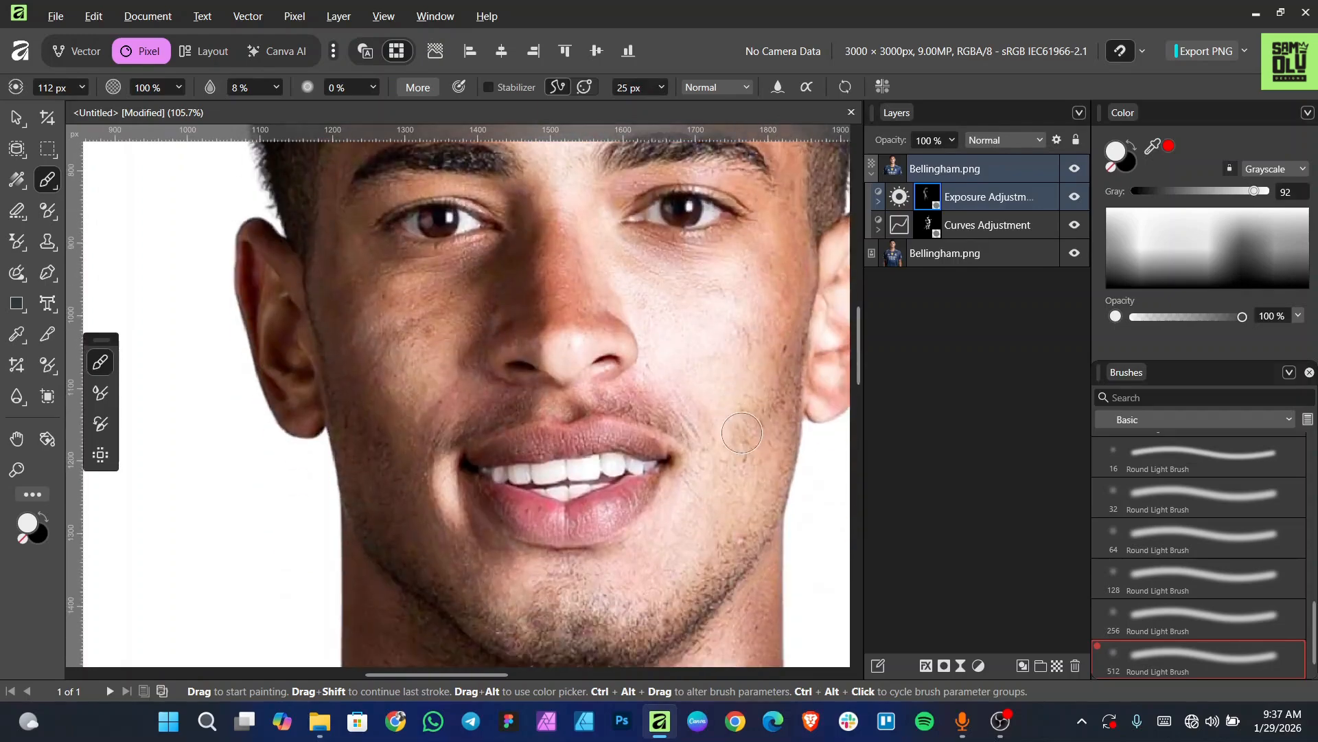
Darken the rim of the image-right ear through the Exposure mask with a 58 px brush.
{"action": "scroll", "coordinate": [739, 432], "scroll_direction": "right", "scroll_amount": 2}
{"action": "scroll", "coordinate": [736, 418], "scroll_direction": "up", "scroll_amount": 3}
{"action": "key", "text": "bracketleft"}
{"action": "key", "text": "bracketleft"}
{"action": "key", "text": "bracketleft"}
{"action": "key", "text": "bracketleft"}
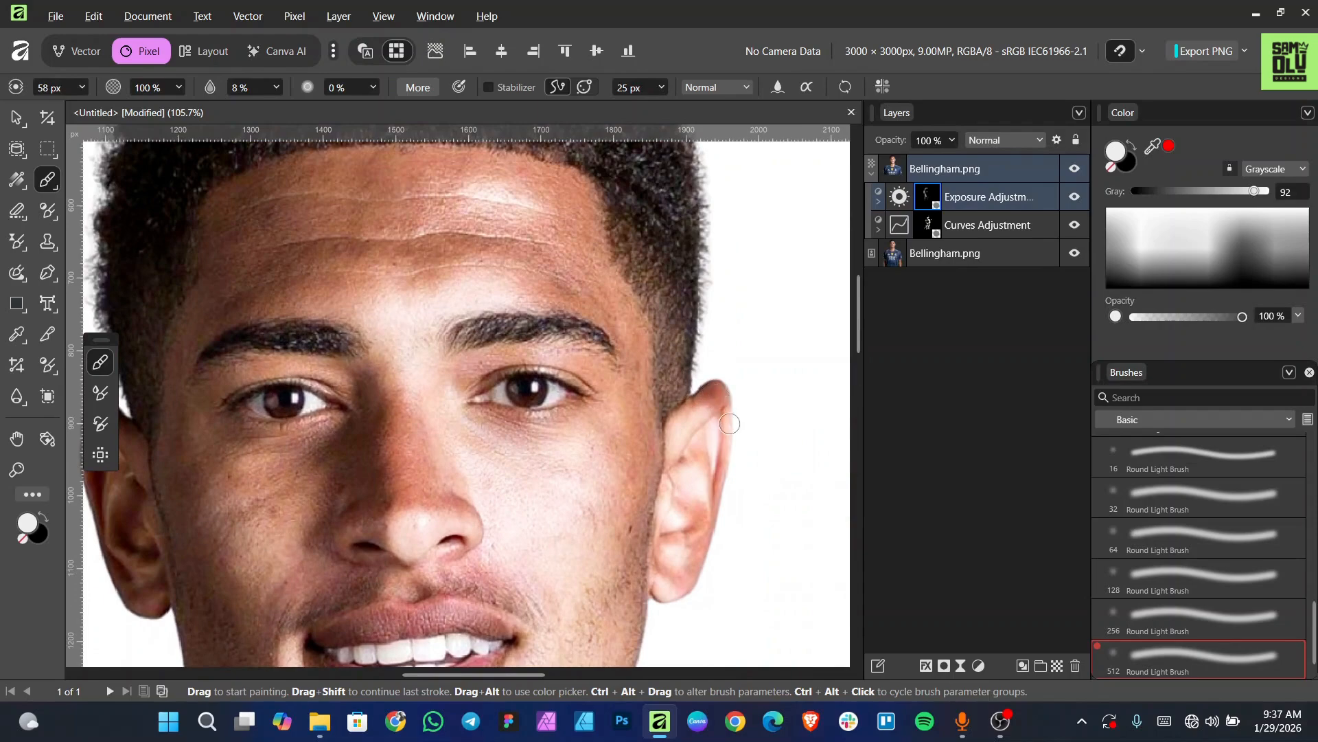
Review the painted shadows on the face, ears, neck and shirt at a wider zoom level.
{"action": "scroll", "coordinate": [544, 471], "scroll_direction": "down", "scroll_amount": 4}
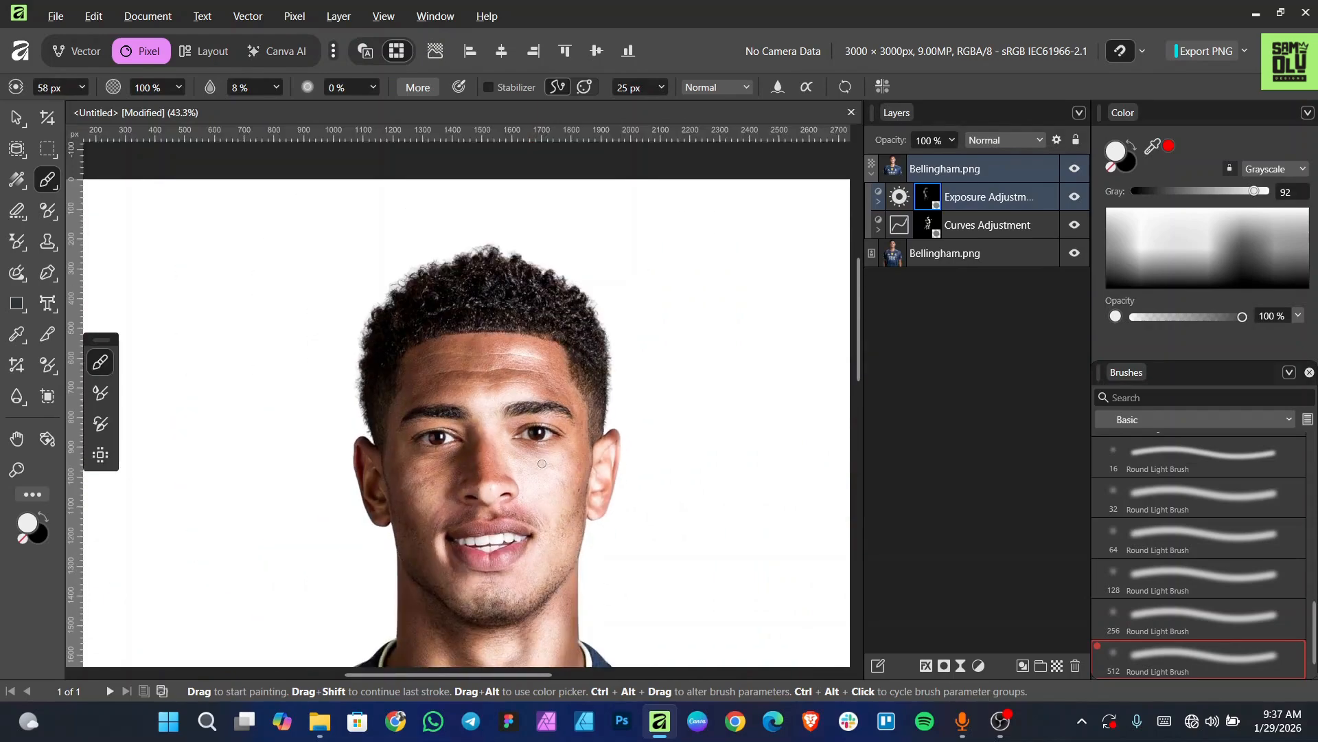
{"action": "scroll", "coordinate": [545, 474], "scroll_direction": "down", "scroll_amount": 2}
{"action": "scroll", "coordinate": [633, 462], "scroll_direction": "up", "scroll_amount": 2}
{"action": "scroll", "coordinate": [632, 462], "scroll_direction": "down", "scroll_amount": 3}
{"action": "scroll", "coordinate": [632, 462], "scroll_direction": "up", "scroll_amount": 3}
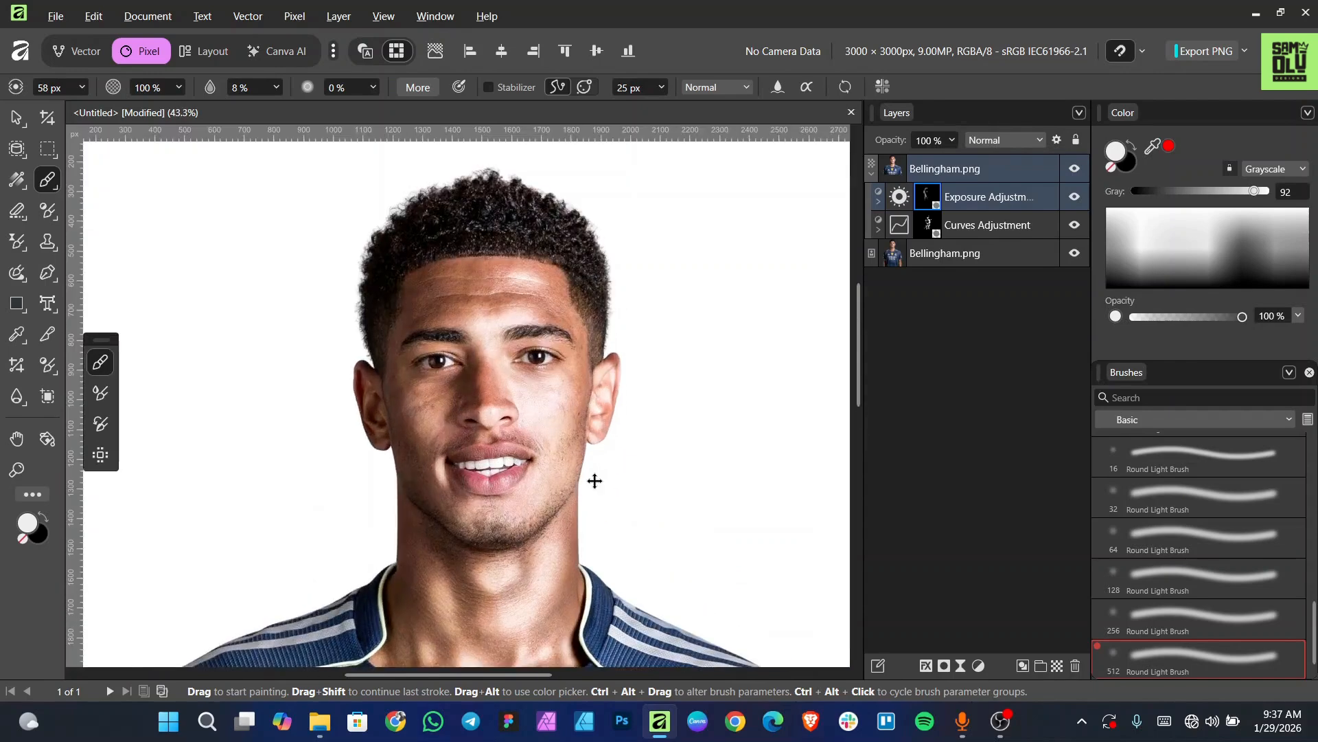
{"action": "scroll", "coordinate": [594, 481], "scroll_direction": "down", "scroll_amount": 1}
{"action": "scroll", "coordinate": [597, 478], "scroll_direction": "up", "scroll_amount": 1}
{"action": "scroll", "coordinate": [636, 395], "scroll_direction": "down", "scroll_amount": 1}
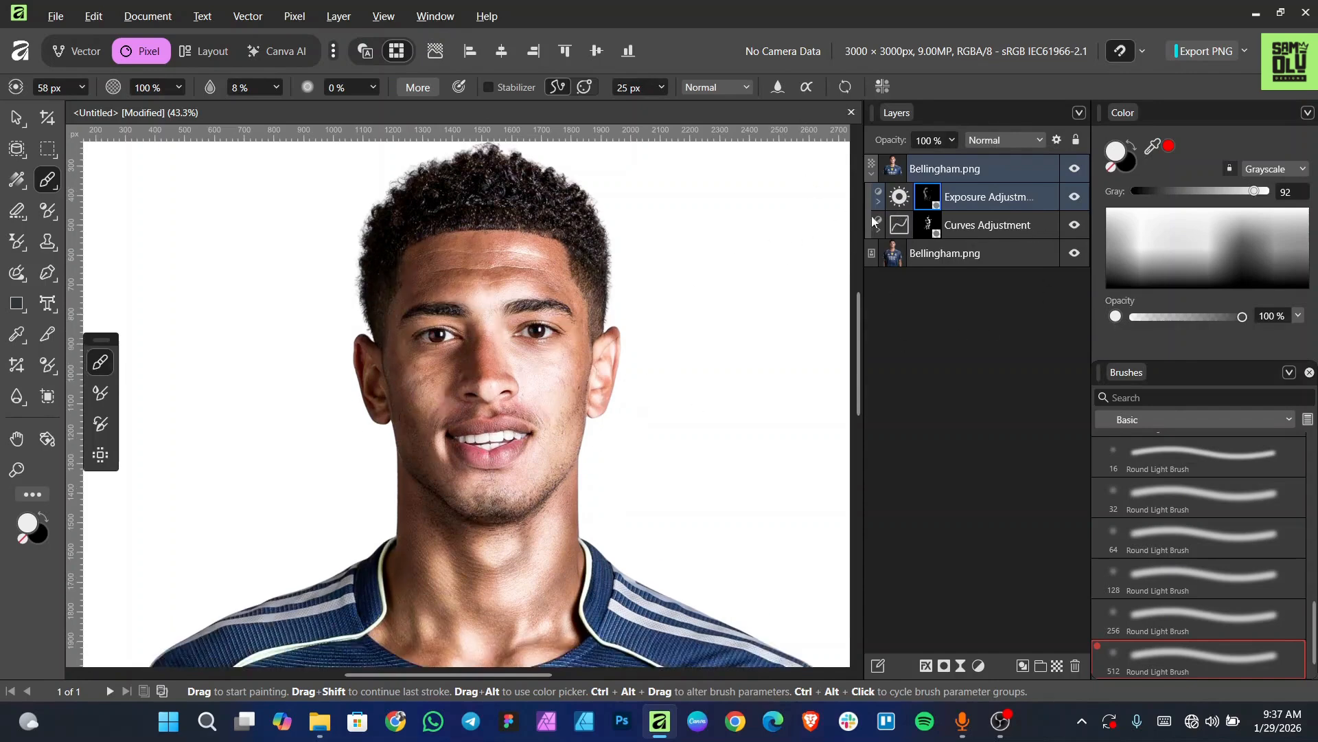
Compare the portrait before and after retouching by toggling the upper Bellingham.png layer, leaving it visible with its adjustments expanded.
{"action": "left_click", "coordinate": [871, 174]}
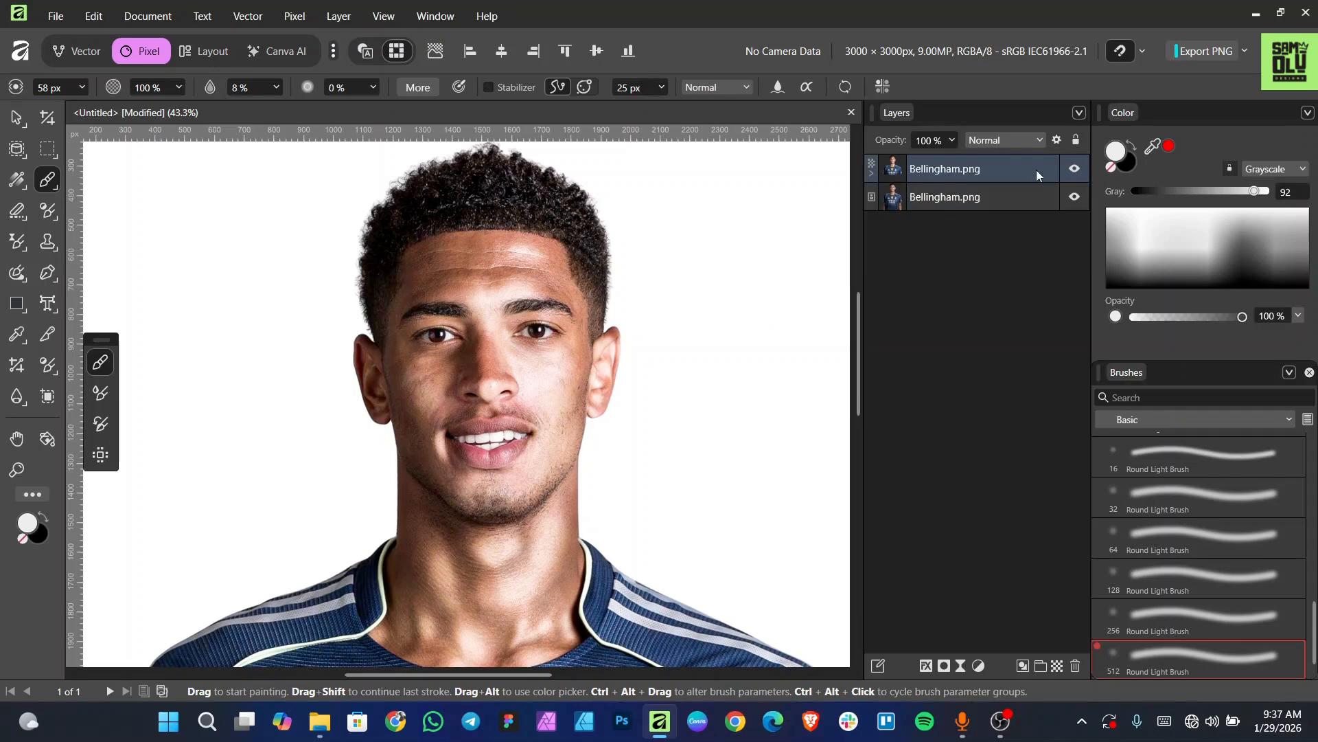
{"action": "left_click", "coordinate": [1075, 169]}
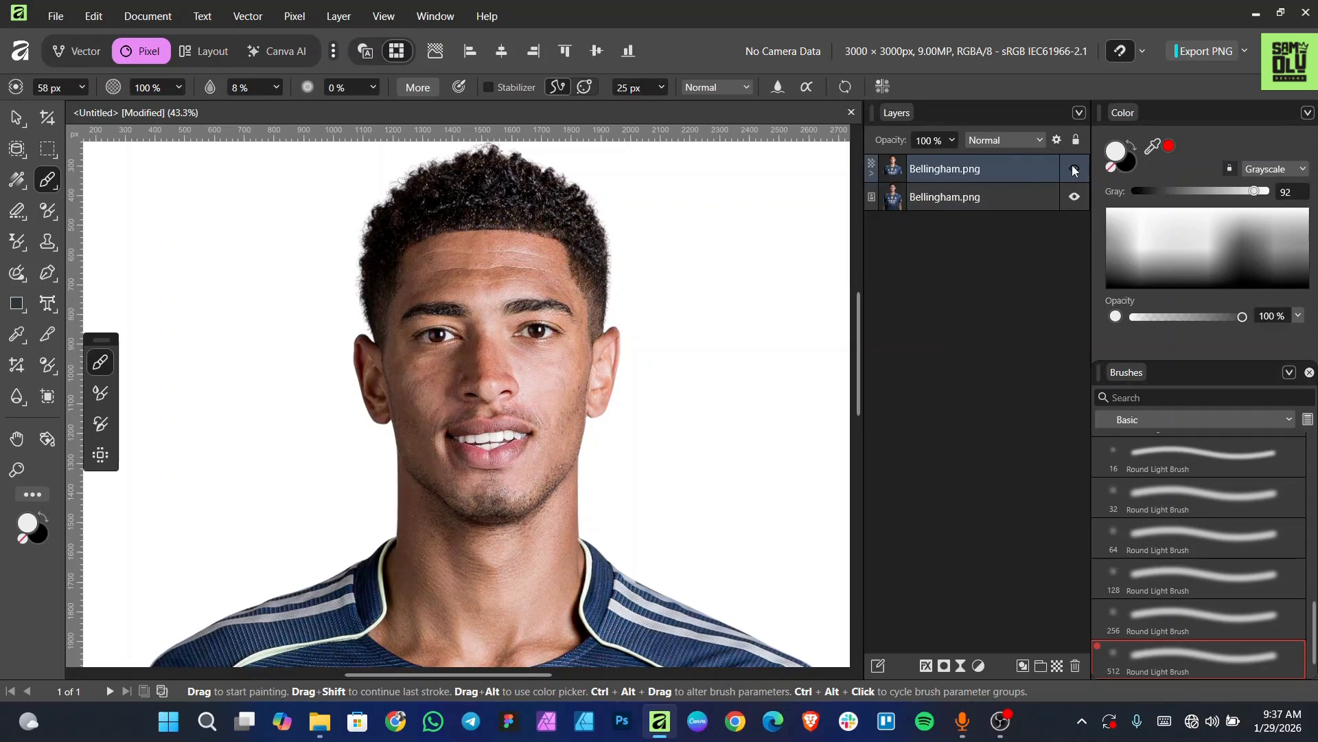
{"action": "left_click", "coordinate": [1074, 170]}
{"action": "left_click", "coordinate": [1075, 170]}
{"action": "left_click", "coordinate": [1075, 170]}
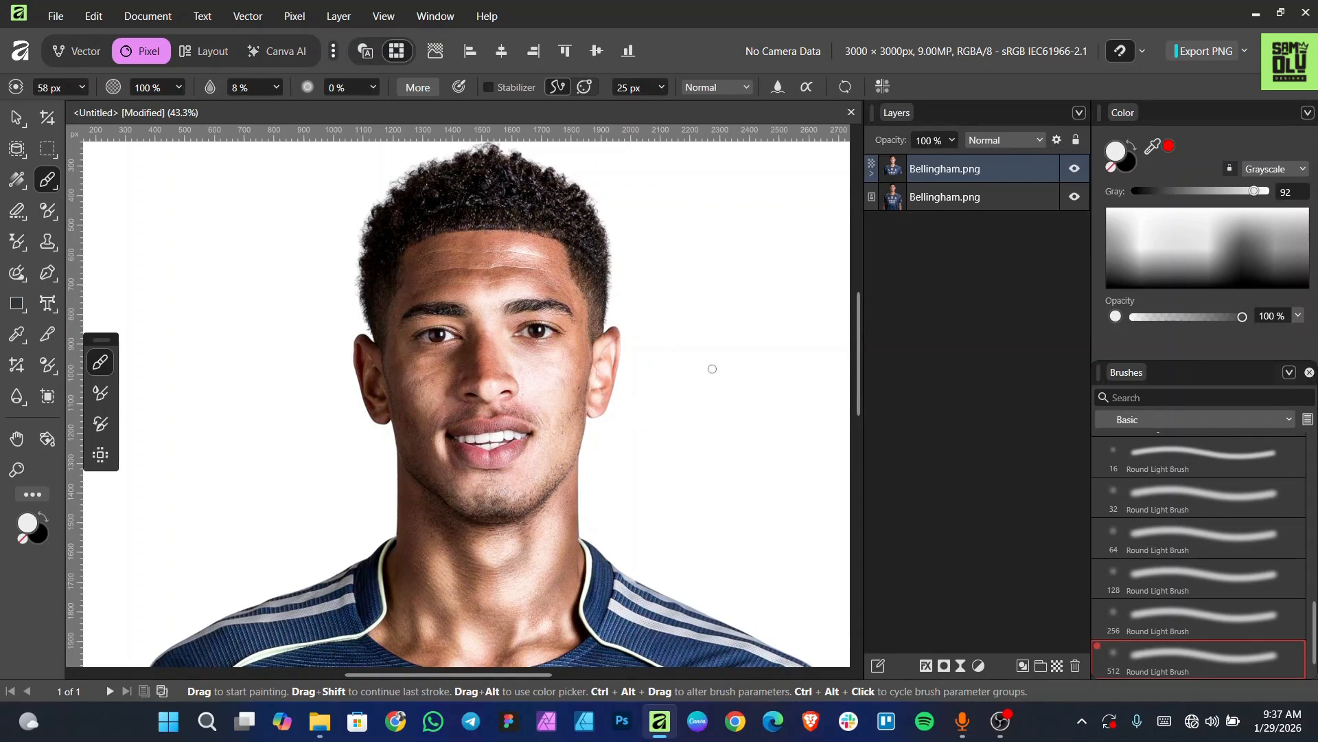
{"action": "left_click", "coordinate": [872, 173]}
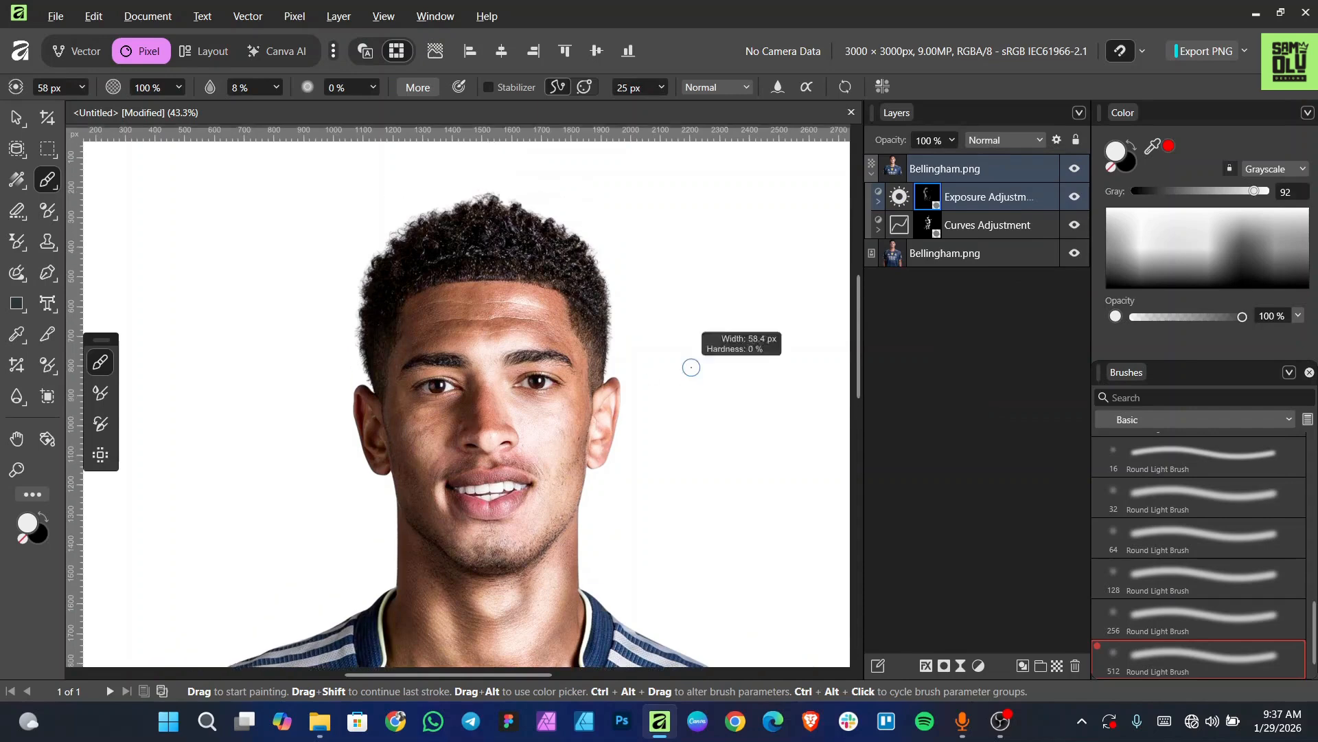
{"action": "scroll", "coordinate": [680, 373], "scroll_direction": "down", "scroll_amount": 2}
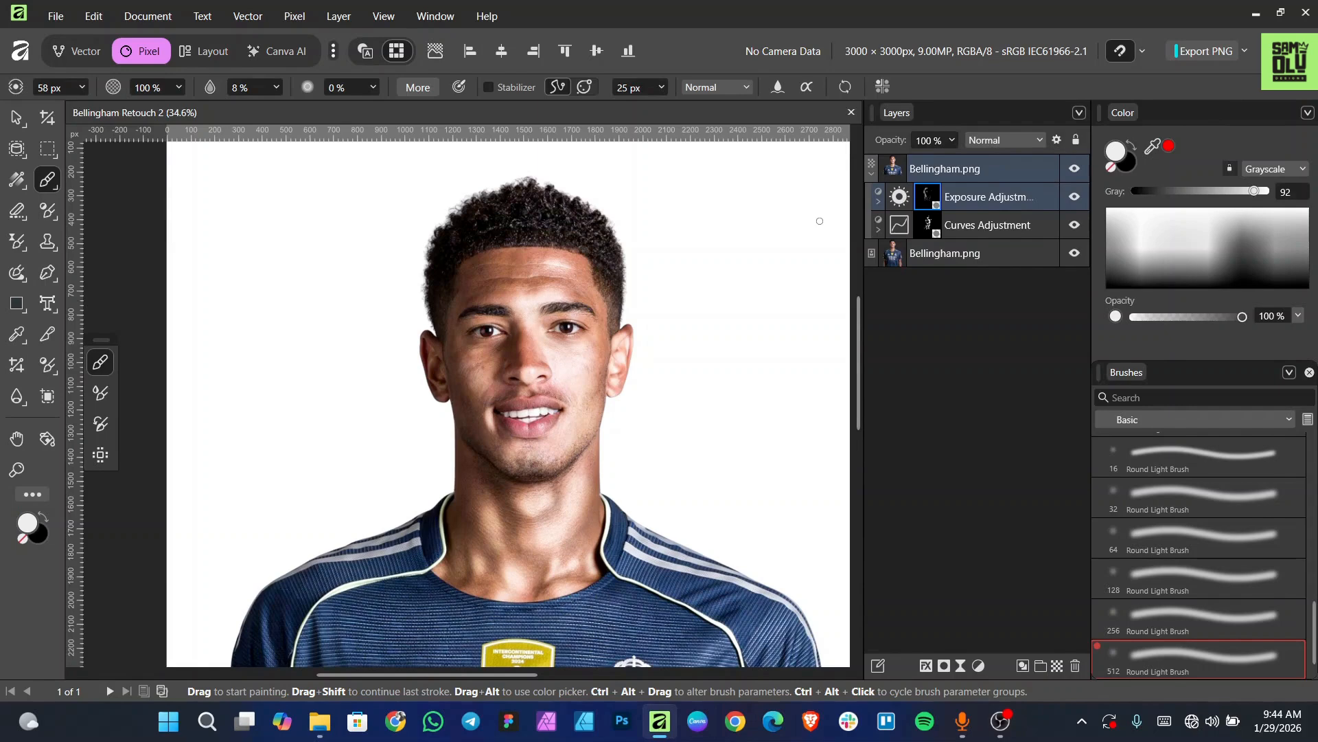
Merge everything visible into a new pixel layer above the upper Bellingham.png layer.
{"action": "right_click", "coordinate": [938, 171]}
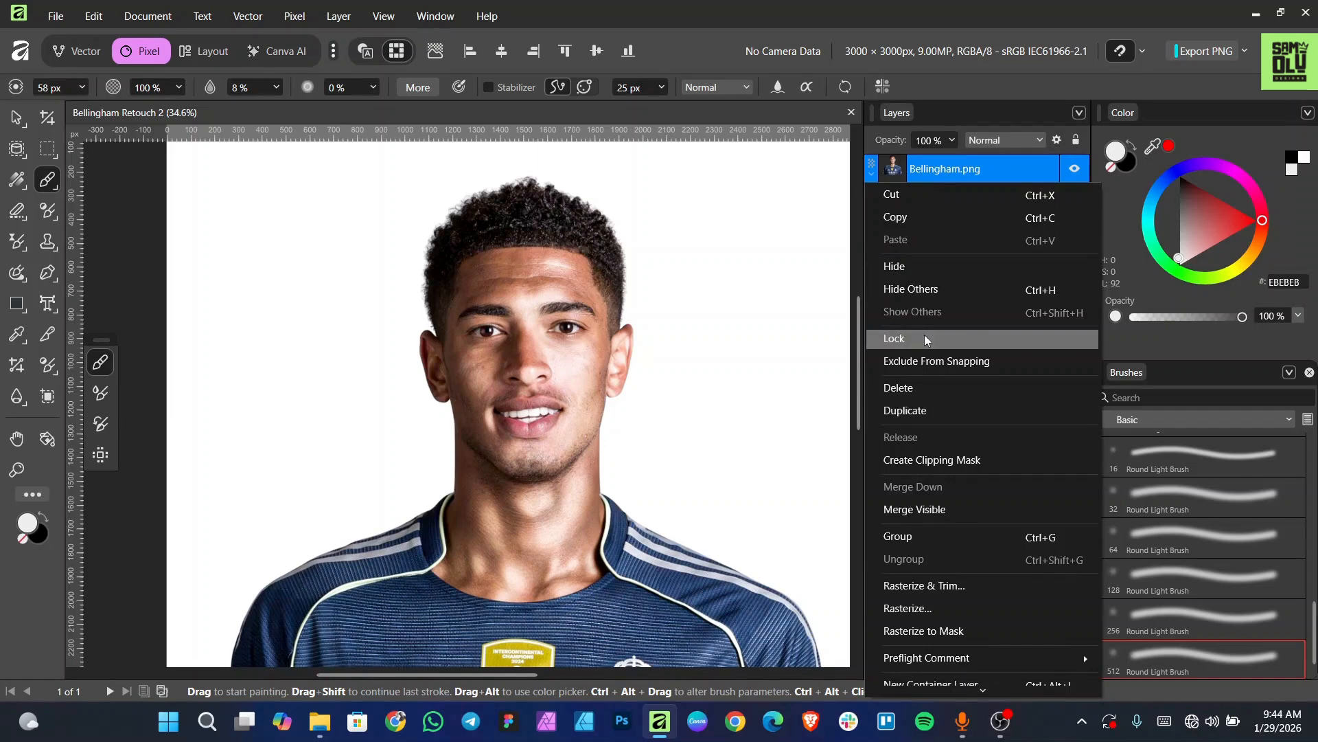
{"action": "scroll", "coordinate": [923, 384], "scroll_direction": "down", "scroll_amount": 1}
{"action": "scroll", "coordinate": [926, 406], "scroll_direction": "down", "scroll_amount": 1}
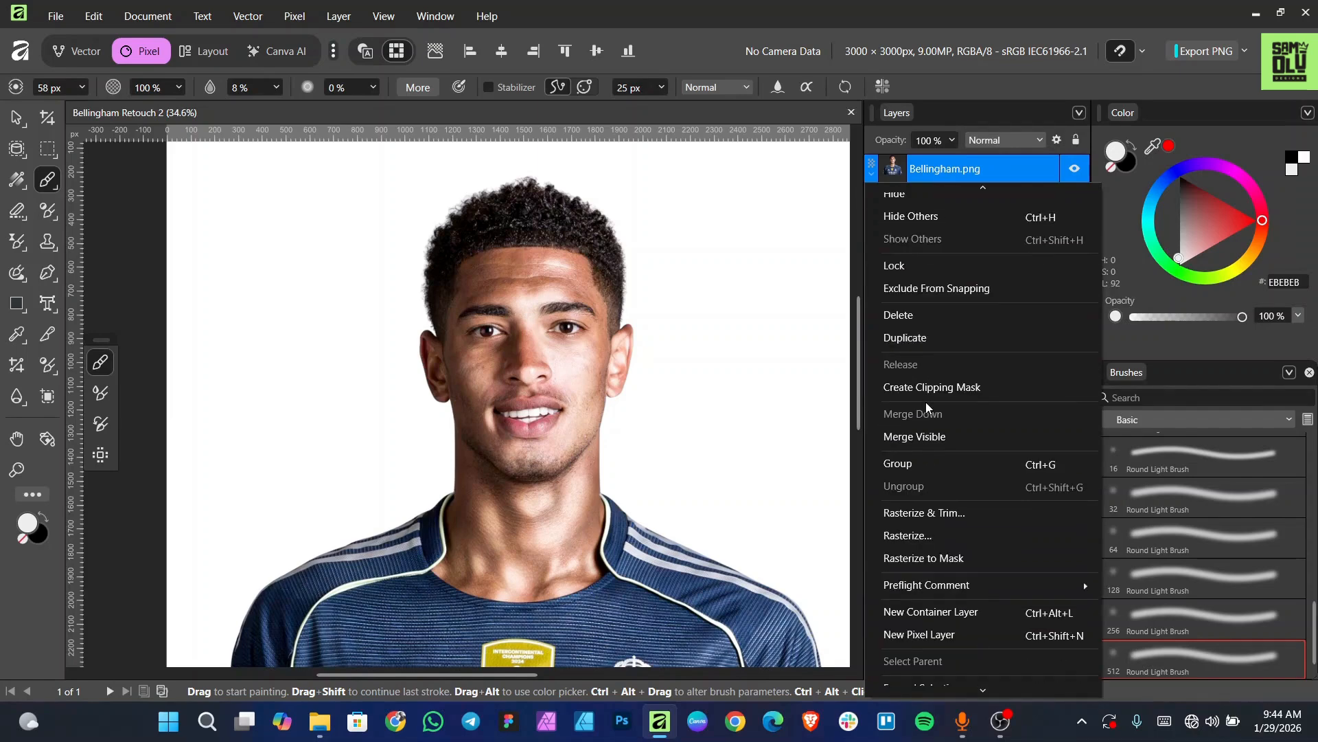
{"action": "left_click", "coordinate": [928, 439]}
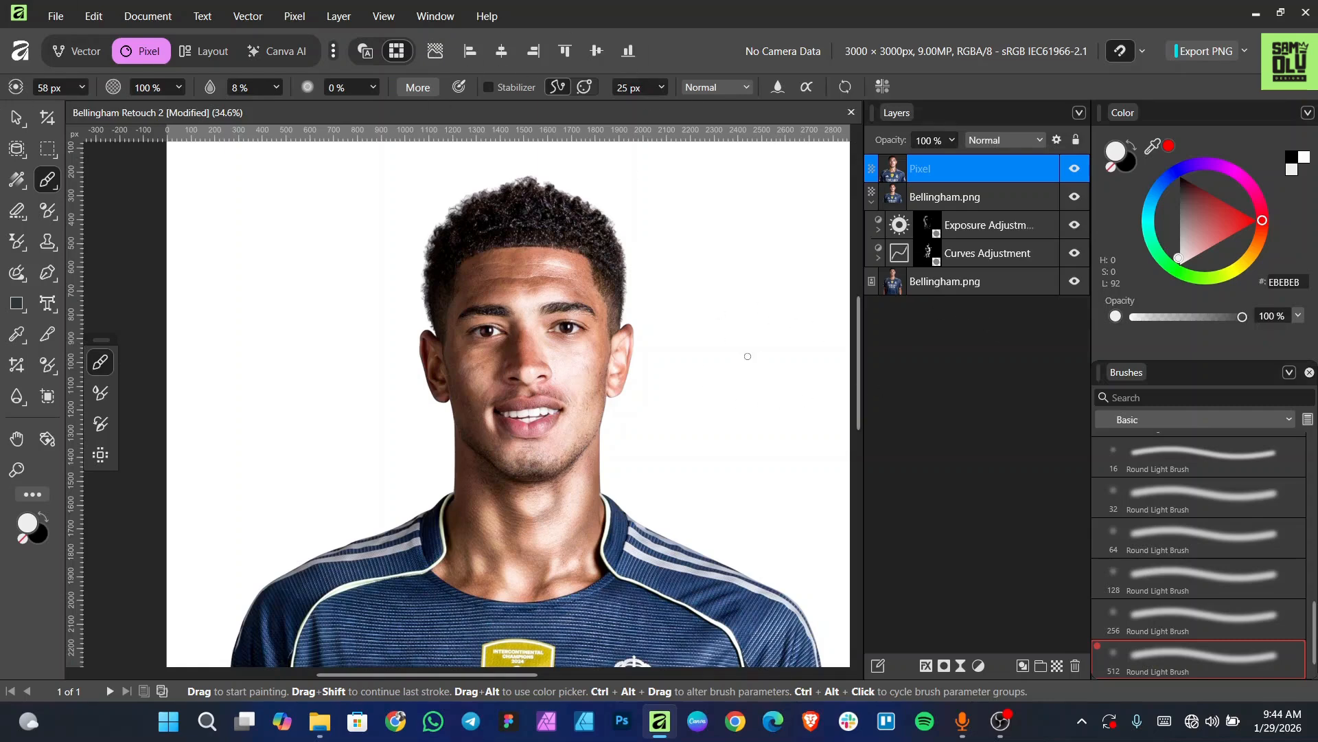
{"action": "scroll", "coordinate": [640, 376], "scroll_direction": "down", "scroll_amount": 2}
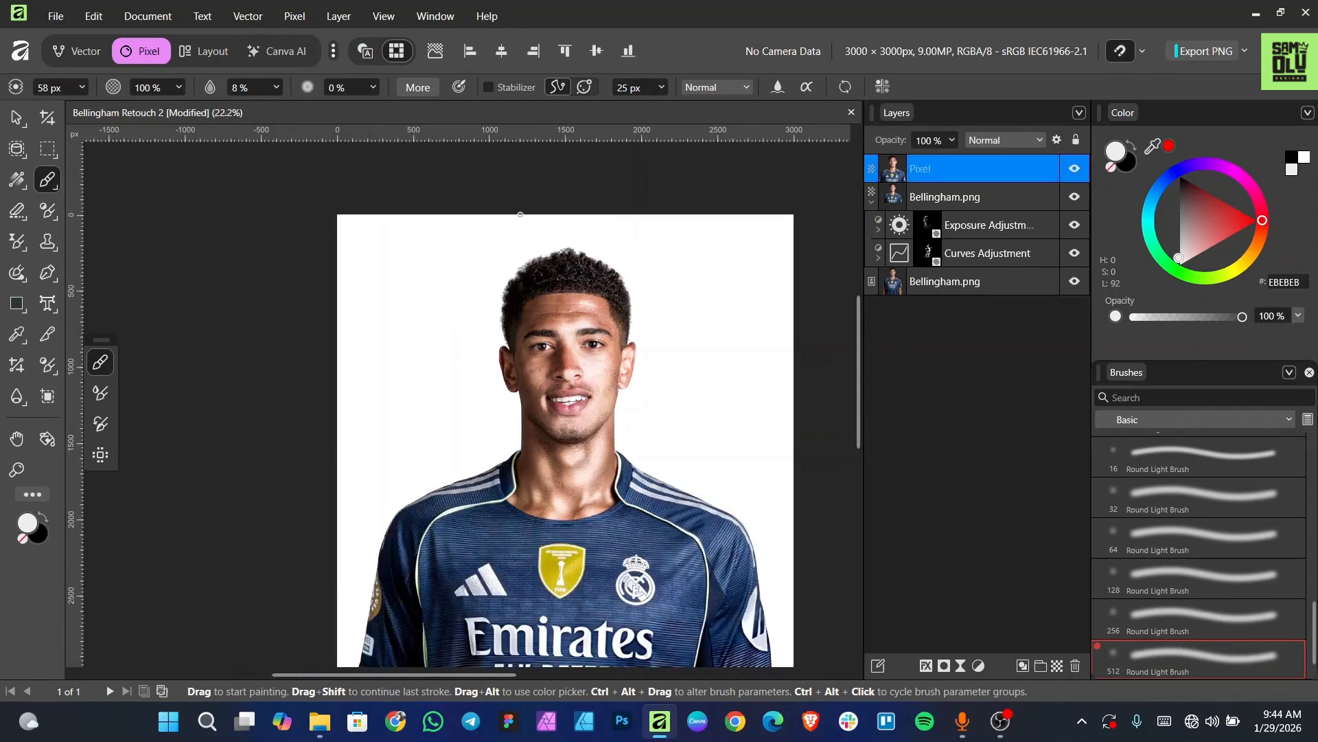
Open the merged Pixel layer for developing and look over the face and hair up close.
{"action": "left_click", "coordinate": [16, 118]}
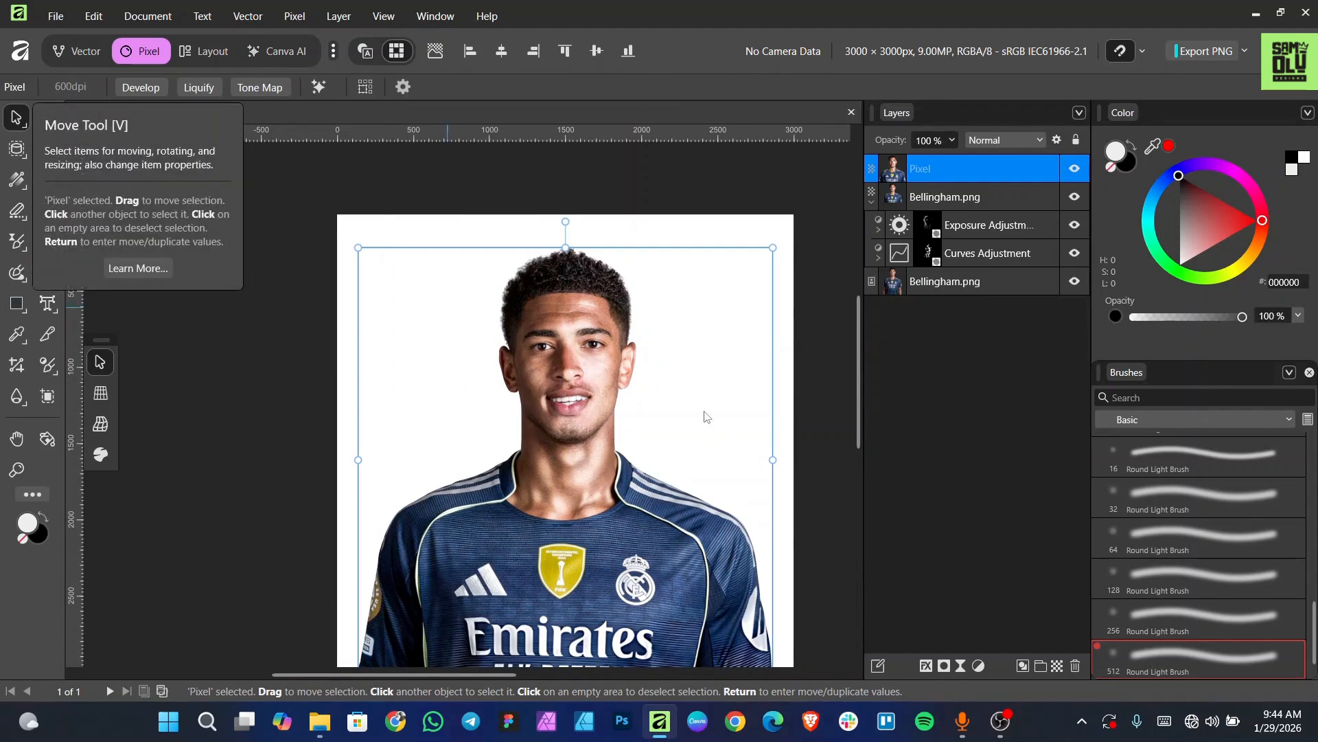
{"action": "scroll", "coordinate": [536, 331], "scroll_direction": "up", "scroll_amount": 2}
{"action": "scroll", "coordinate": [494, 268], "scroll_direction": "up", "scroll_amount": 1}
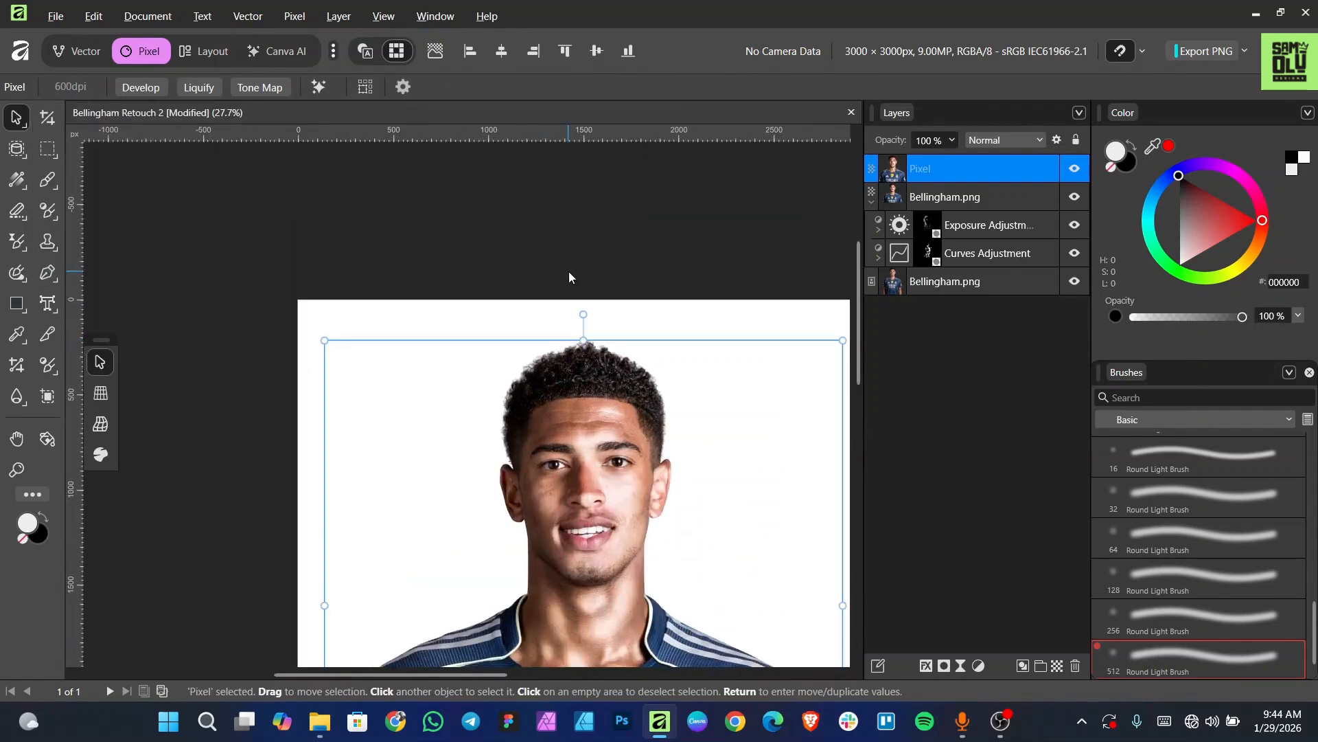
{"action": "scroll", "coordinate": [527, 268], "scroll_direction": "down", "scroll_amount": 1}
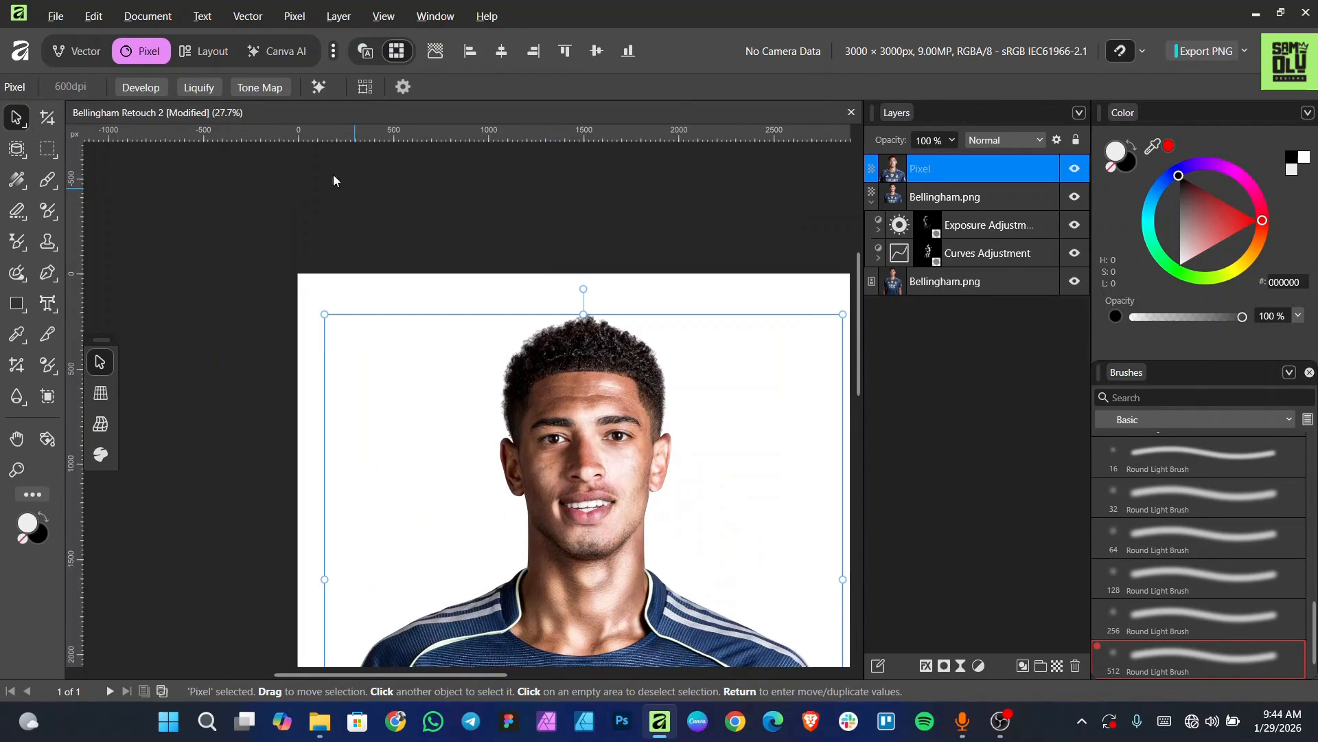
{"action": "left_click", "coordinate": [150, 89]}
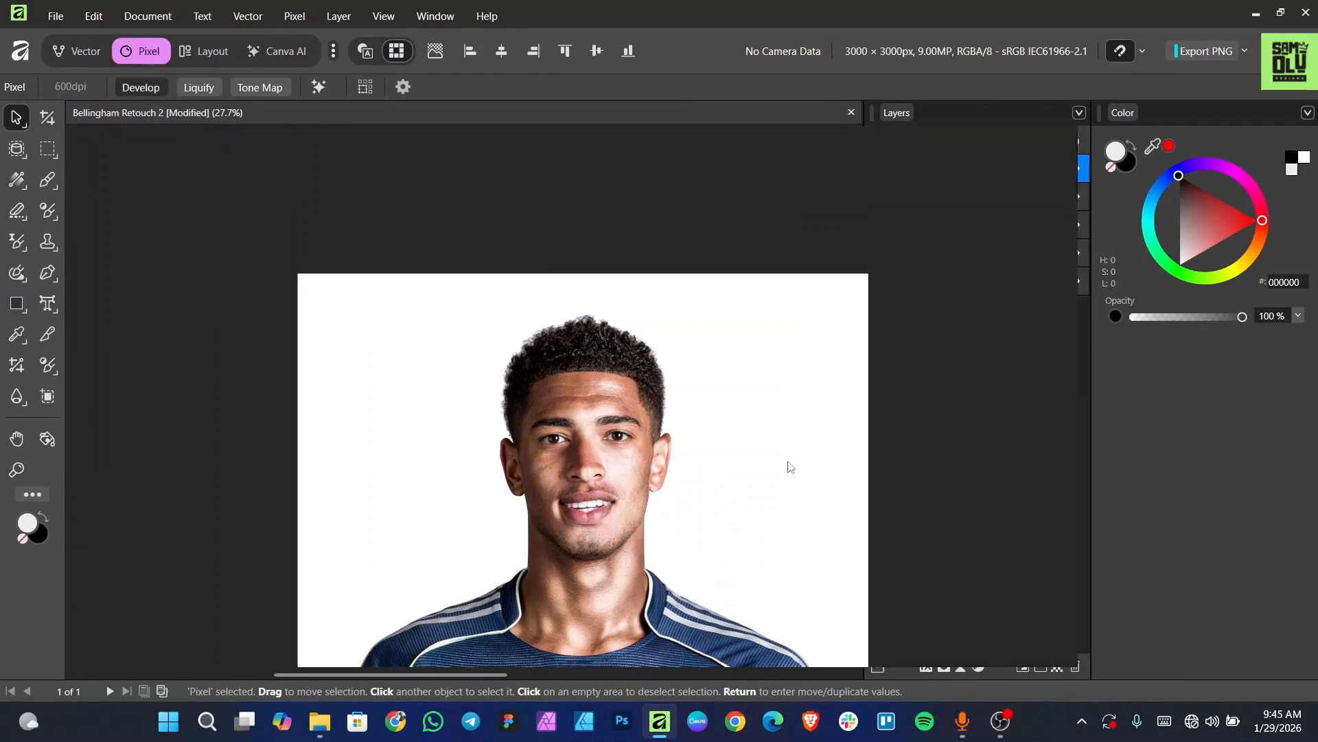
{"action": "scroll", "coordinate": [824, 399], "scroll_direction": "down", "scroll_amount": 4}
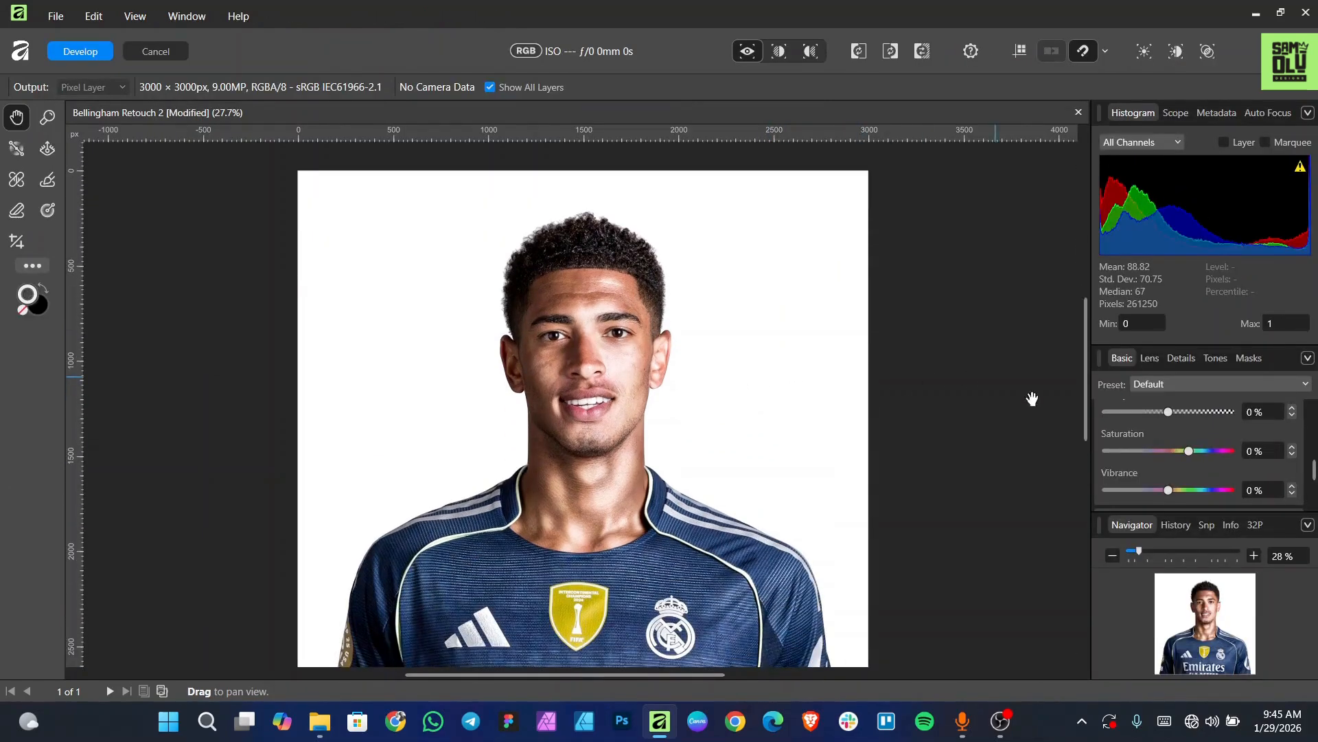
{"action": "scroll", "coordinate": [789, 460], "scroll_direction": "up", "scroll_amount": 3}
{"action": "scroll", "coordinate": [789, 459], "scroll_direction": "down", "scroll_amount": 2}
{"action": "scroll", "coordinate": [791, 459], "scroll_direction": "up", "scroll_amount": 2}
{"action": "scroll", "coordinate": [793, 458], "scroll_direction": "down", "scroll_amount": 3}
{"action": "scroll", "coordinate": [793, 457], "scroll_direction": "up", "scroll_amount": 2}
{"action": "scroll", "coordinate": [793, 457], "scroll_direction": "left", "scroll_amount": 3}
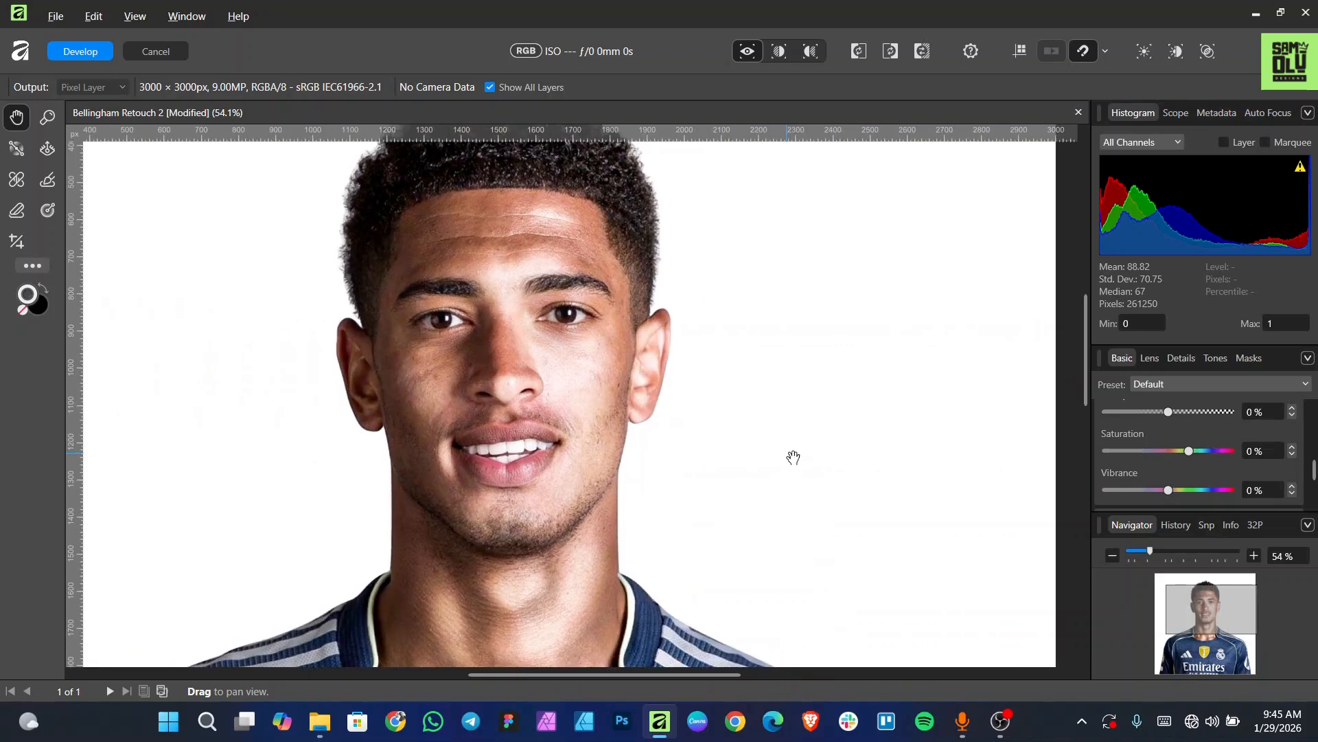
{"action": "scroll", "coordinate": [793, 457], "scroll_direction": "up", "scroll_amount": 3}
{"action": "scroll", "coordinate": [851, 479], "scroll_direction": "down", "scroll_amount": 1}
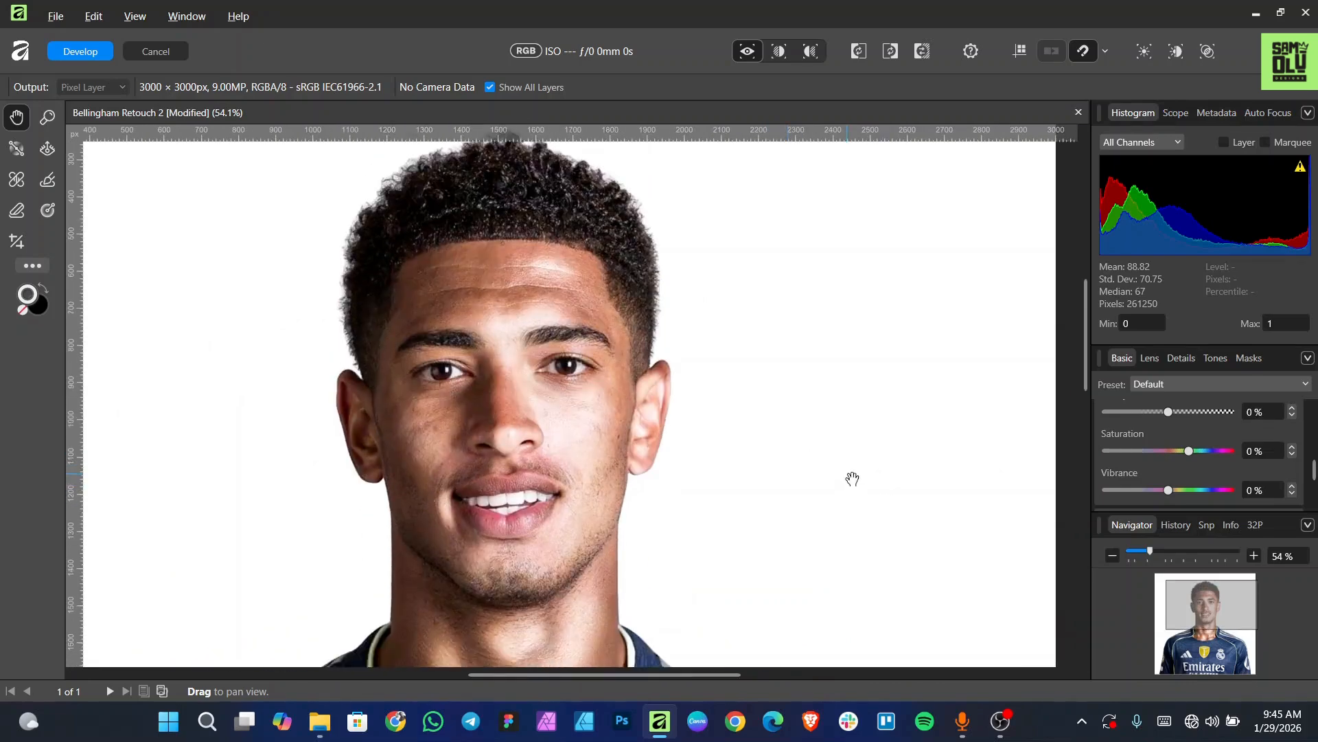
Sharpen the merged layer with Detail Refinement at 22% radius and 100% amount, and apply the development.
{"action": "left_click", "coordinate": [1183, 359]}
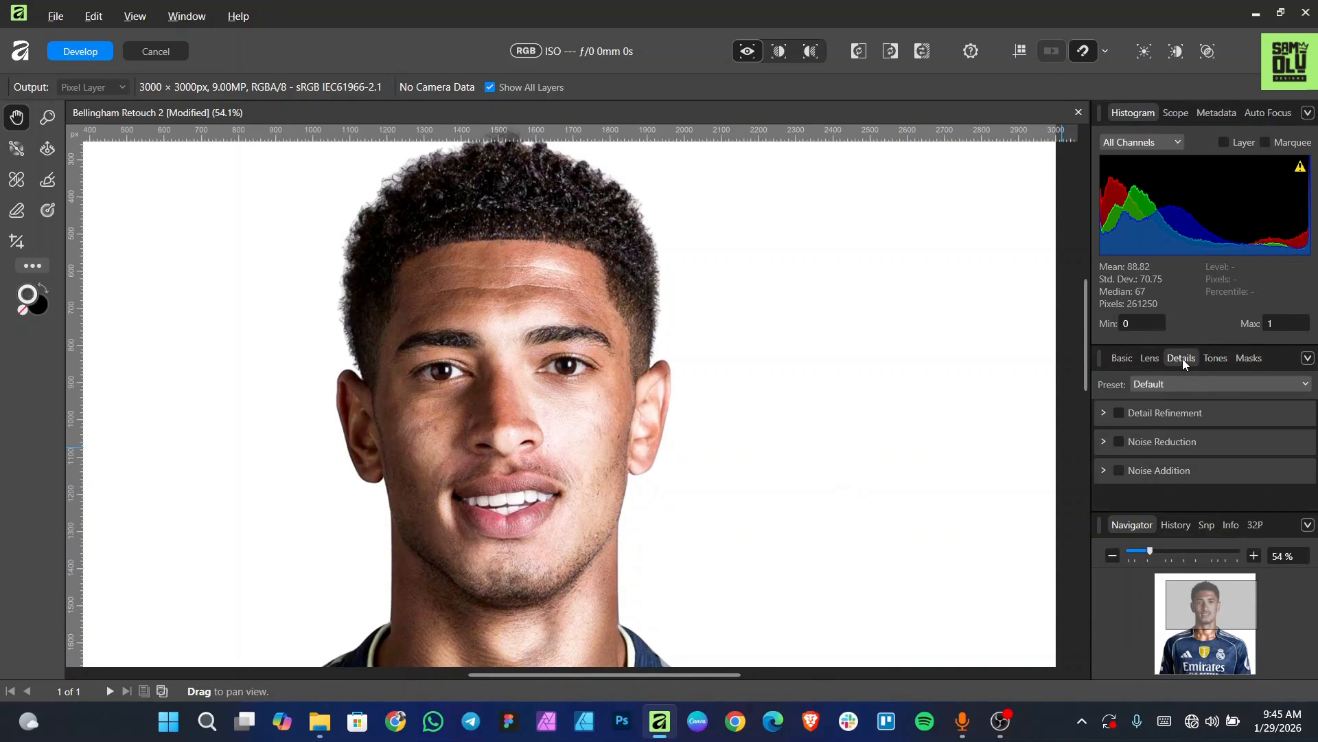
{"action": "left_click", "coordinate": [1119, 411]}
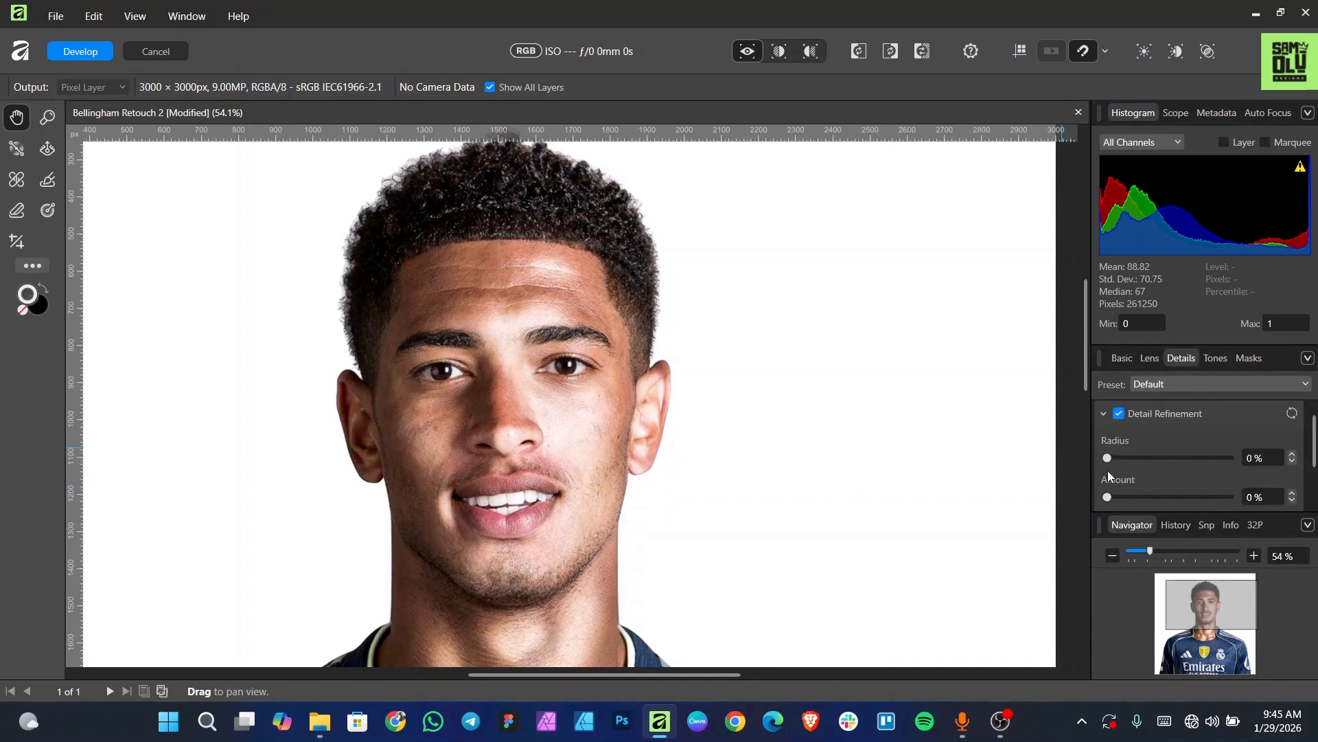
{"action": "left_click_drag", "start_coordinate": [1108, 460], "coordinate": [1247, 506]}
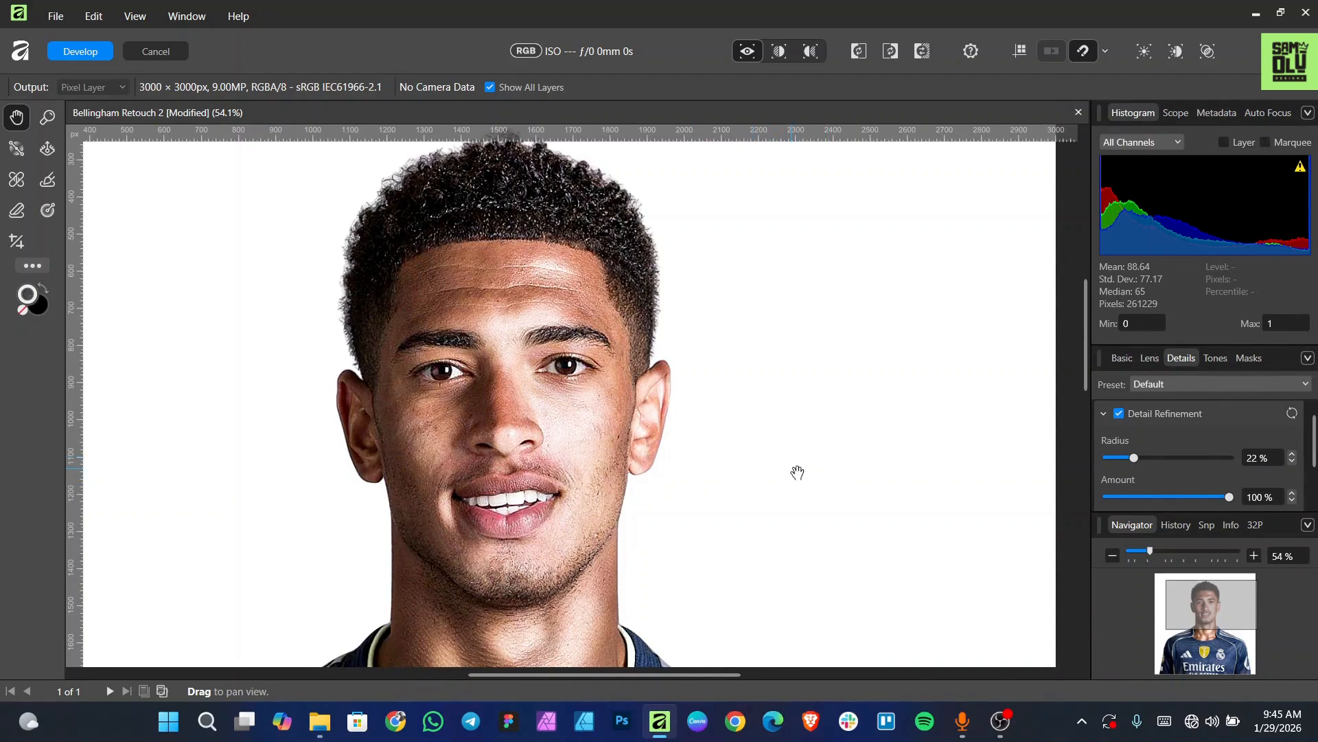
{"action": "scroll", "coordinate": [739, 474], "scroll_direction": "down", "scroll_amount": 4}
{"action": "scroll", "coordinate": [747, 469], "scroll_direction": "up", "scroll_amount": 5}
{"action": "scroll", "coordinate": [710, 371], "scroll_direction": "down", "scroll_amount": 3}
{"action": "left_click", "coordinate": [68, 59]}
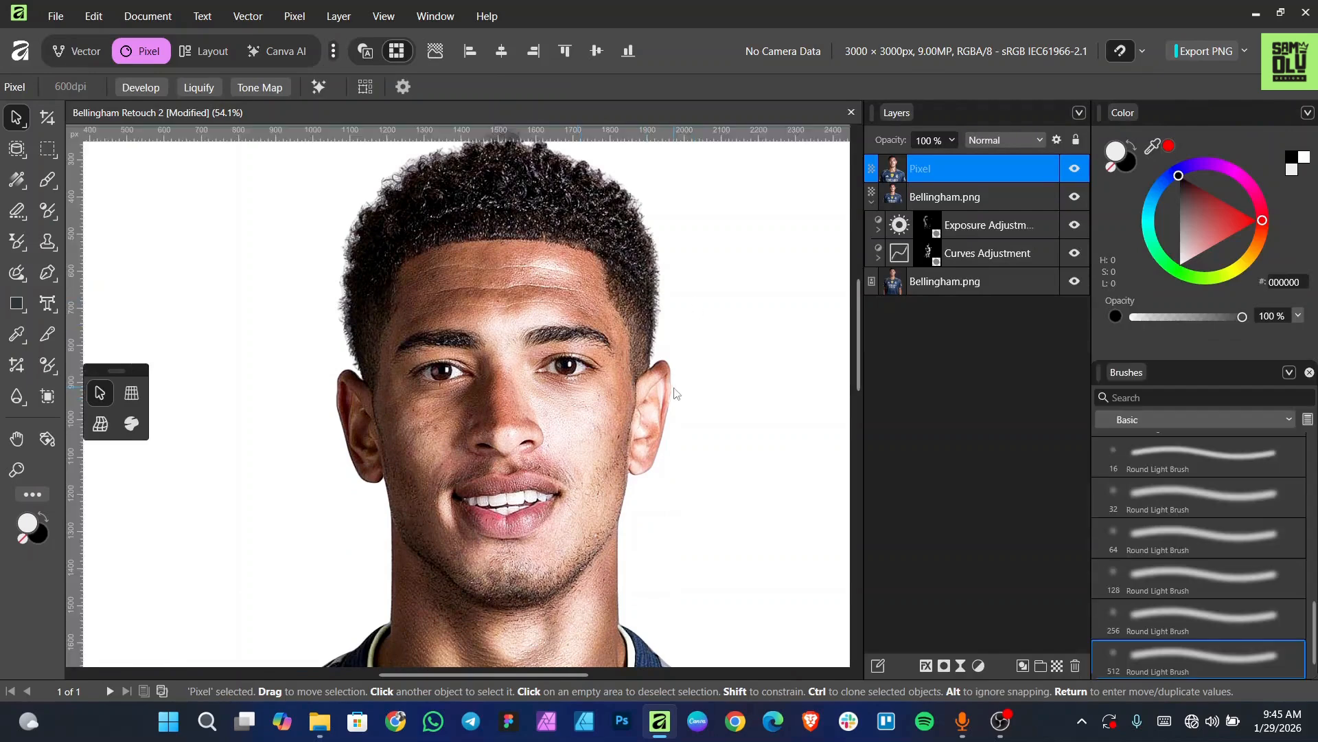
Add a copy of the sharpened Pixel layer on top and open it for developing.
{"action": "scroll", "coordinate": [689, 377], "scroll_direction": "down", "scroll_amount": 1}
{"action": "scroll", "coordinate": [736, 383], "scroll_direction": "down", "scroll_amount": 1}
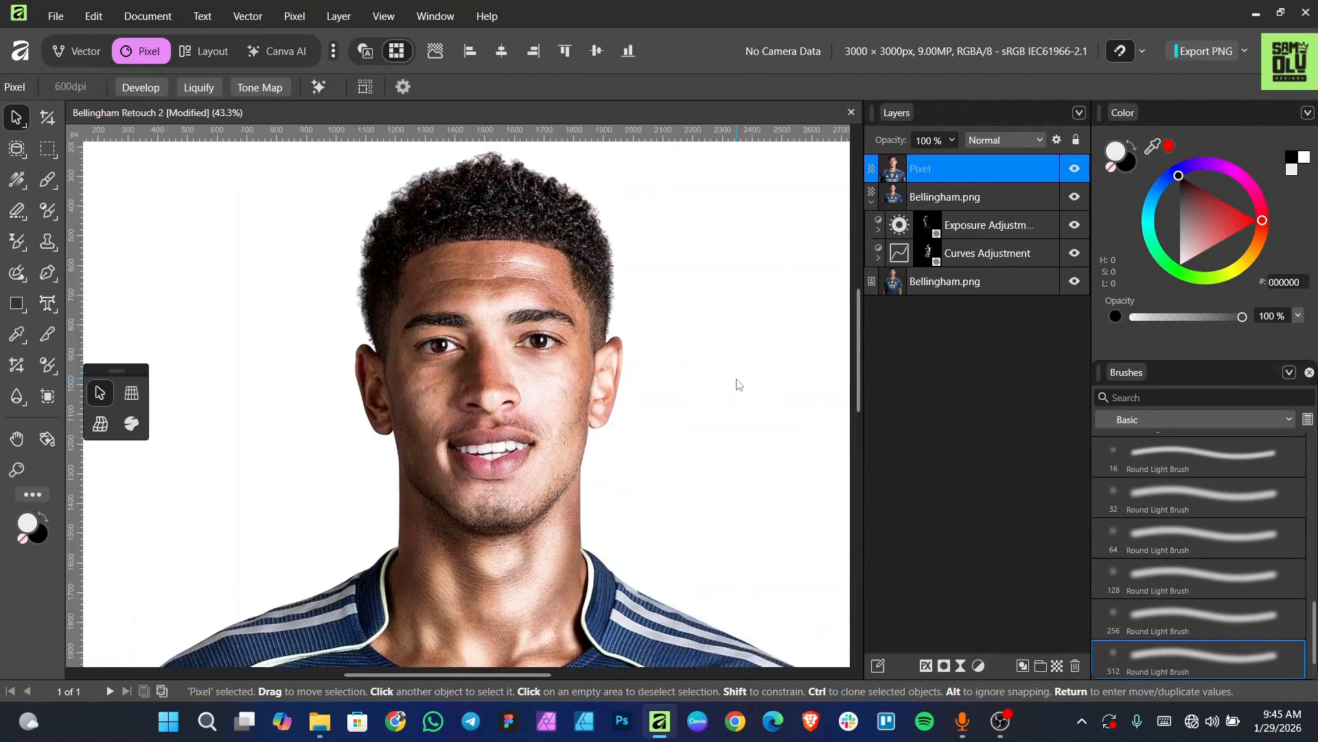
{"action": "scroll", "coordinate": [737, 384], "scroll_direction": "up", "scroll_amount": 1}
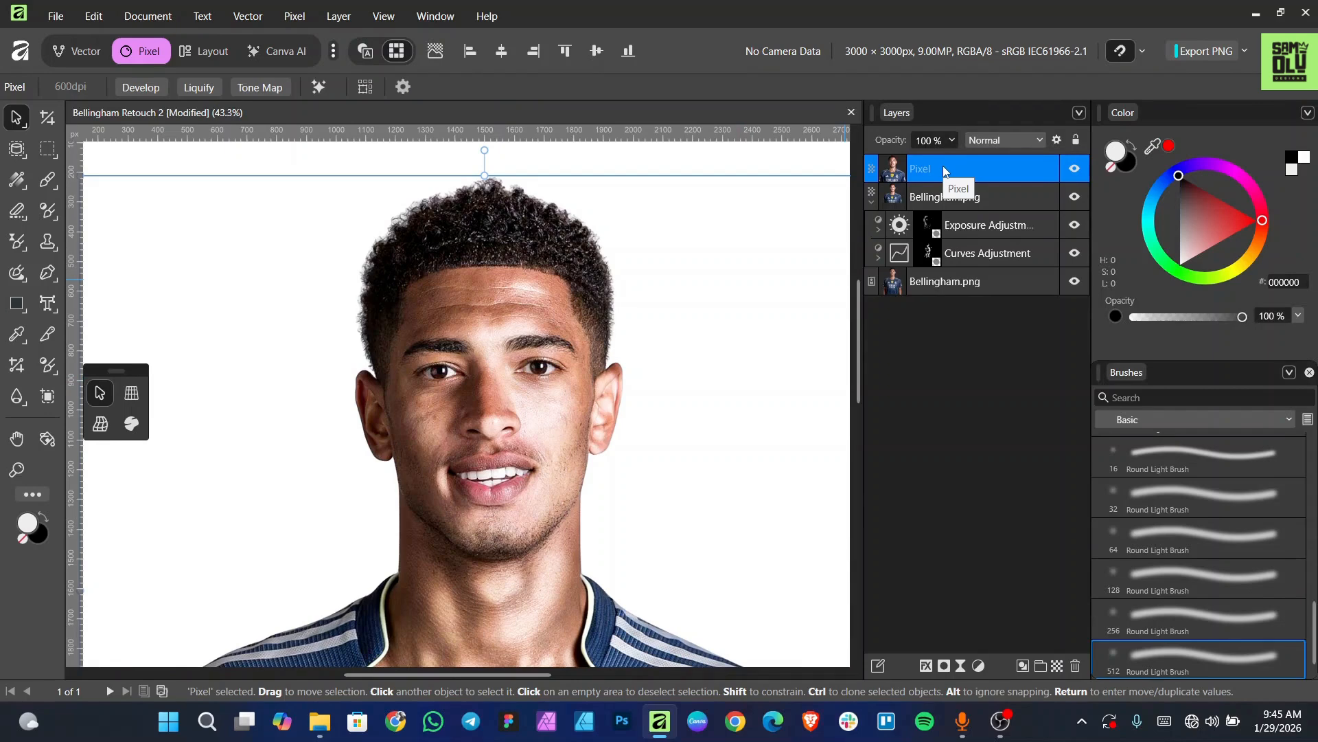
{"action": "key", "text": "ctrl+shift+n"}
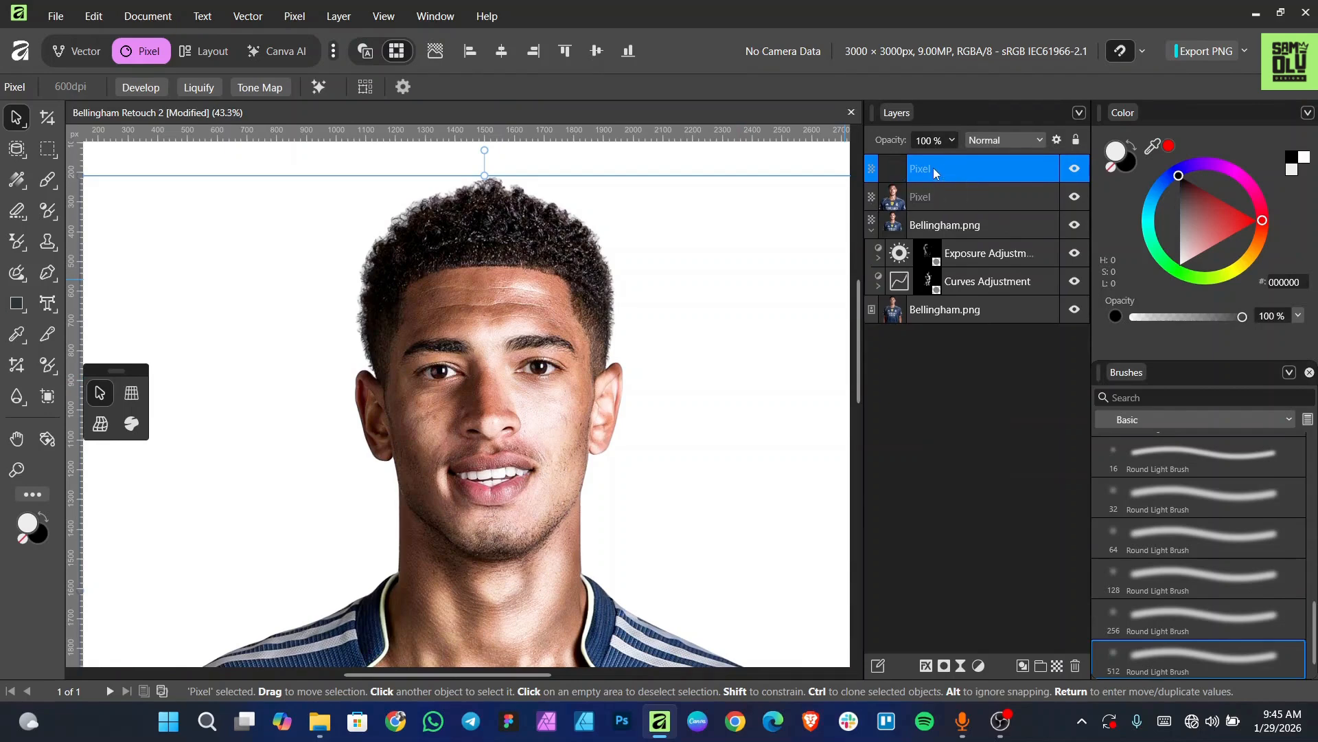
{"action": "left_click", "coordinate": [141, 88]}
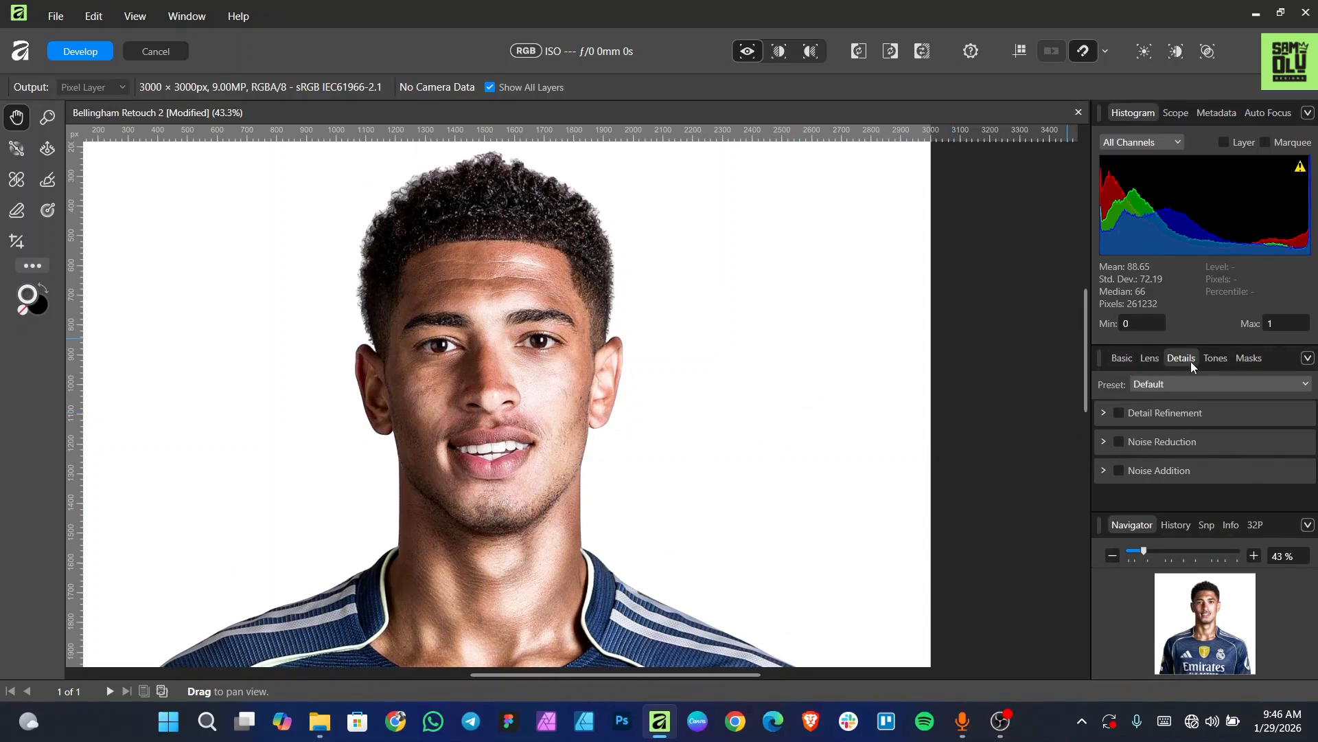
Enable Noise Reduction on the copied layer with Luminance and Luminance Details both at 100%.
{"action": "left_click", "coordinate": [1119, 441]}
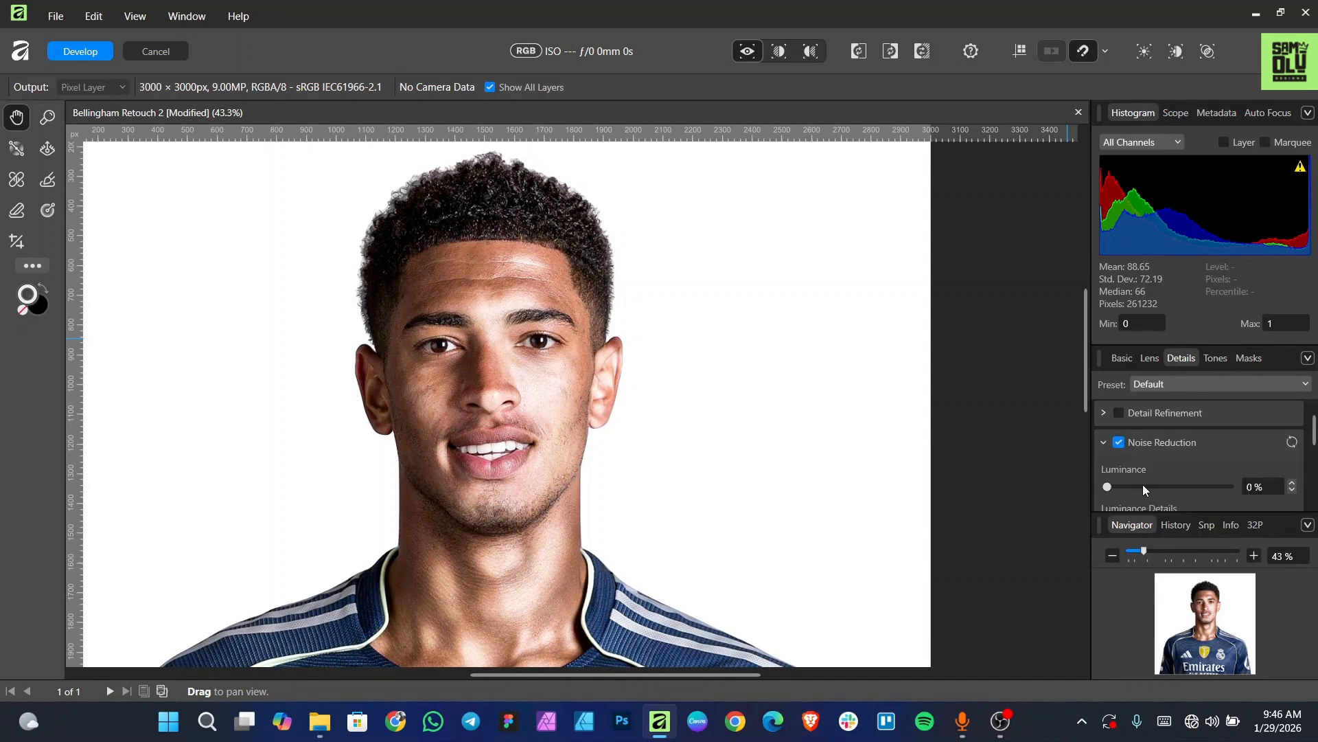
{"action": "scroll", "coordinate": [1173, 455], "scroll_direction": "down", "scroll_amount": 2}
{"action": "scroll", "coordinate": [1201, 453], "scroll_direction": "up", "scroll_amount": 1}
{"action": "left_click_drag", "start_coordinate": [1107, 446], "coordinate": [1132, 448]}
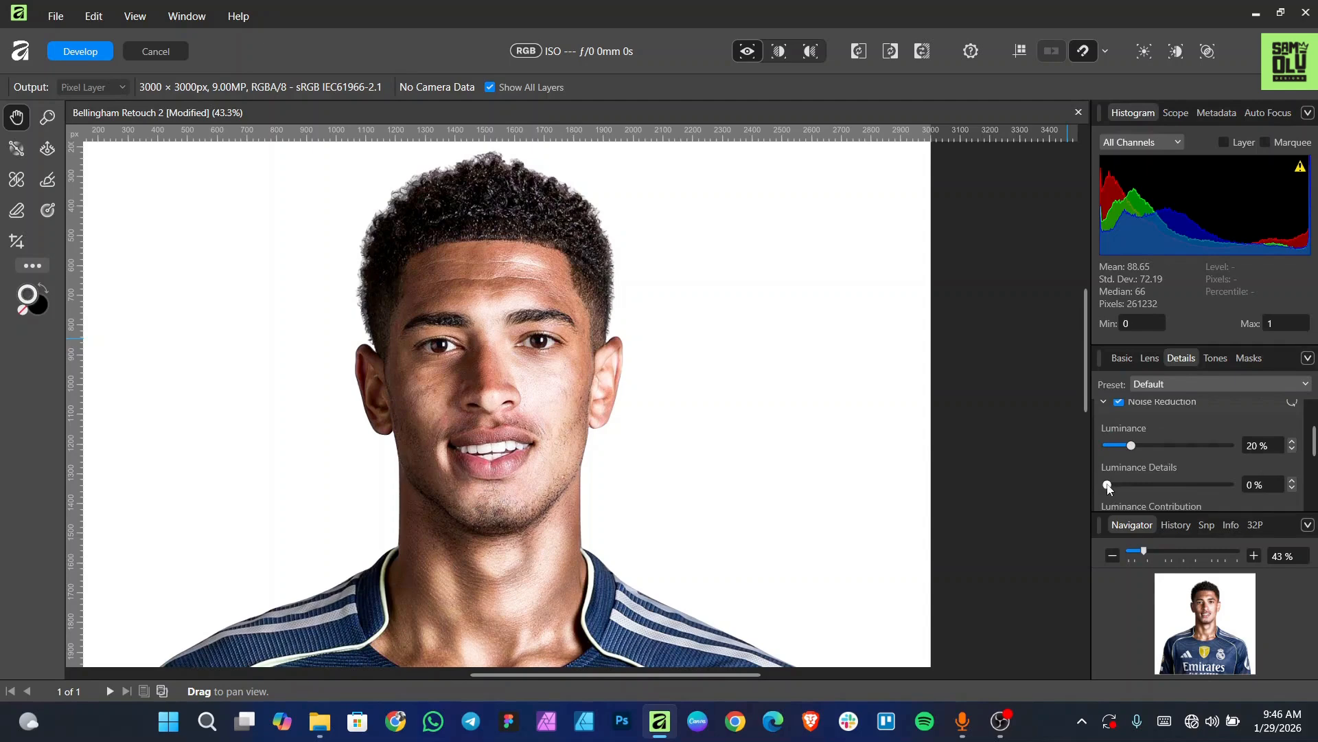
{"action": "left_click_drag", "start_coordinate": [1147, 484], "coordinate": [1194, 483]}
{"action": "left_click_drag", "start_coordinate": [1210, 448], "coordinate": [1228, 445]}
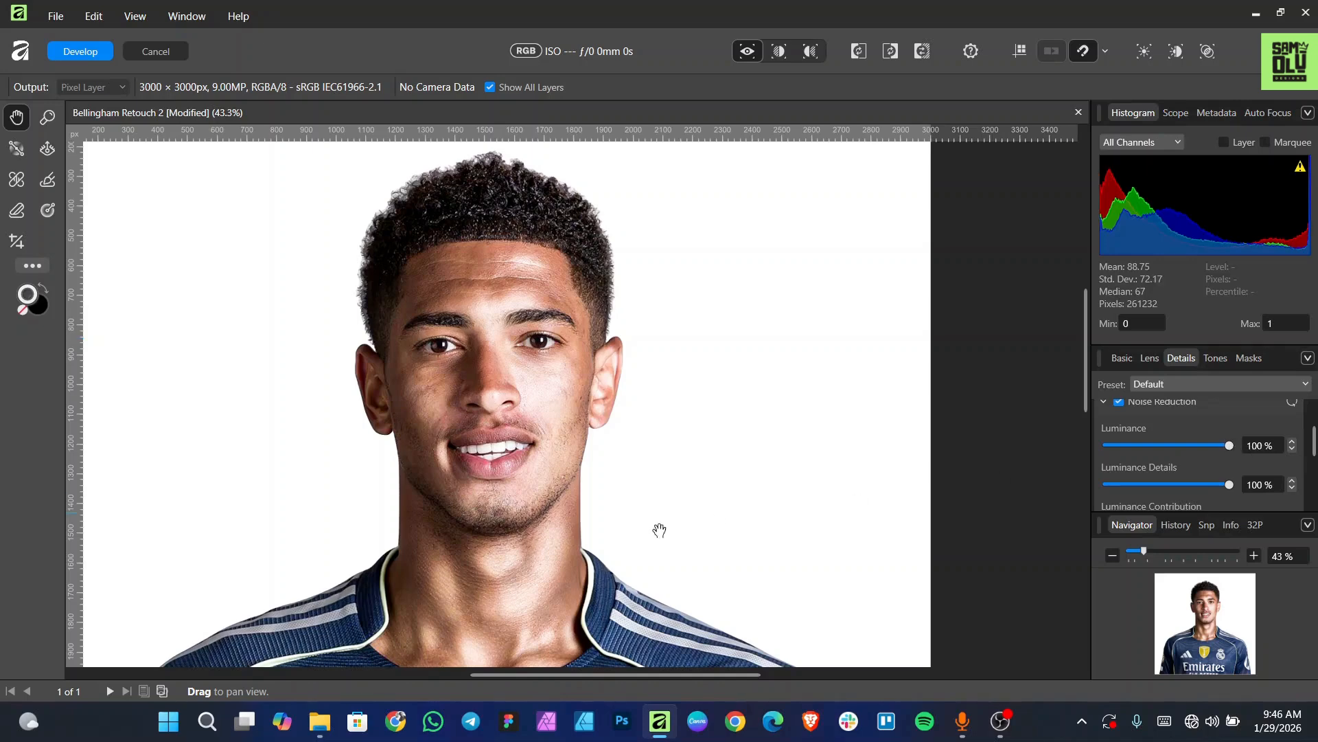
Examine the effect of the noise reduction on the skin and hair alongside its luminance settings.
{"action": "scroll", "coordinate": [592, 536], "scroll_direction": "up", "scroll_amount": 3}
{"action": "scroll", "coordinate": [568, 512], "scroll_direction": "up", "scroll_amount": 4}
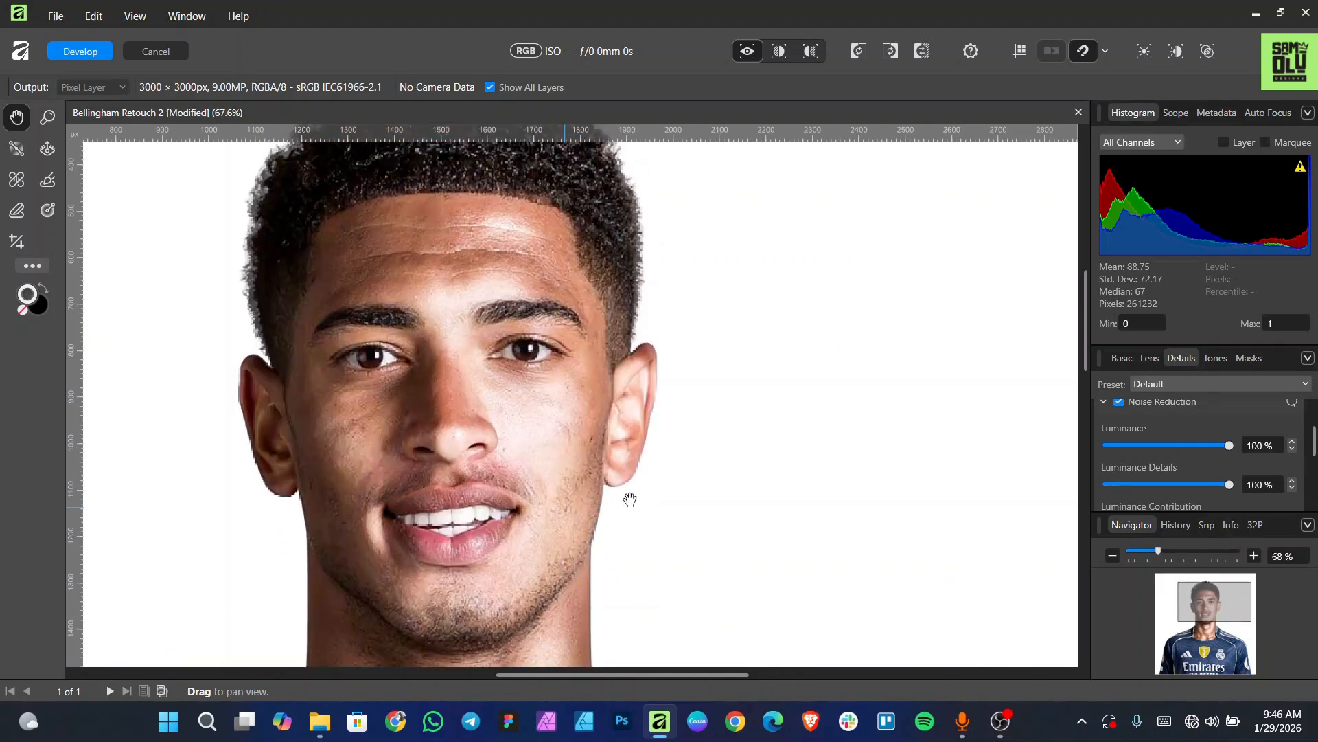
{"action": "scroll", "coordinate": [710, 469], "scroll_direction": "down", "scroll_amount": 2}
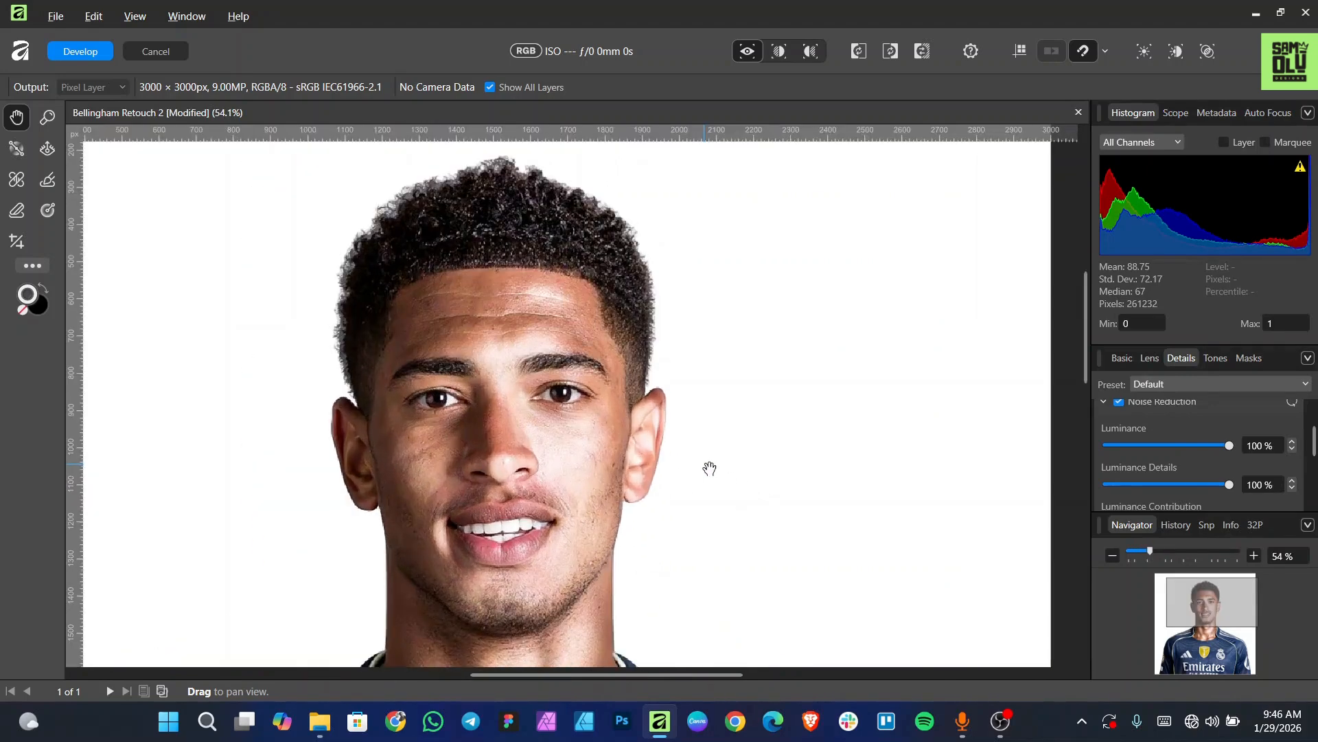
{"action": "scroll", "coordinate": [634, 480], "scroll_direction": "down", "scroll_amount": 1}
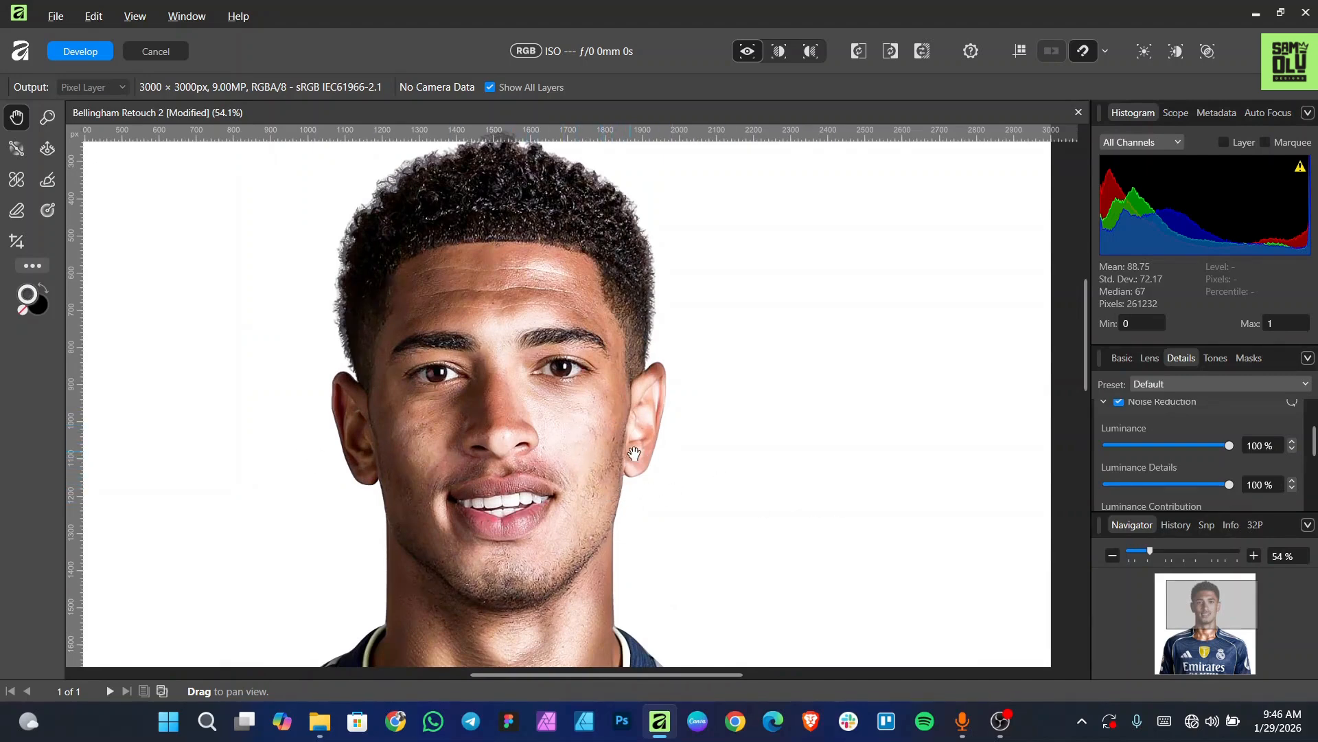
{"action": "scroll", "coordinate": [637, 455], "scroll_direction": "up", "scroll_amount": 1}
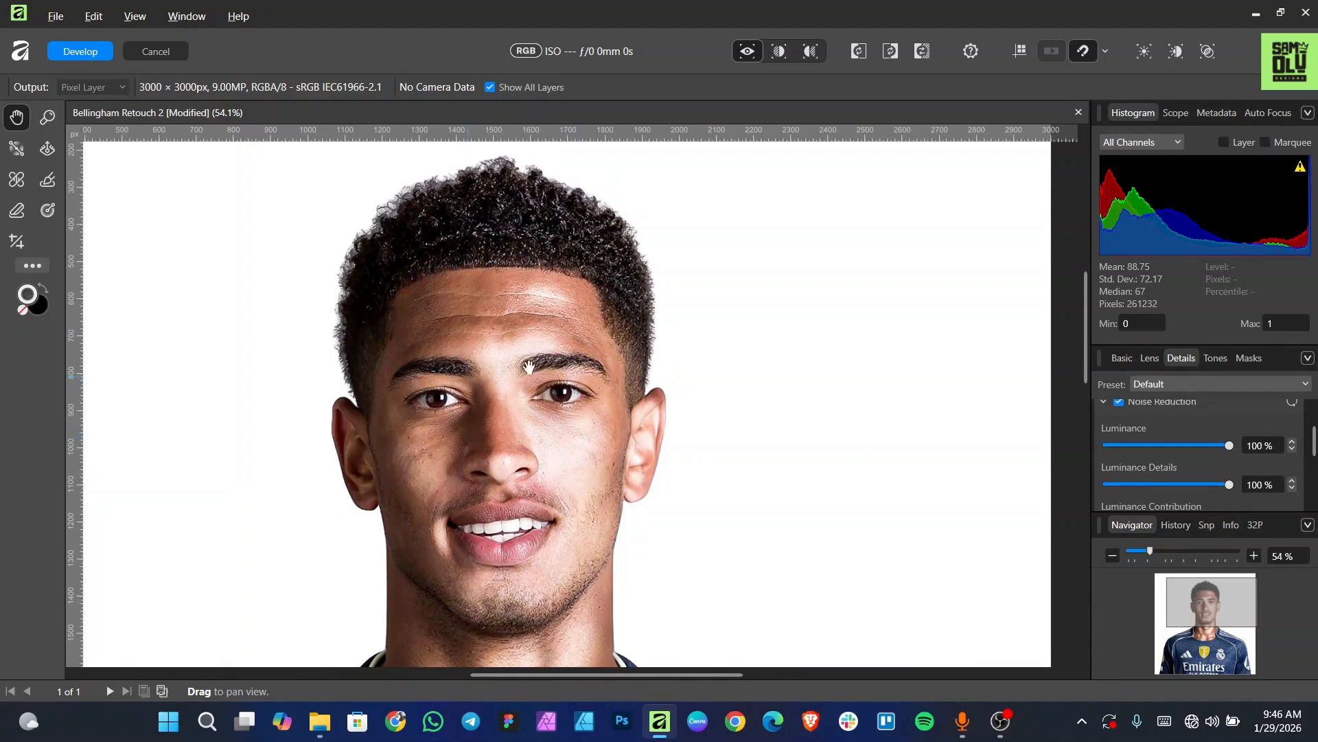
{"action": "scroll", "coordinate": [1165, 418], "scroll_direction": "up", "scroll_amount": 1}
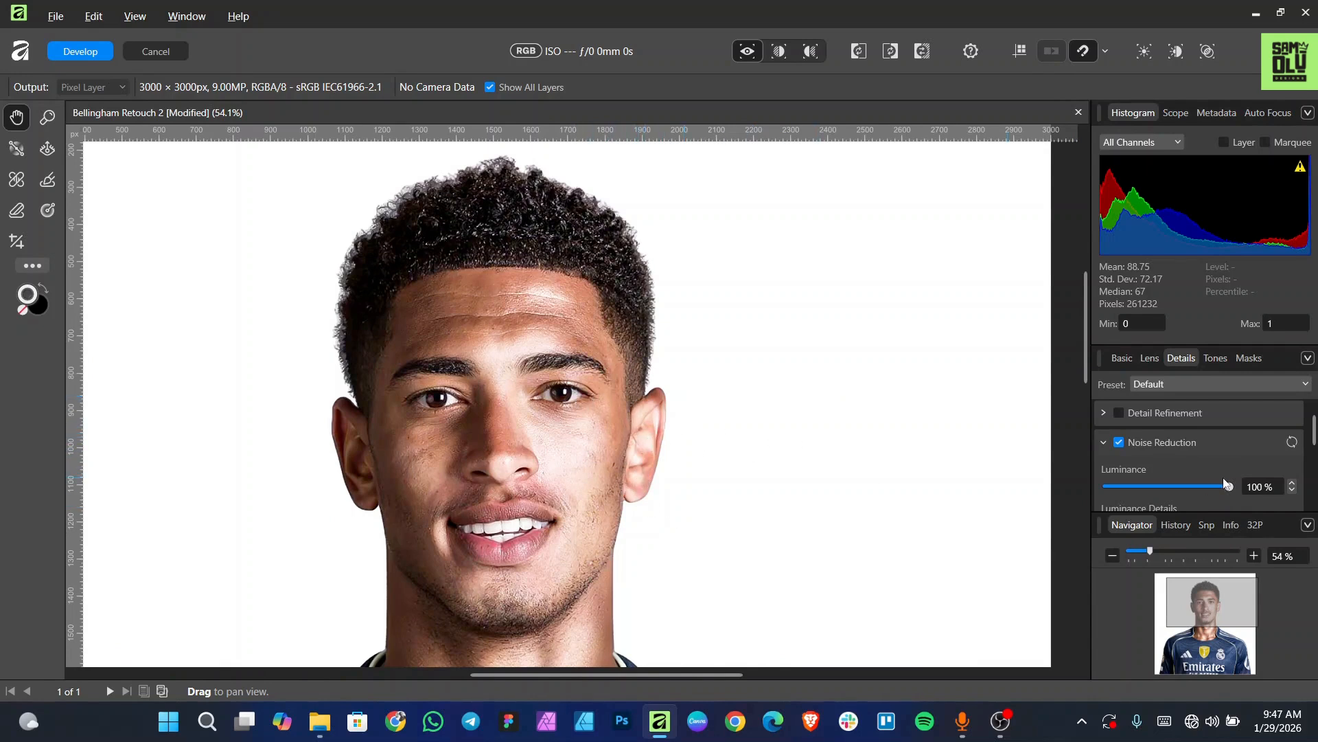
{"action": "scroll", "coordinate": [1182, 453], "scroll_direction": "down", "scroll_amount": 1}
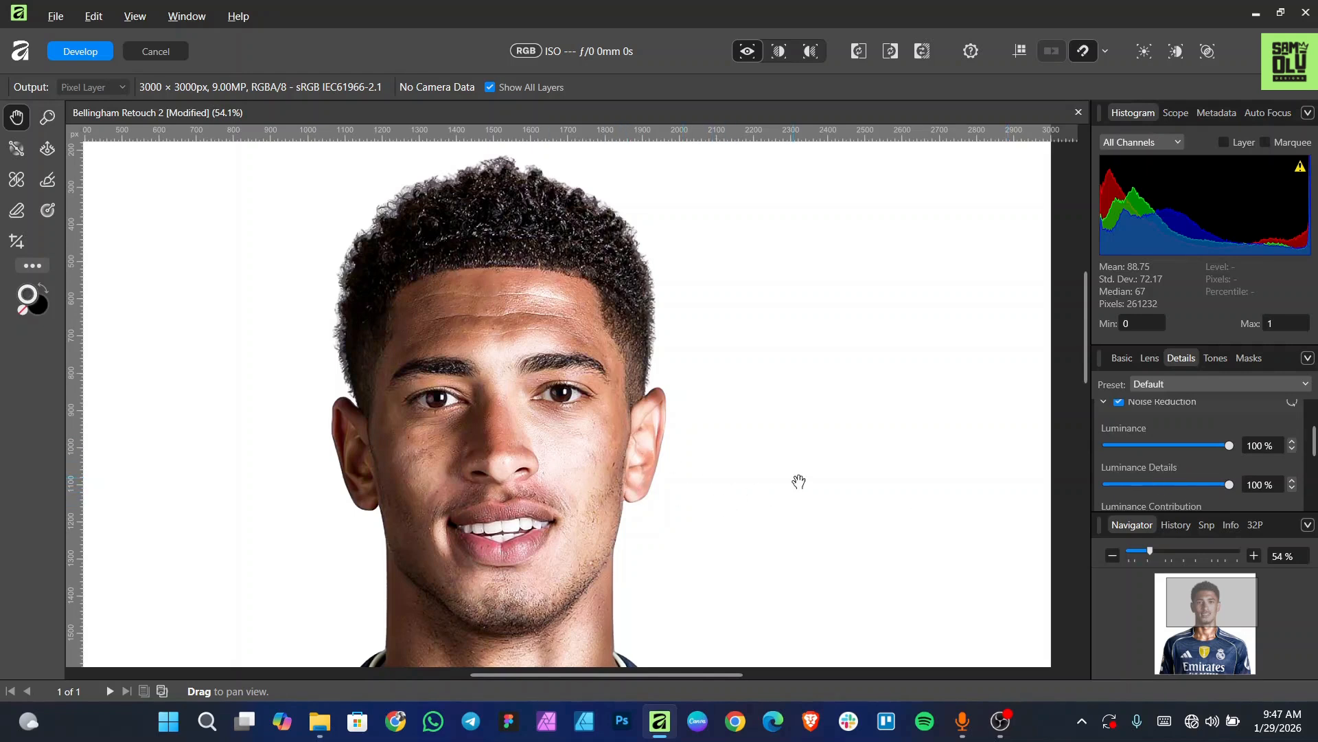
{"action": "scroll", "coordinate": [1161, 460], "scroll_direction": "up", "scroll_amount": 1}
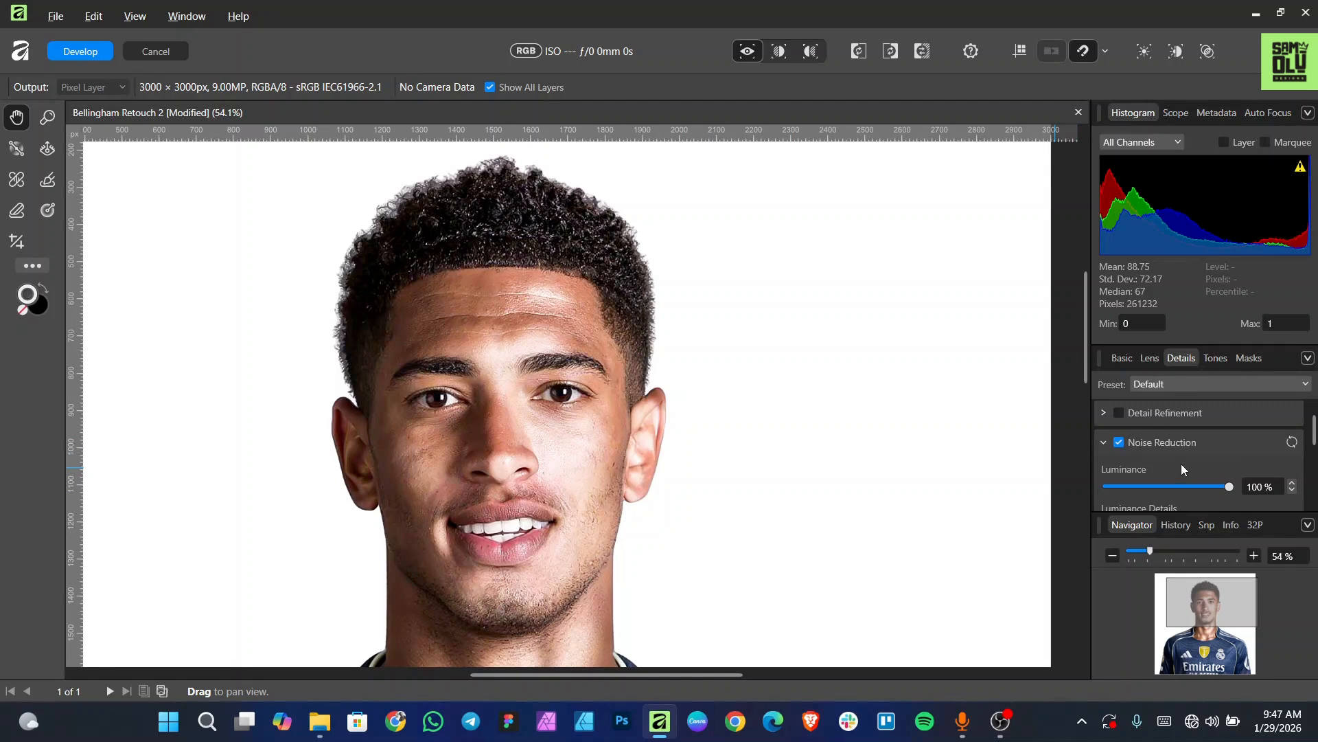
{"action": "scroll", "coordinate": [1169, 457], "scroll_direction": "down", "scroll_amount": 1}
{"action": "scroll", "coordinate": [1147, 434], "scroll_direction": "up", "scroll_amount": 1}
{"action": "scroll", "coordinate": [1168, 460], "scroll_direction": "down", "scroll_amount": 1}
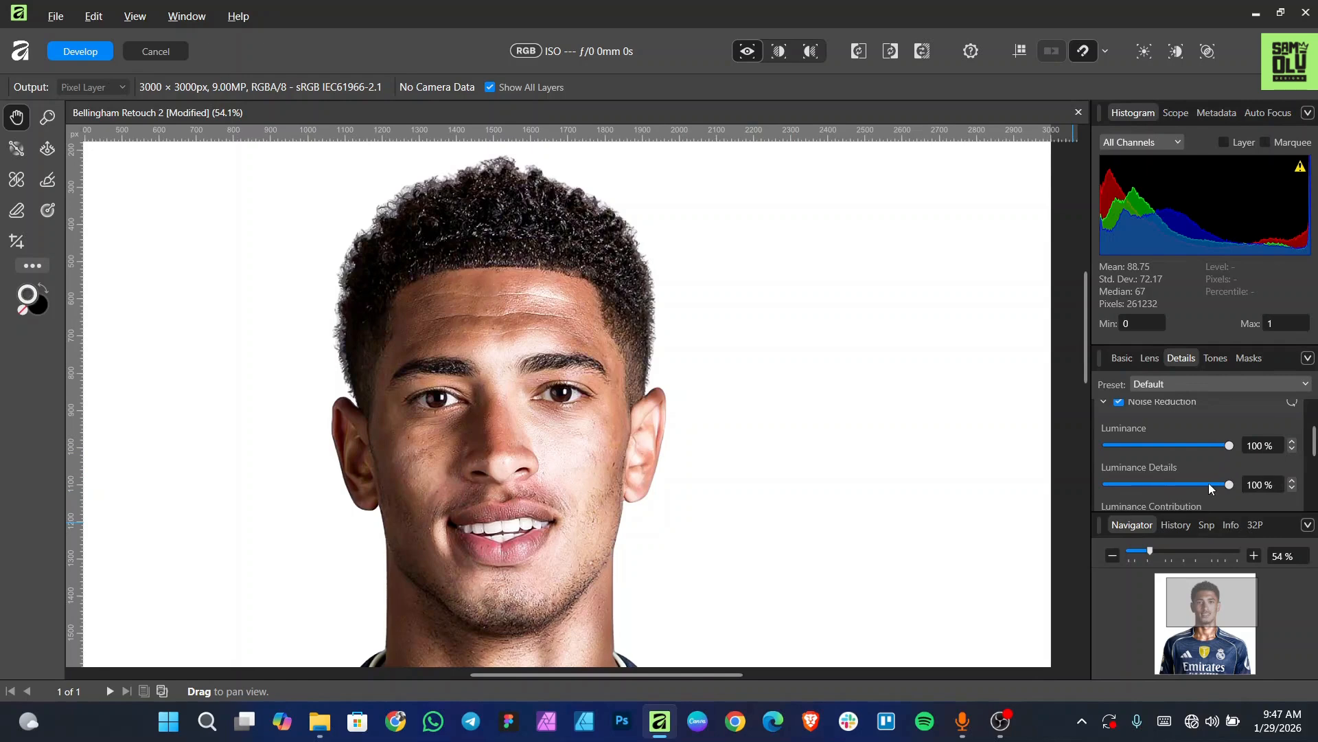
Apply the noise reduction to the top Pixel layer and look over the portrait from hair to shirt.
{"action": "left_click", "coordinate": [81, 52]}
{"action": "scroll", "coordinate": [611, 405], "scroll_direction": "down", "scroll_amount": 2}
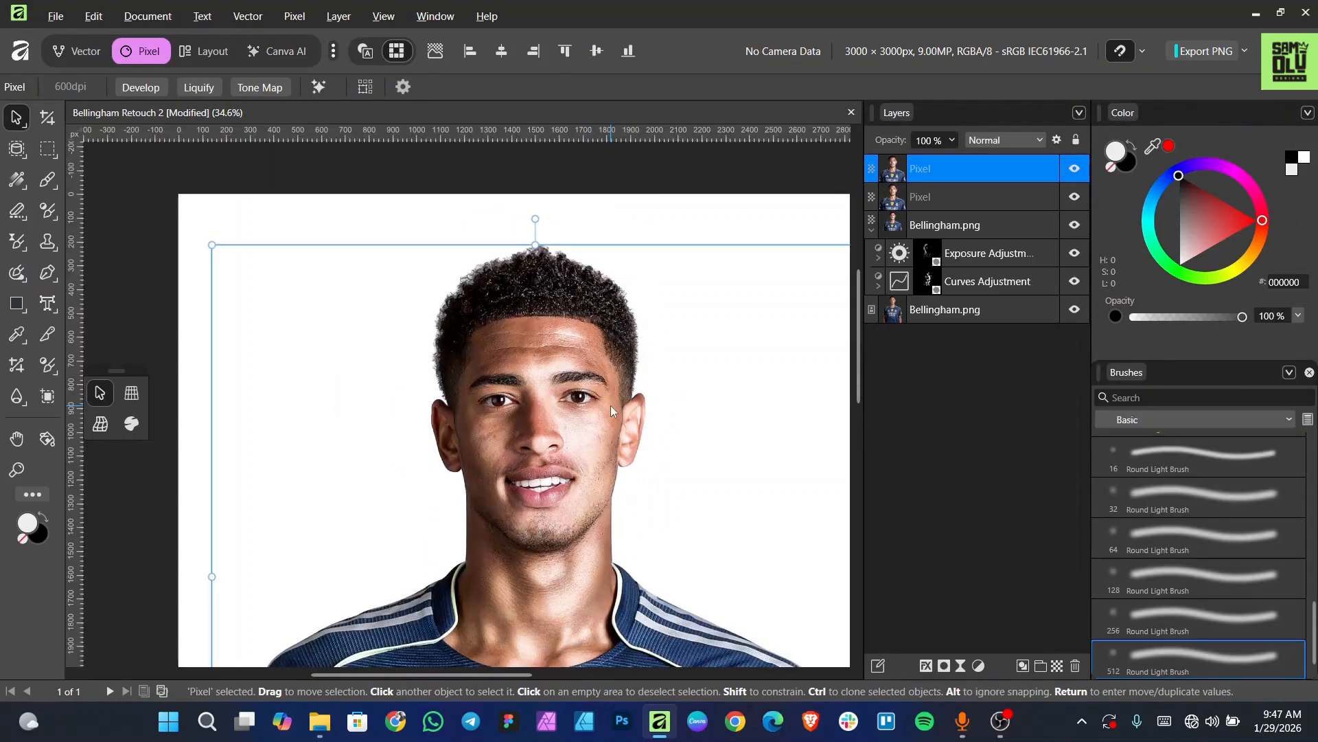
{"action": "scroll", "coordinate": [721, 442], "scroll_direction": "down", "scroll_amount": 2}
{"action": "scroll", "coordinate": [710, 436], "scroll_direction": "up", "scroll_amount": 1}
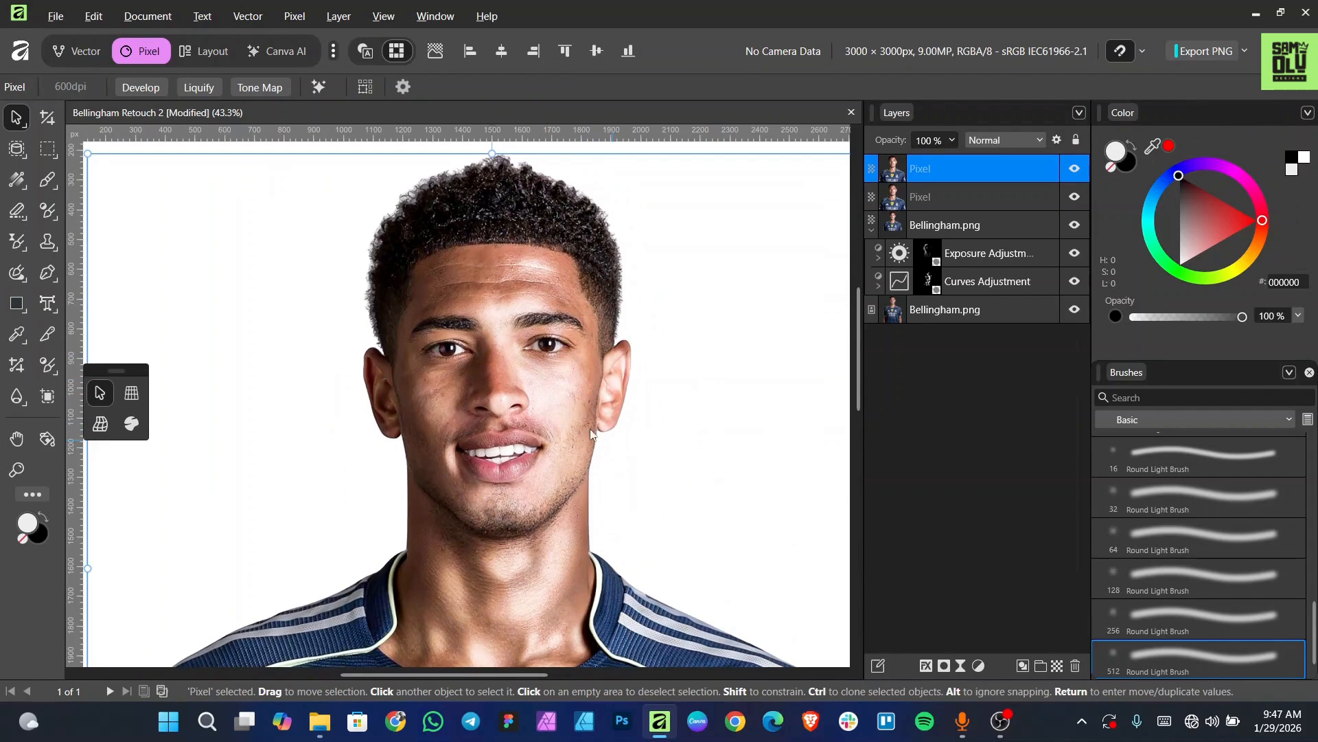
{"action": "scroll", "coordinate": [697, 437], "scroll_direction": "down", "scroll_amount": 1}
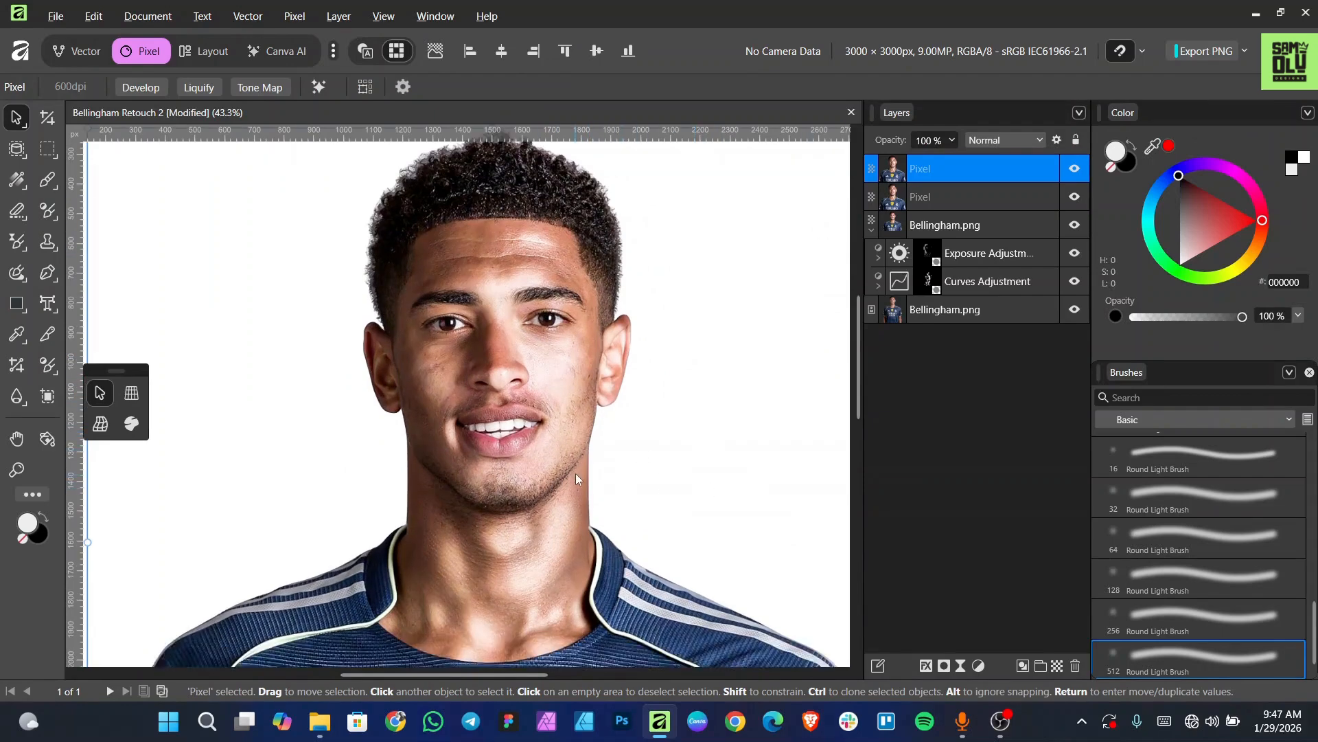
{"action": "scroll", "coordinate": [633, 478], "scroll_direction": "down", "scroll_amount": 1}
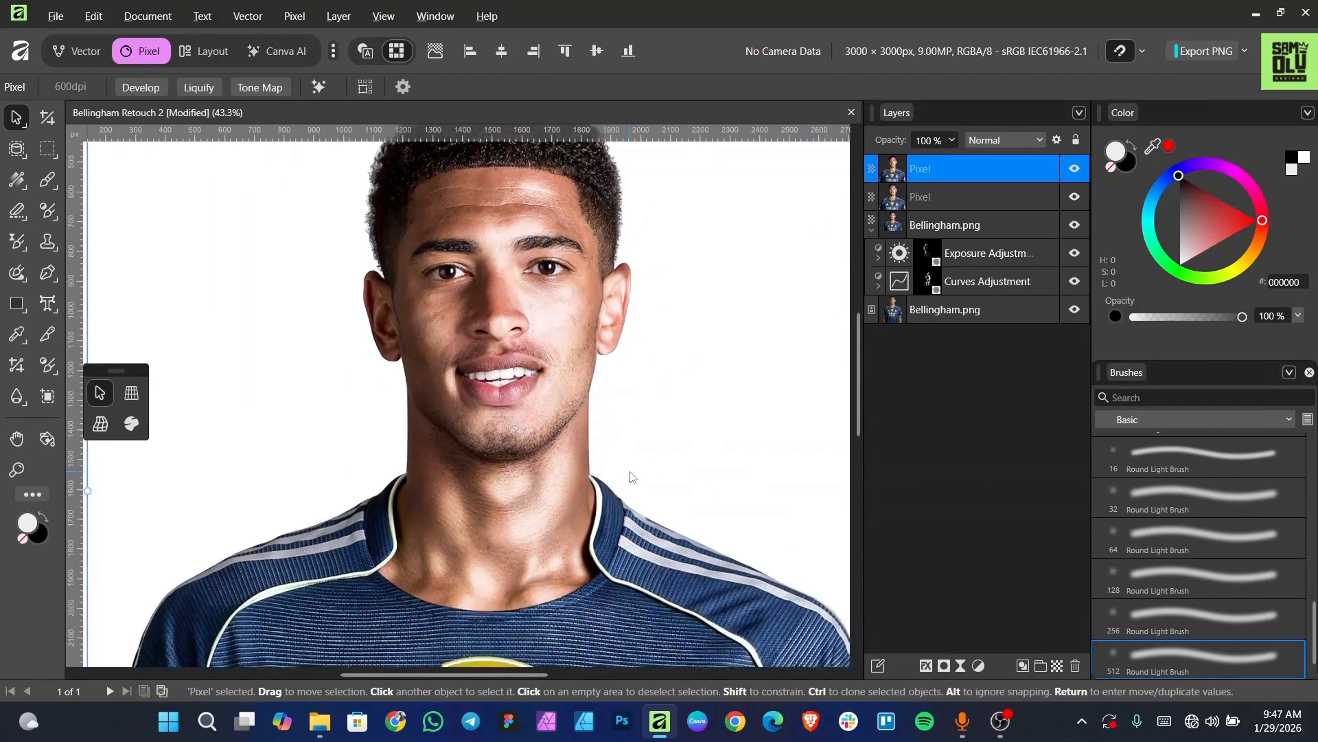
{"action": "scroll", "coordinate": [628, 470], "scroll_direction": "down", "scroll_amount": 5}
{"action": "scroll", "coordinate": [632, 467], "scroll_direction": "up", "scroll_amount": 10}
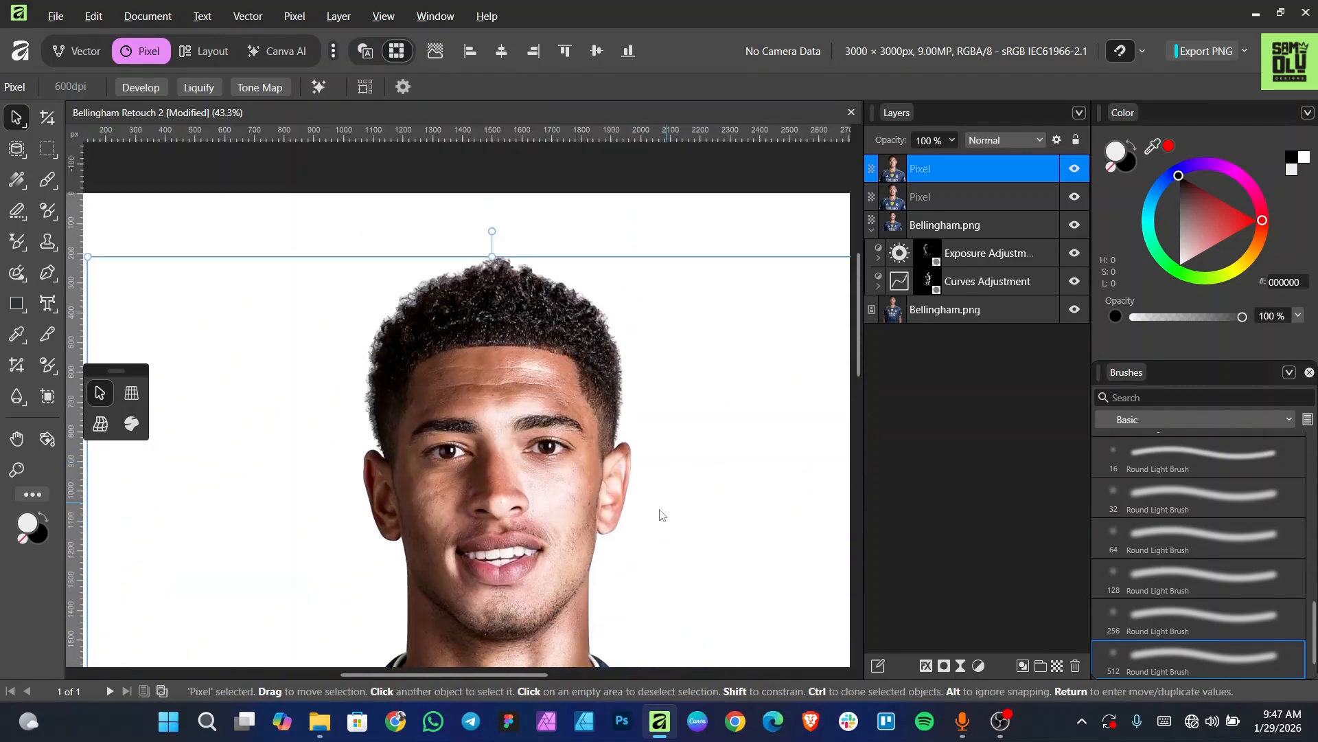
Add a mask to the noise-reduced top Pixel layer and invert it to black.
{"action": "scroll", "coordinate": [644, 493], "scroll_direction": "down", "scroll_amount": 2}
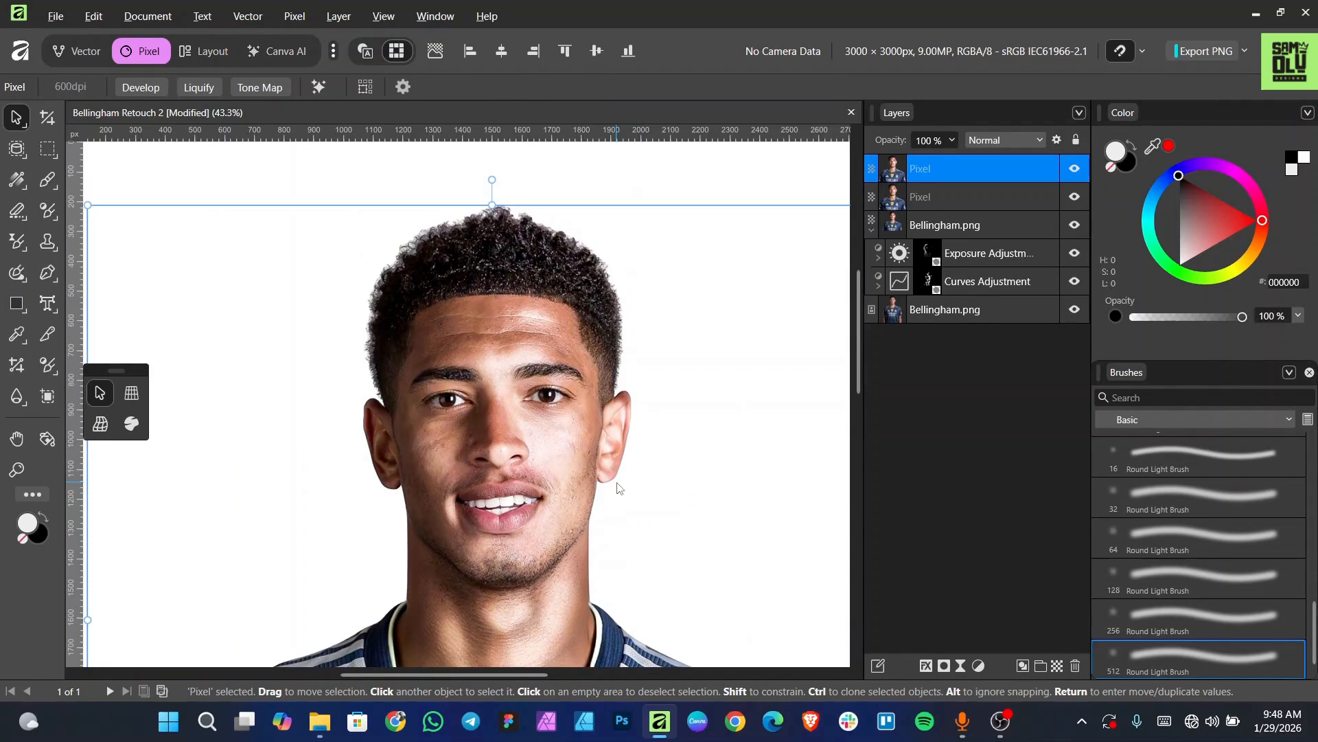
{"action": "scroll", "coordinate": [660, 442], "scroll_direction": "down", "scroll_amount": 2}
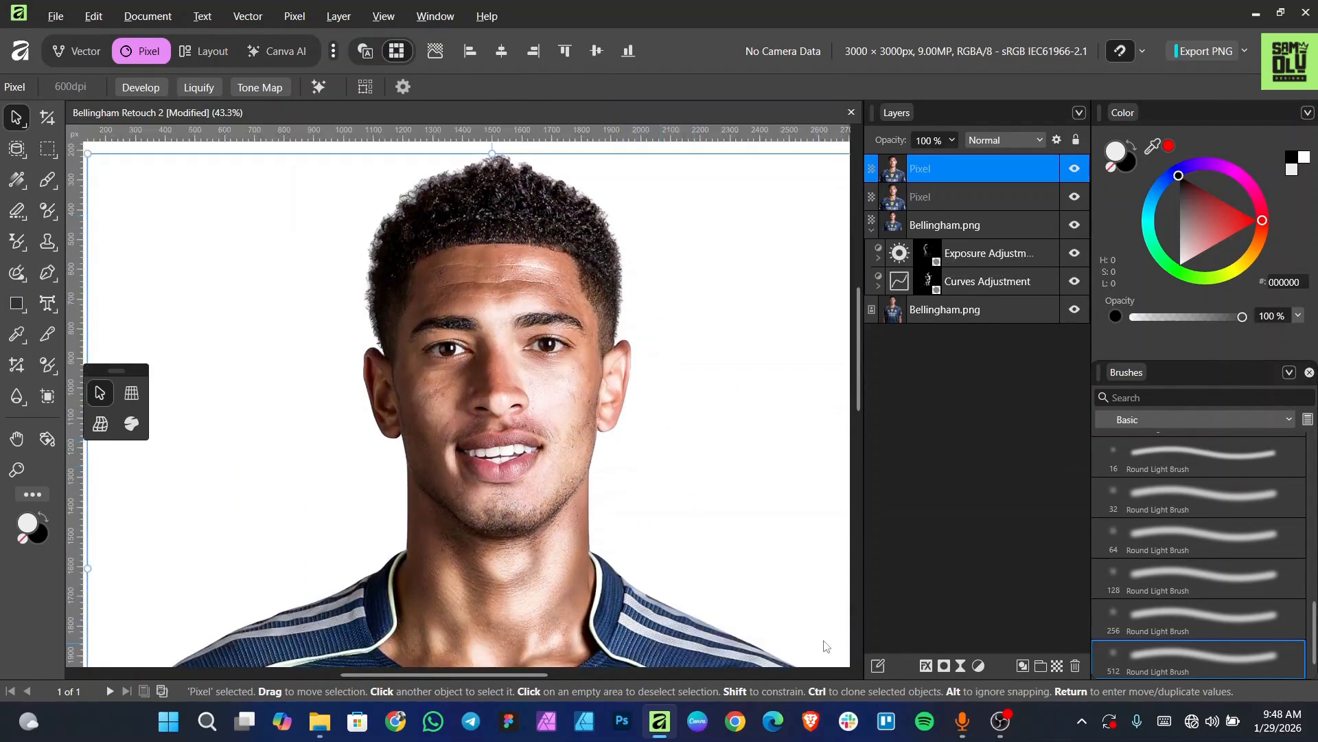
{"action": "left_click", "coordinate": [943, 667]}
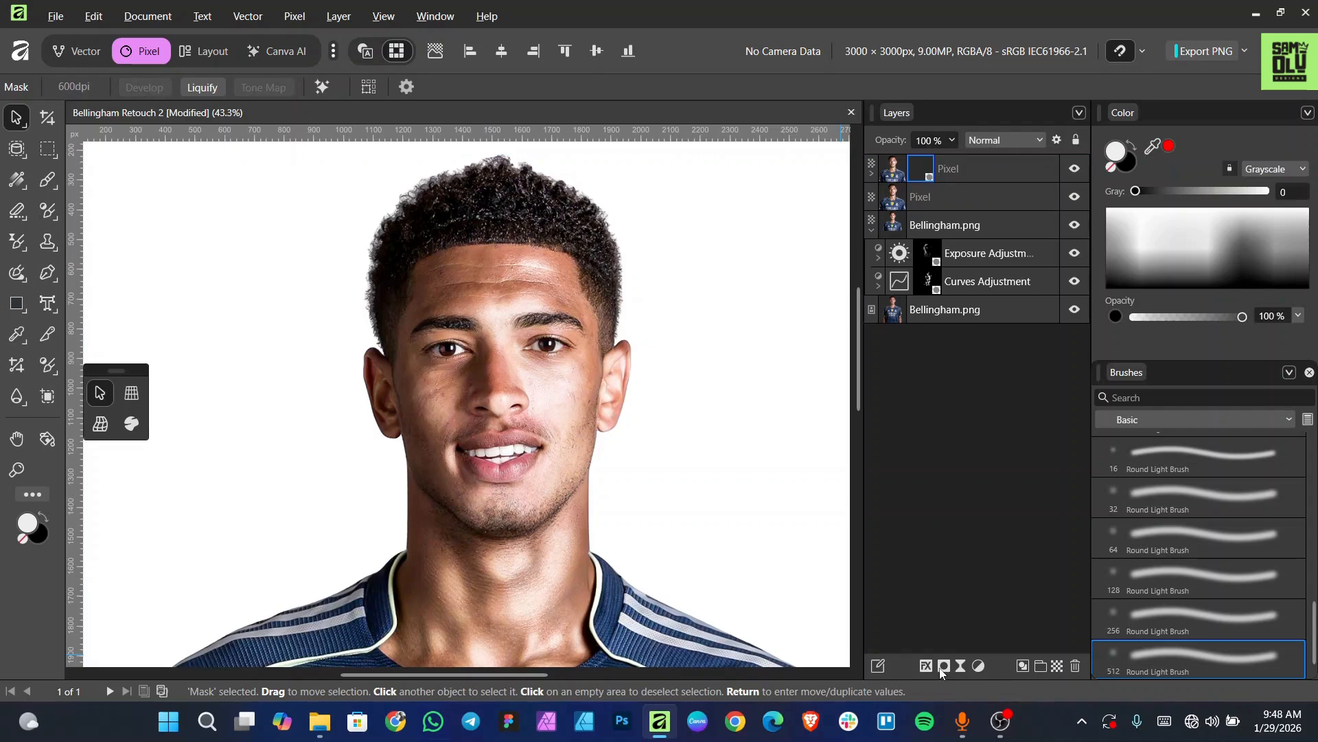
{"action": "right_click", "coordinate": [922, 174]}
{"action": "left_click", "coordinate": [978, 447]}
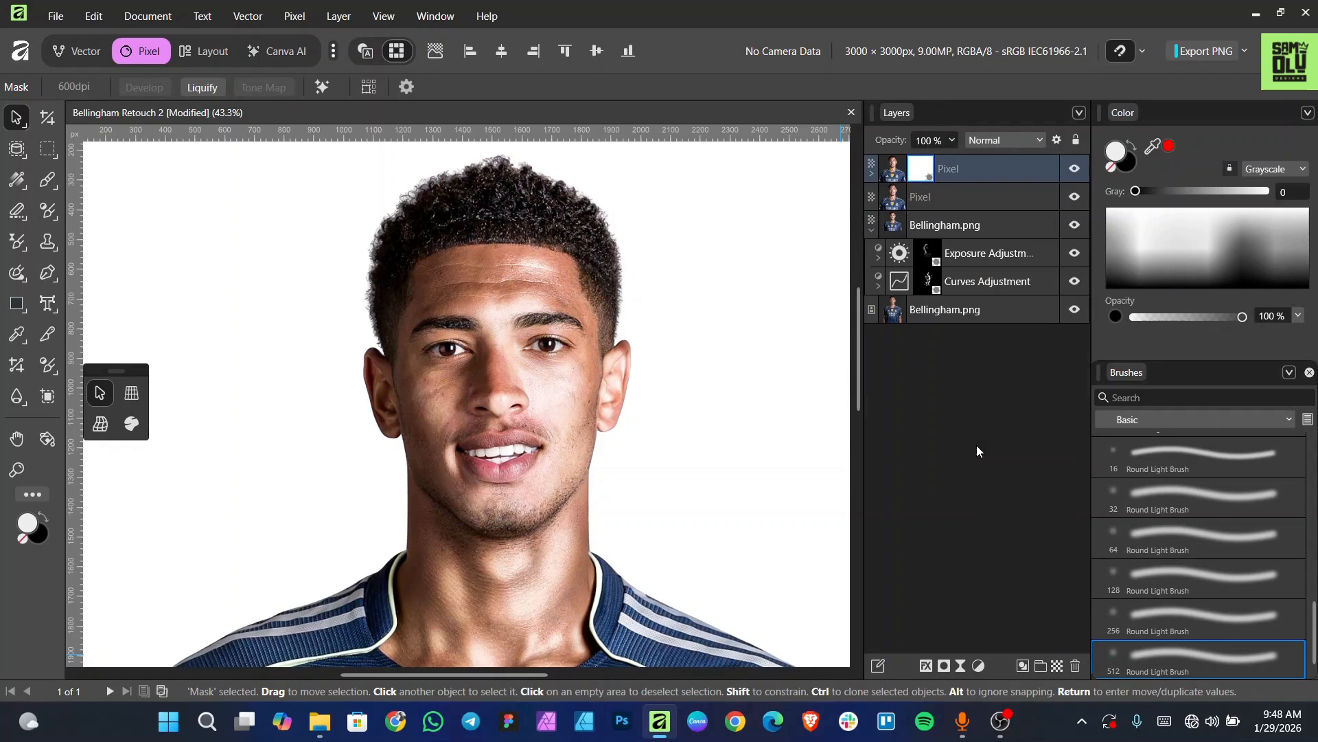
Set up the Paint Brush for the layer mask with 100% flow and a size of 298 px.
{"action": "left_click", "coordinate": [47, 180]}
{"action": "left_click", "coordinate": [275, 87]}
{"action": "left_click_drag", "start_coordinate": [281, 109], "coordinate": [405, 124]}
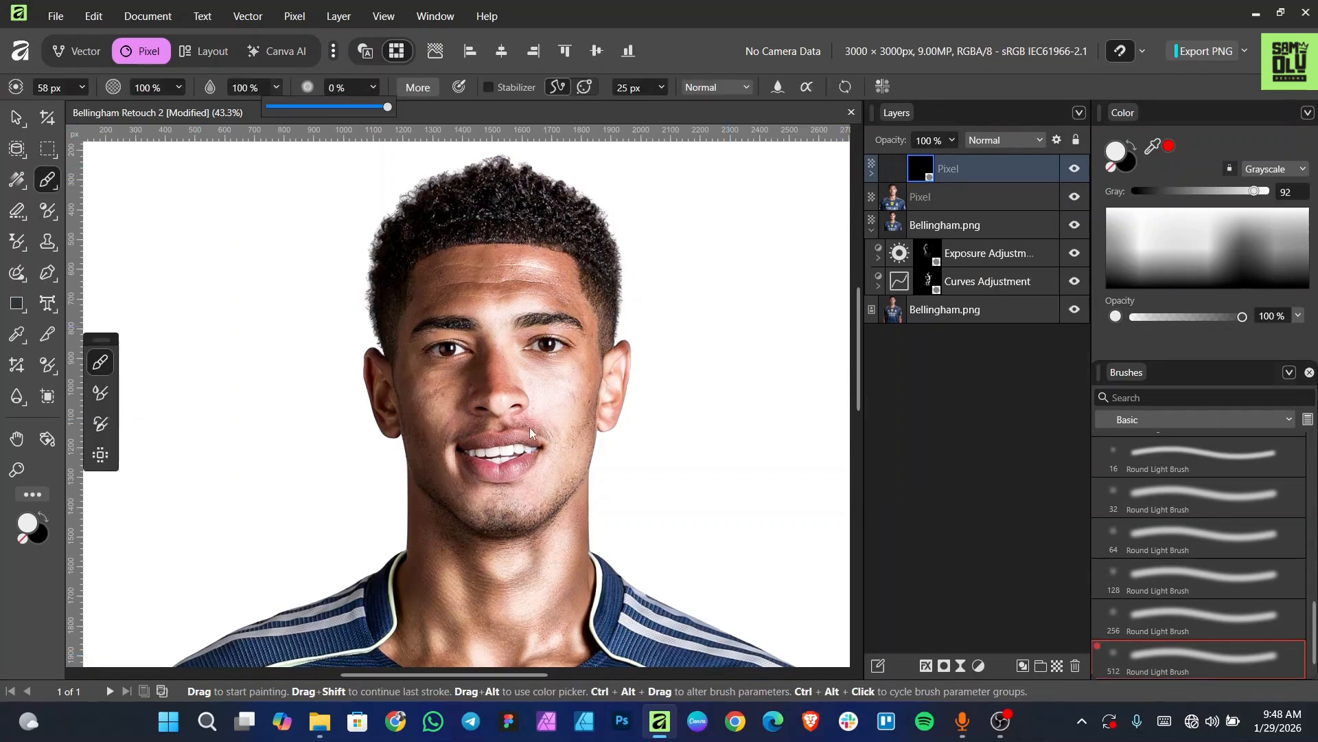
{"action": "scroll", "coordinate": [529, 419], "scroll_direction": "up", "scroll_amount": 3}
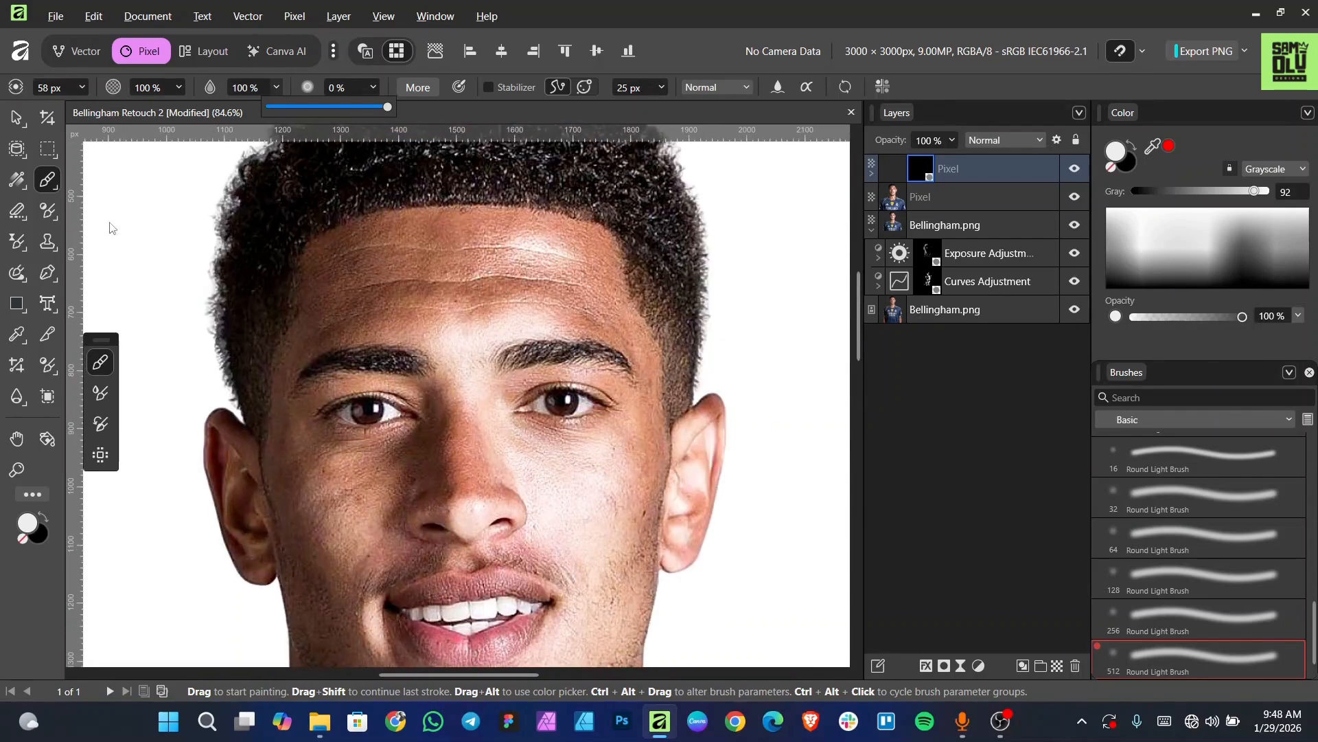
{"action": "left_click", "coordinate": [47, 181]}
{"action": "key", "text": "bracketright"}
{"action": "key", "text": "bracketright"}
{"action": "key", "text": "bracketright"}
{"action": "key", "text": "bracketright"}
{"action": "key", "text": "bracketright"}
{"action": "key", "text": "bracketright"}
{"action": "key", "text": "bracketright"}
{"action": "key", "text": "bracketright"}
{"action": "key", "text": "bracketright"}
{"action": "key", "text": "bracketright"}
{"action": "key", "text": "bracketleft"}
{"action": "key", "text": "bracketleft"}
{"action": "key", "text": "bracketleft"}
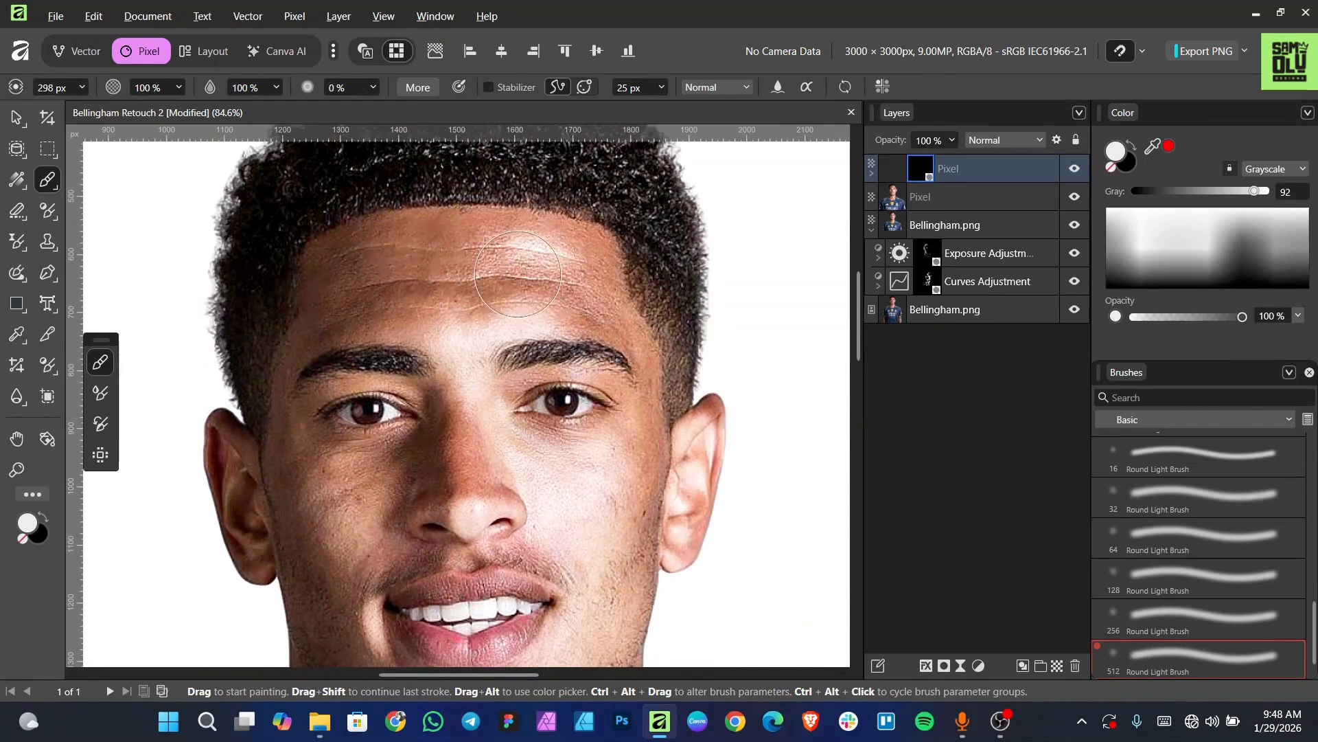
{"action": "scroll", "coordinate": [522, 244], "scroll_direction": "up", "scroll_amount": 1}
{"action": "scroll", "coordinate": [515, 289], "scroll_direction": "down", "scroll_amount": 1}
{"action": "scroll", "coordinate": [446, 326], "scroll_direction": "down", "scroll_amount": 2}
{"action": "scroll", "coordinate": [587, 392], "scroll_direction": "down", "scroll_amount": 1}
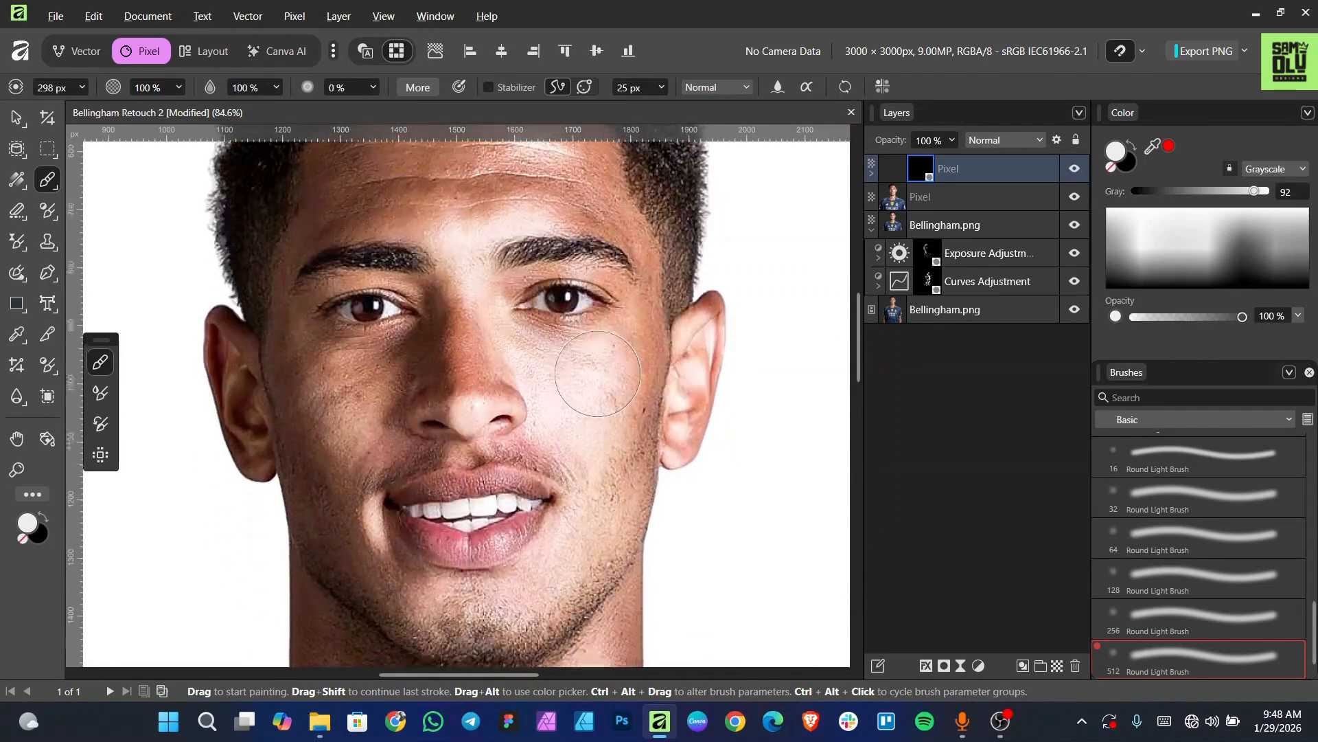
{"action": "scroll", "coordinate": [474, 384], "scroll_direction": "up", "scroll_amount": 3}
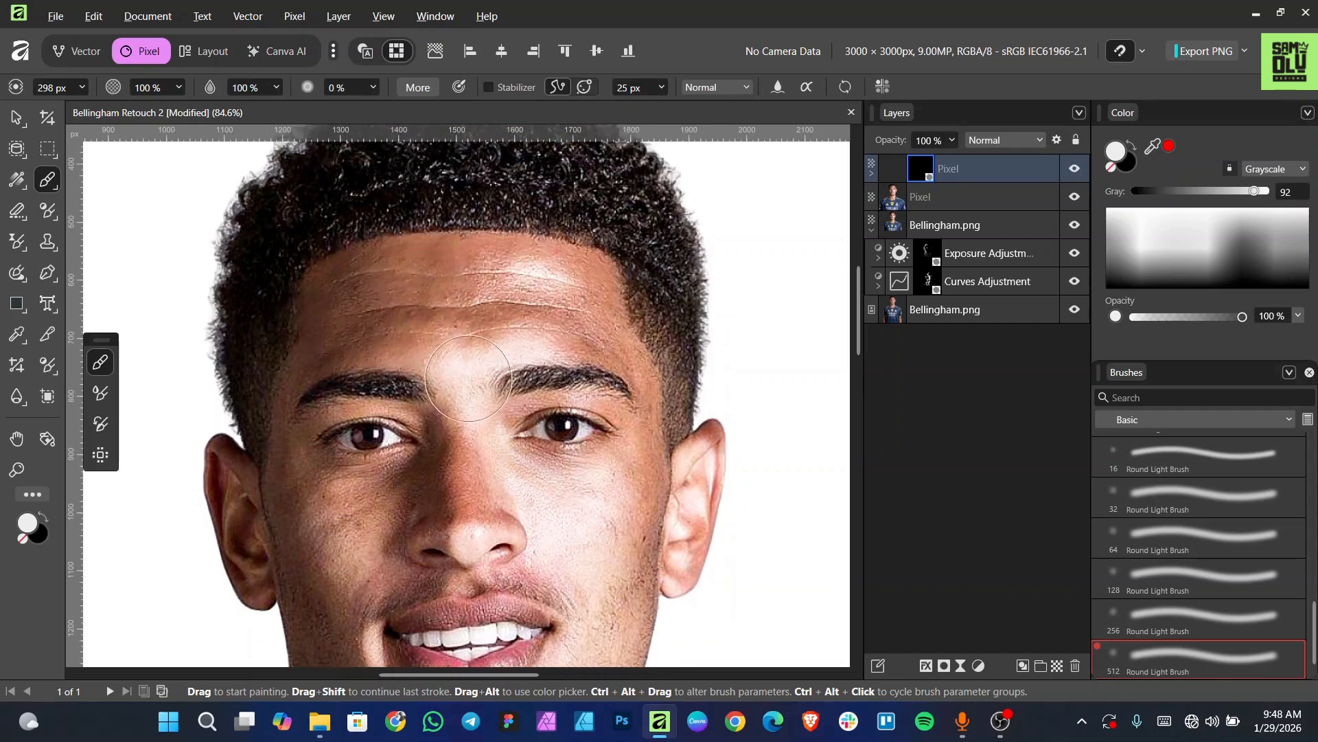
Paint the mask white over the forehead and around both eyes, reducing the brush size for the tighter areas.
{"action": "key", "text": "bracketleft"}
{"action": "key", "text": "bracketleft"}
{"action": "key", "text": "bracketleft"}
{"action": "key", "text": "bracketleft"}
{"action": "key", "text": "bracketleft"}
{"action": "key", "text": "bracketleft"}
{"action": "mouse_move", "coordinate": [480, 407]}
{"action": "left_mouse_down"}
{"action": "mouse_move", "coordinate": [472, 448]}
{"action": "mouse_move", "coordinate": [460, 429]}
{"action": "mouse_move", "coordinate": [470, 486]}
{"action": "mouse_move", "coordinate": [496, 462]}
{"action": "mouse_move", "coordinate": [544, 502]}
{"action": "mouse_move", "coordinate": [448, 458]}
{"action": "mouse_move", "coordinate": [417, 509]}
{"action": "mouse_move", "coordinate": [360, 515]}
{"action": "mouse_move", "coordinate": [291, 425]}
{"action": "mouse_move", "coordinate": [285, 477]}
{"action": "mouse_move", "coordinate": [335, 494]}
{"action": "mouse_move", "coordinate": [377, 474]}
{"action": "mouse_move", "coordinate": [316, 472]}
{"action": "mouse_move", "coordinate": [298, 408]}
{"action": "mouse_move", "coordinate": [349, 406]}
{"action": "left_mouse_up"}
{"action": "key", "text": "bracketleft"}
{"action": "key", "text": "bracketleft"}
{"action": "key", "text": "bracketleft"}
{"action": "mouse_move", "coordinate": [556, 399]}
{"action": "left_mouse_down"}
{"action": "mouse_move", "coordinate": [620, 416]}
{"action": "mouse_move", "coordinate": [625, 445]}
{"action": "mouse_move", "coordinate": [500, 462]}
{"action": "mouse_move", "coordinate": [623, 482]}
{"action": "mouse_move", "coordinate": [550, 492]}
{"action": "left_mouse_up"}
Enlarge the brush to 249 px and paint the mask white over the cheeks, jaw and chin.
{"action": "key", "text": "bracketright"}
{"action": "key", "text": "bracketright"}
{"action": "key", "text": "bracketright"}
{"action": "key", "text": "bracketright"}
{"action": "key", "text": "bracketright"}
{"action": "key", "text": "bracketright"}
{"action": "key", "text": "bracketright"}
{"action": "key", "text": "bracketright"}
{"action": "key", "text": "bracketright"}
{"action": "key", "text": "bracketright"}
{"action": "key", "text": "bracketright"}
{"action": "key", "text": "bracketright"}
{"action": "key", "text": "bracketleft"}
{"action": "key", "text": "bracketleft"}
{"action": "key", "text": "bracketleft"}
{"action": "scroll", "coordinate": [556, 498], "scroll_direction": "down", "scroll_amount": 2}
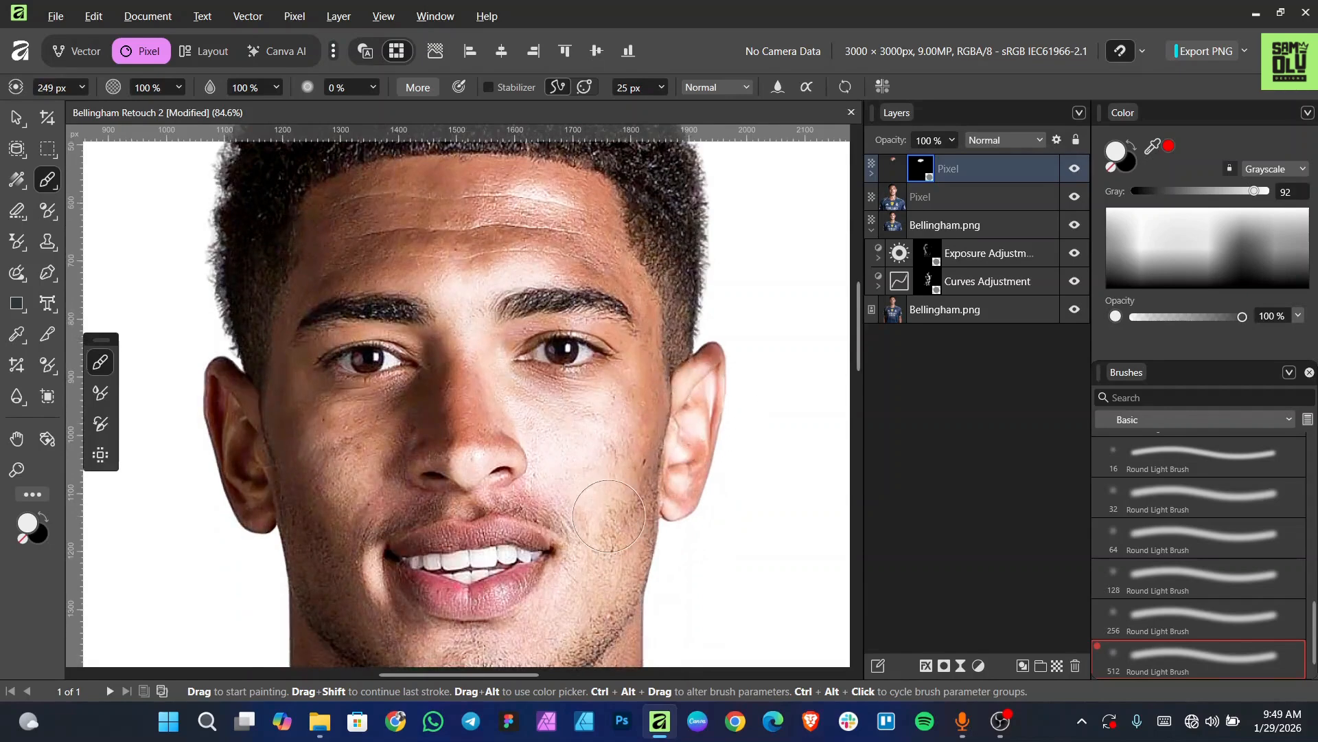
{"action": "scroll", "coordinate": [617, 529], "scroll_direction": "down", "scroll_amount": 1}
{"action": "scroll", "coordinate": [617, 529], "scroll_direction": "down", "scroll_amount": 3}
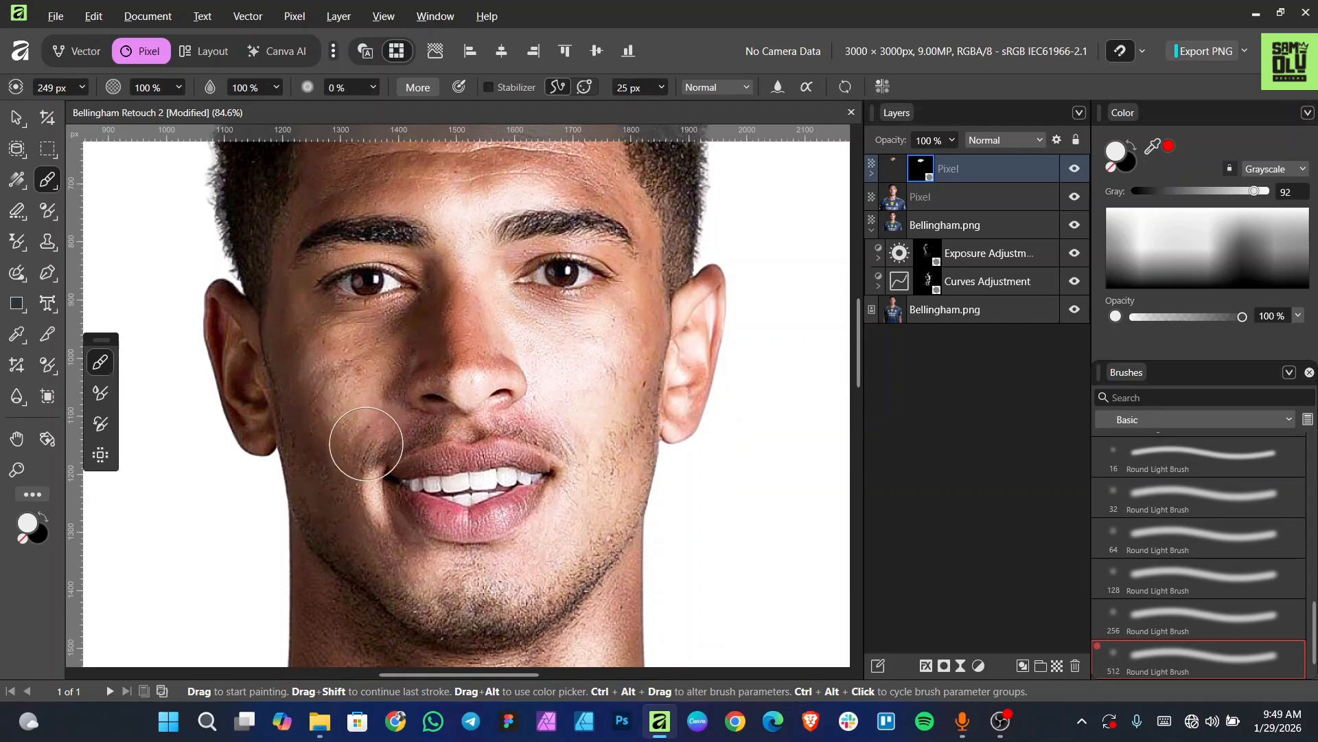
{"action": "scroll", "coordinate": [330, 526], "scroll_direction": "up", "scroll_amount": 3}
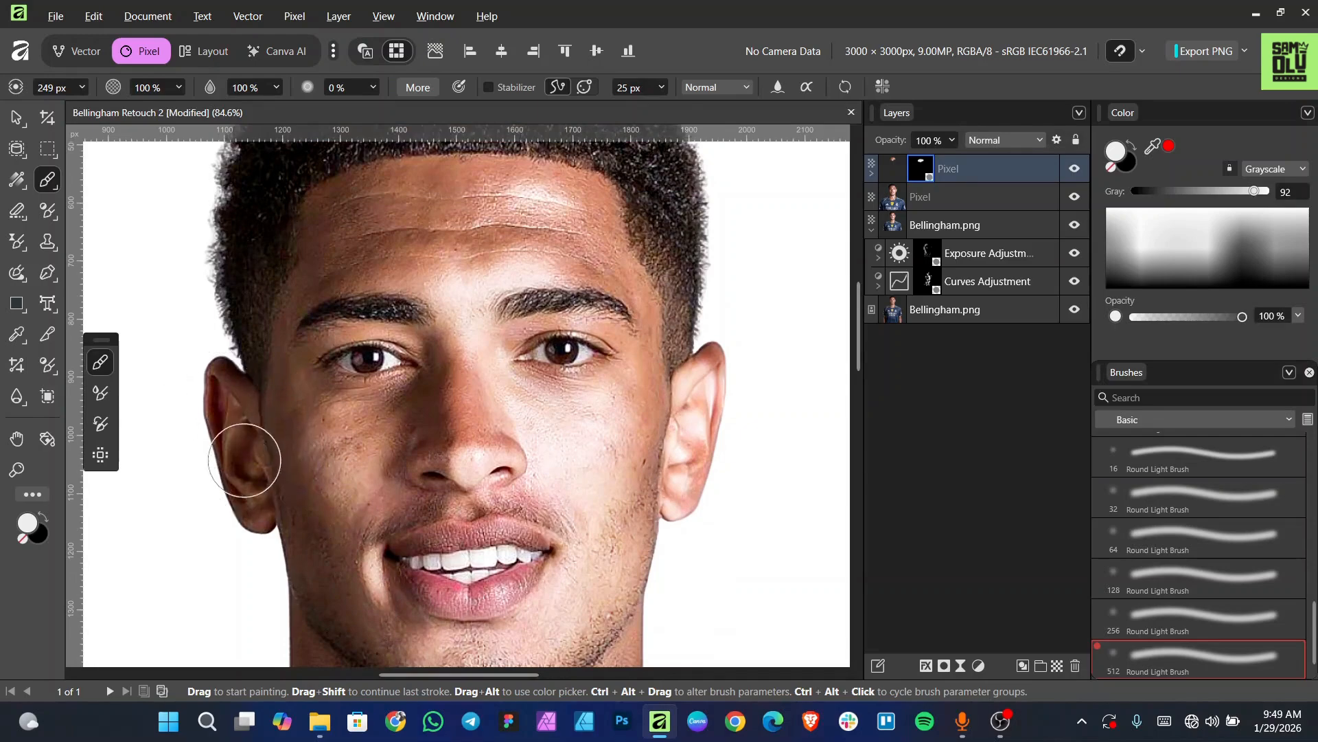
{"action": "scroll", "coordinate": [275, 457], "scroll_direction": "up", "scroll_amount": 4}
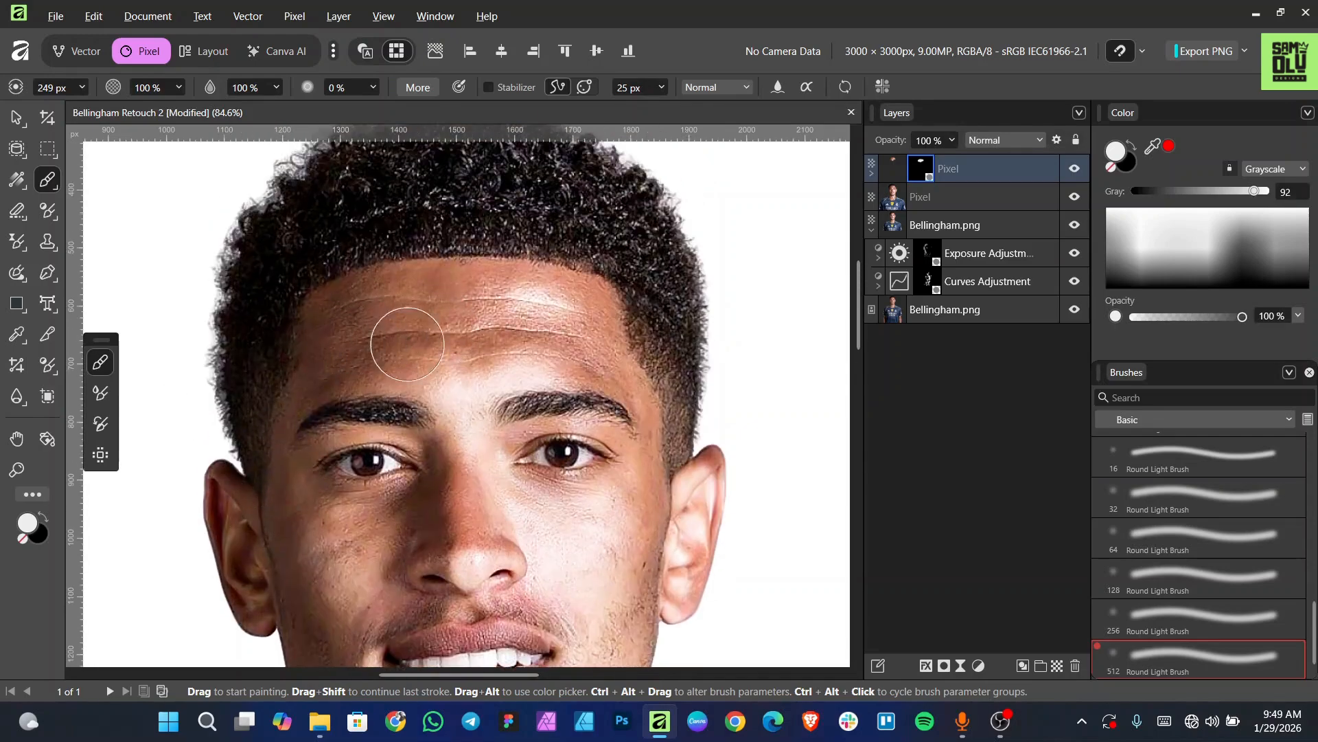
{"action": "scroll", "coordinate": [318, 559], "scroll_direction": "down", "scroll_amount": 5}
{"action": "scroll", "coordinate": [345, 482], "scroll_direction": "down", "scroll_amount": 3}
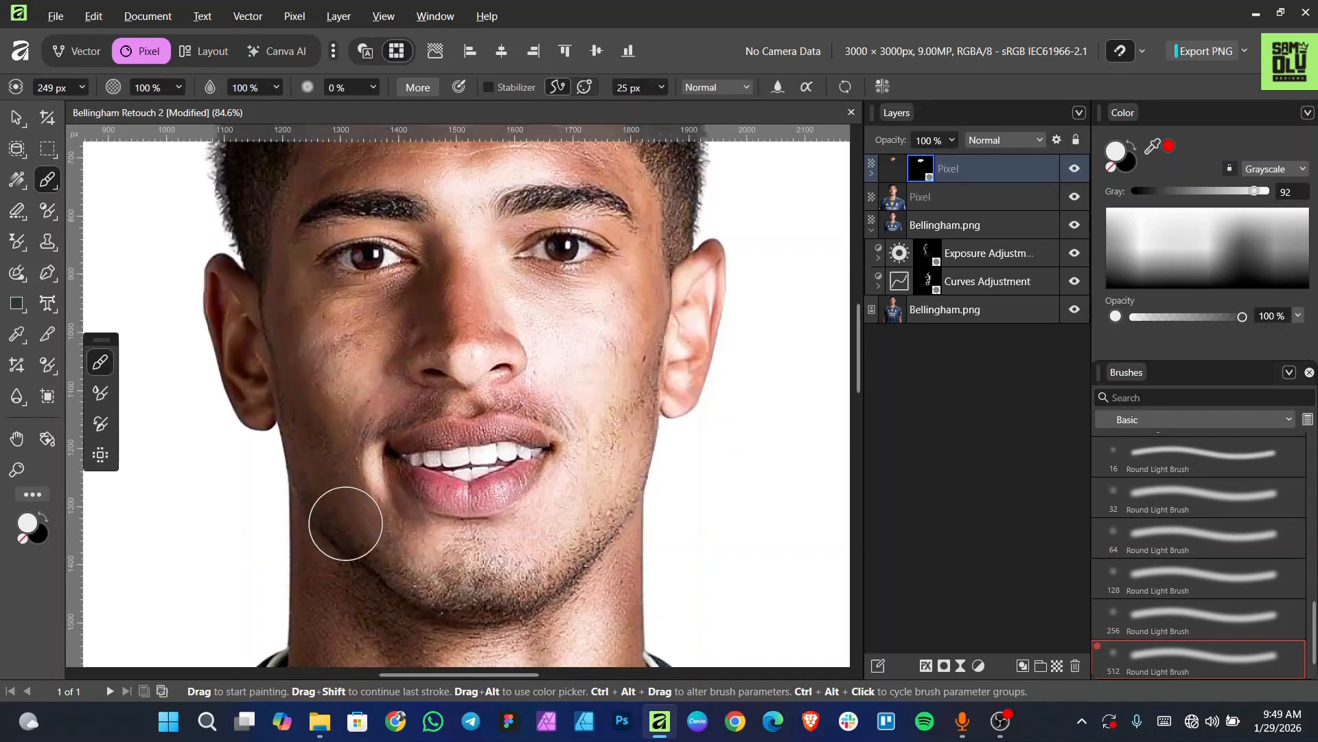
Extend the white mask painting down over the neck, finish the cheeks, and check the smoothed skin on the portrait.
{"action": "scroll", "coordinate": [347, 524], "scroll_direction": "down", "scroll_amount": 5}
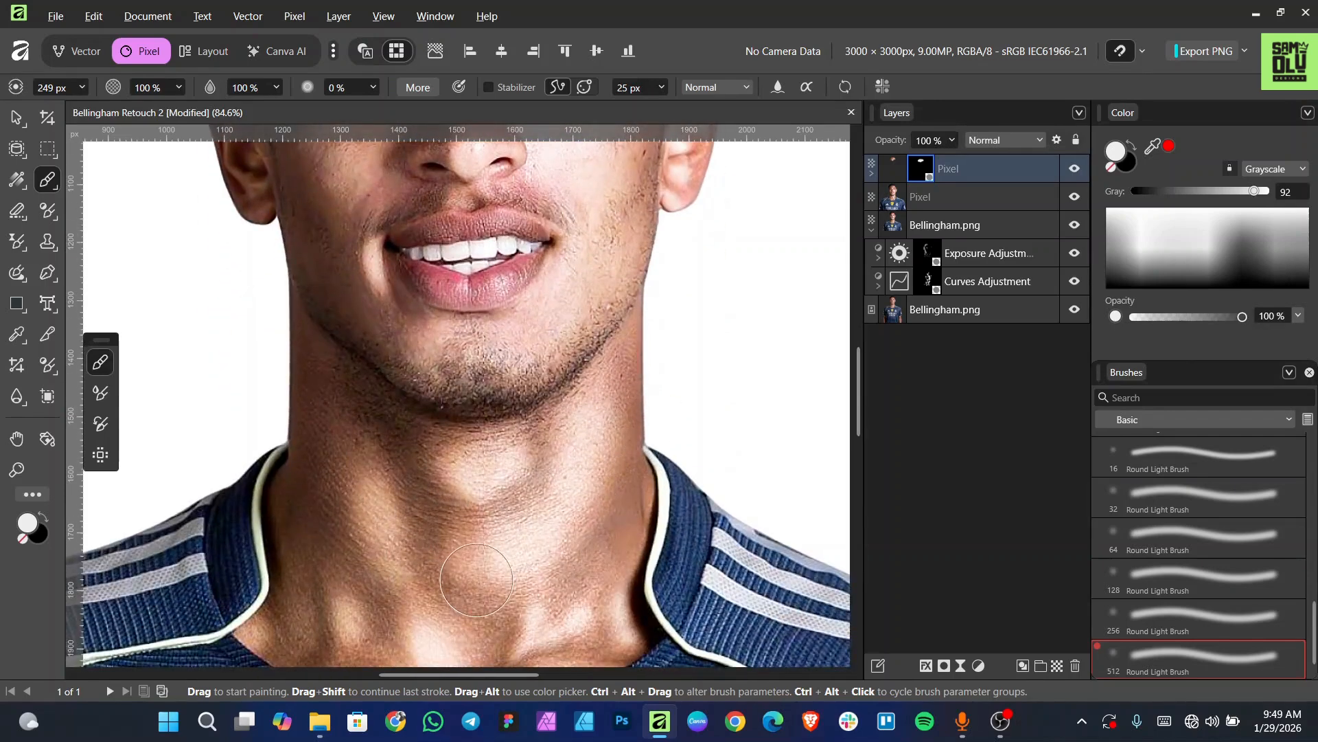
{"action": "scroll", "coordinate": [323, 517], "scroll_direction": "down", "scroll_amount": 3}
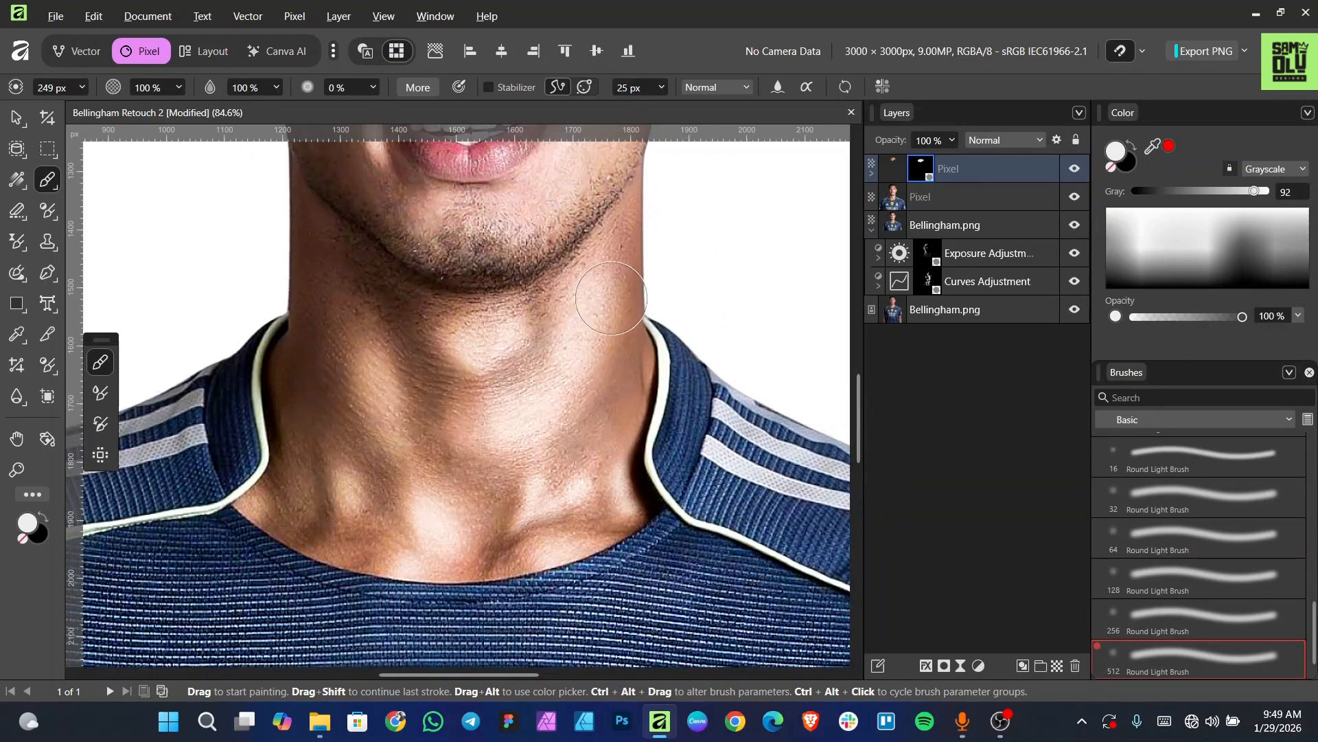
{"action": "scroll", "coordinate": [604, 306], "scroll_direction": "up", "scroll_amount": 4}
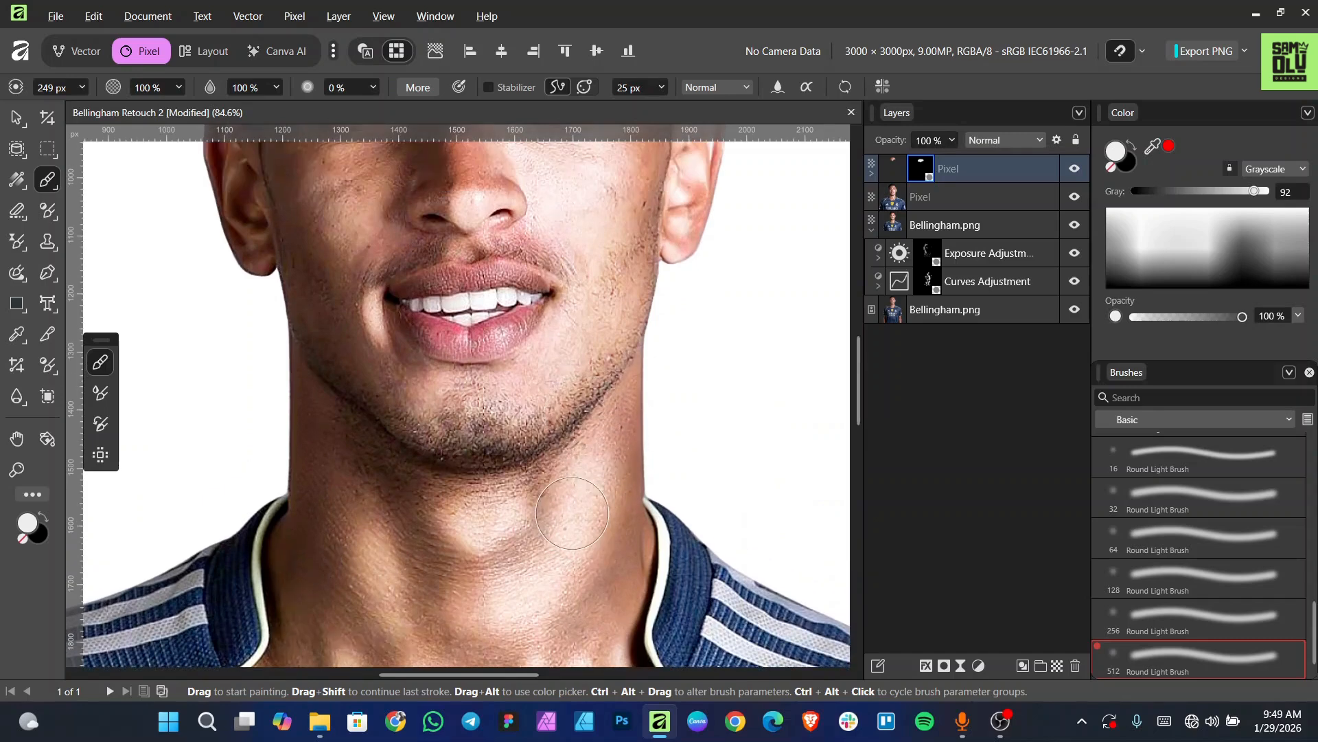
{"action": "scroll", "coordinate": [583, 530], "scroll_direction": "up", "scroll_amount": 3}
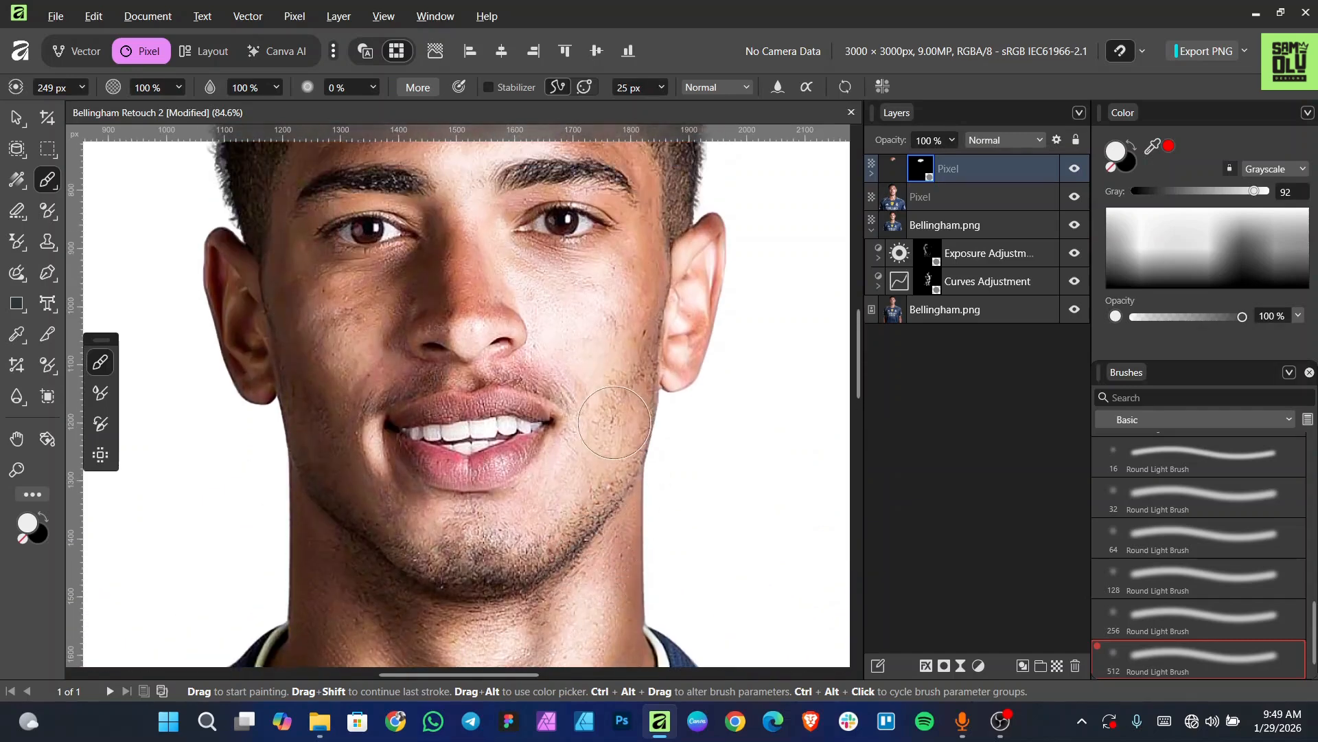
{"action": "scroll", "coordinate": [329, 410], "scroll_direction": "up", "scroll_amount": 1}
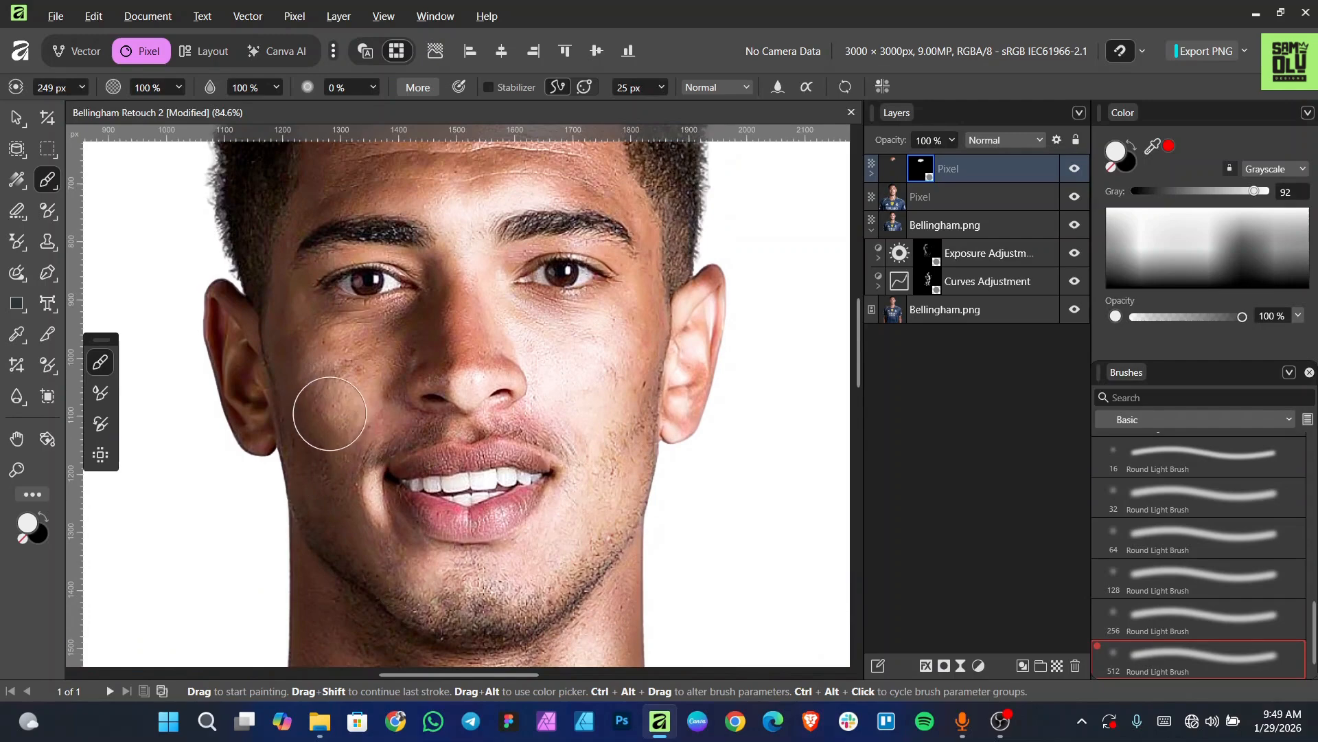
{"action": "scroll", "coordinate": [331, 411], "scroll_direction": "up", "scroll_amount": 2}
{"action": "scroll", "coordinate": [595, 410], "scroll_direction": "down", "scroll_amount": 1}
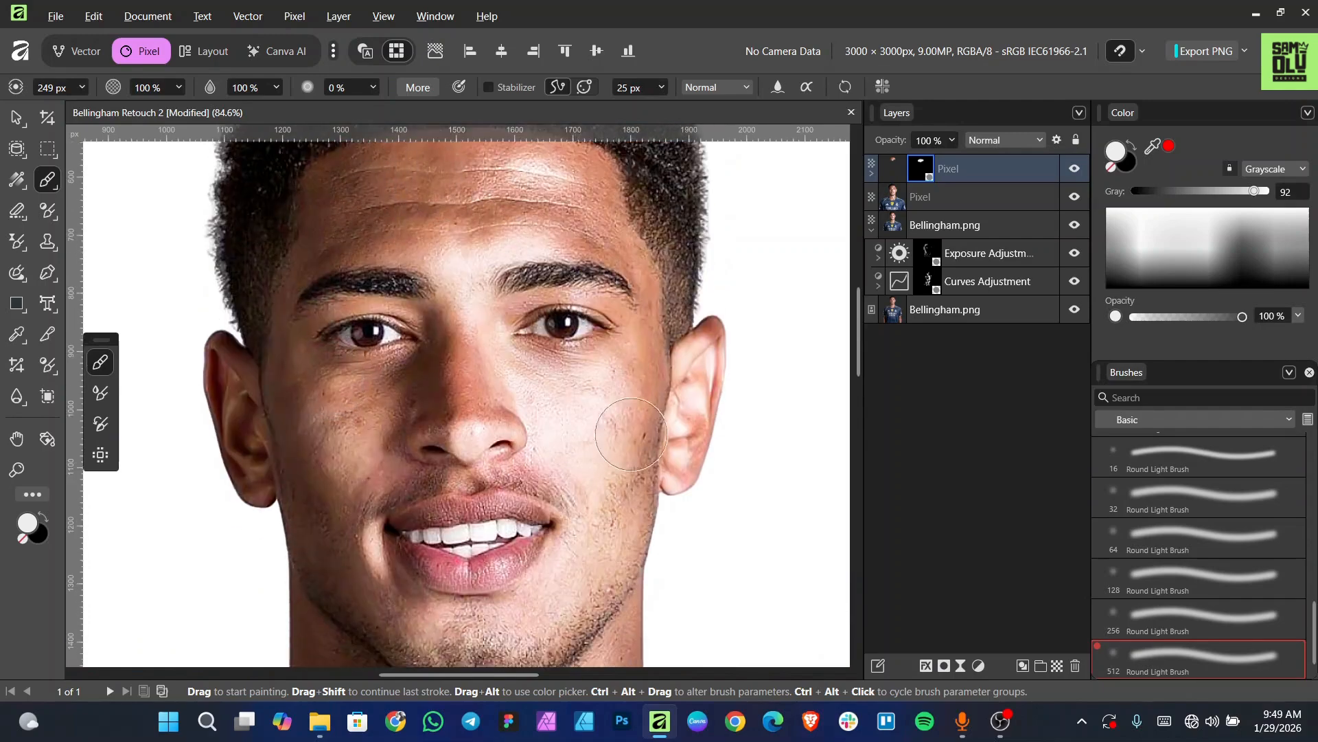
{"action": "scroll", "coordinate": [628, 414], "scroll_direction": "down", "scroll_amount": 1}
{"action": "scroll", "coordinate": [648, 417], "scroll_direction": "up", "scroll_amount": 1}
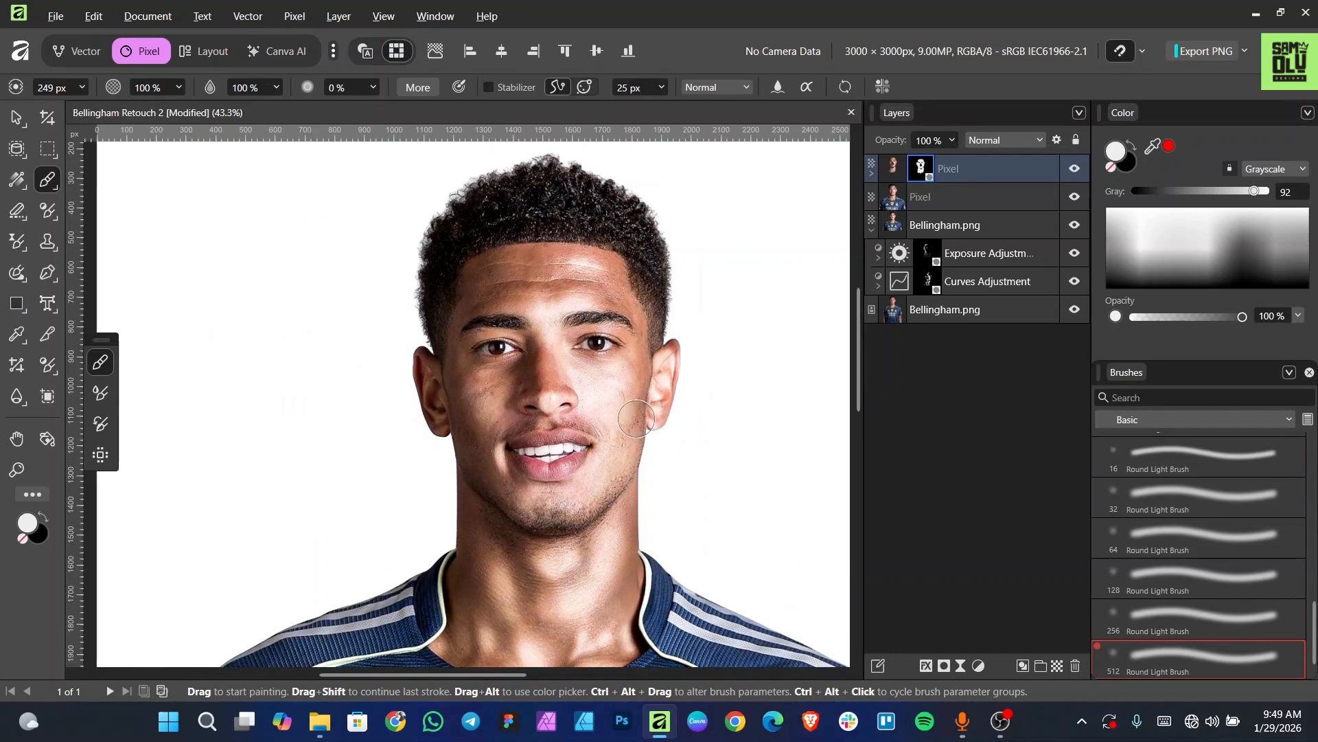
{"action": "scroll", "coordinate": [647, 421], "scroll_direction": "down", "scroll_amount": 1}
{"action": "scroll", "coordinate": [612, 446], "scroll_direction": "up", "scroll_amount": 1}
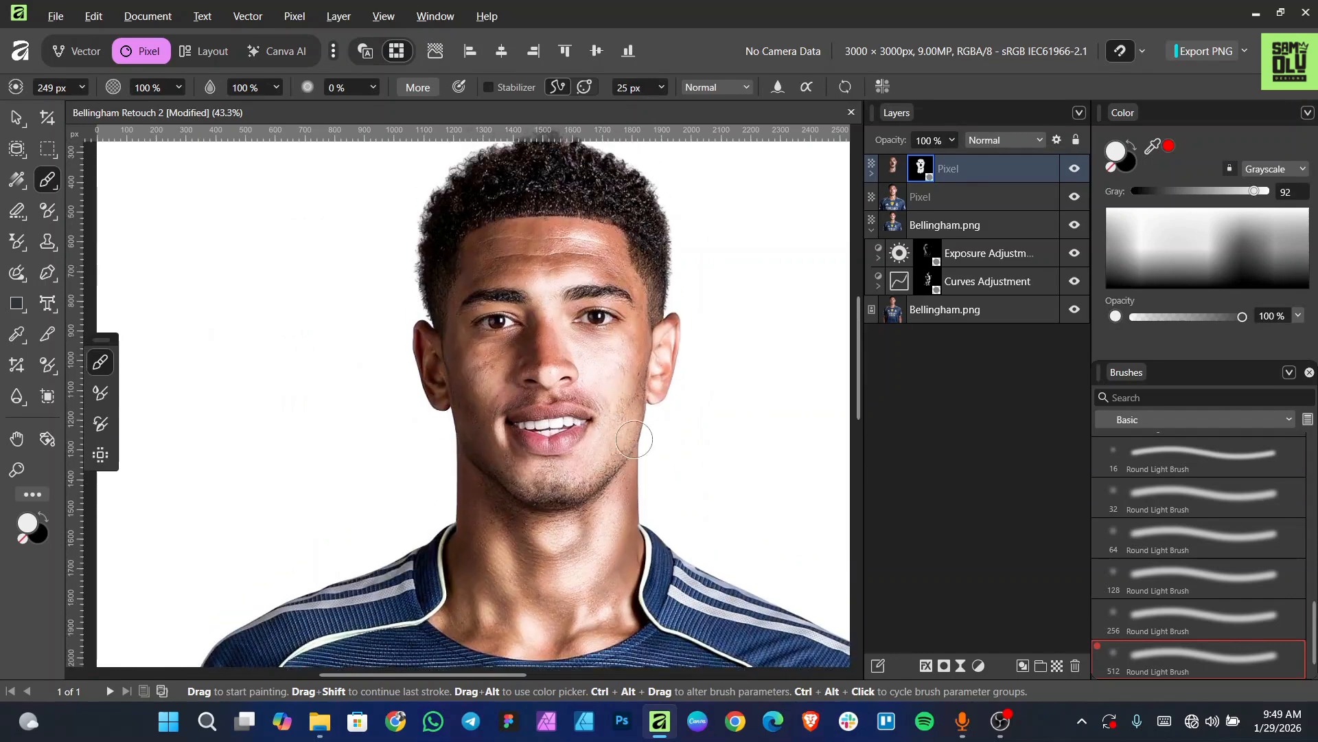
{"action": "scroll", "coordinate": [632, 435], "scroll_direction": "right", "scroll_amount": 1}
{"action": "scroll", "coordinate": [591, 474], "scroll_direction": "up", "scroll_amount": 1}
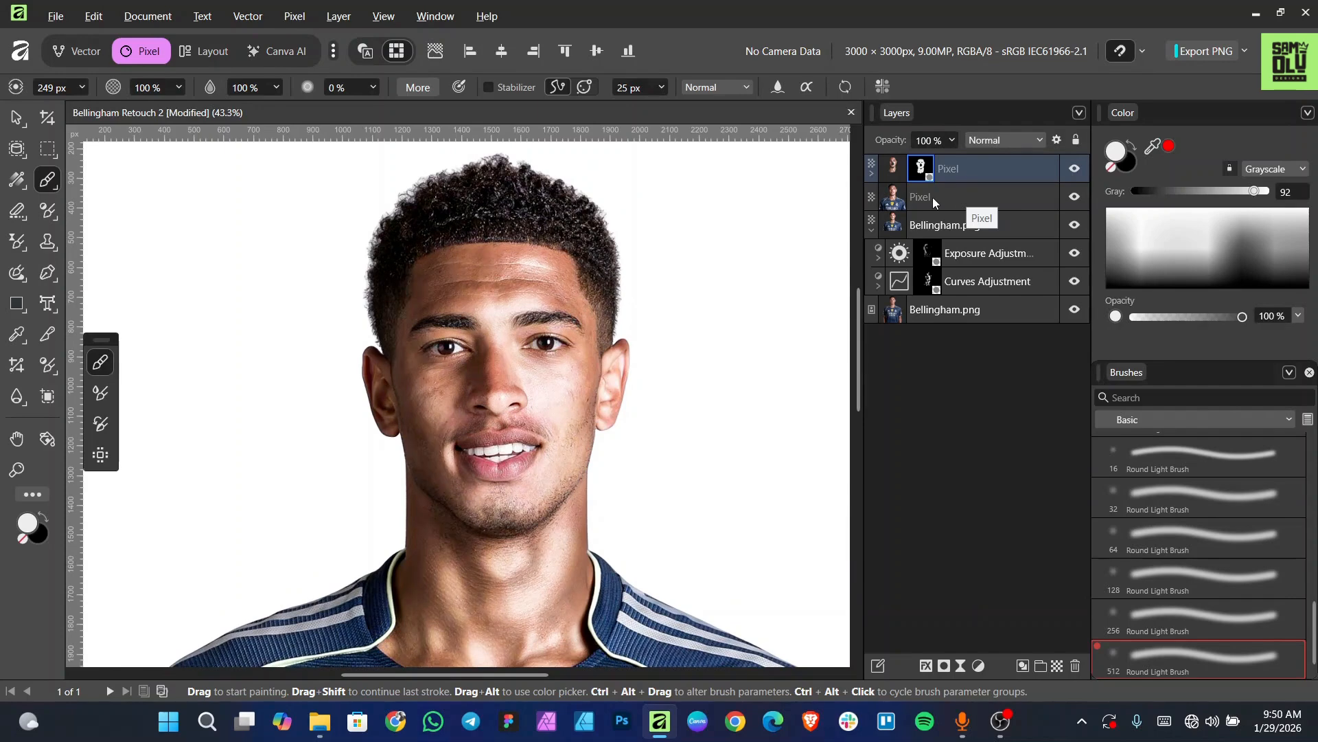
Group the masked Pixel layer with the sharpened Pixel layer below it and name the group "Bellingham Edited".
{"action": "left_click", "coordinate": [978, 165]}
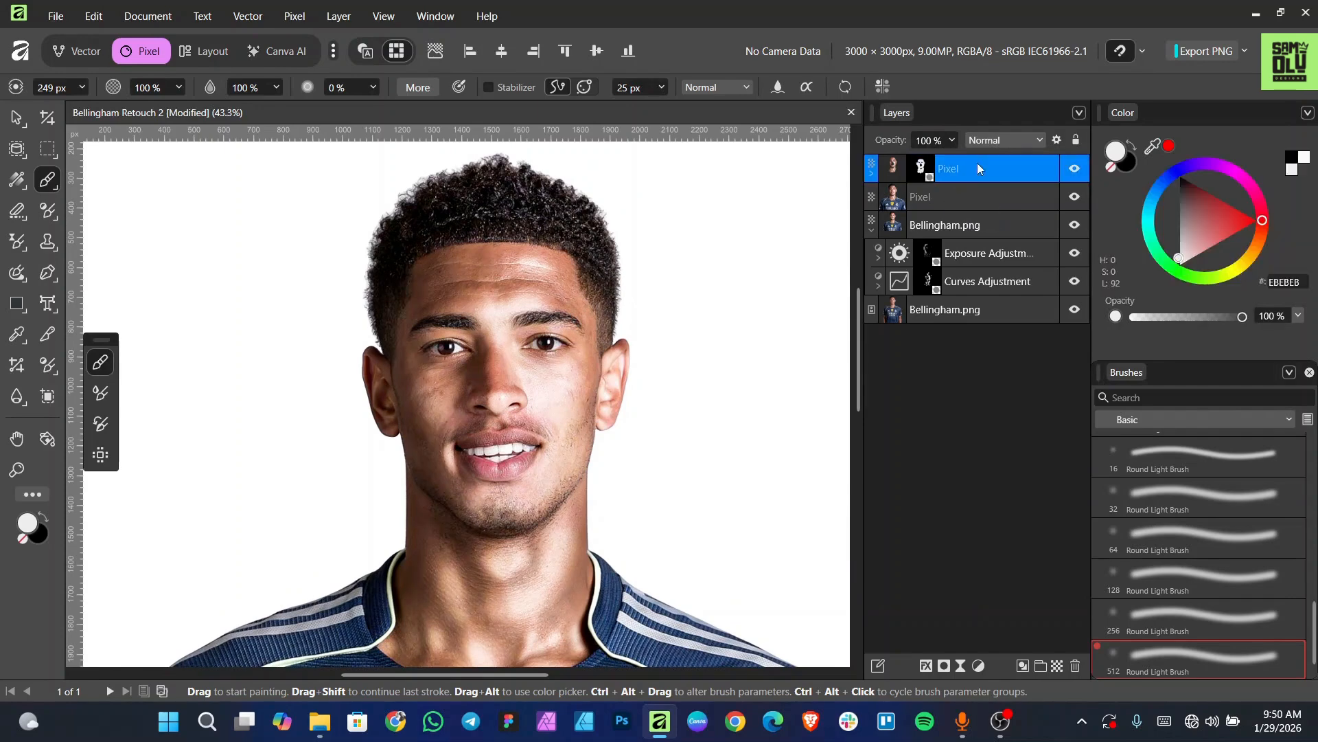
{"action": "left_click", "coordinate": [948, 198], "text": "shift"}
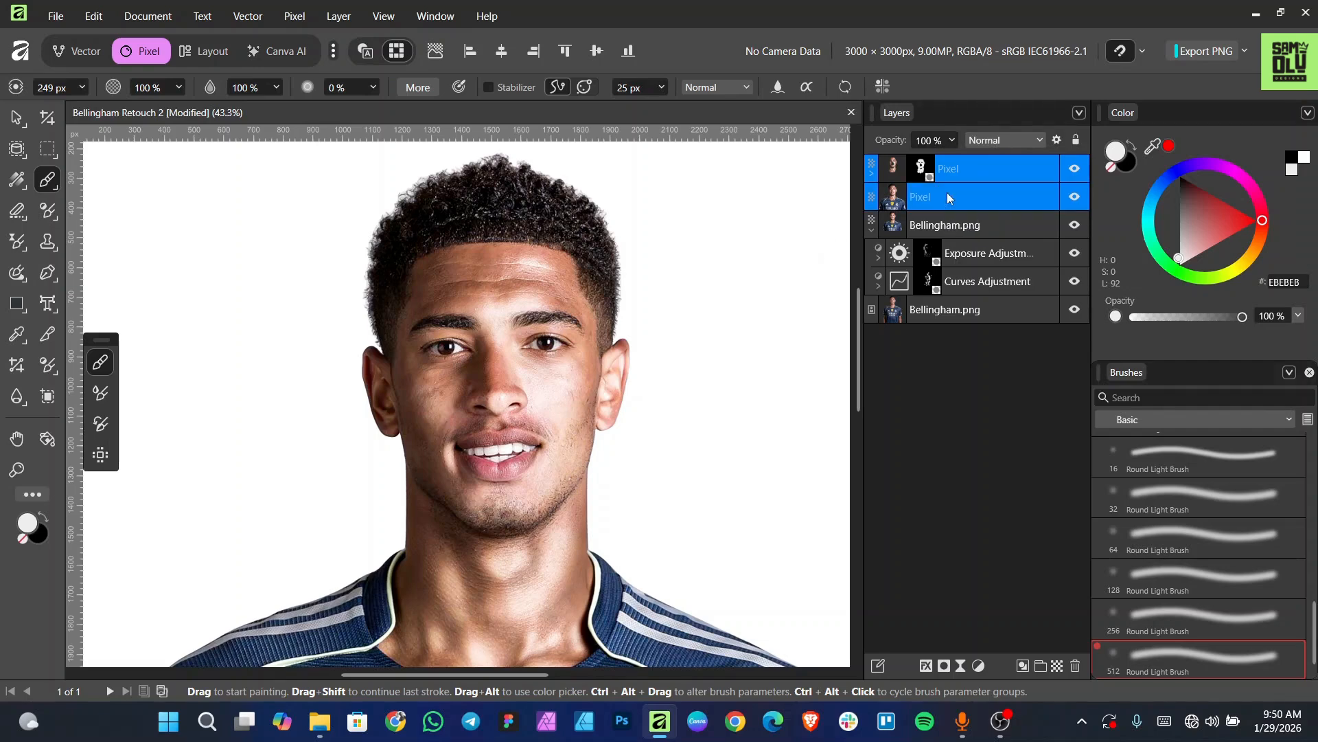
{"action": "key", "text": "ctrl+g"}
{"action": "double_click", "coordinate": [923, 167]}
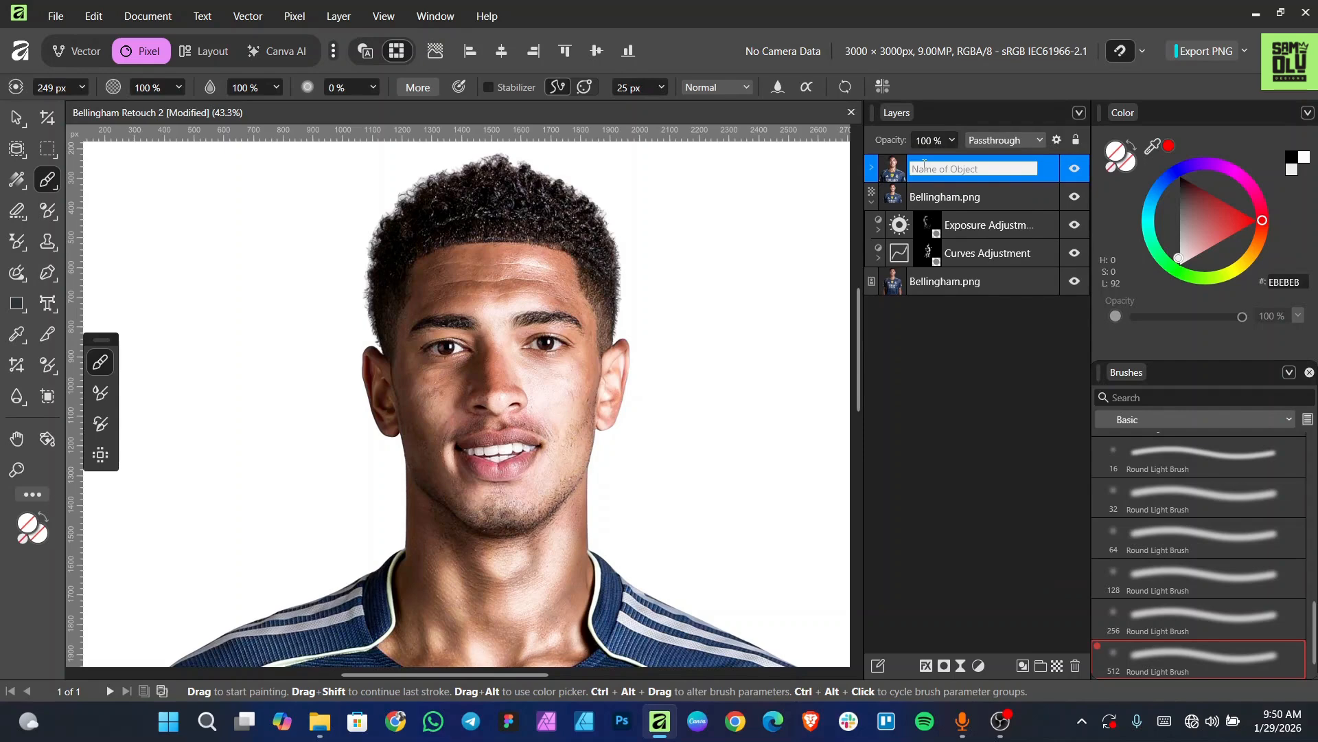
{"action": "type", "text": "Be"}
{"action": "type", "text": "llingham Edited"}
{"action": "key", "text": "Return"}
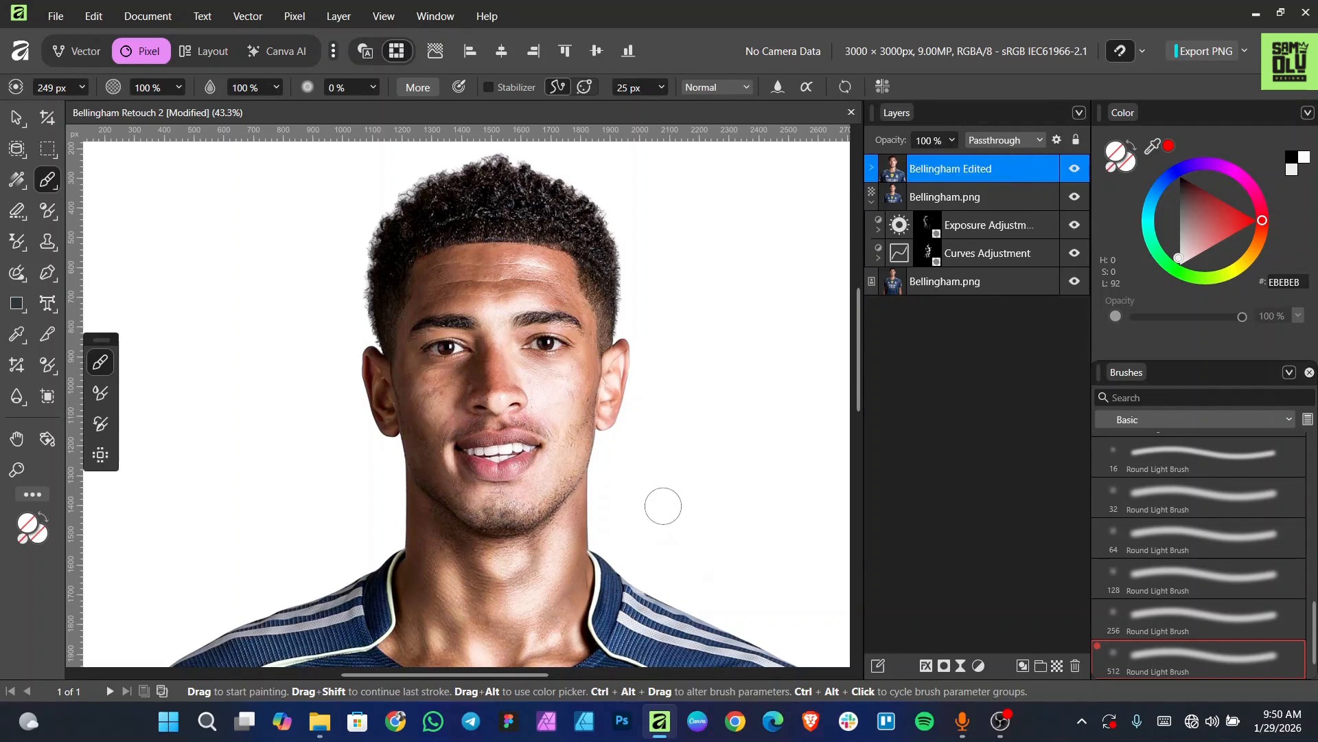
Add a Brightness and Contrast adjustment above the group with brightness at 11% and slightly raised contrast.
{"action": "scroll", "coordinate": [665, 503], "scroll_direction": "down", "scroll_amount": 2}
{"action": "scroll", "coordinate": [665, 503], "scroll_direction": "up", "scroll_amount": 3}
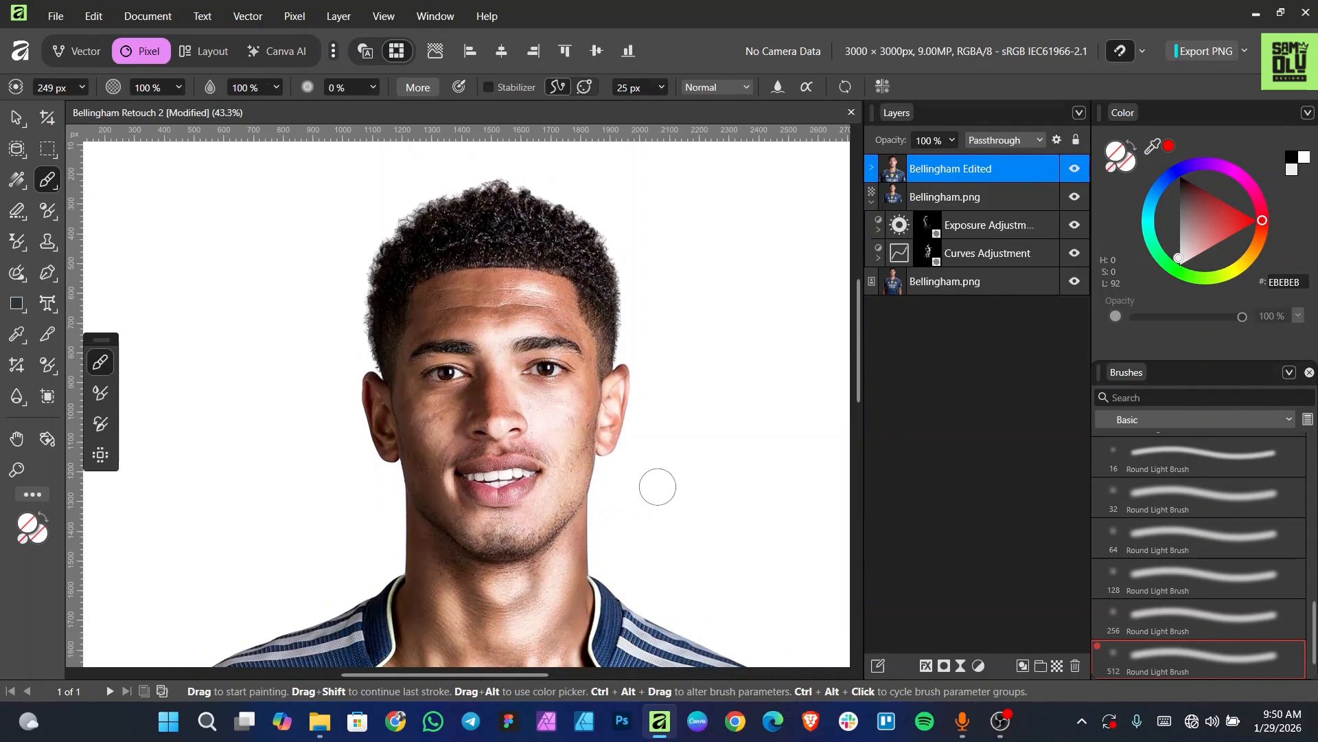
{"action": "scroll", "coordinate": [778, 405], "scroll_direction": "down", "scroll_amount": 2}
{"action": "scroll", "coordinate": [780, 404], "scroll_direction": "up", "scroll_amount": 2}
{"action": "scroll", "coordinate": [730, 453], "scroll_direction": "down", "scroll_amount": 2}
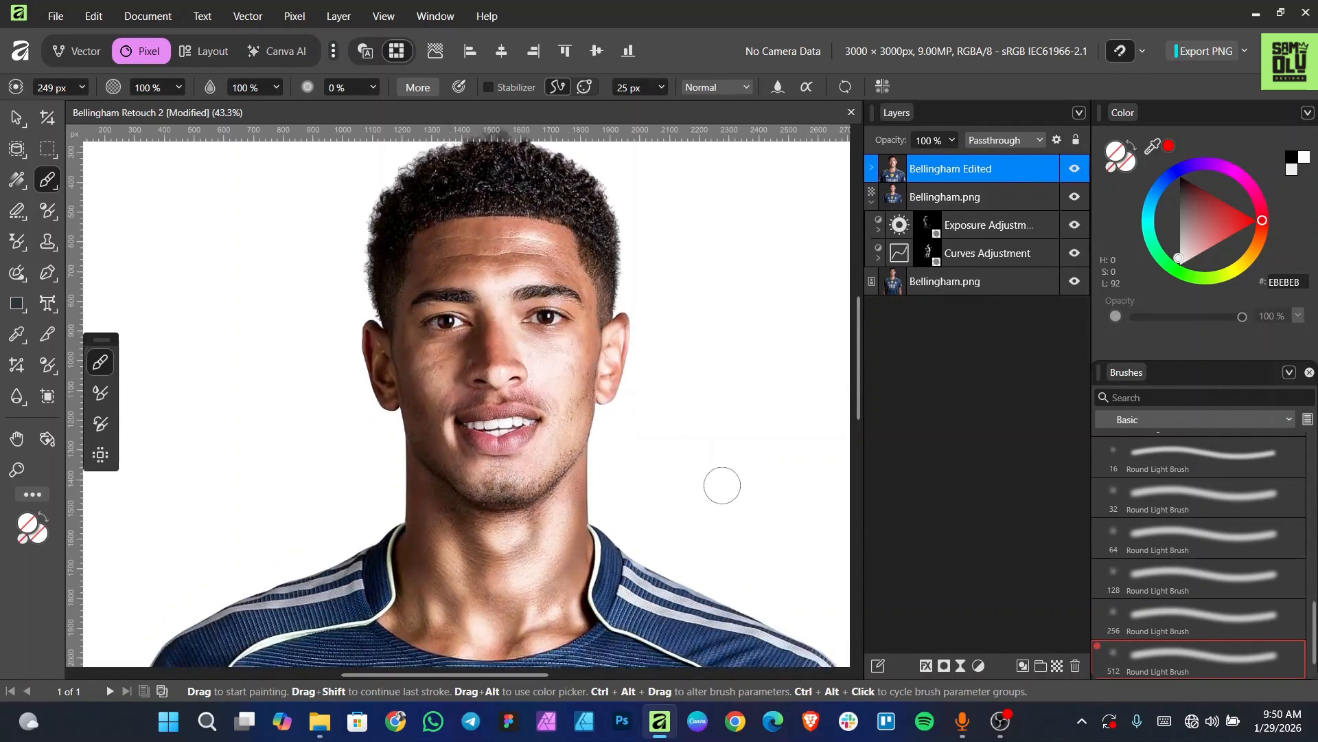
{"action": "scroll", "coordinate": [686, 473], "scroll_direction": "up", "scroll_amount": 1}
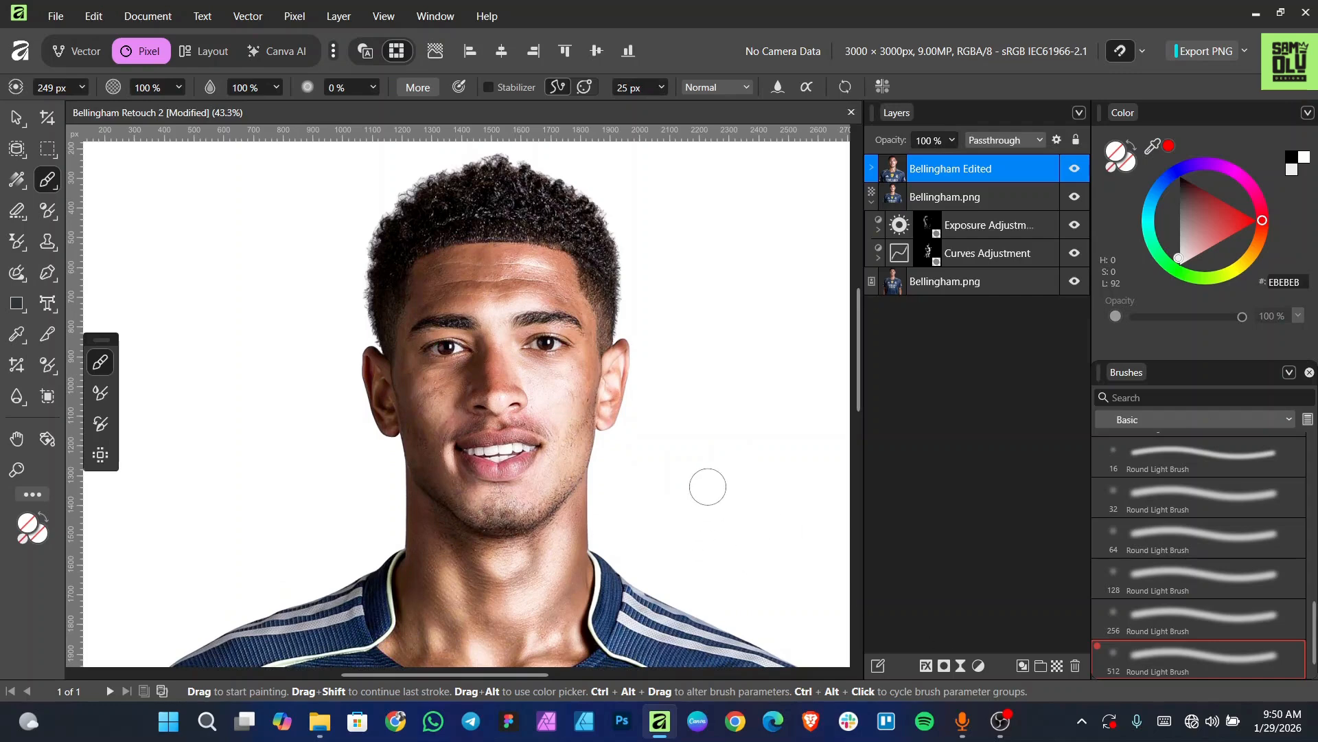
{"action": "left_click", "coordinate": [980, 667]}
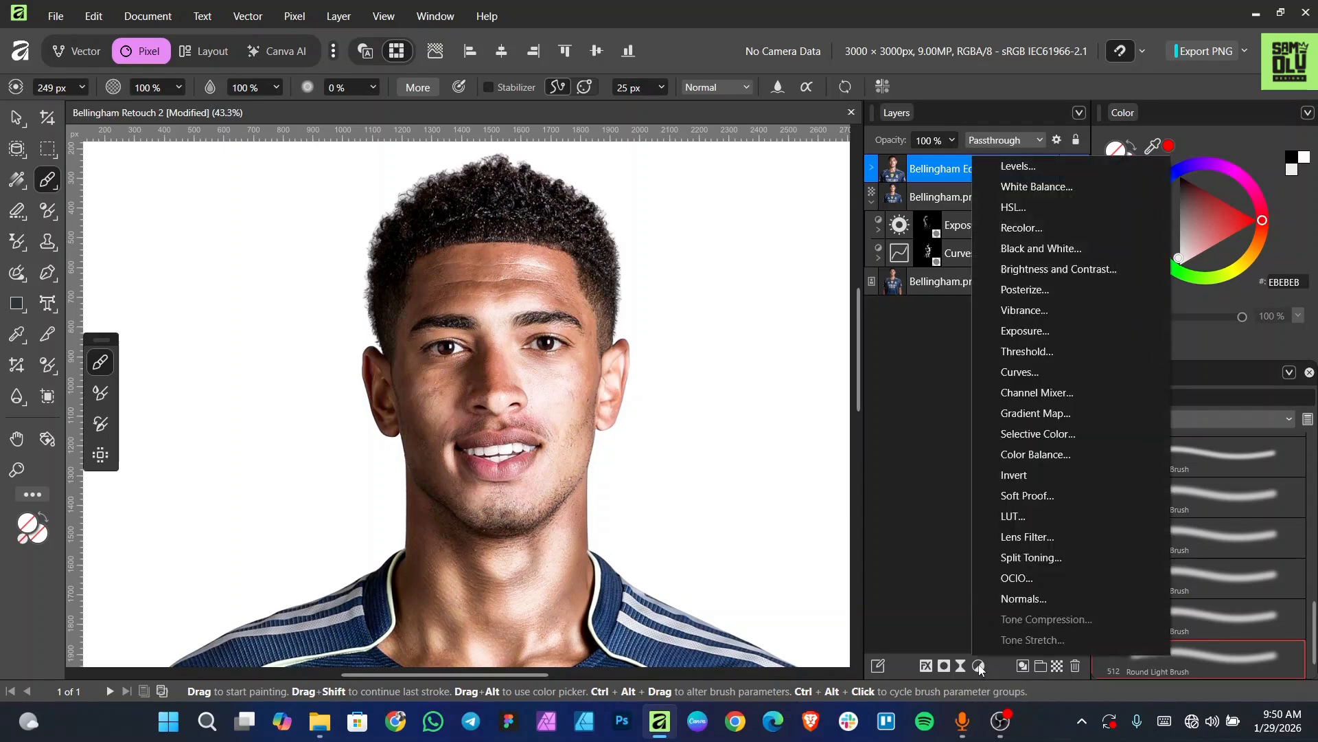
{"action": "left_click", "coordinate": [1047, 269]}
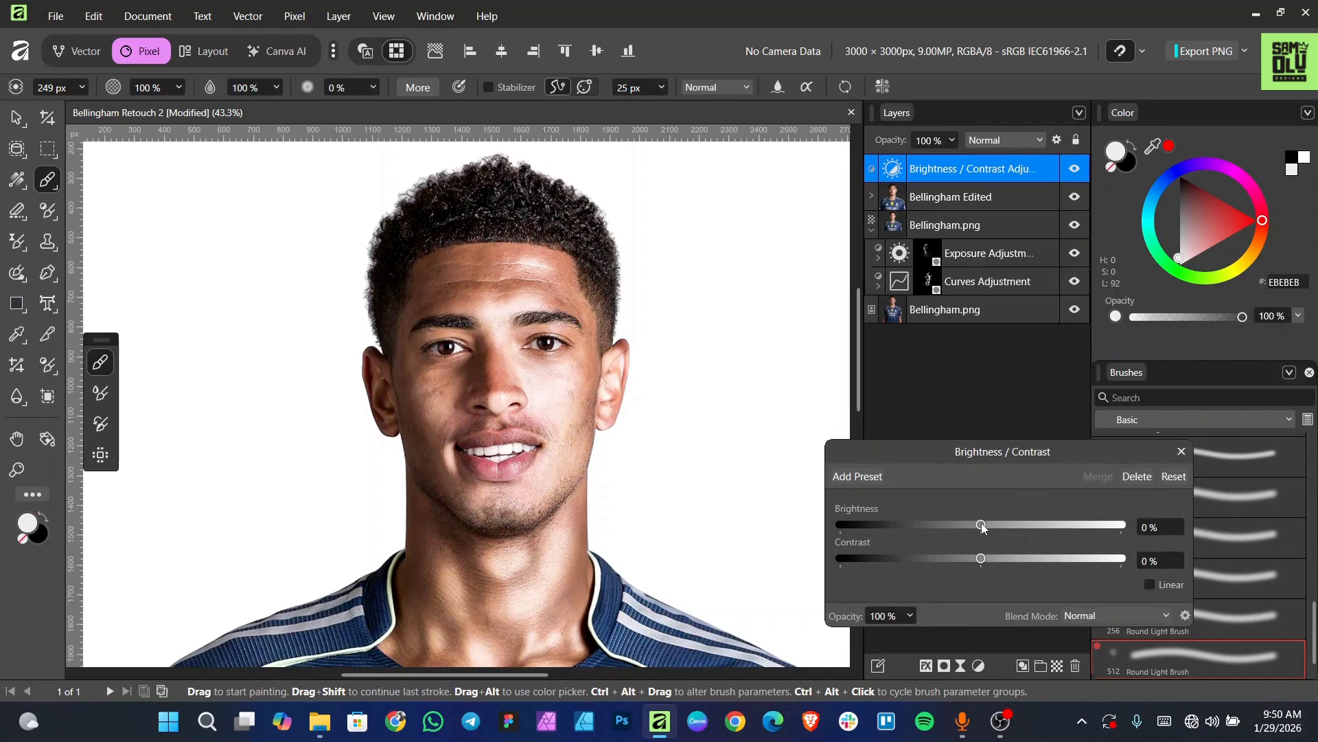
{"action": "left_click_drag", "start_coordinate": [987, 522], "coordinate": [995, 525]}
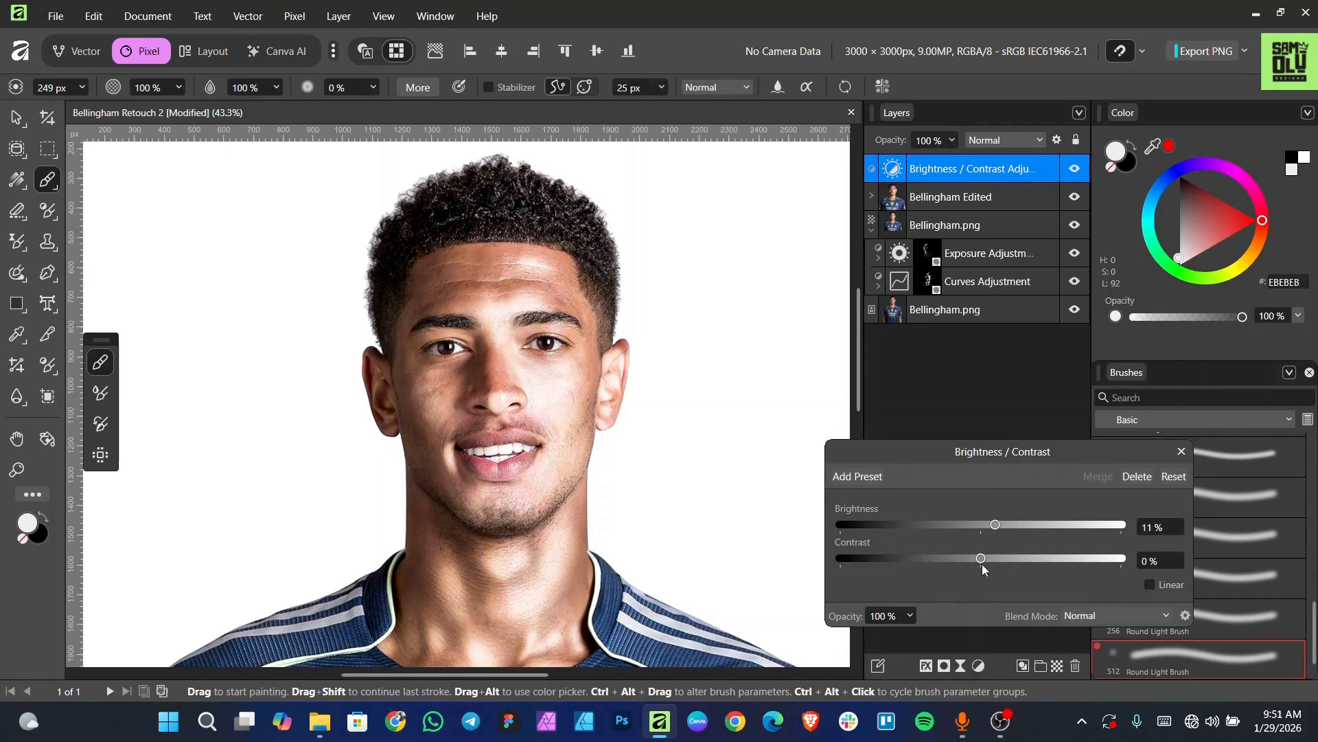
{"action": "left_click_drag", "start_coordinate": [988, 556], "coordinate": [996, 554]}
{"action": "left_click", "coordinate": [1182, 451]}
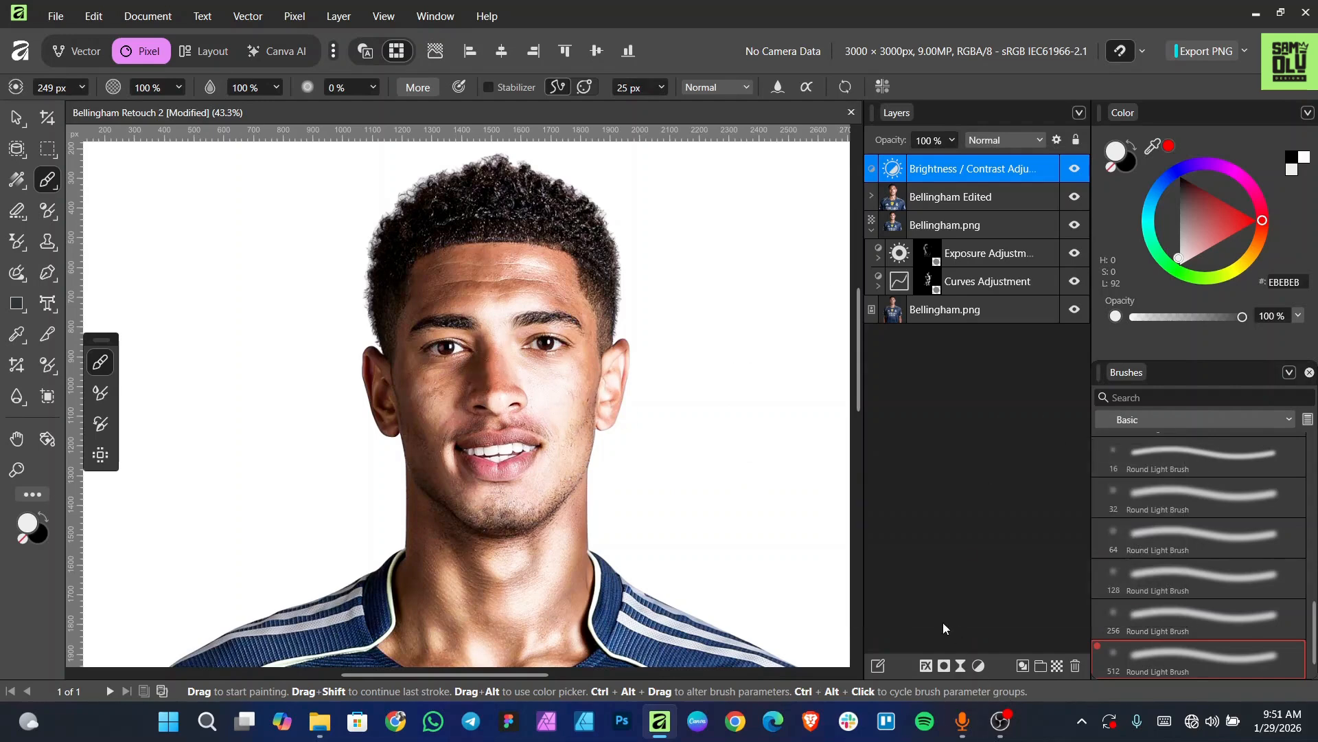
Add a Selective Color adjustment on top, setting the Reds to -90% cyan and 22% magenta.
{"action": "left_click", "coordinate": [980, 667]}
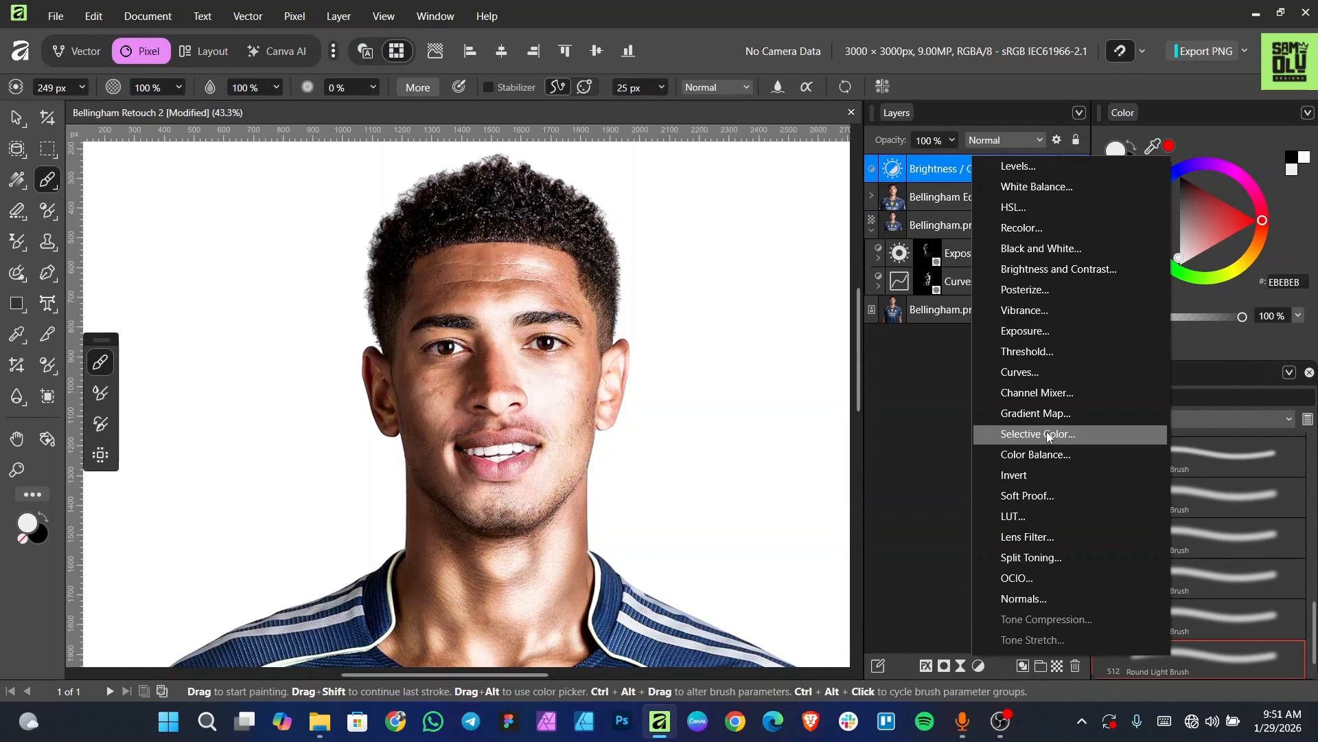
{"action": "left_click", "coordinate": [1047, 432]}
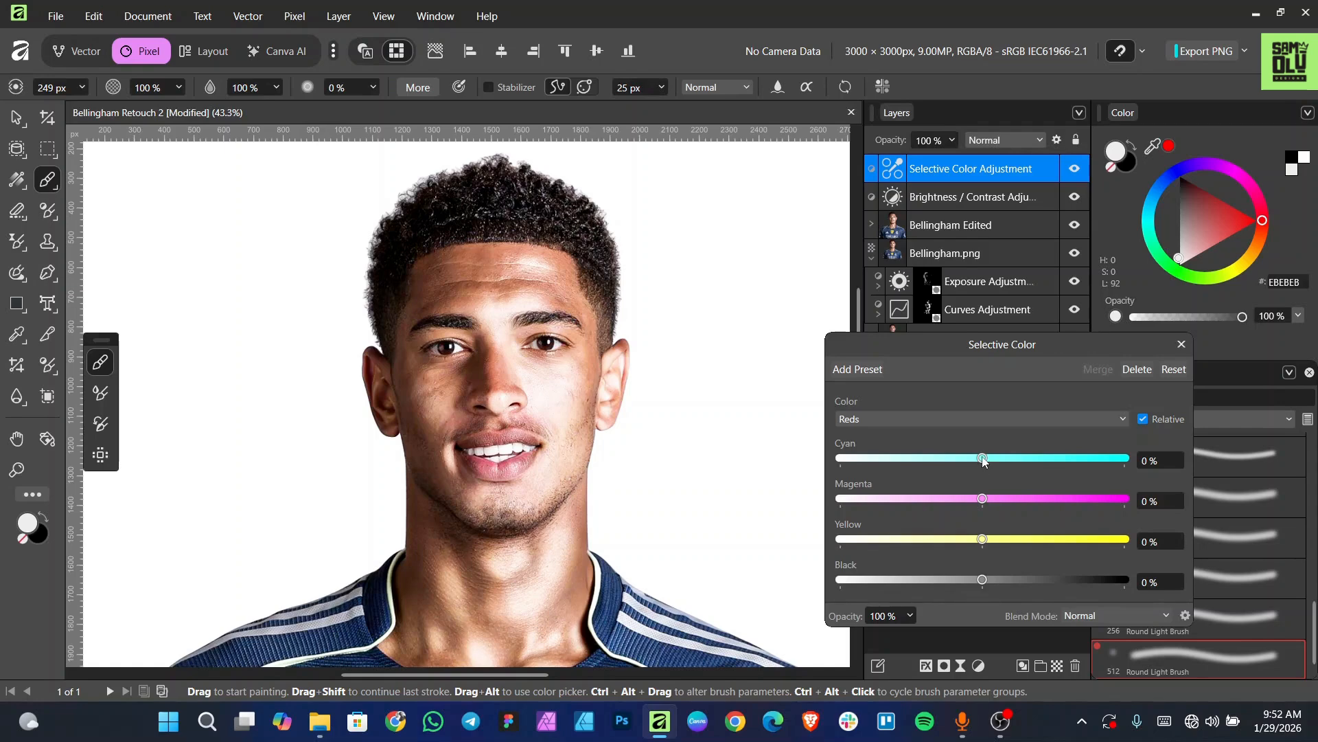
{"action": "left_click_drag", "start_coordinate": [982, 460], "coordinate": [823, 463]}
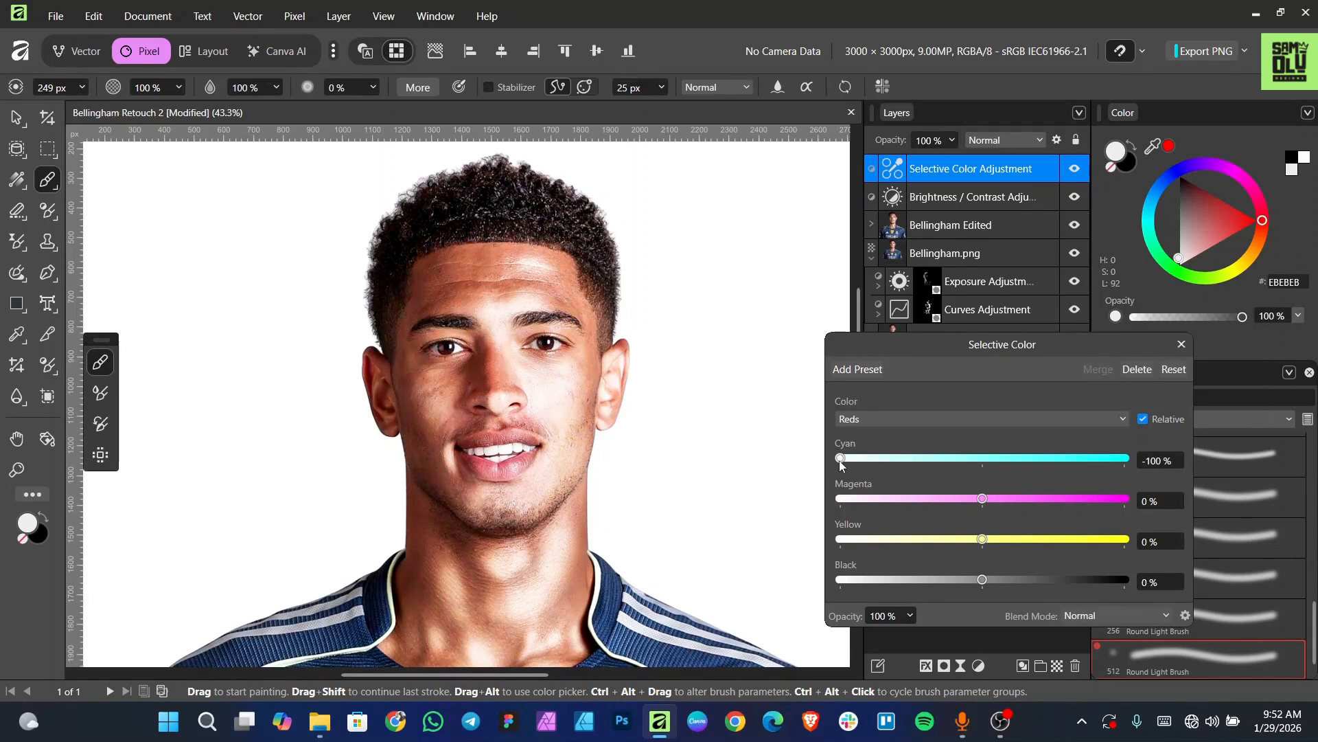
{"action": "left_click_drag", "start_coordinate": [843, 461], "coordinate": [856, 462]}
{"action": "left_click_drag", "start_coordinate": [982, 500], "coordinate": [1014, 501]}
{"action": "scroll", "coordinate": [641, 456], "scroll_direction": "down", "scroll_amount": 3}
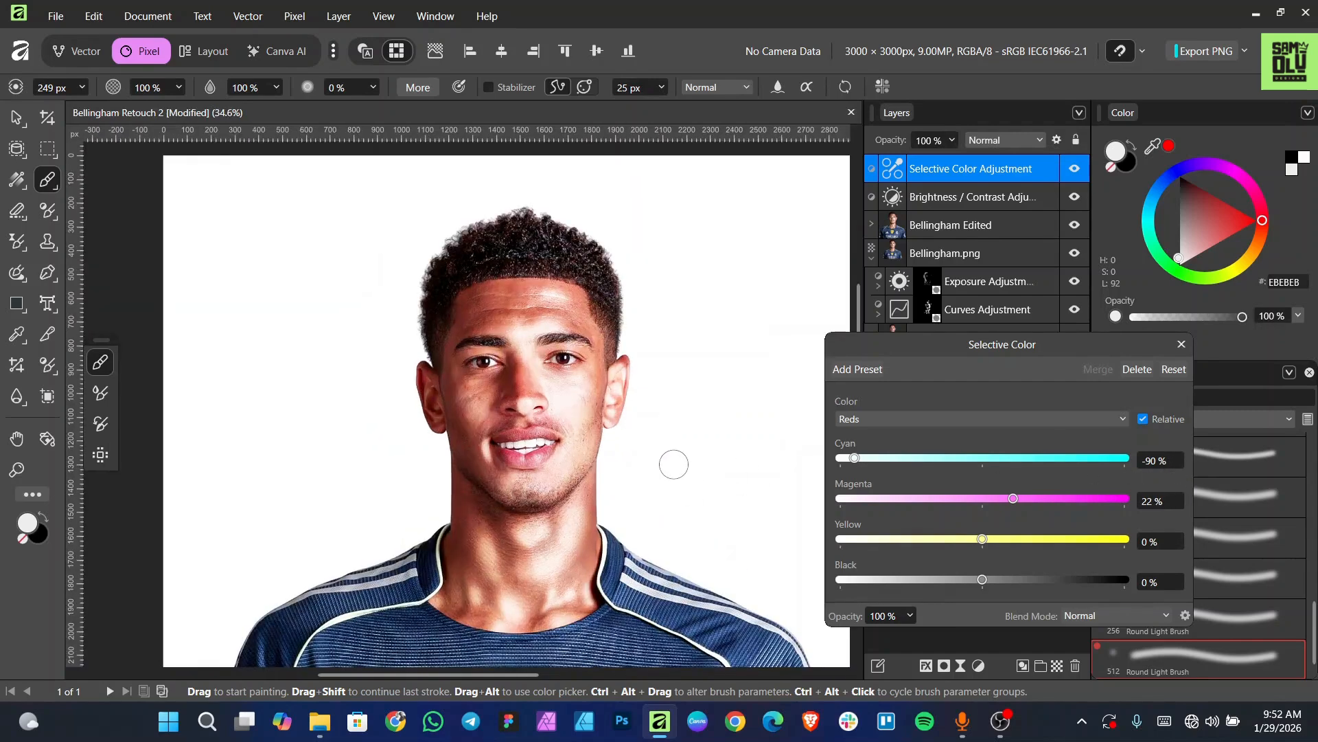
{"action": "scroll", "coordinate": [663, 453], "scroll_direction": "up", "scroll_amount": 2}
{"action": "scroll", "coordinate": [664, 450], "scroll_direction": "up", "scroll_amount": 1}
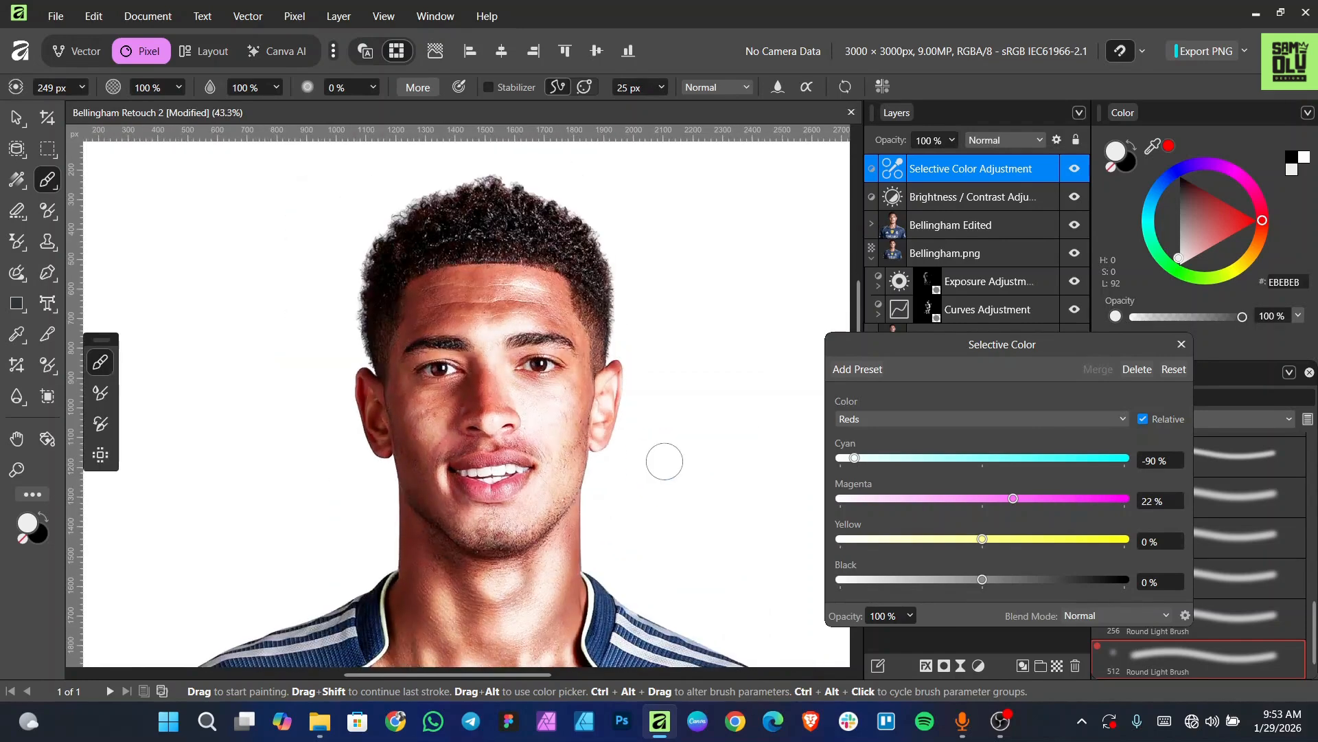
{"action": "scroll", "coordinate": [680, 473], "scroll_direction": "up", "scroll_amount": 1}
{"action": "left_click", "coordinate": [1182, 345]}
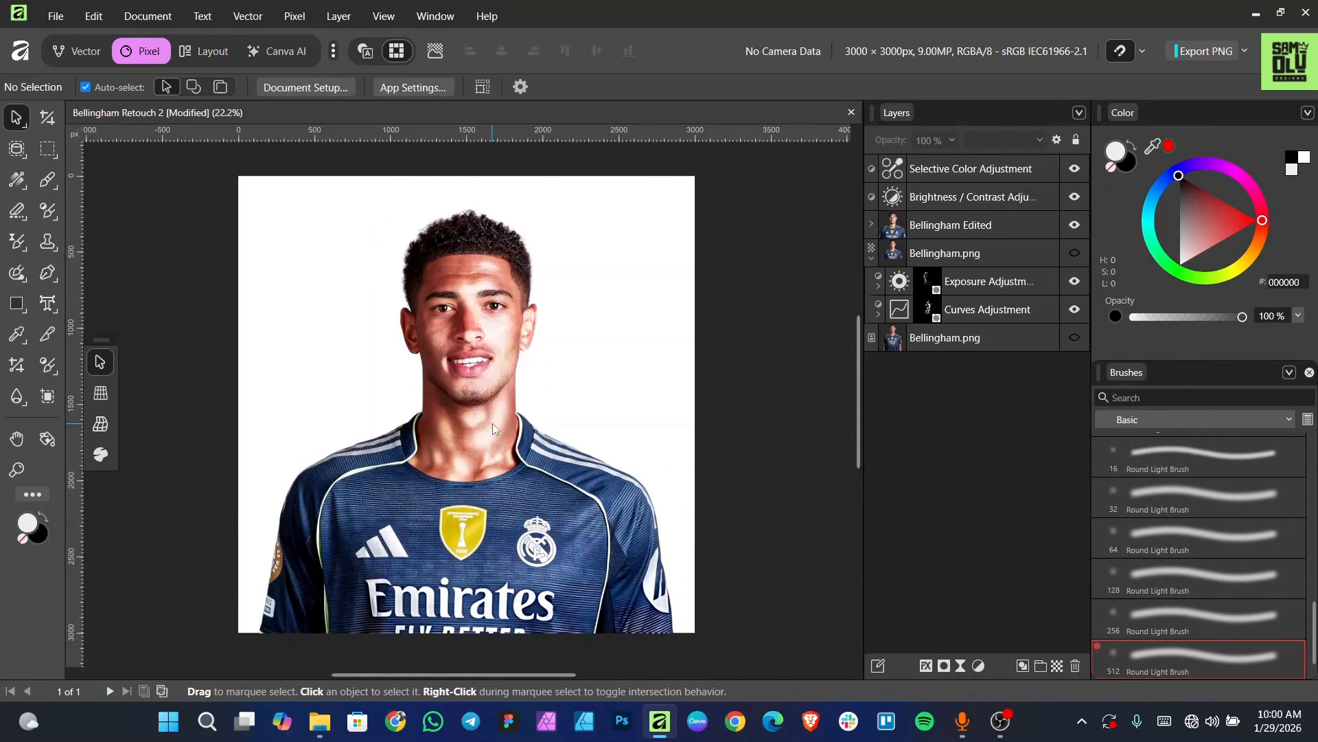